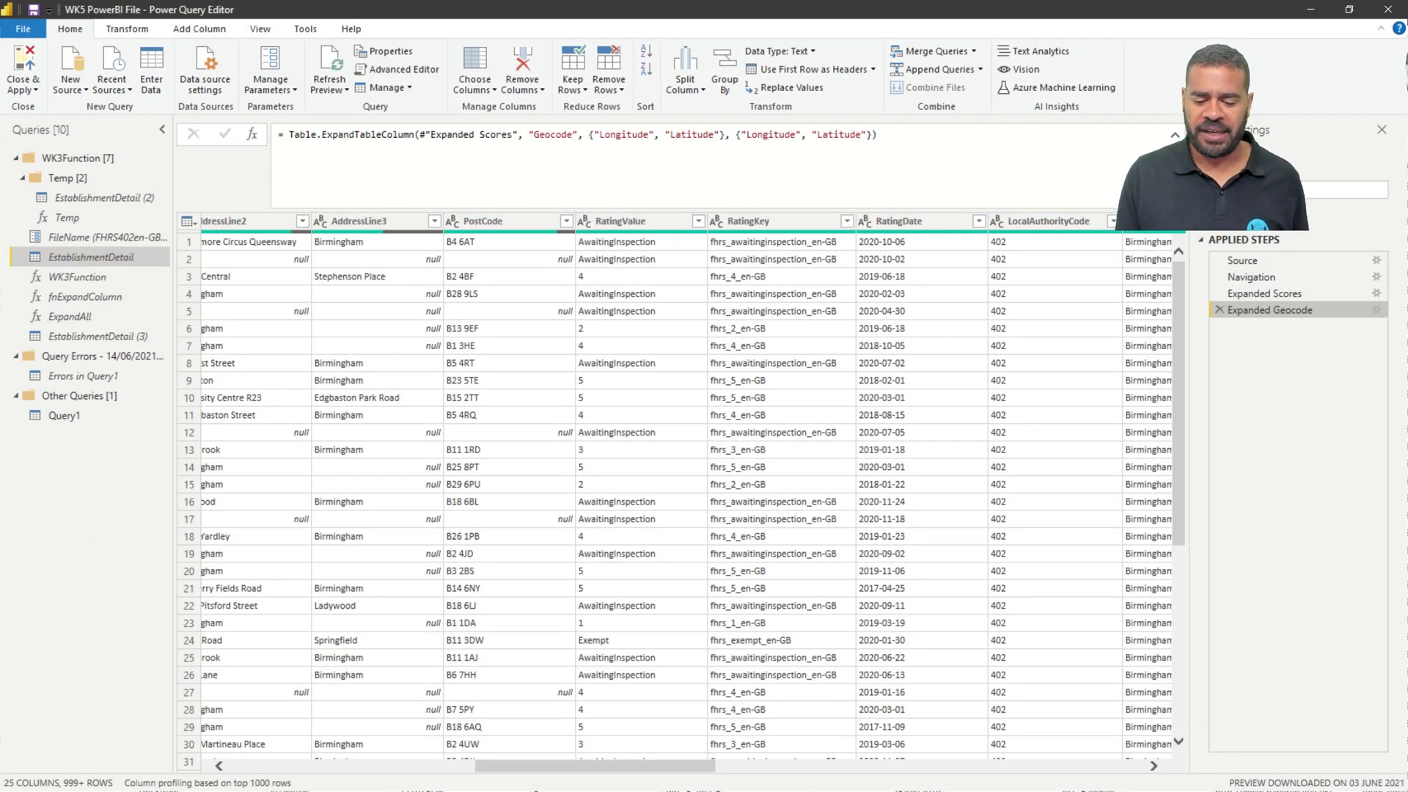
Step: Examine the TDate formula in the Added Custom step of the EstablishmentDetail (2) query
left_click_drag(594, 765, 700, 766)
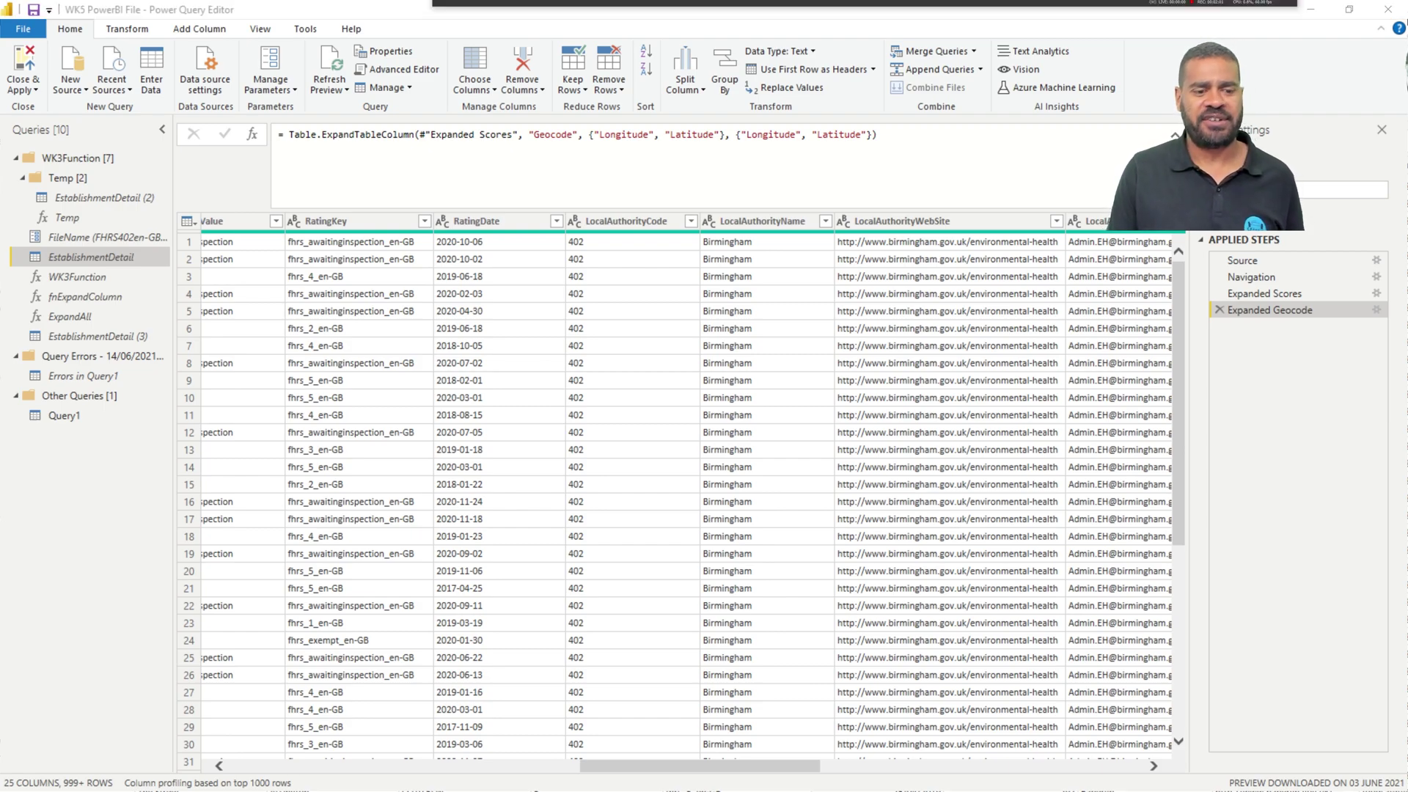
left_click(95, 197)
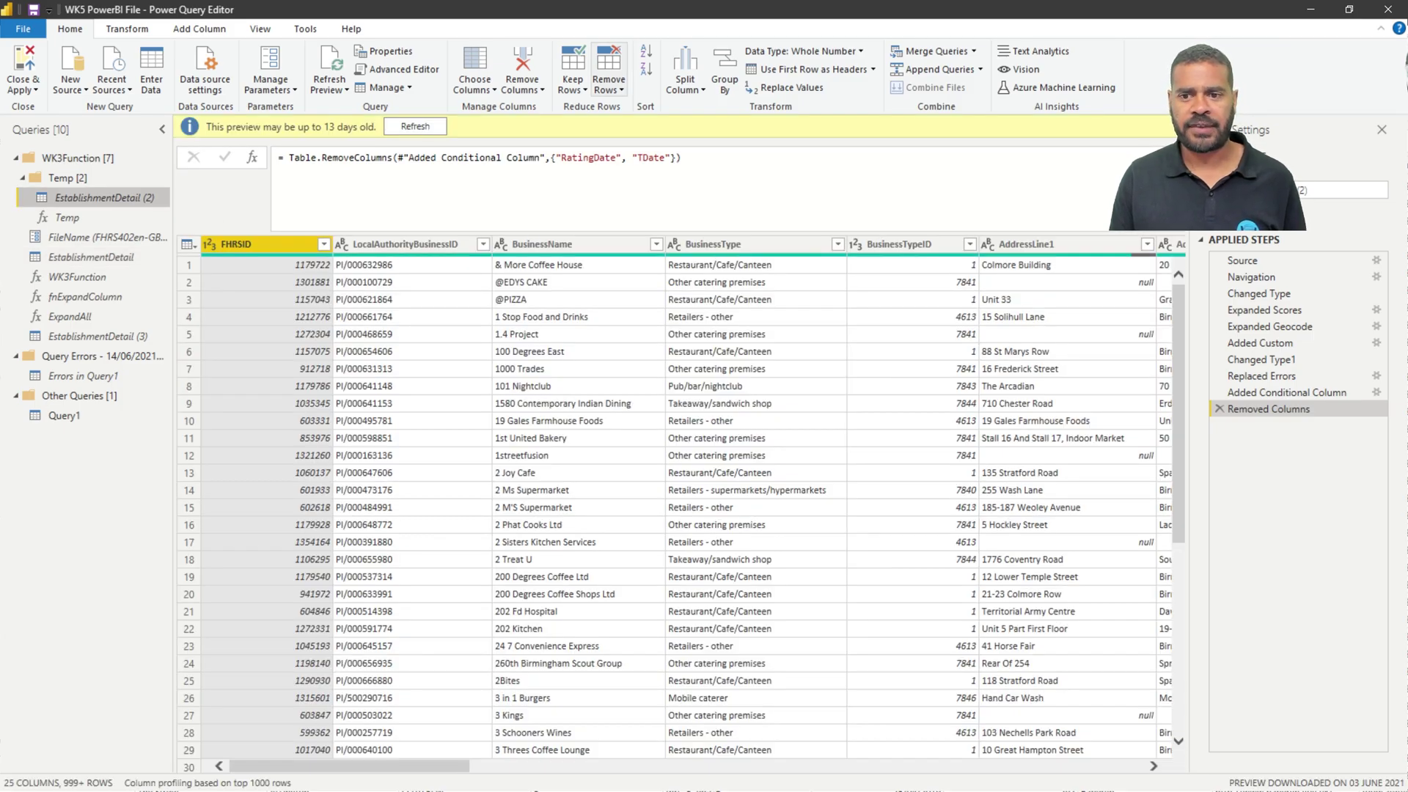
left_click(1255, 345)
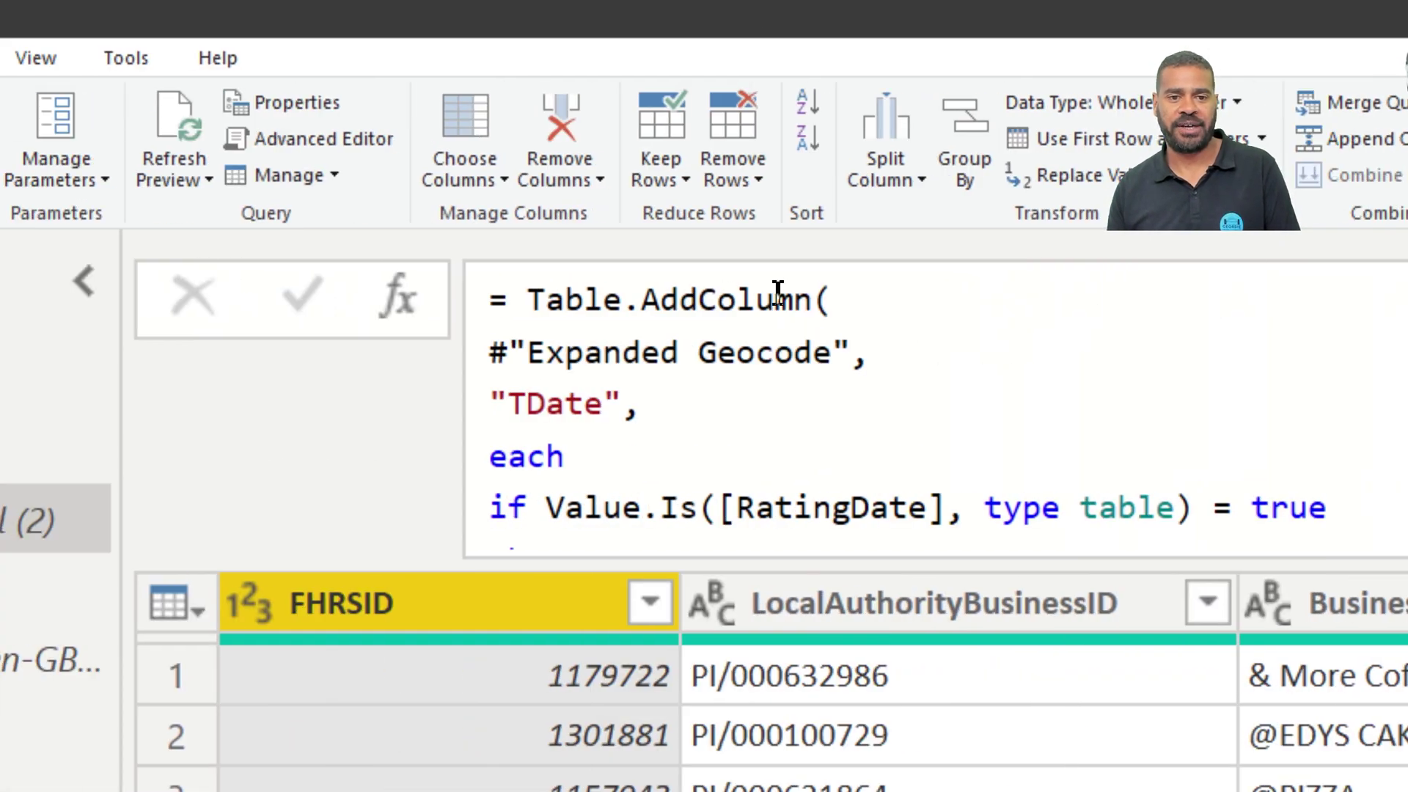
left_click(333, 306)
left_click_drag(872, 307, 533, 306)
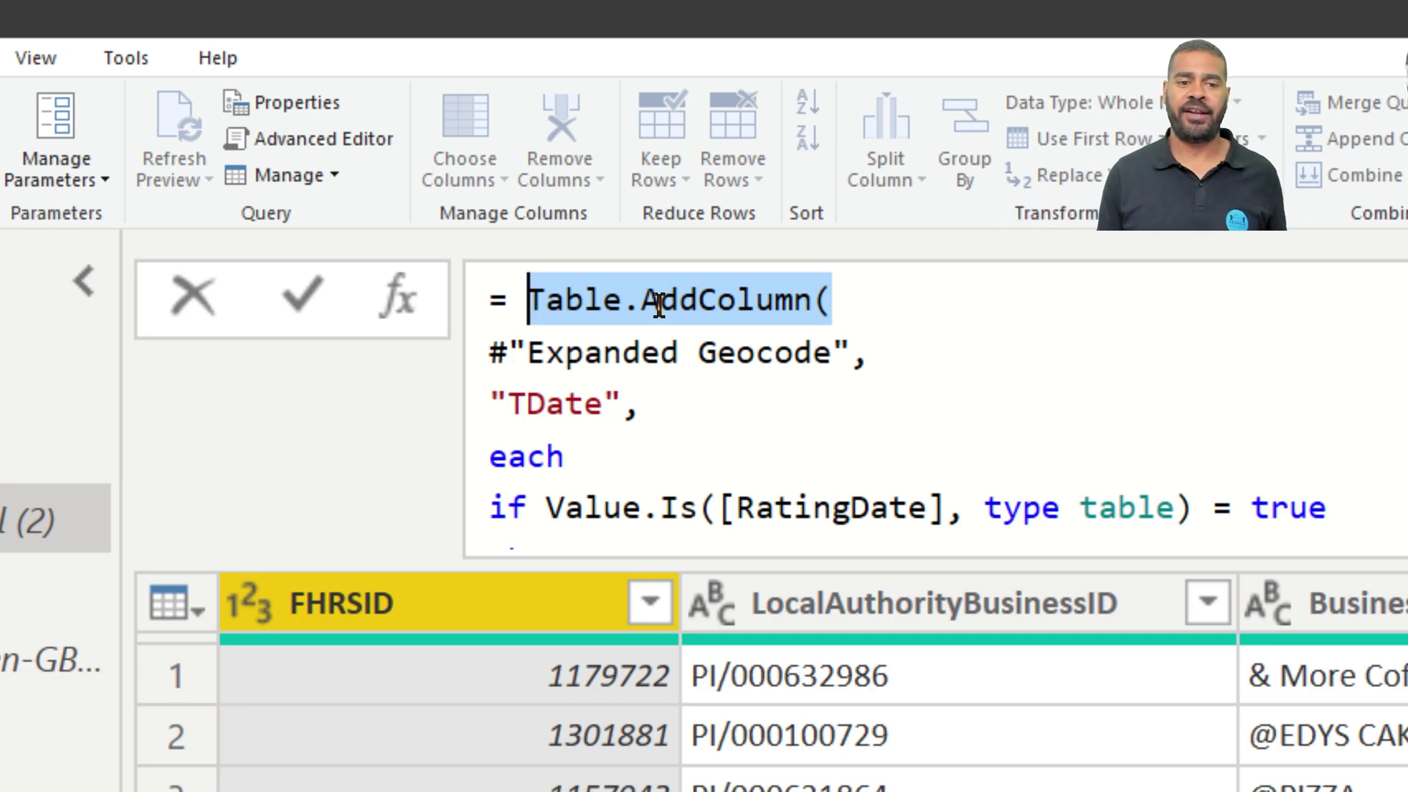
mouse_move(858, 354)
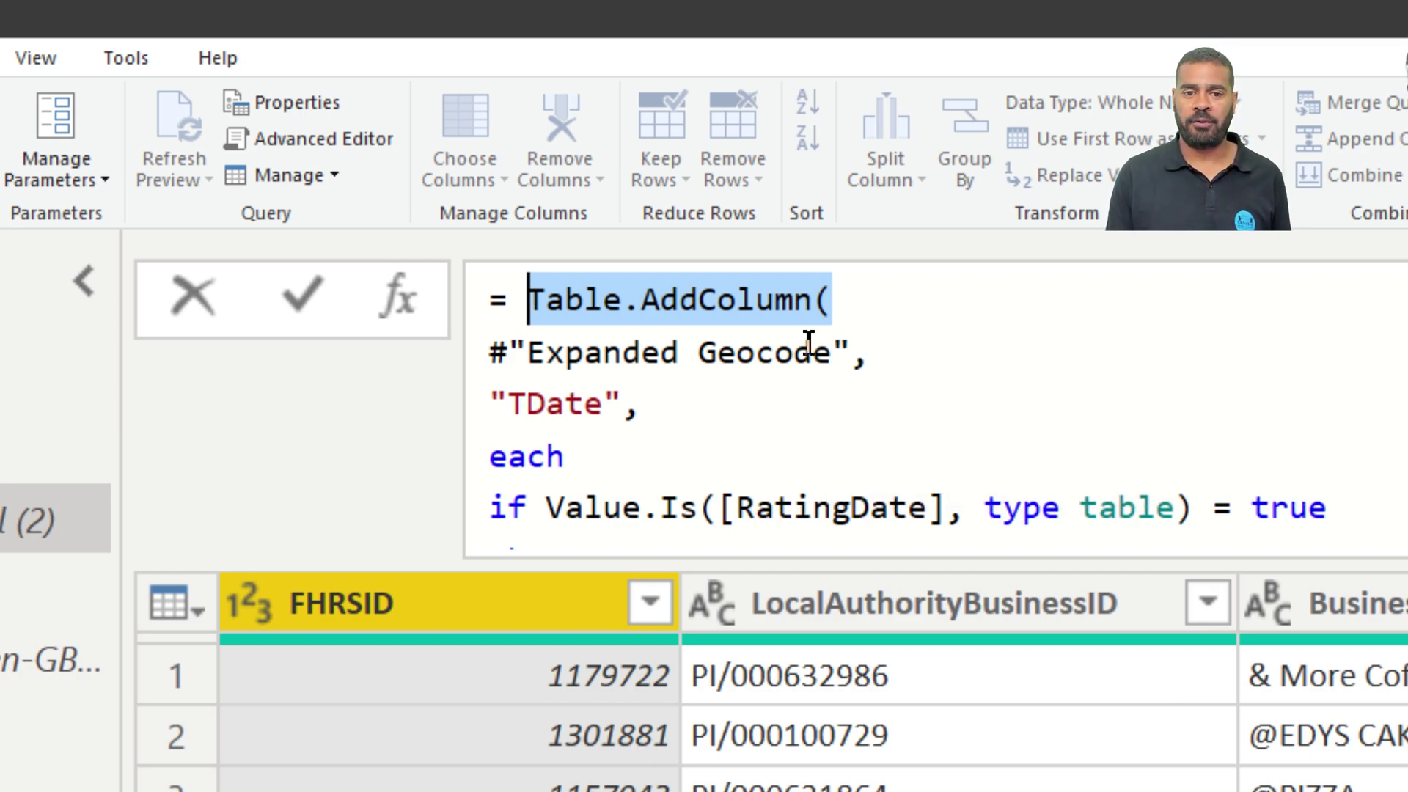
mouse_move(811, 352)
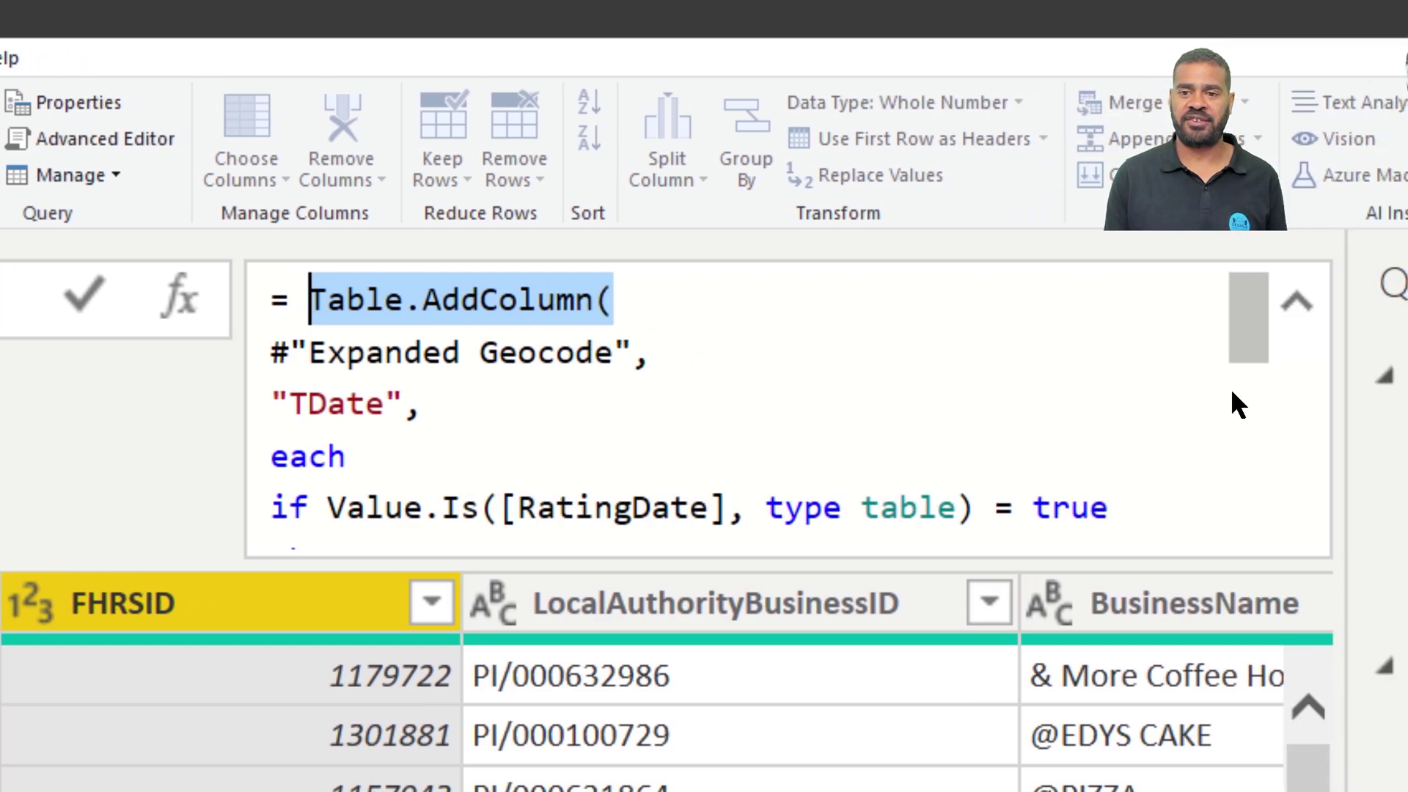
scroll(1403, 424, "down", 5)
scroll(1182, 425, "up", 5)
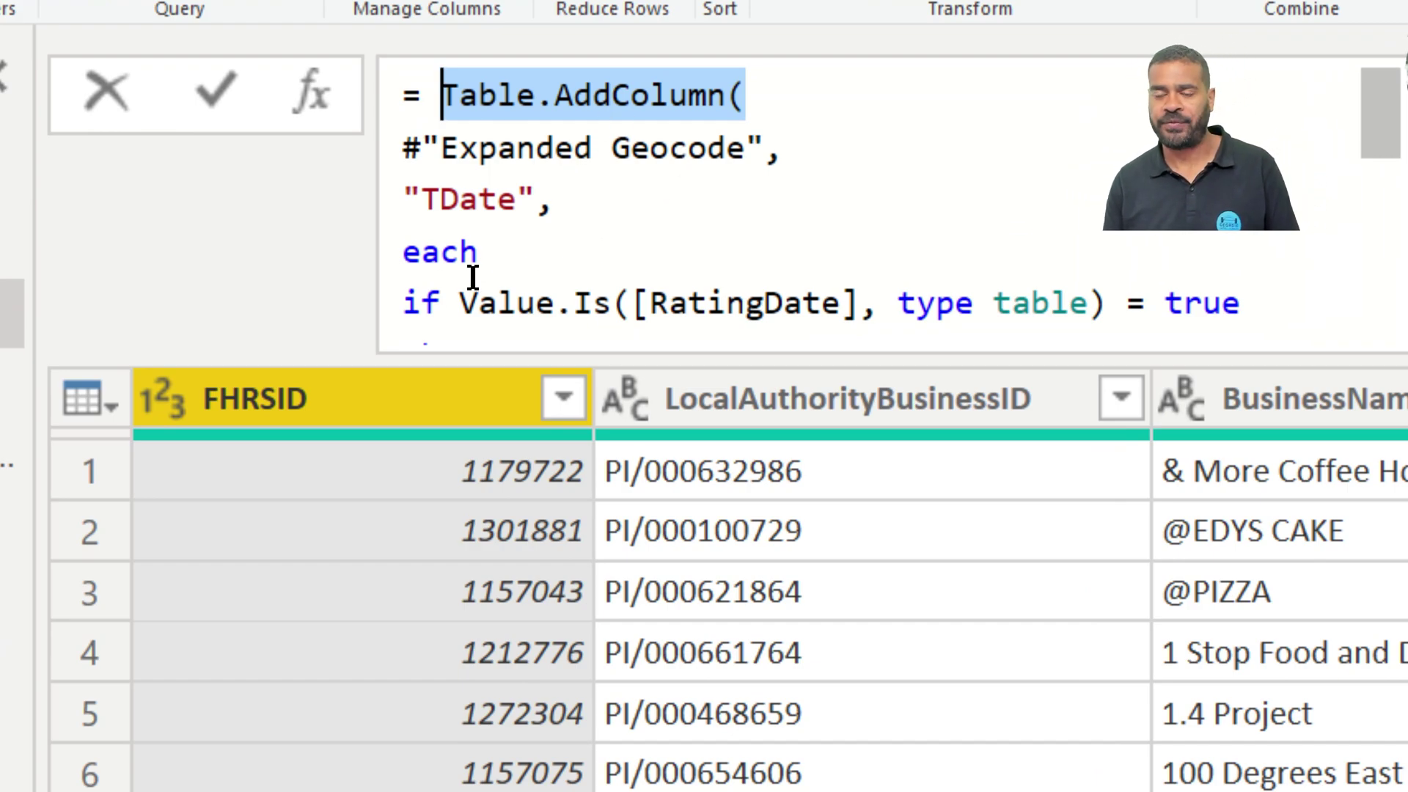
mouse_move(472, 279)
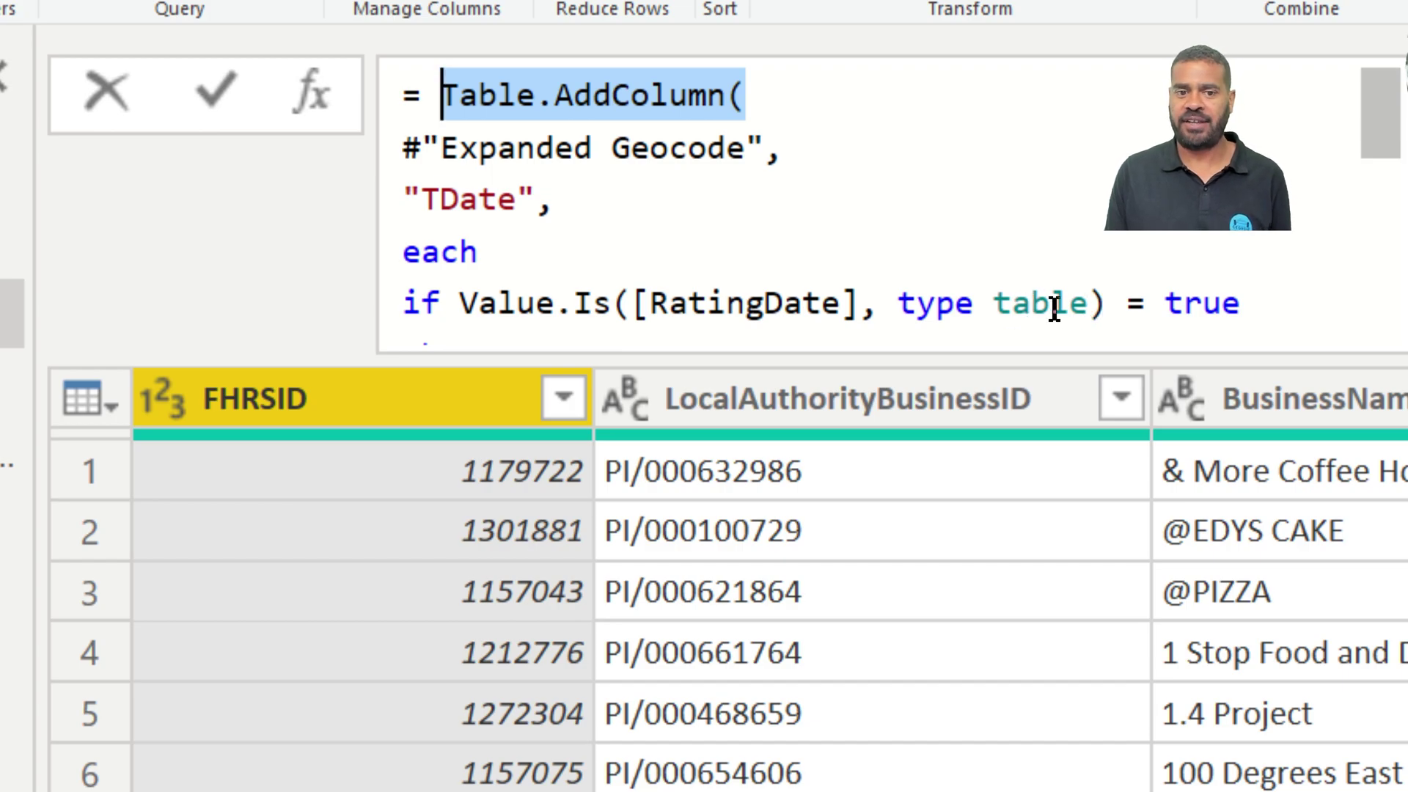
scroll(1147, 308, "down", 1)
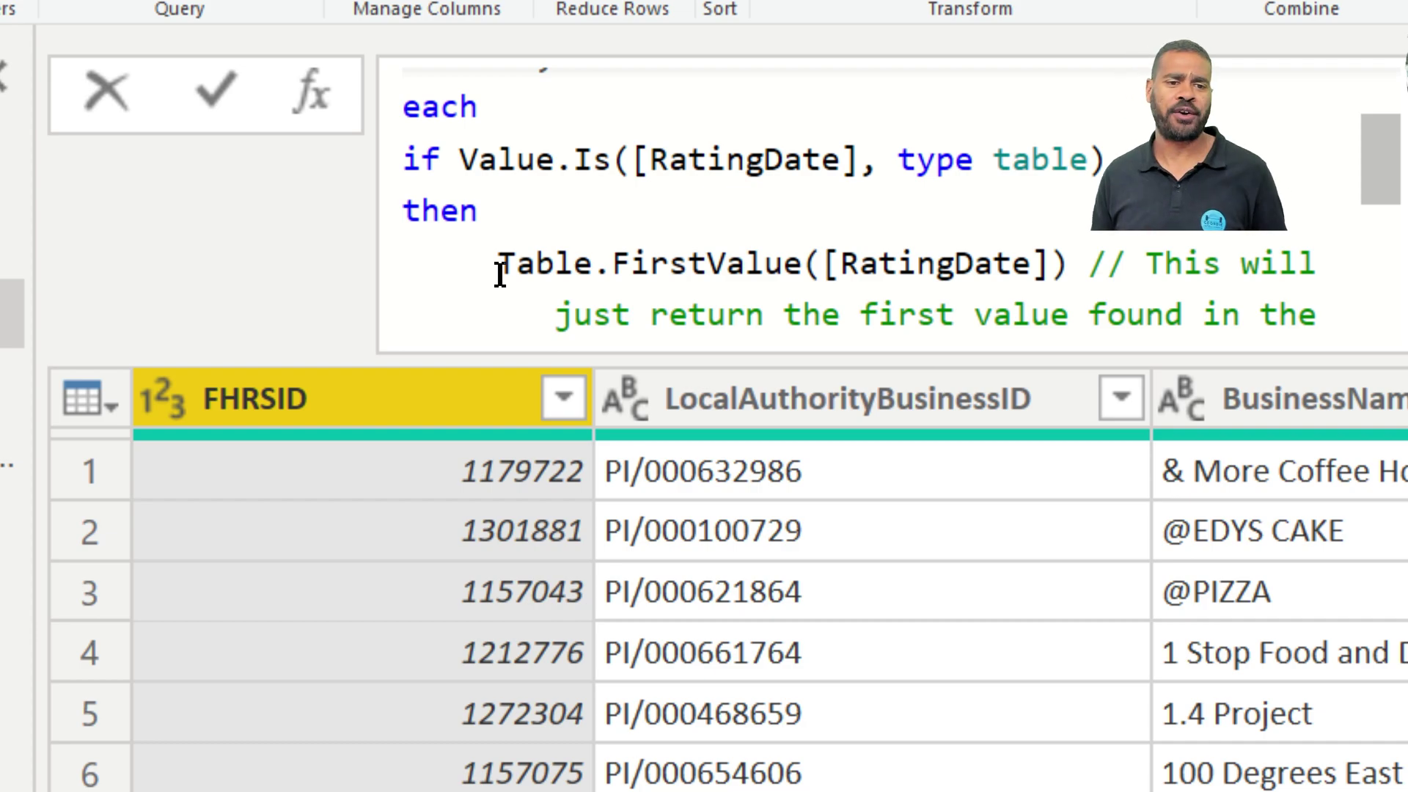
scroll(495, 227, "down", 2)
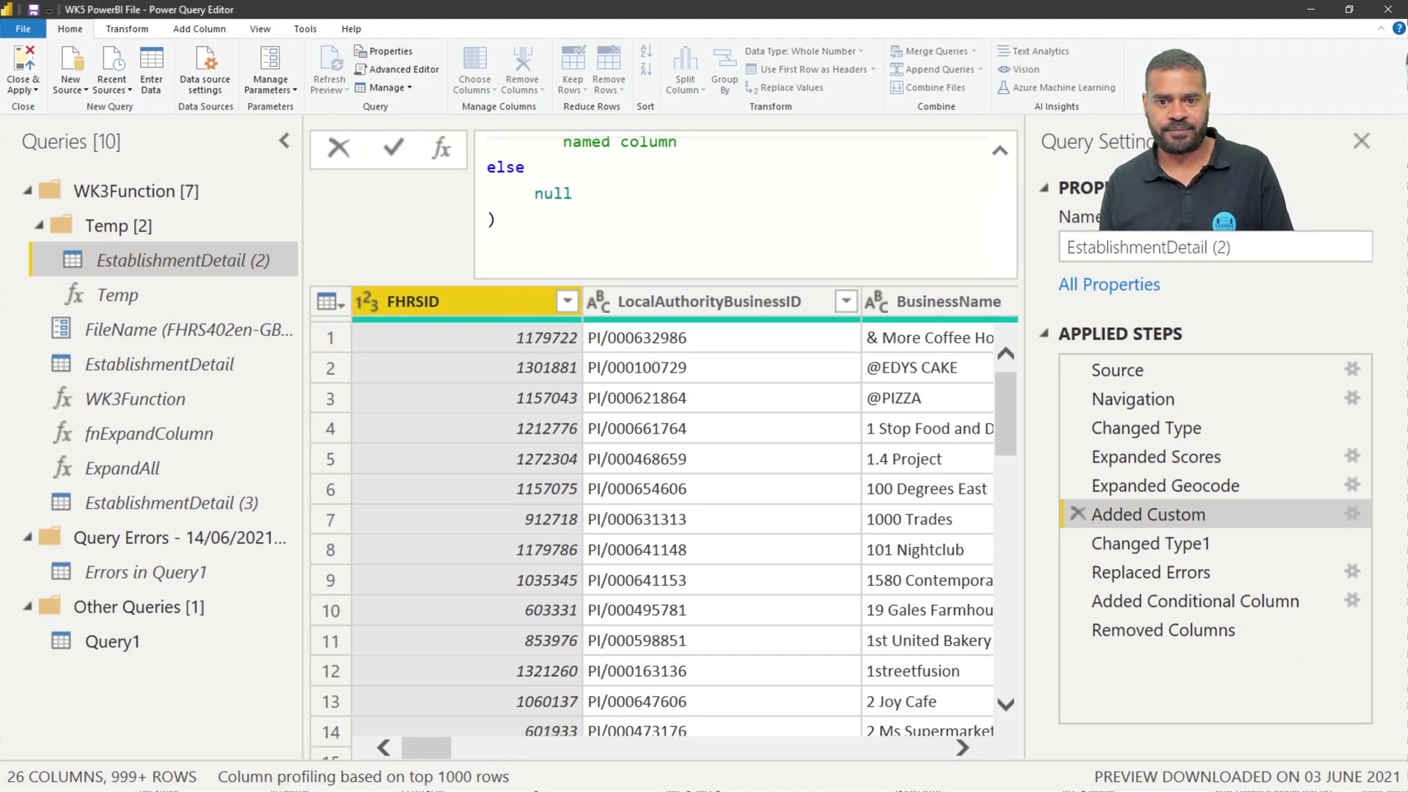
Step: Review the formulas of EstablishmentDetail (2)'s Changed Type1, Replaced Errors, Added Conditional Column and Removed Columns steps
left_click(1157, 547)
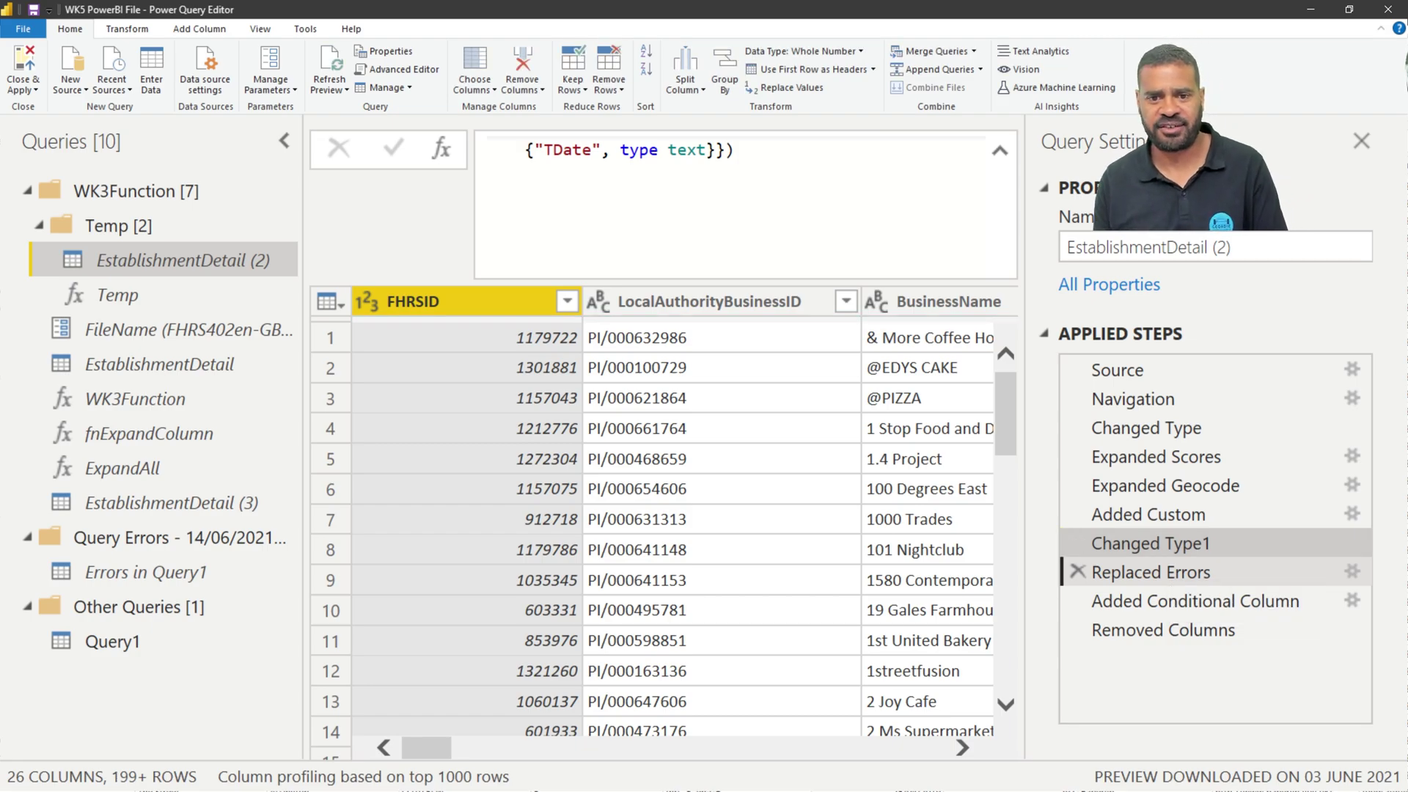
left_click(1152, 572)
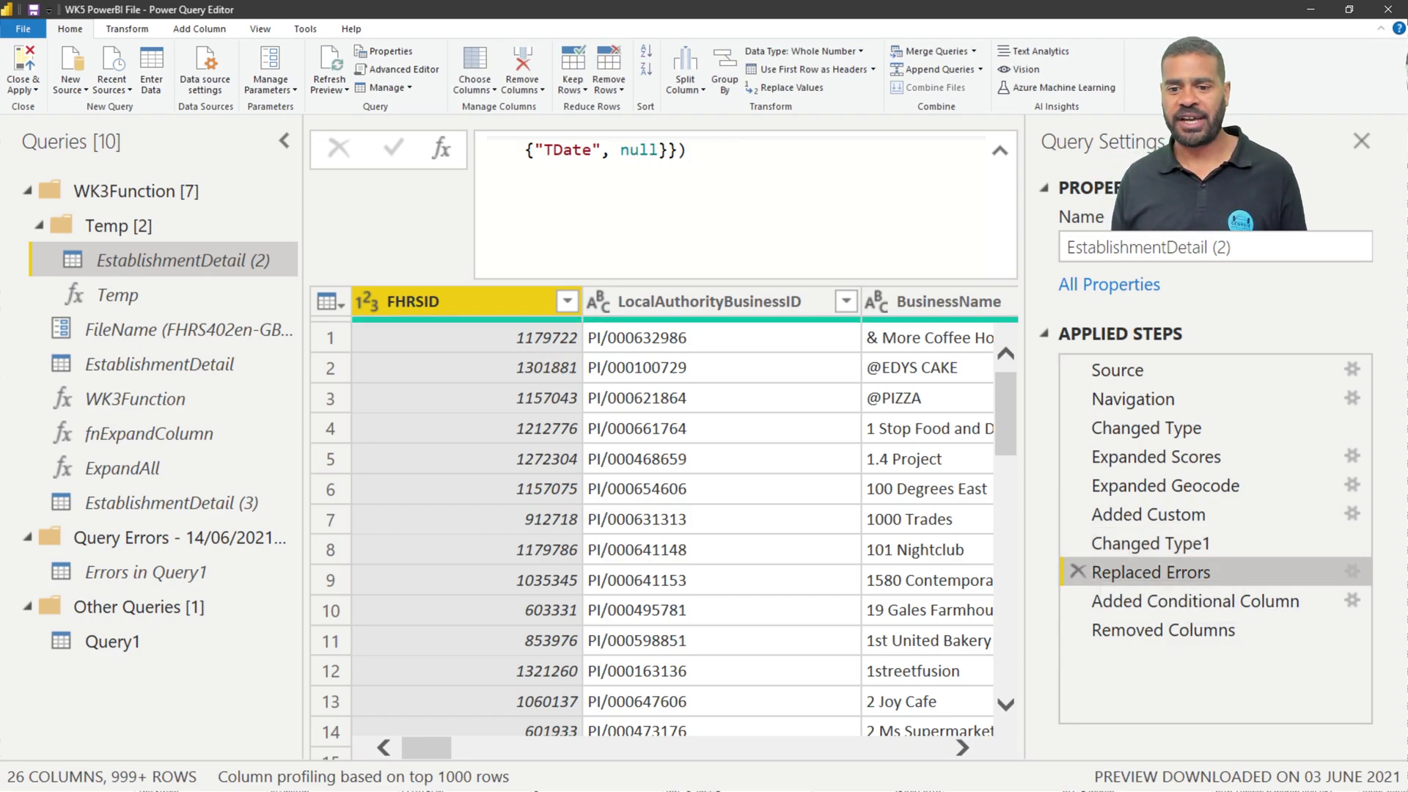
left_click(1172, 544)
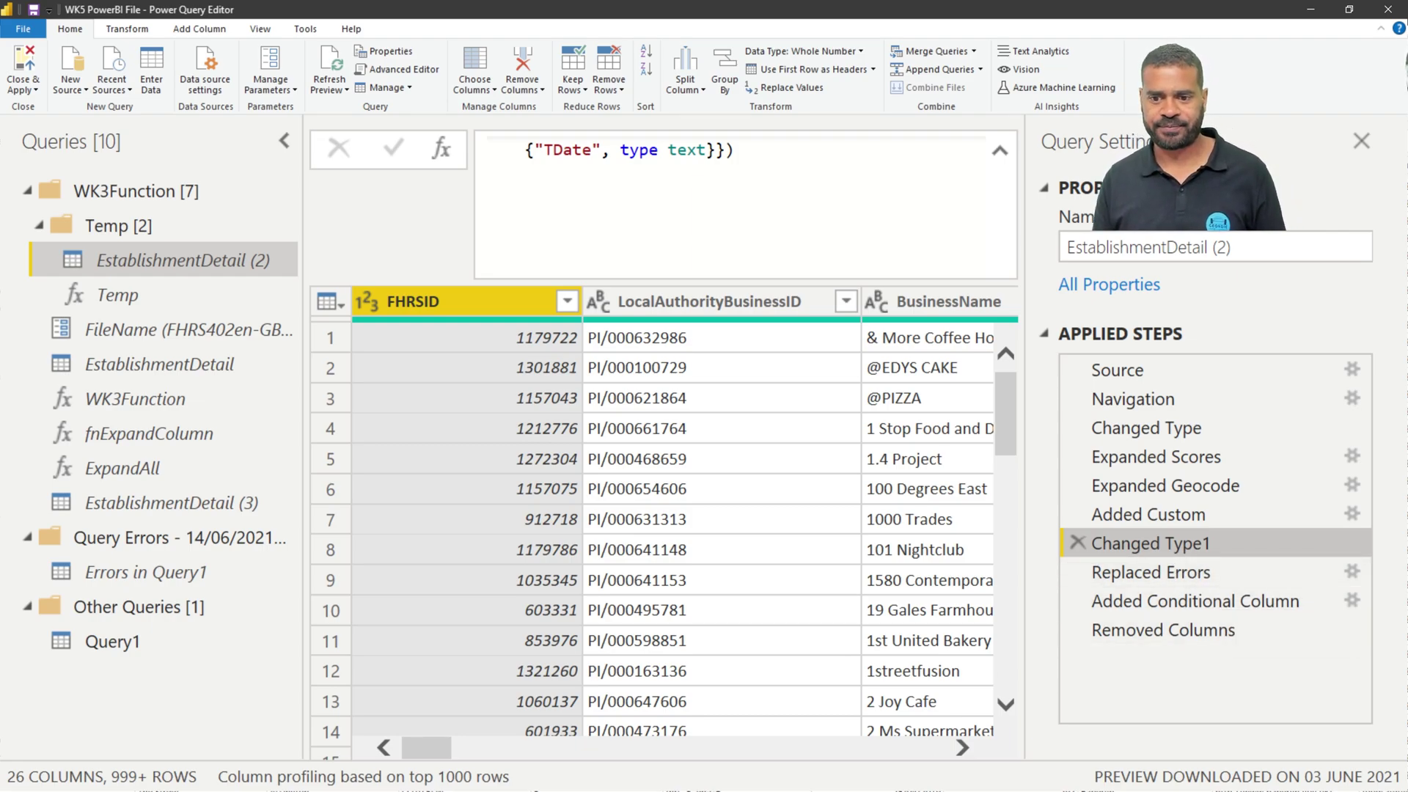
left_click(1144, 602)
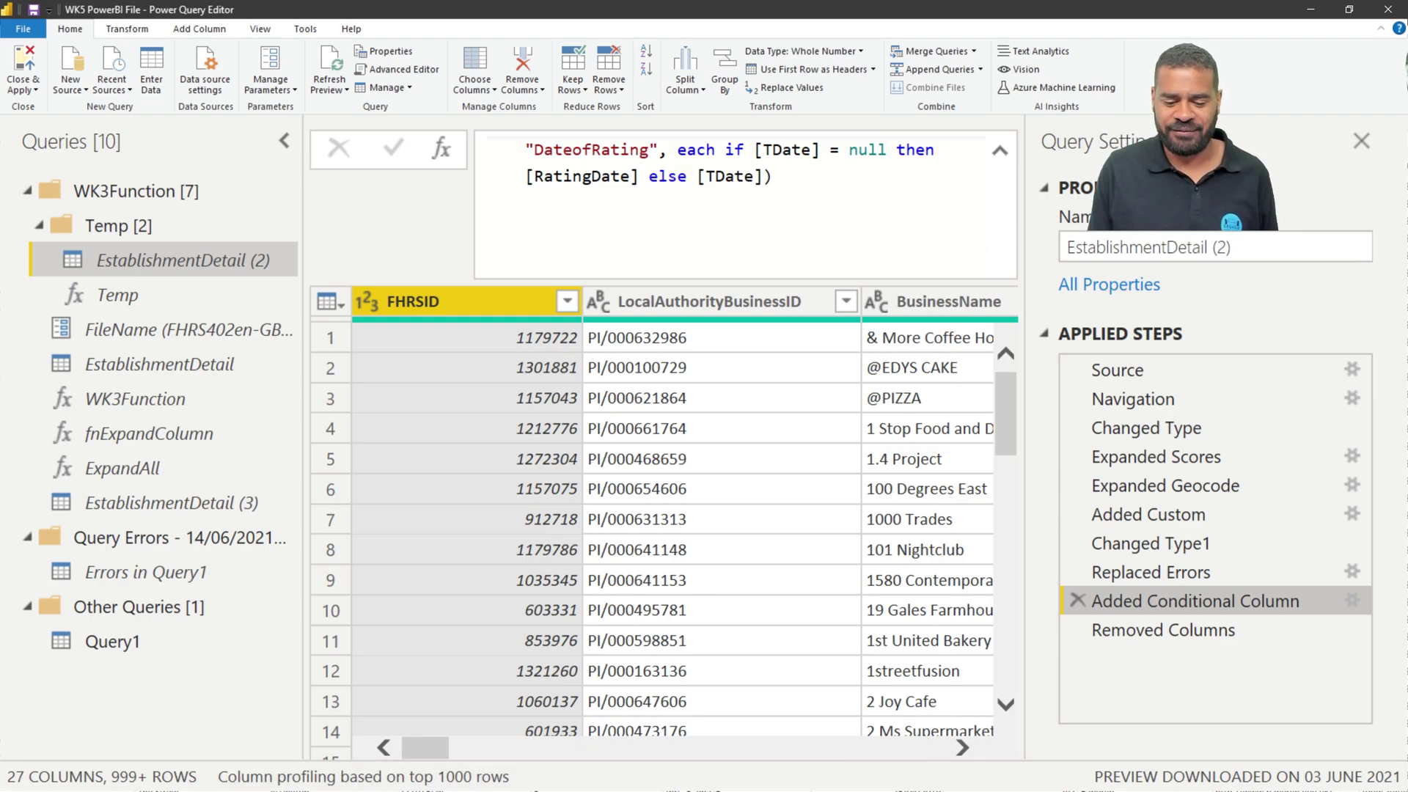
scroll(682, 521, "right", 5)
left_click_drag(471, 748, 450, 748)
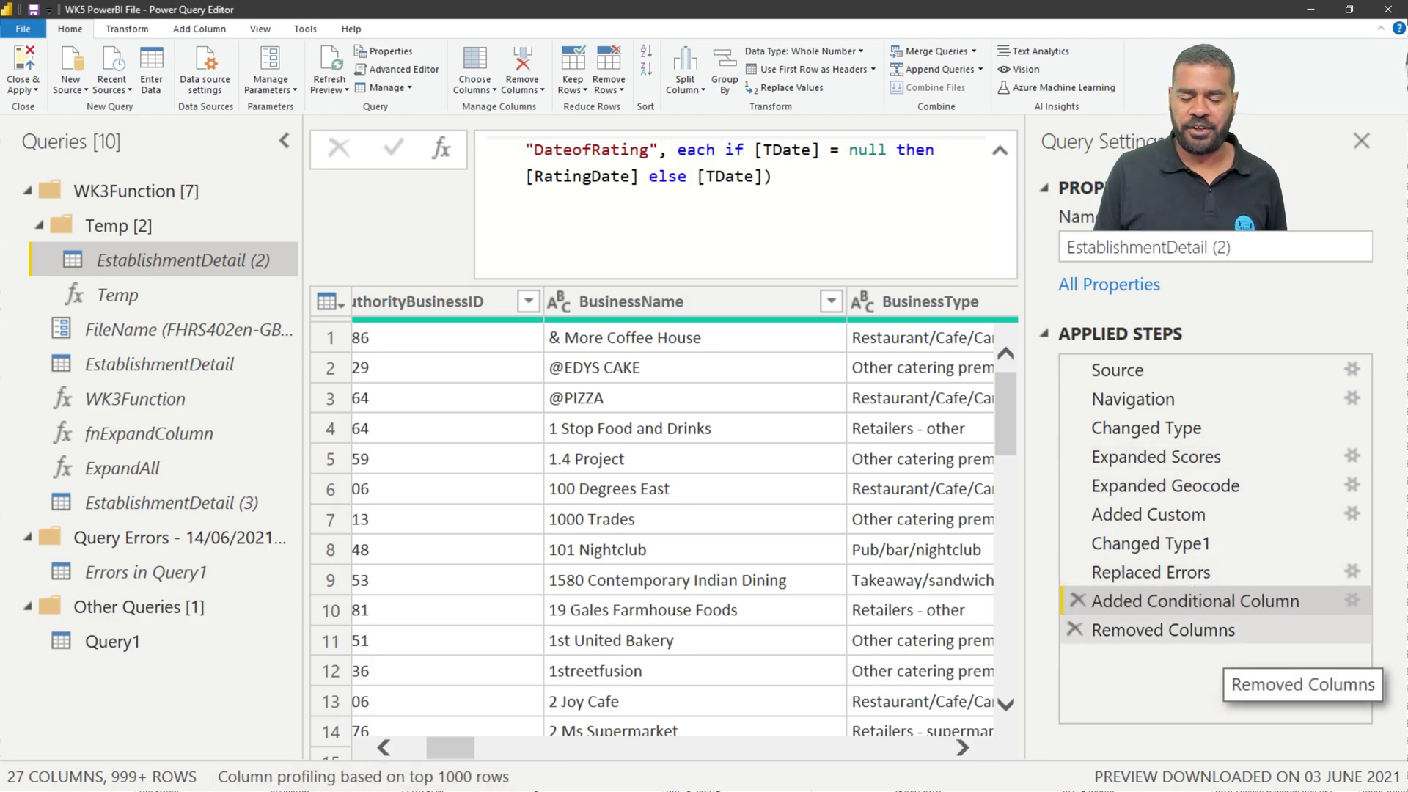
left_click(1210, 629)
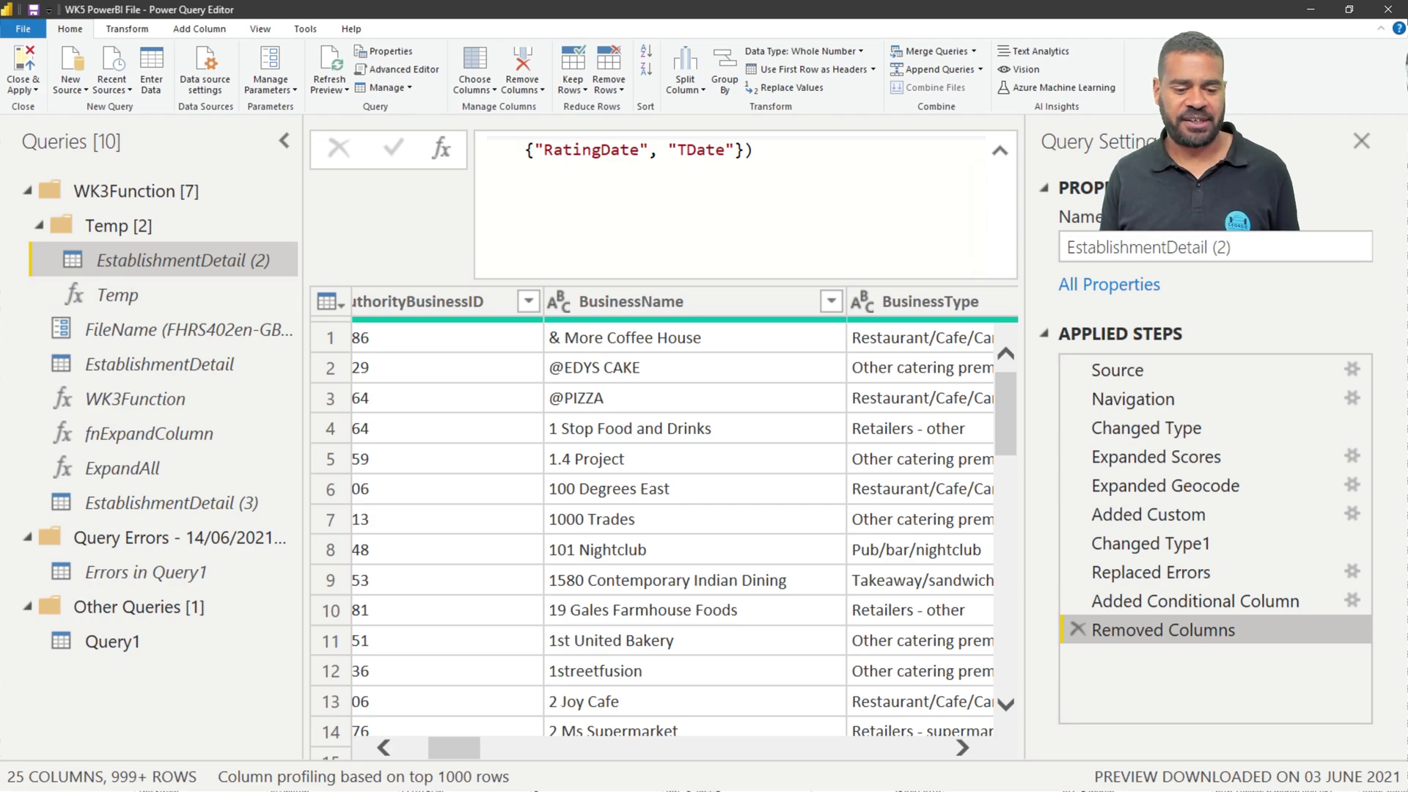
Step: View the full M script of the EstablishmentDetail (2) query in the Advanced Editor and close it without changes
right_click(146, 261)
left_click(147, 474)
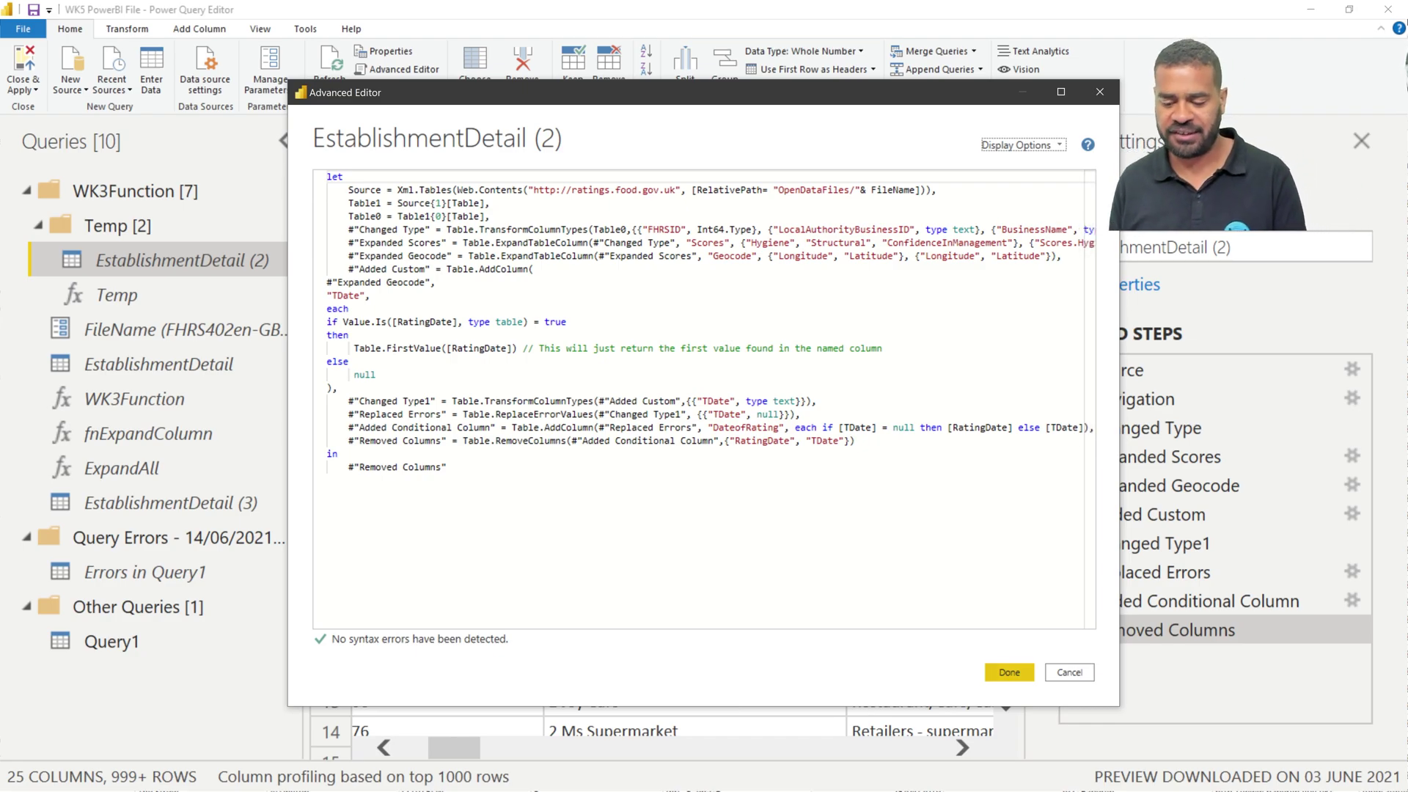
left_click(1069, 672)
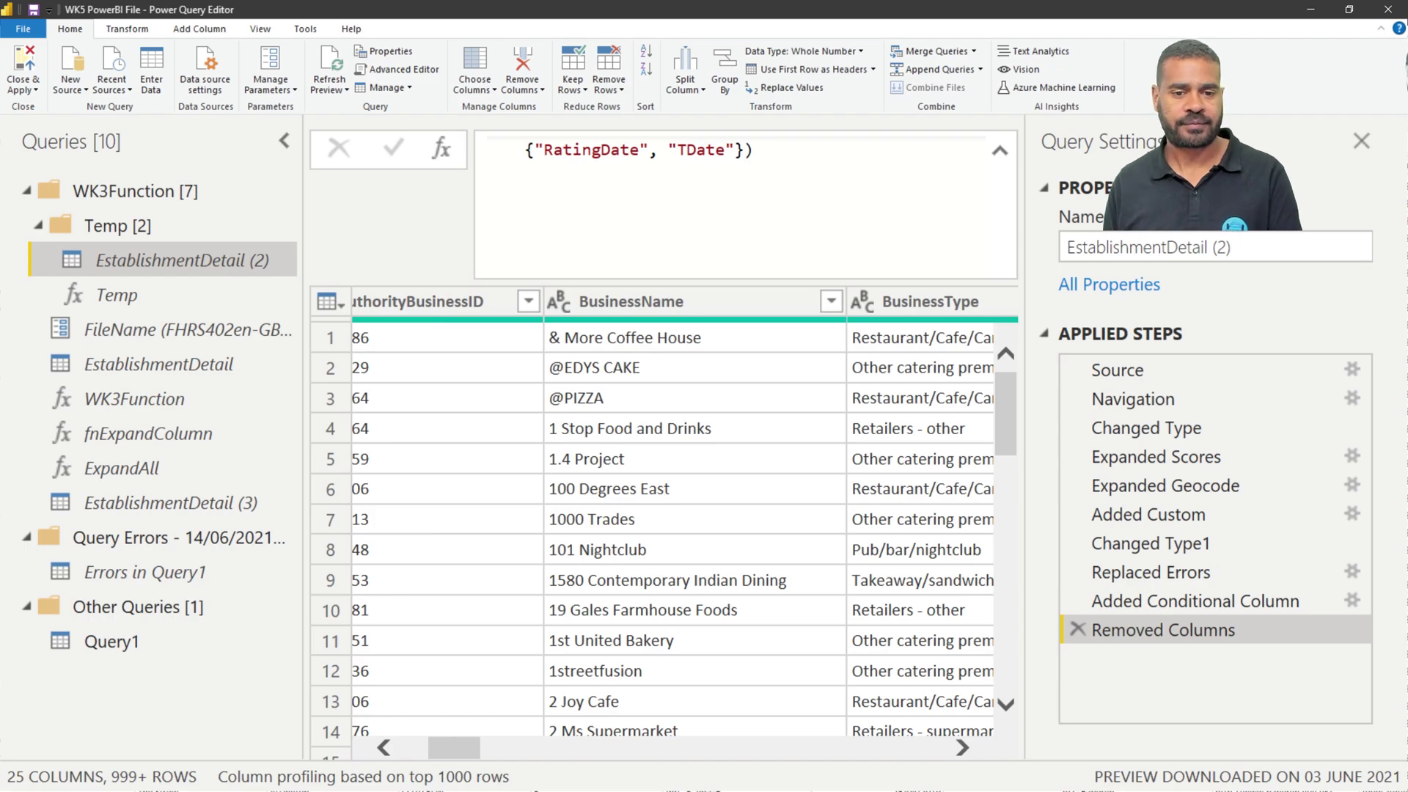
key("ctrl+shift+minus")
key("ctrl+shift+minus")
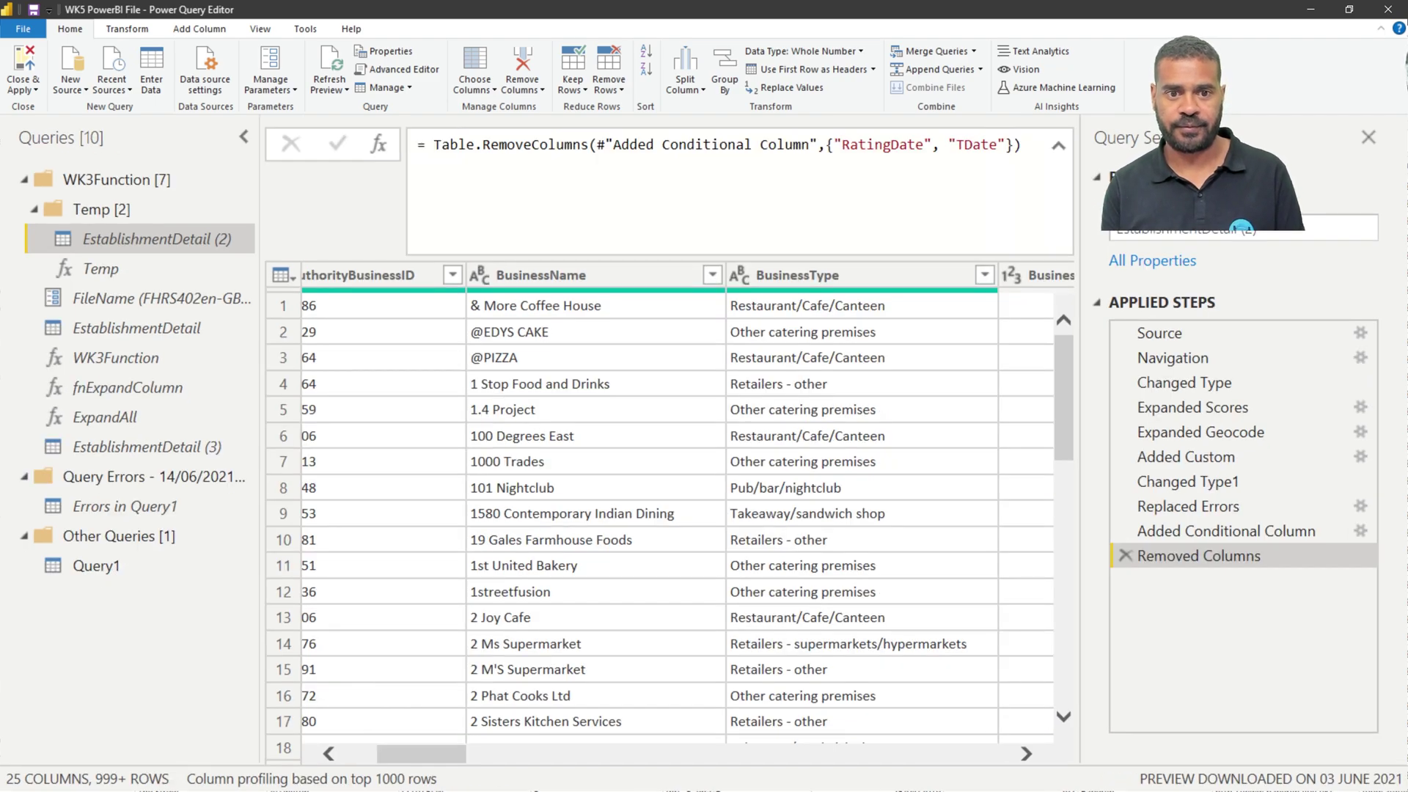
key("ctrl+shift+minus")
key("ctrl+shift+minus")
key("ctrl+shift+plus")
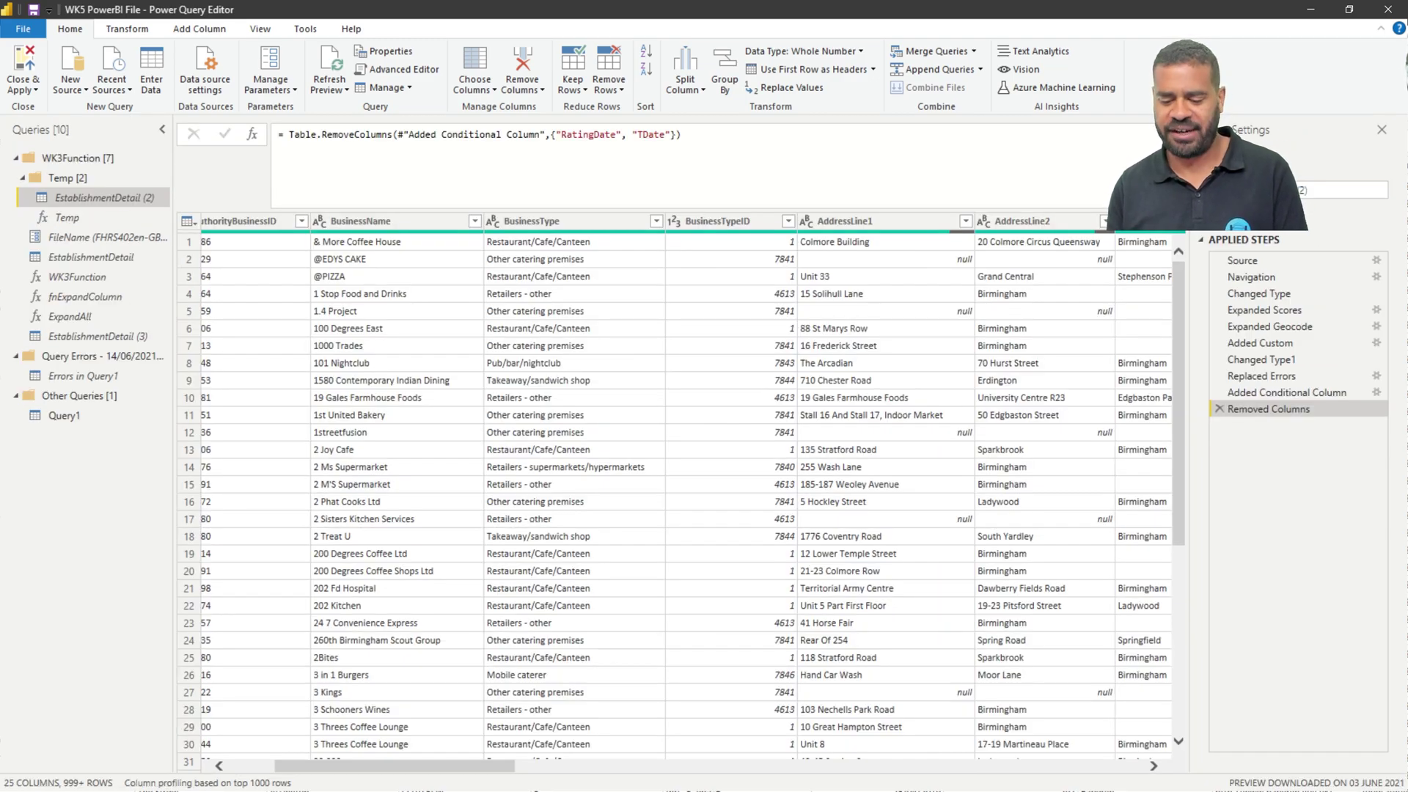
key("ctrl+shift+plus")
key("ctrl+shift+plus")
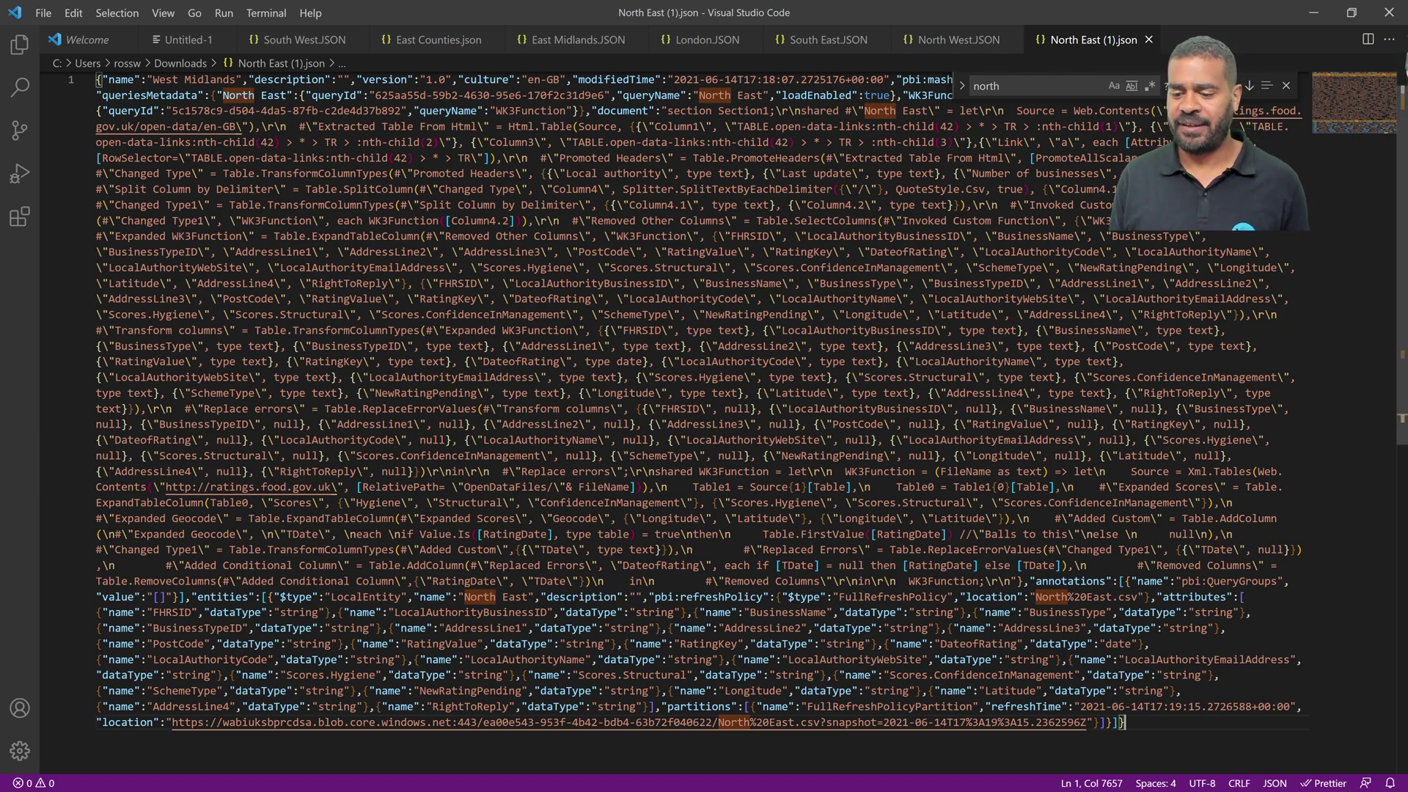
Step: Close the JSON file's search, switch to the Power BI service and open the East Counties dataflow in the DF_UK_FoodHygiene workspace
key("Escape")
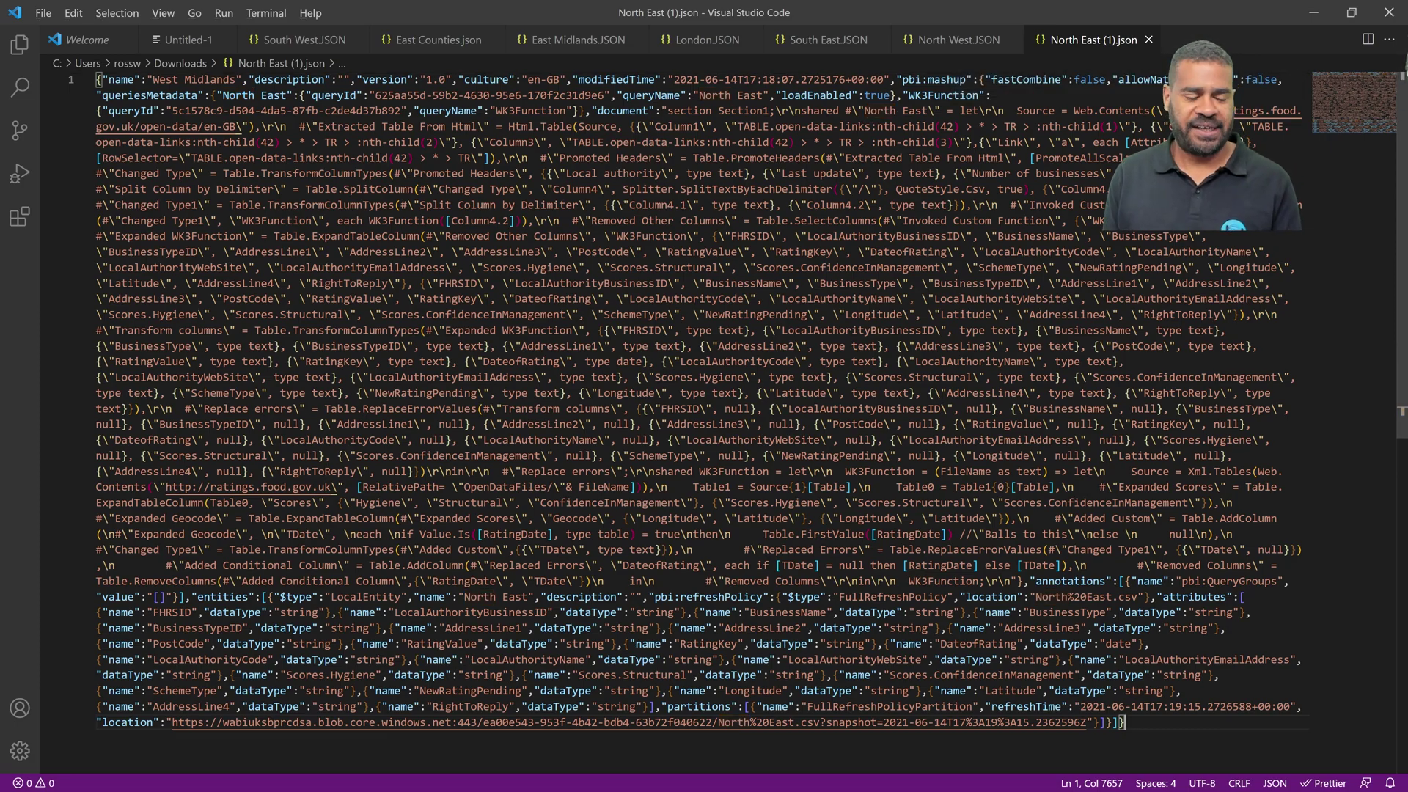
key("alt+Tab")
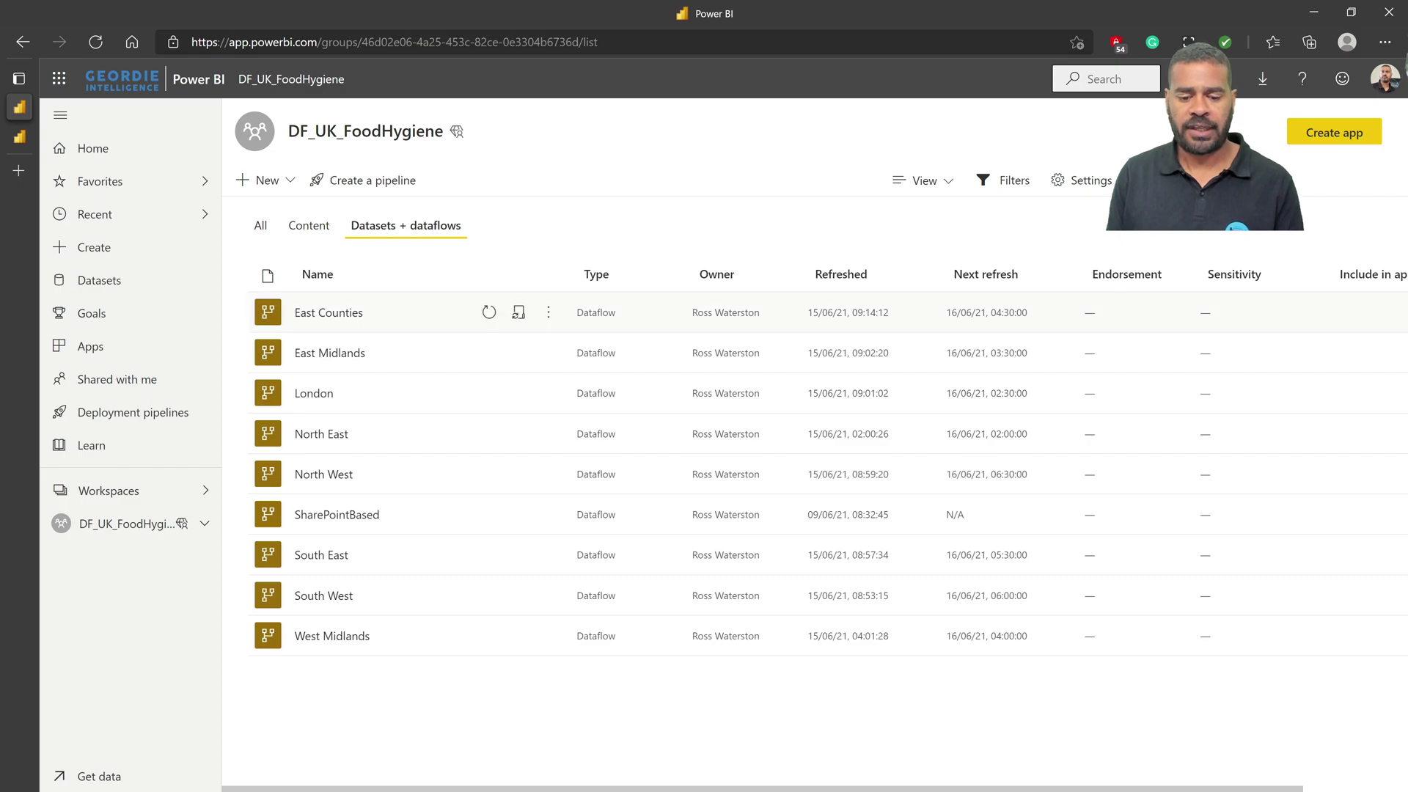
left_click(548, 313)
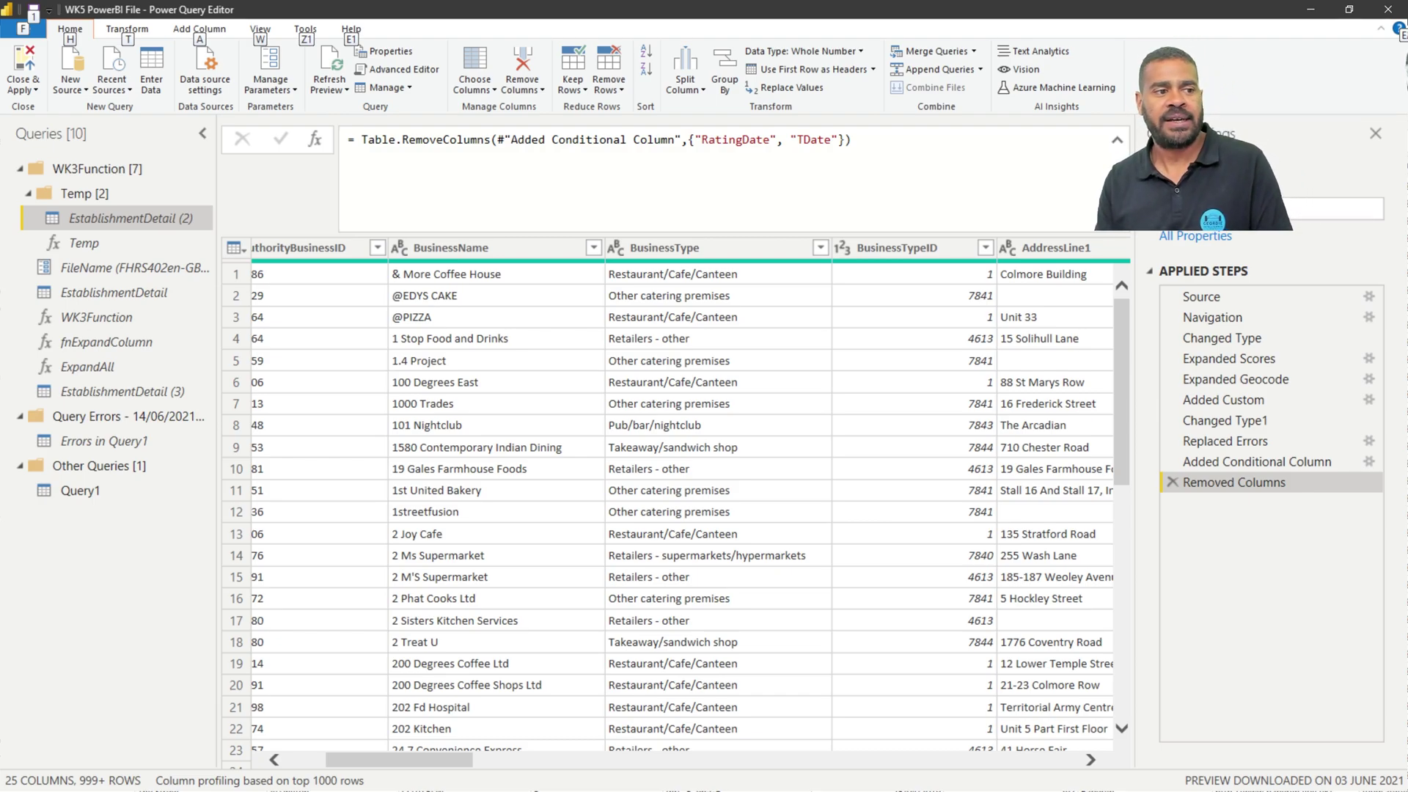
key("alt")
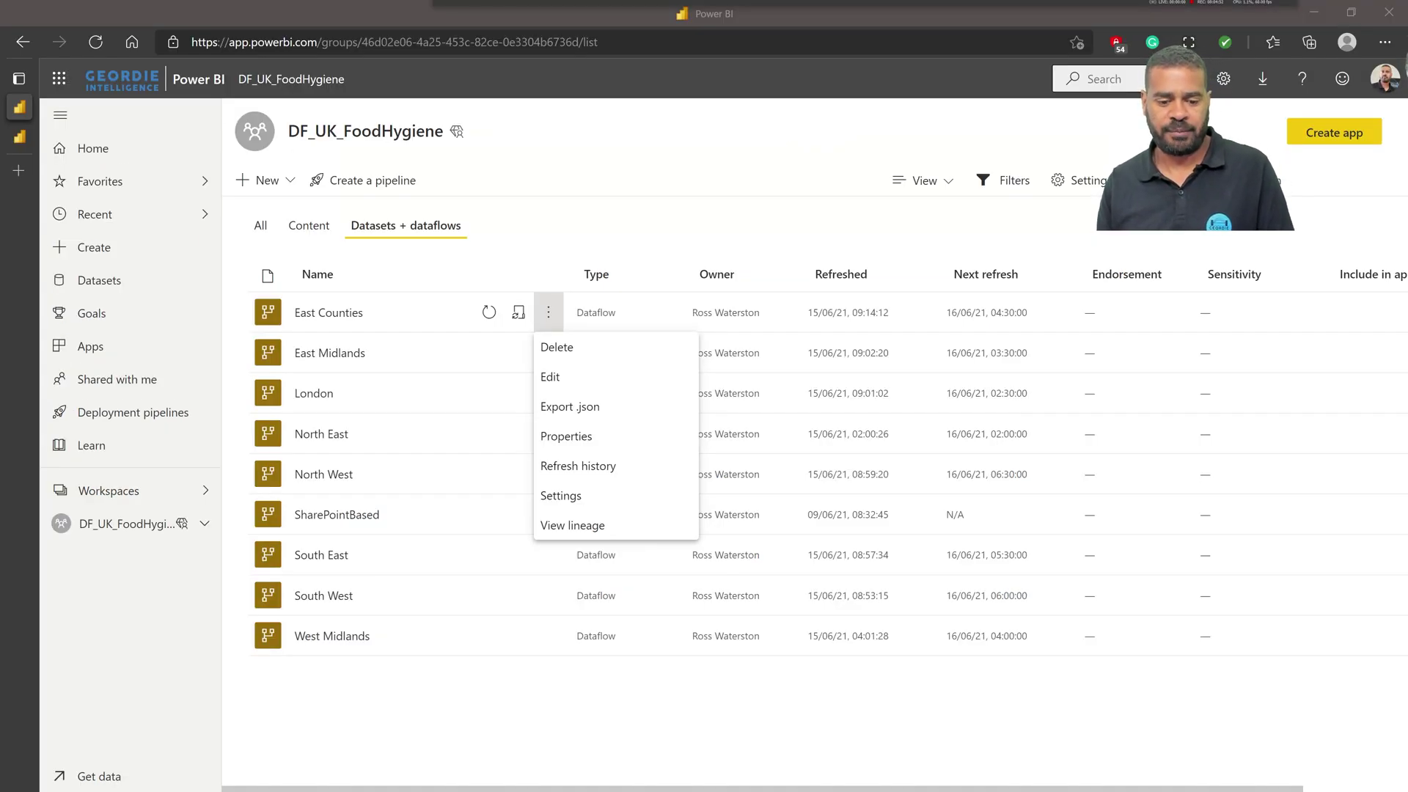
left_click(328, 313)
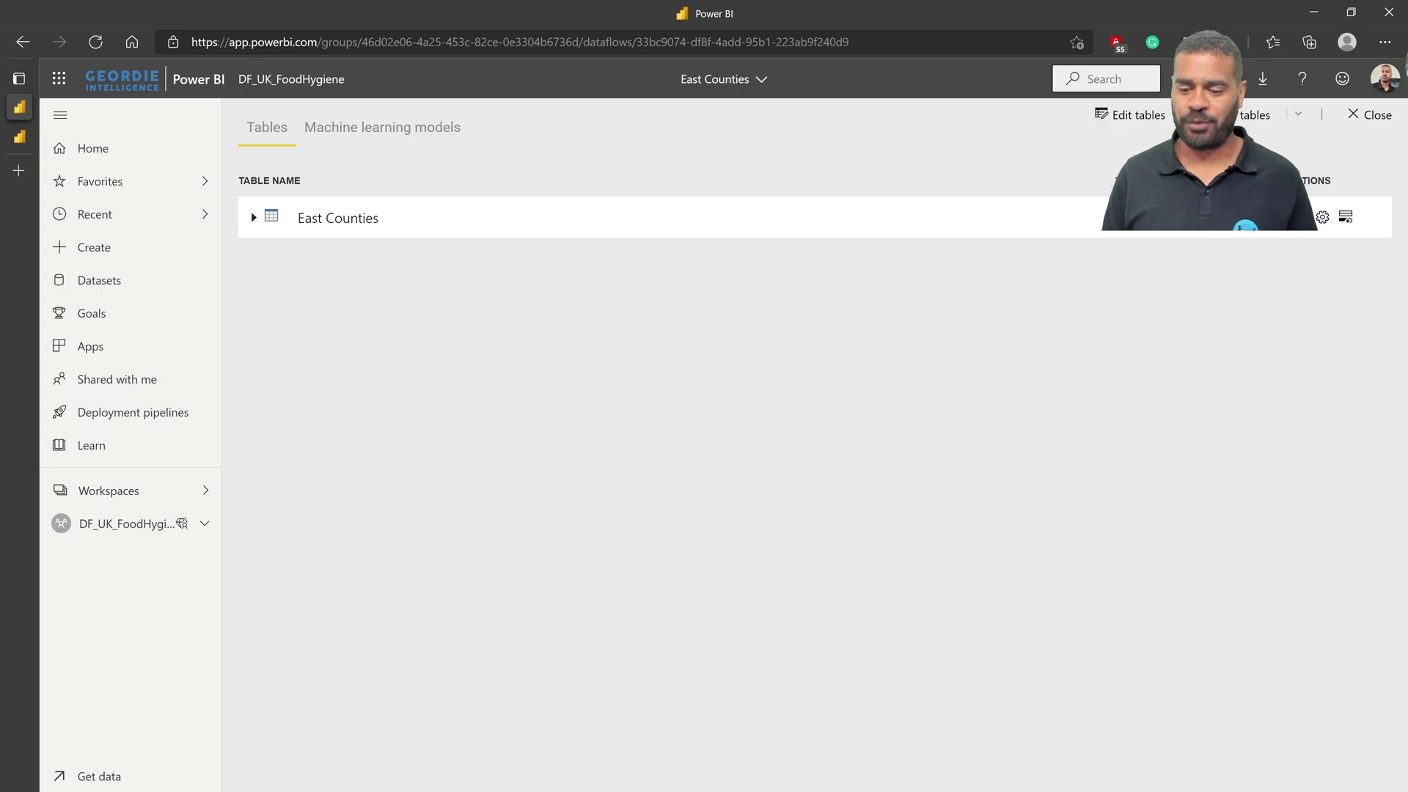
Step: Inspect the nth-child index in the East Counties query's Extracted Table From Html step, and close the dataflow without saving changes
left_click(251, 212)
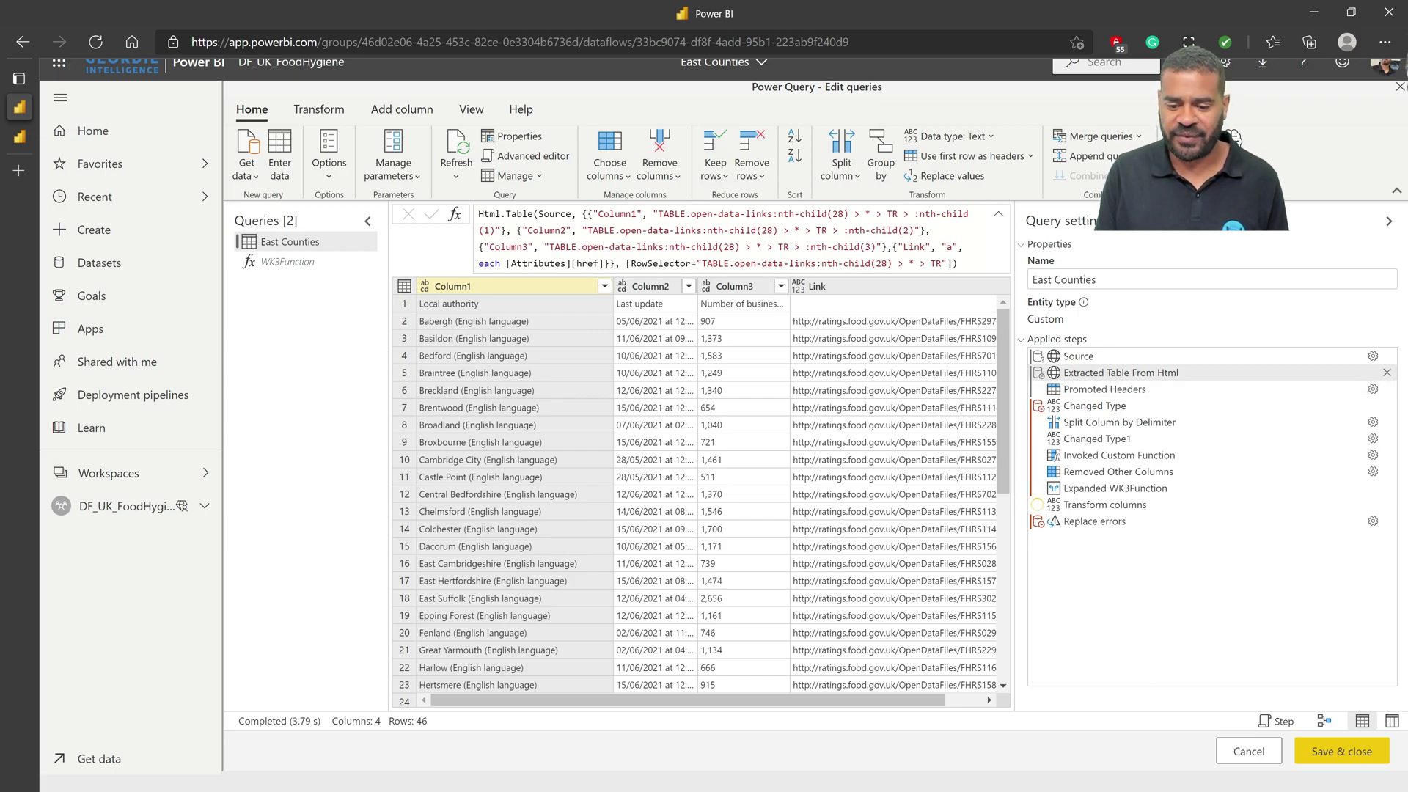
mouse_move(832, 214)
left_mouse_down()
mouse_move(842, 227)
mouse_move(844, 215)
left_mouse_up()
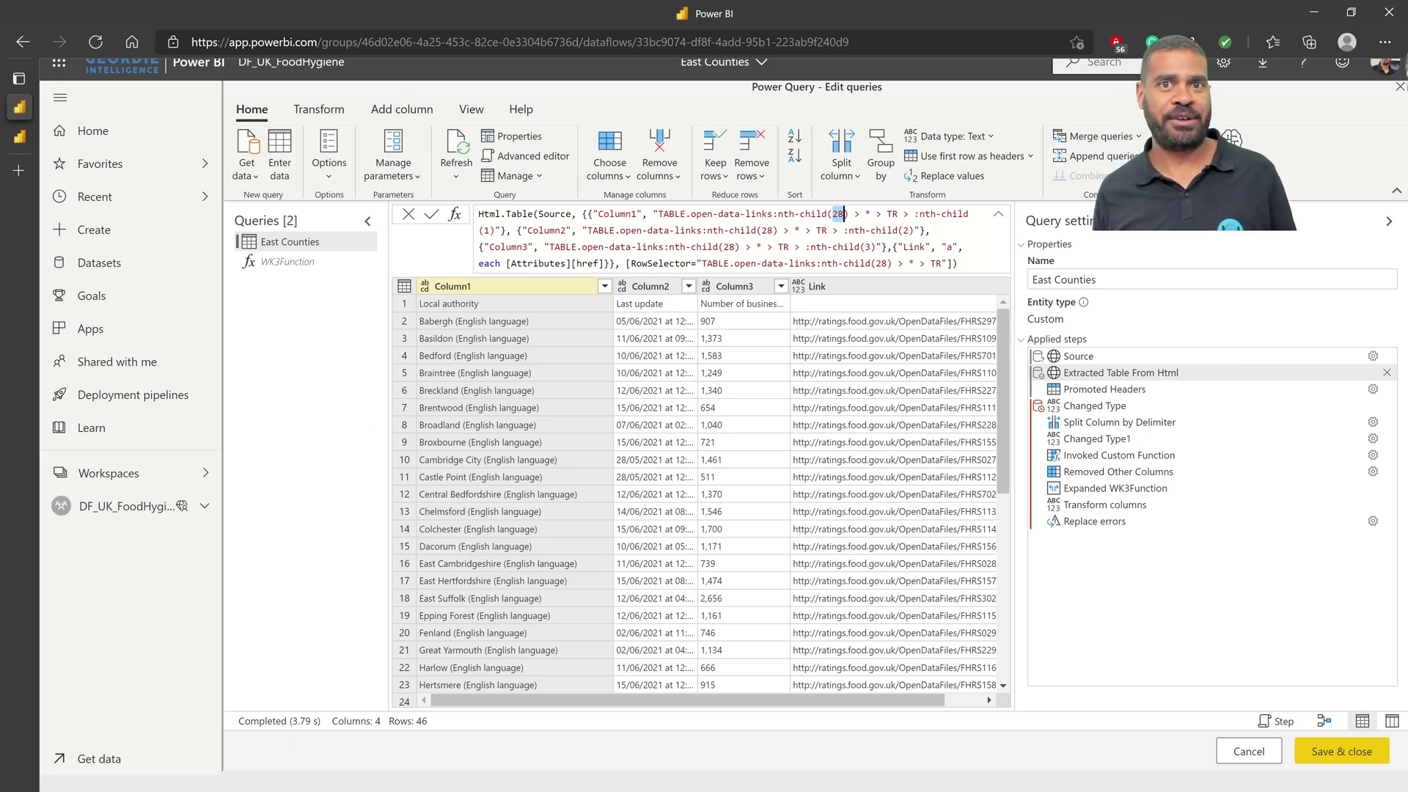
key("Escape")
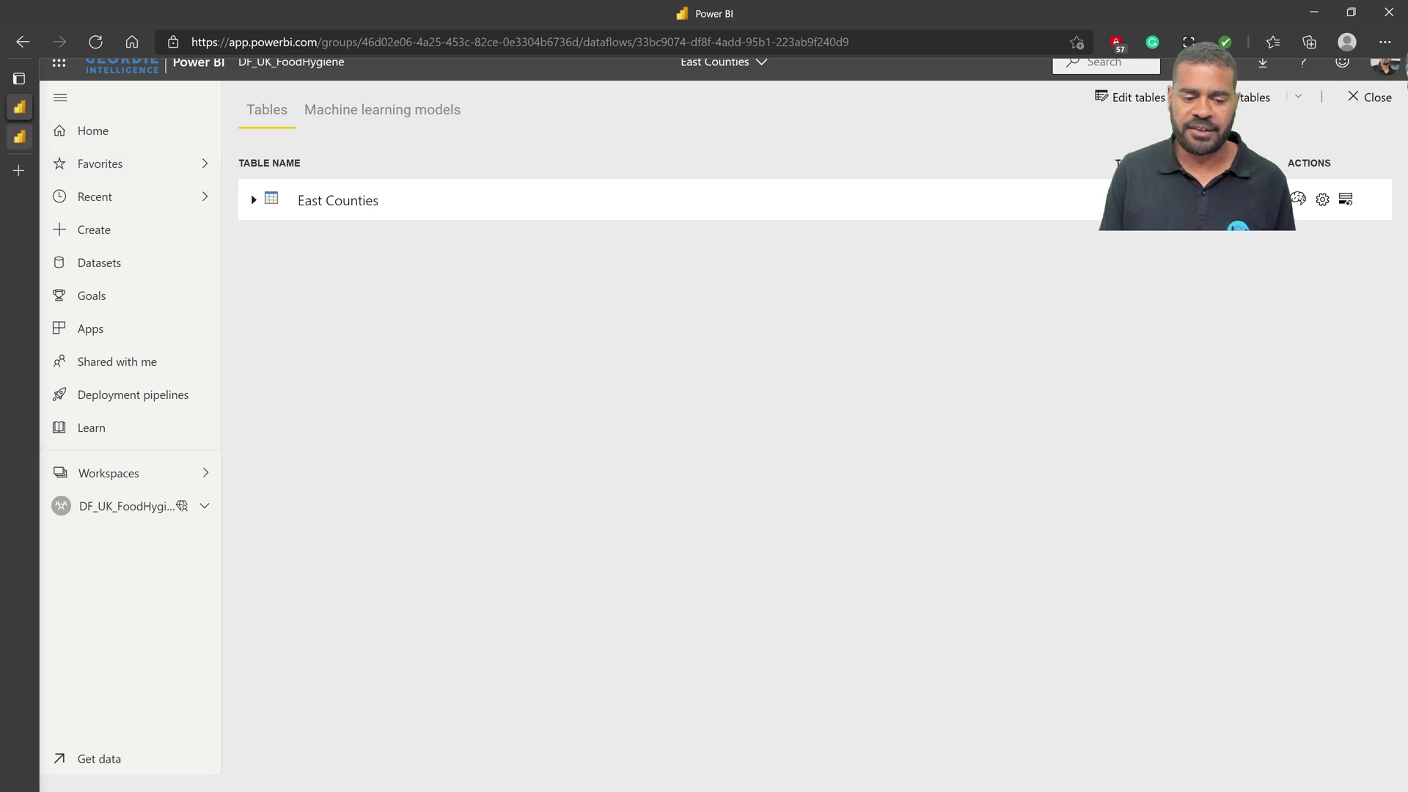
mouse_move(20, 136)
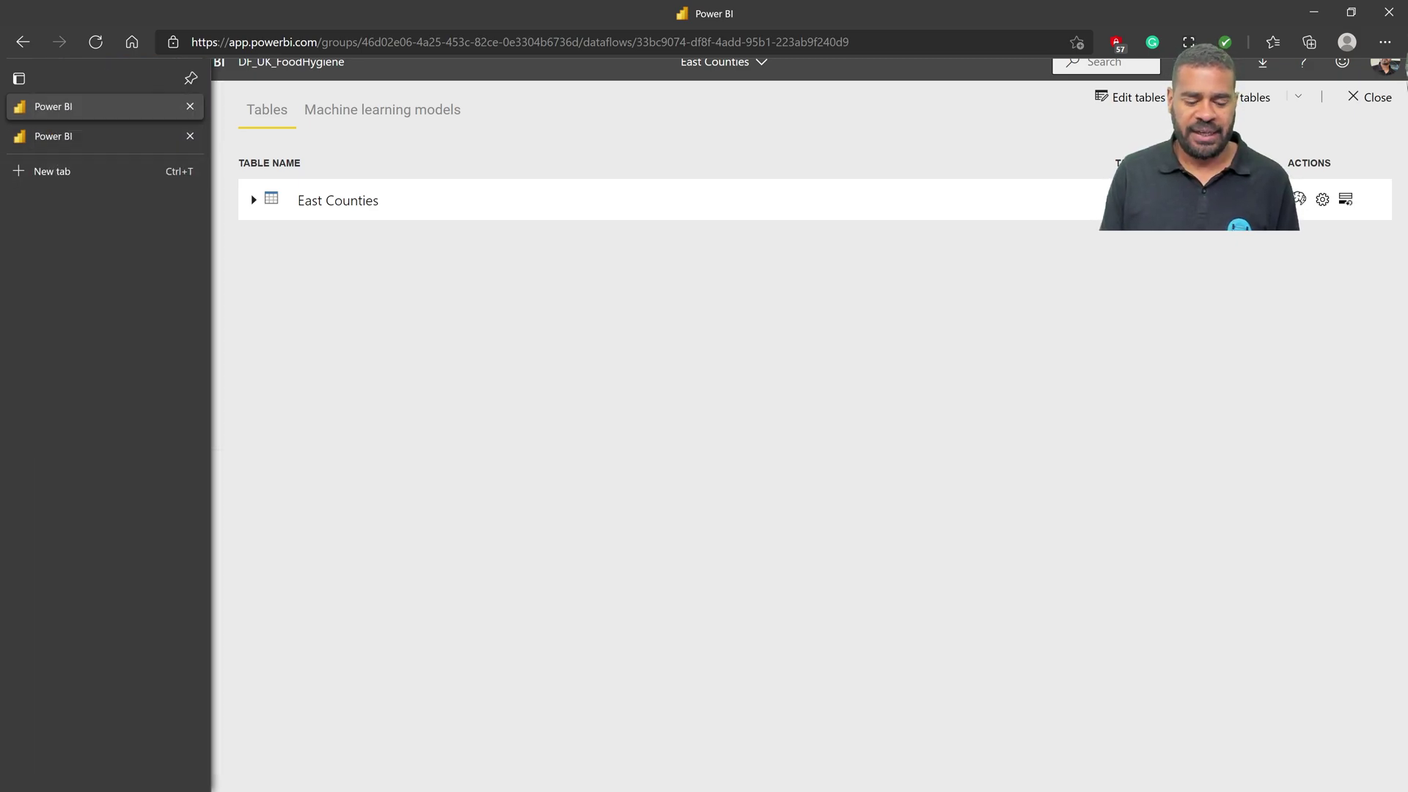
left_click(1370, 97)
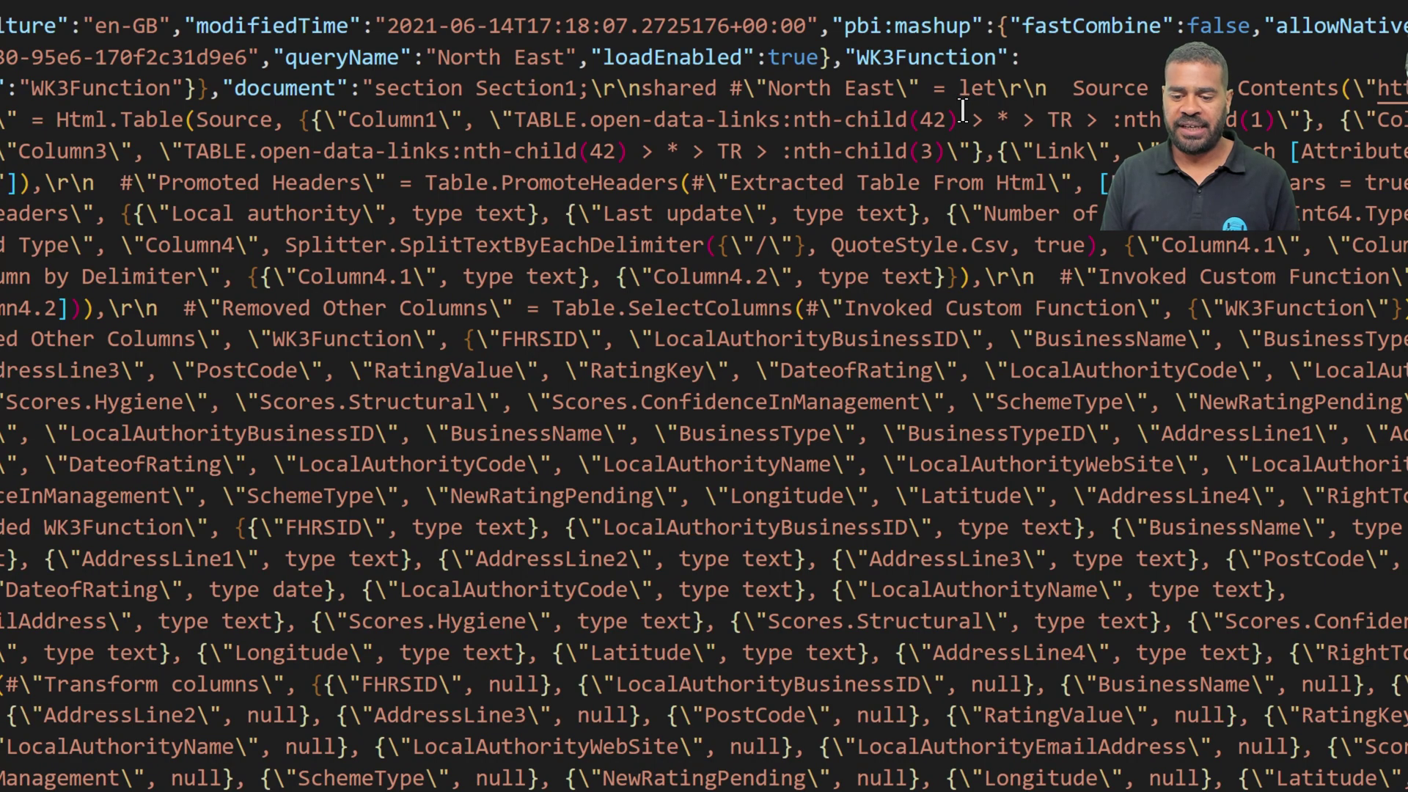
Step: Switch to Visual Studio Code and search the North East (1).json file for "(42)"
left_click_drag(962, 127, 933, 122)
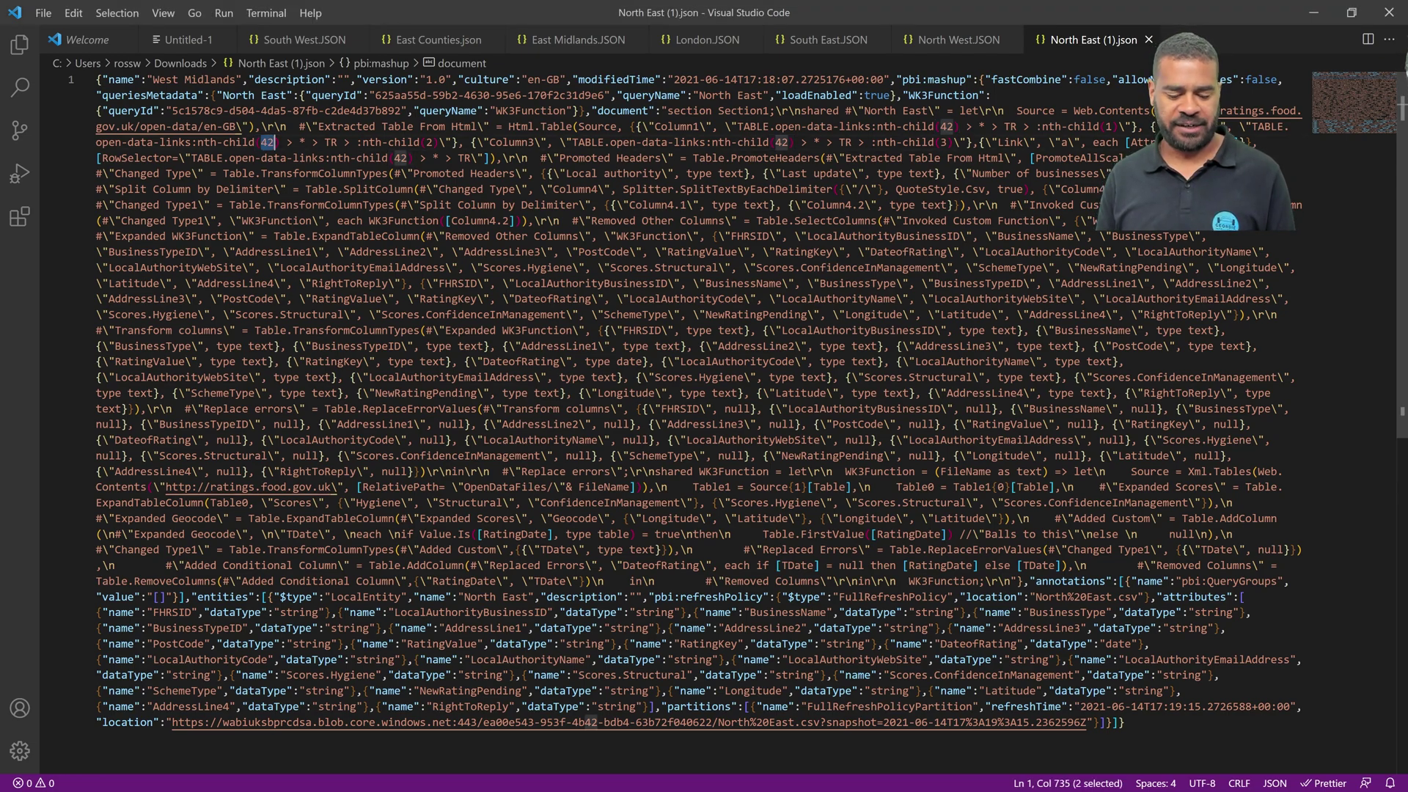
key("ctrl+f")
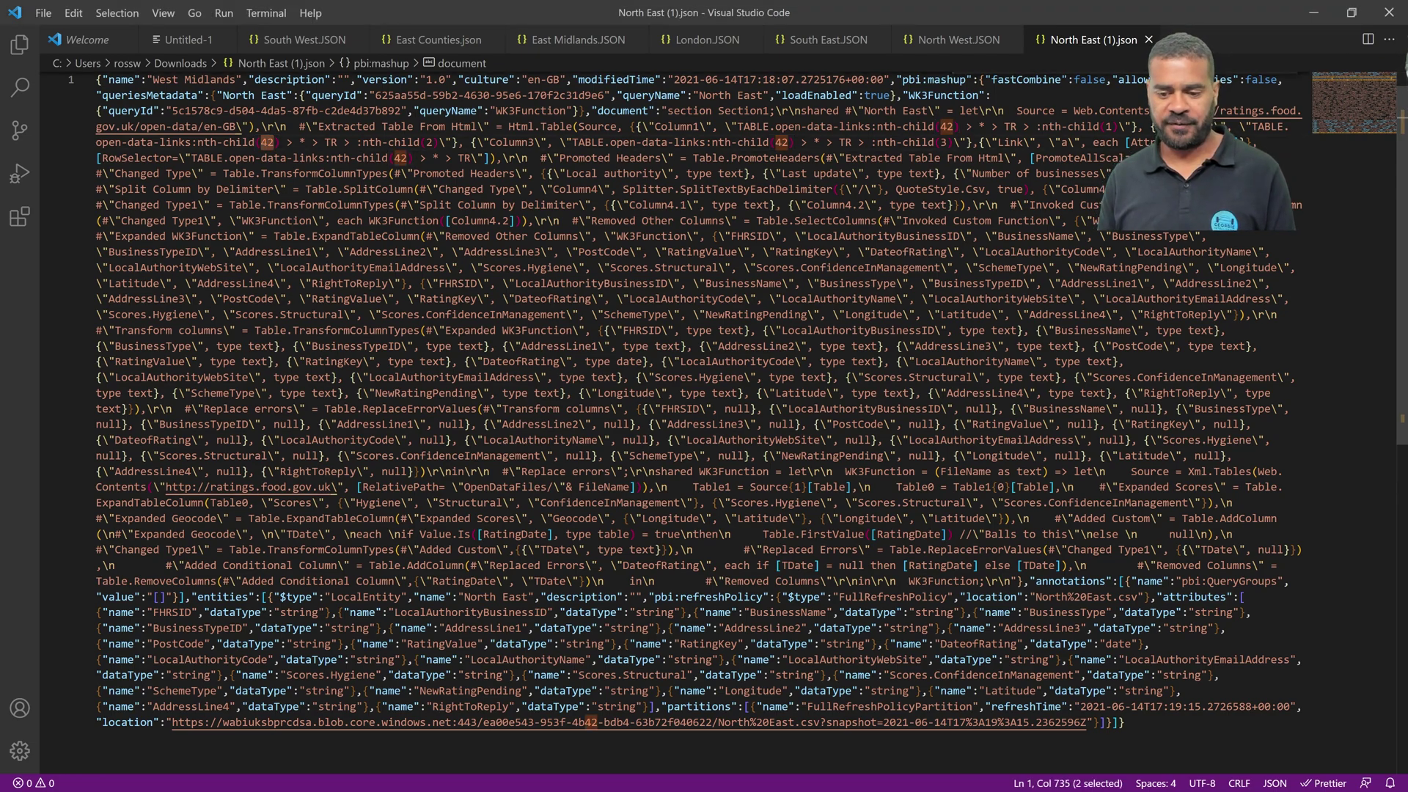
key("Left")
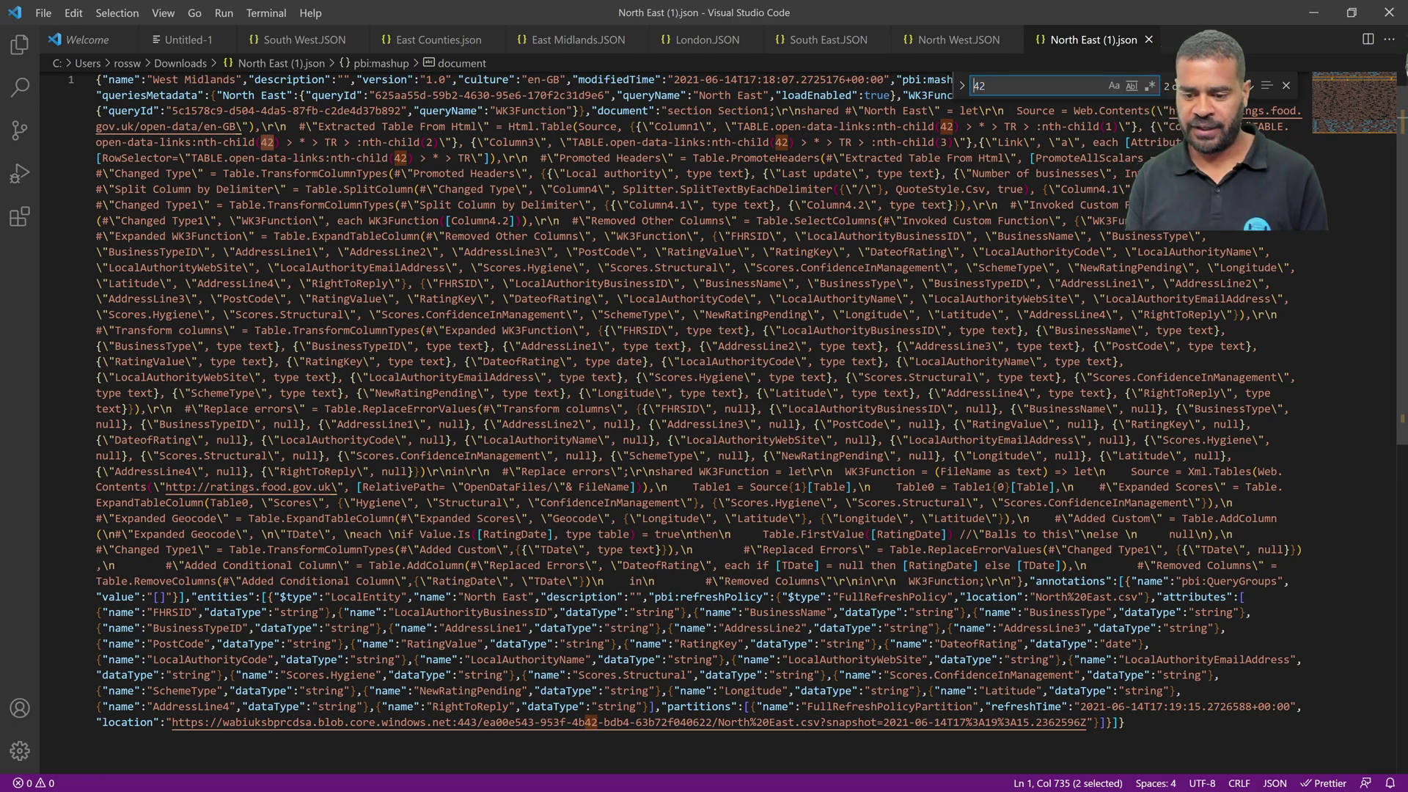
type("(42)")
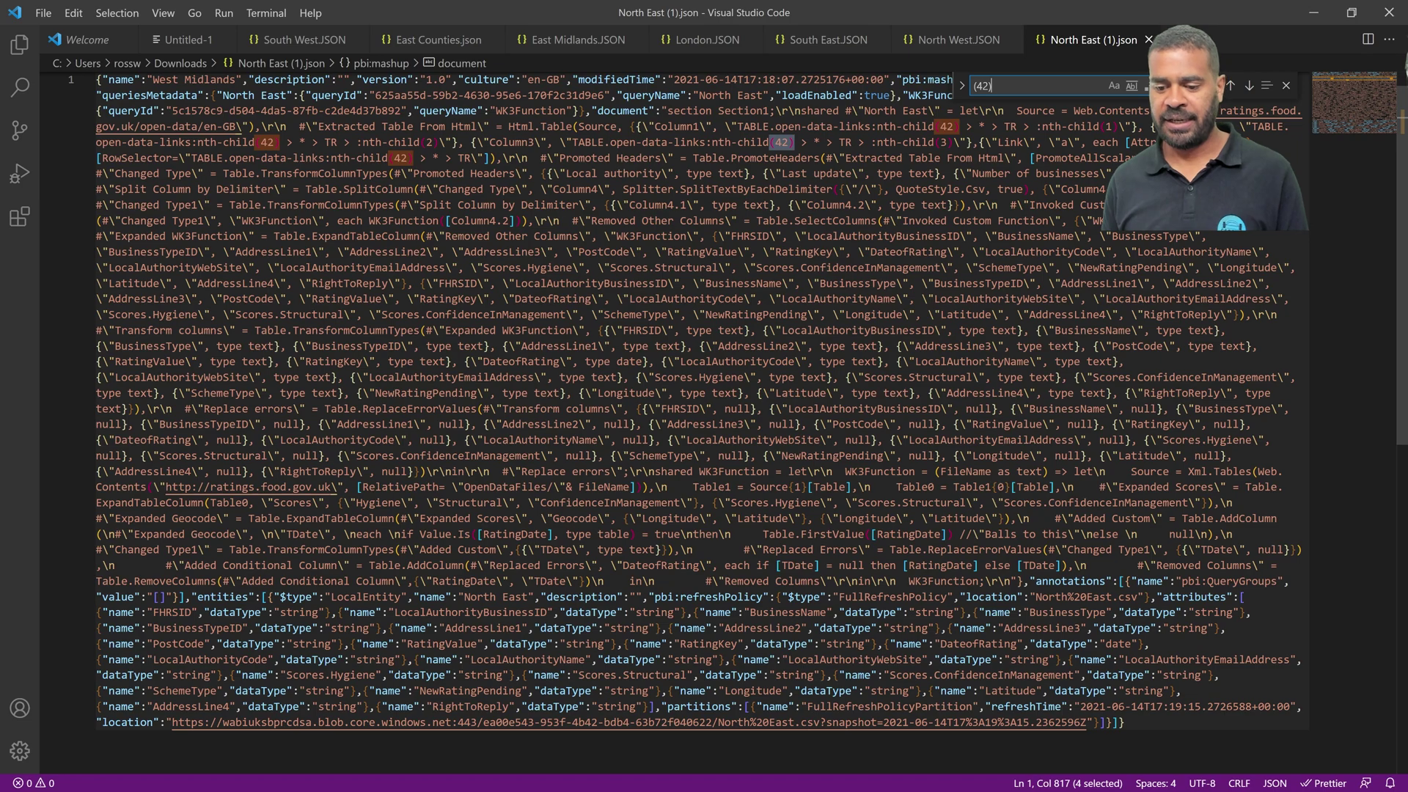
Step: Replace every "(42)" in the North East (1).json file with "(44)"
key("ctrl+h")
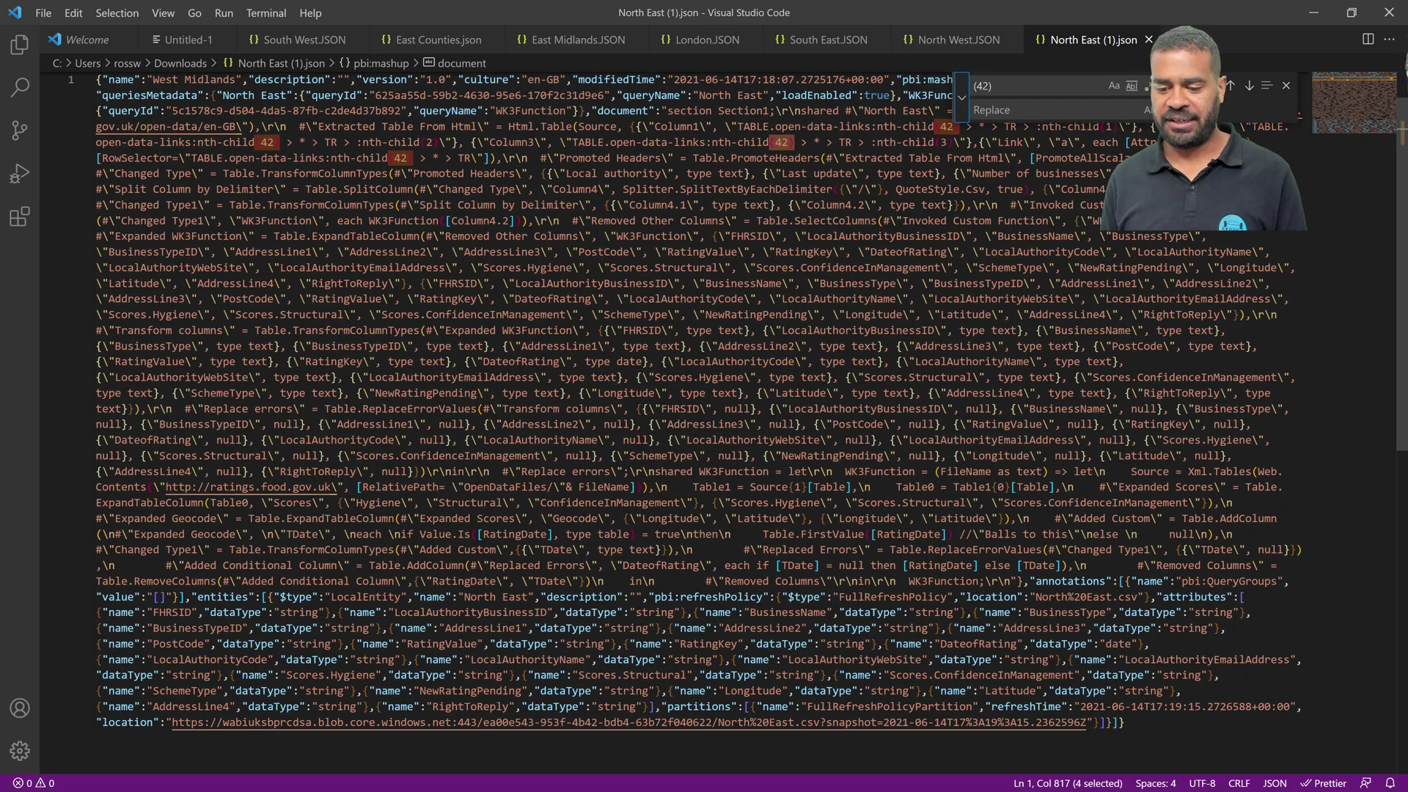
type("(44)")
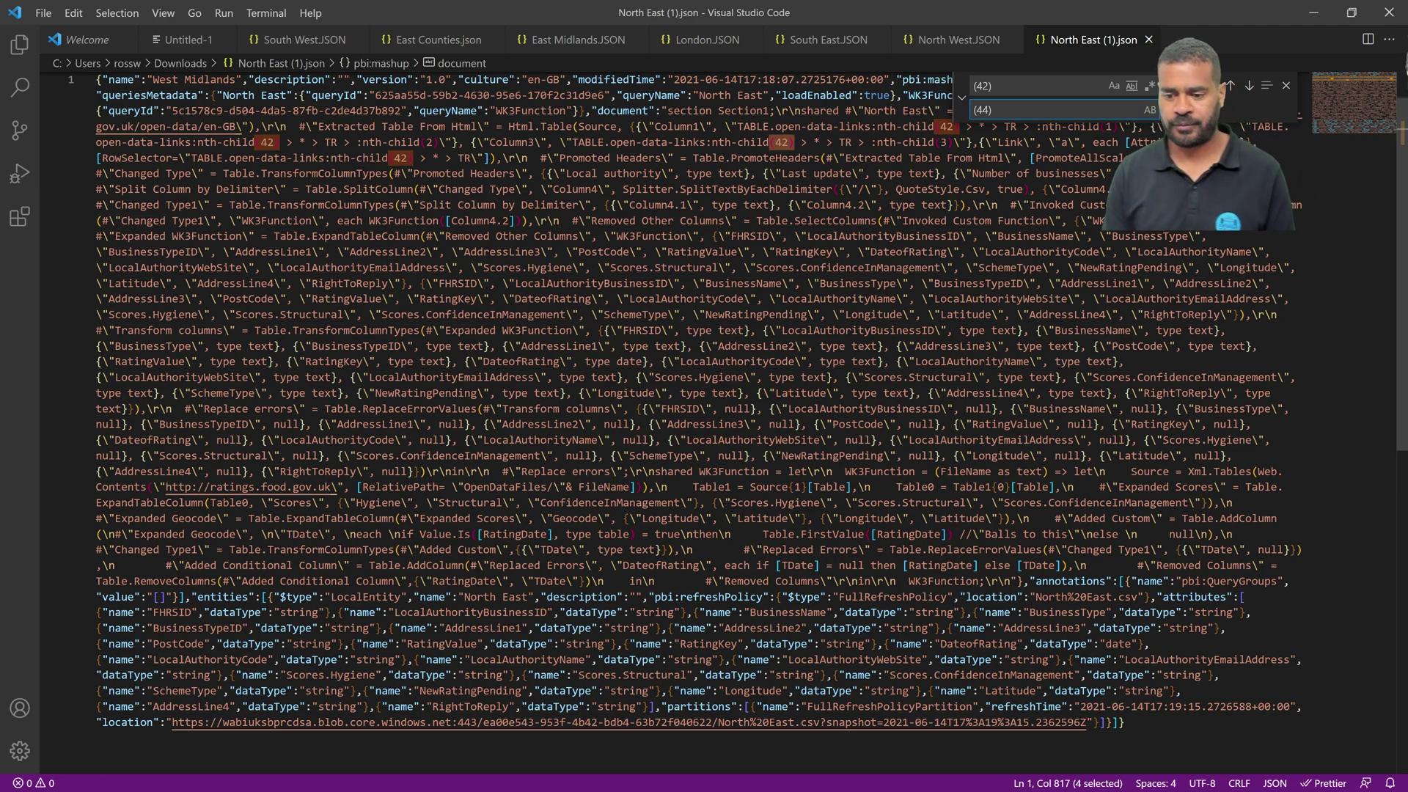
key("ctrl+alt+Return")
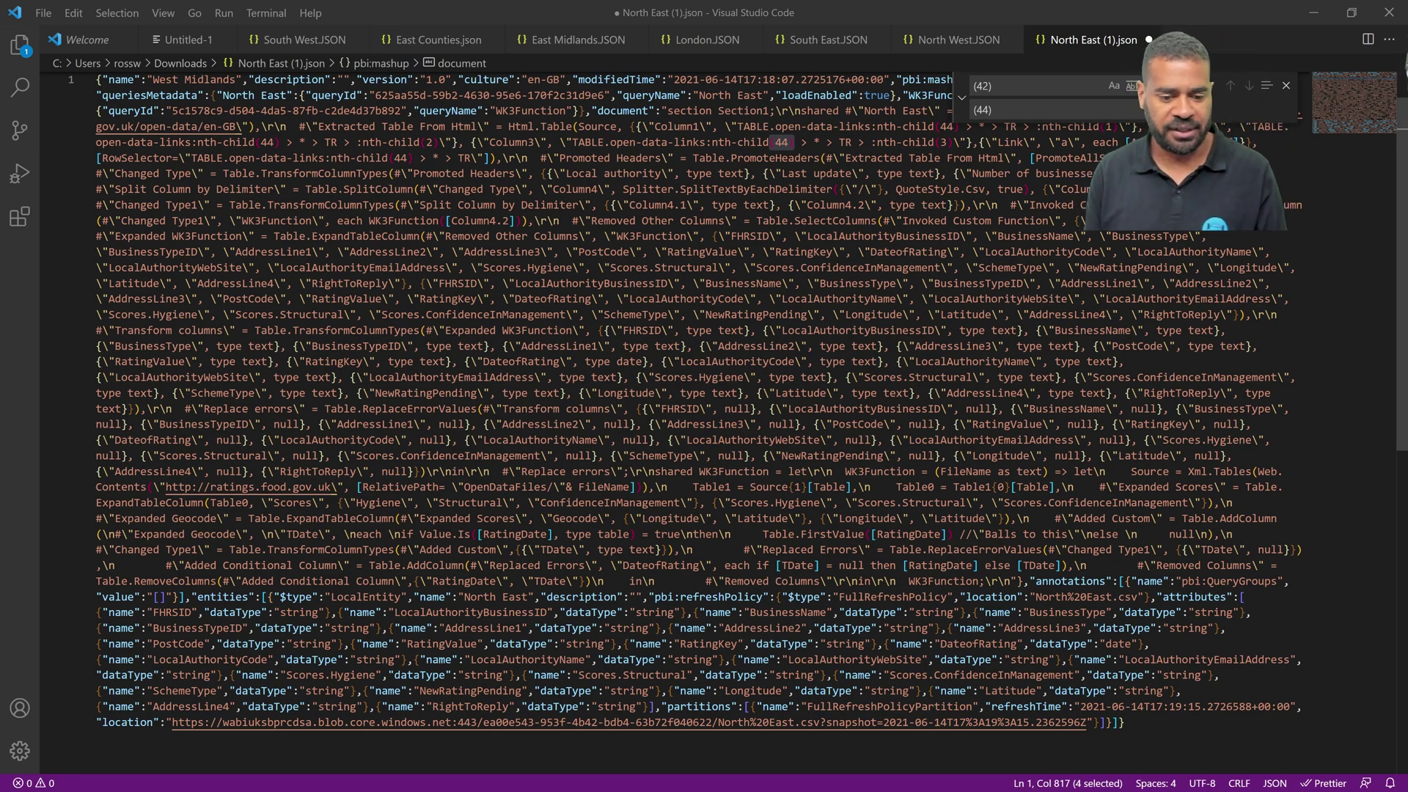
Step: Change the dataflow name at the start of the JSON from West Midlands to "Yorkshire and Humberside" and close the find and replace box
left_click_drag(237, 79, 97, 79)
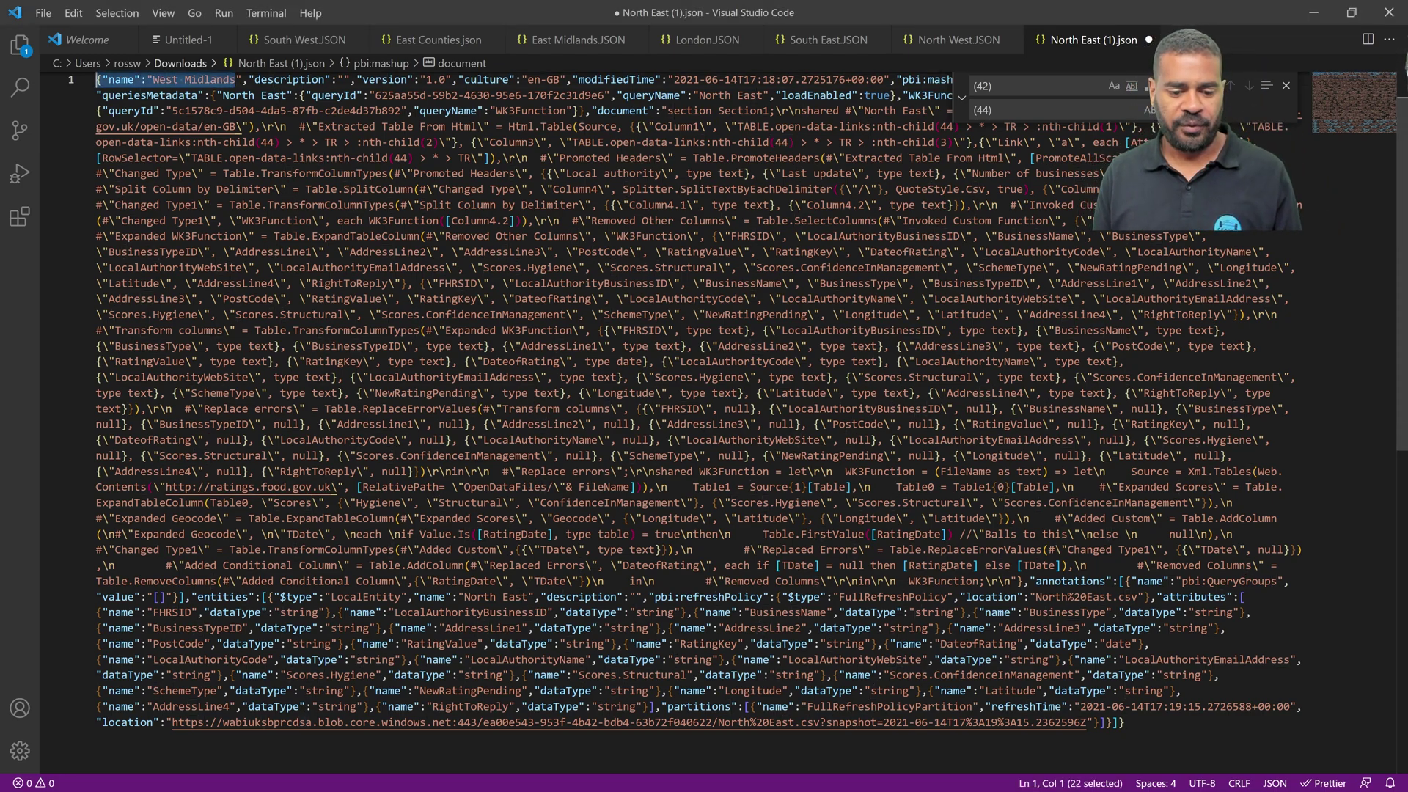
left_click(180, 63)
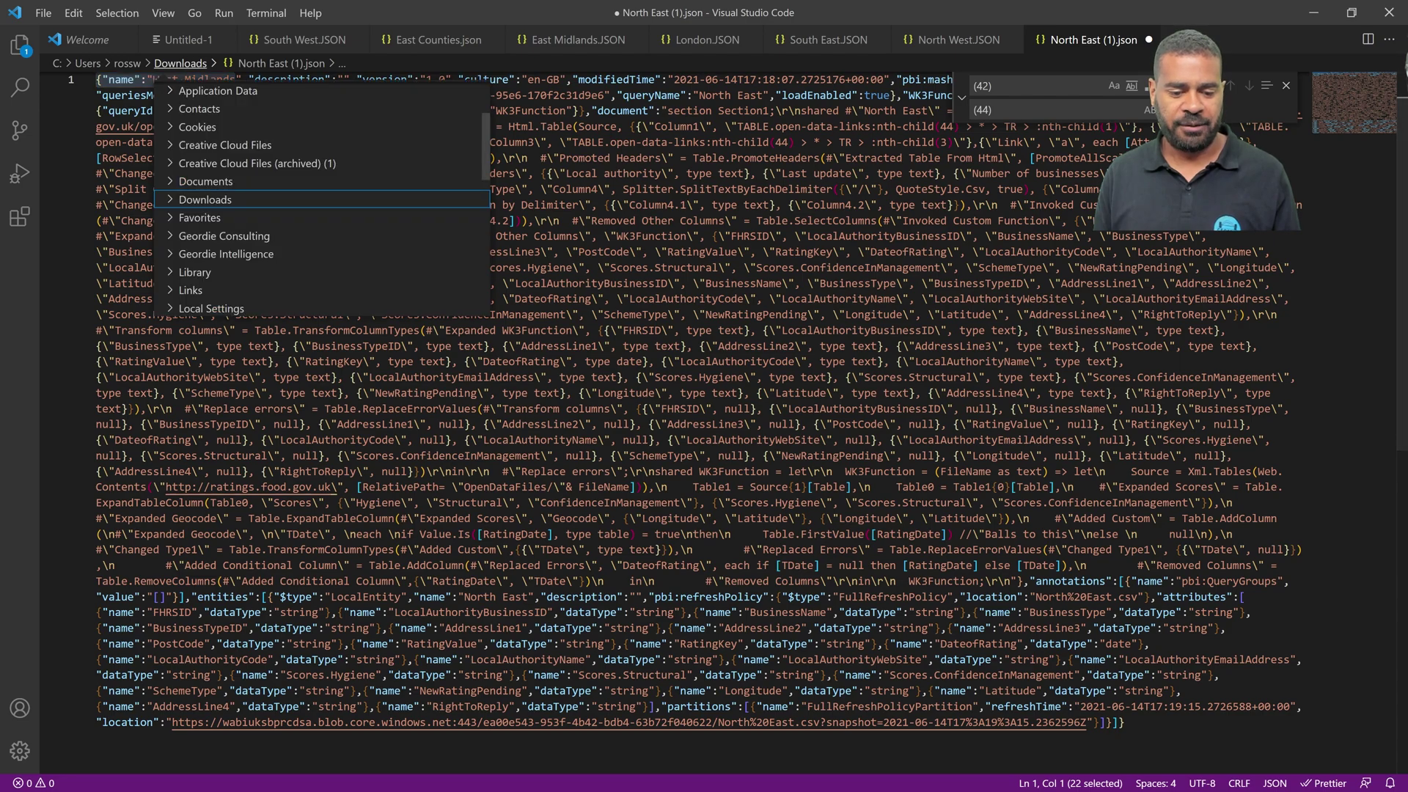
key("Escape")
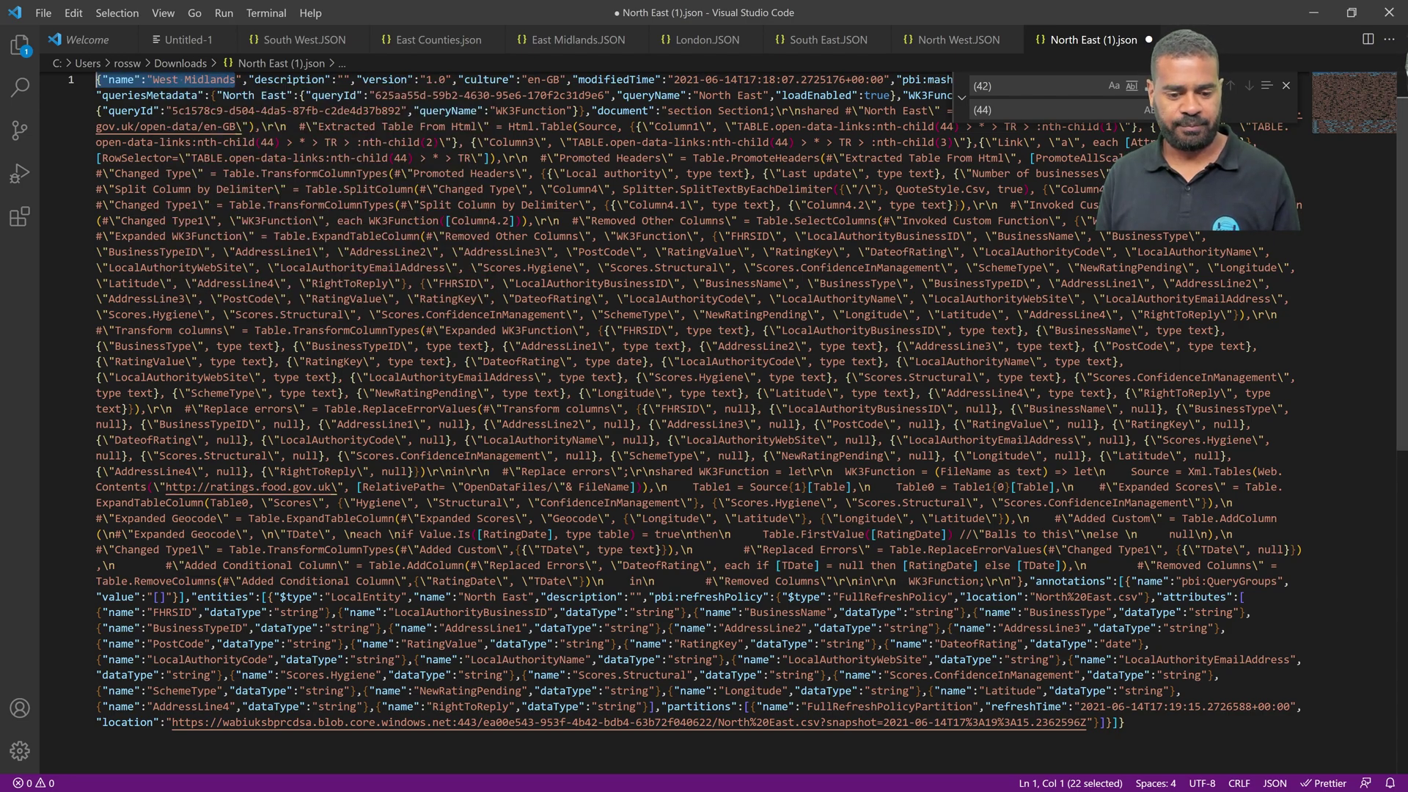
left_click(159, 79)
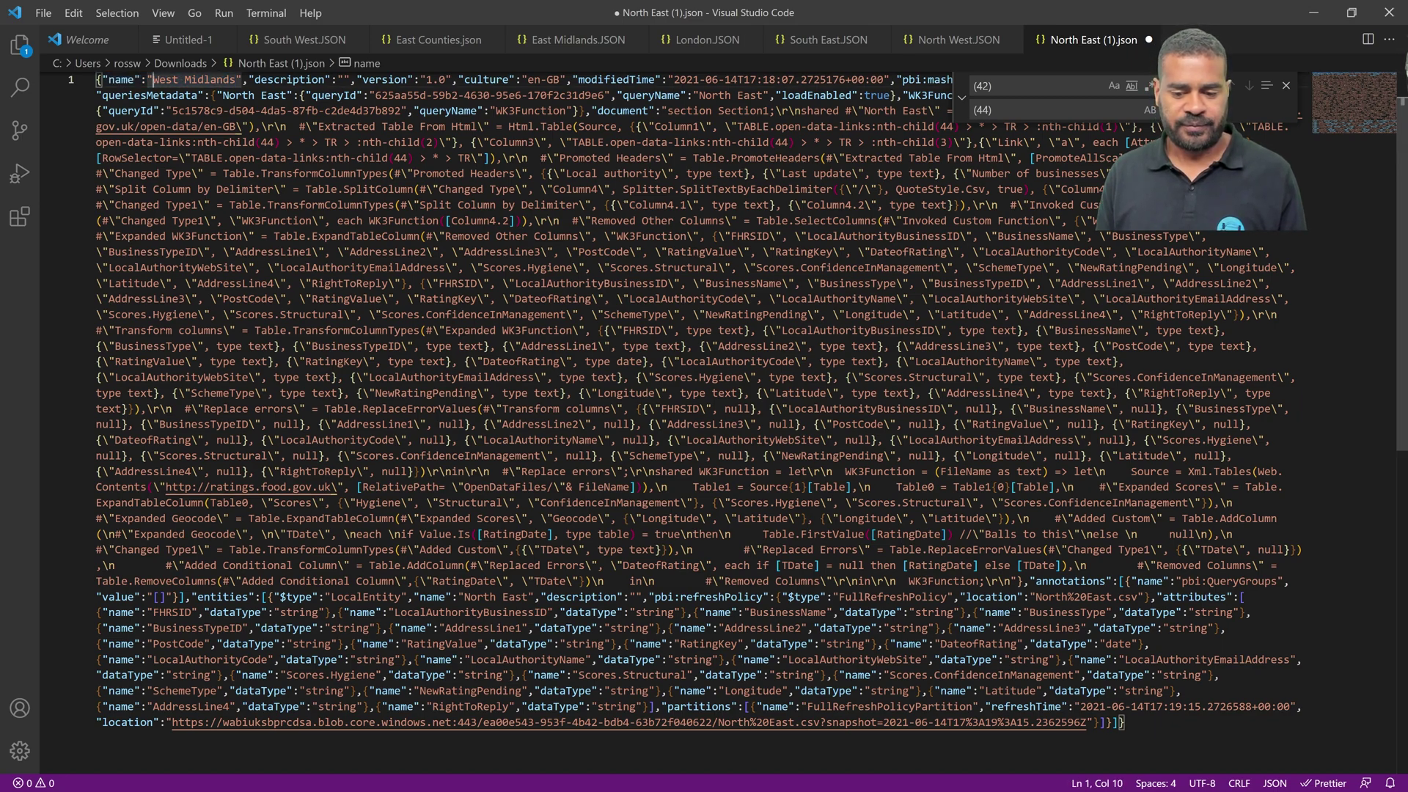
left_click_drag(153, 79, 236, 80)
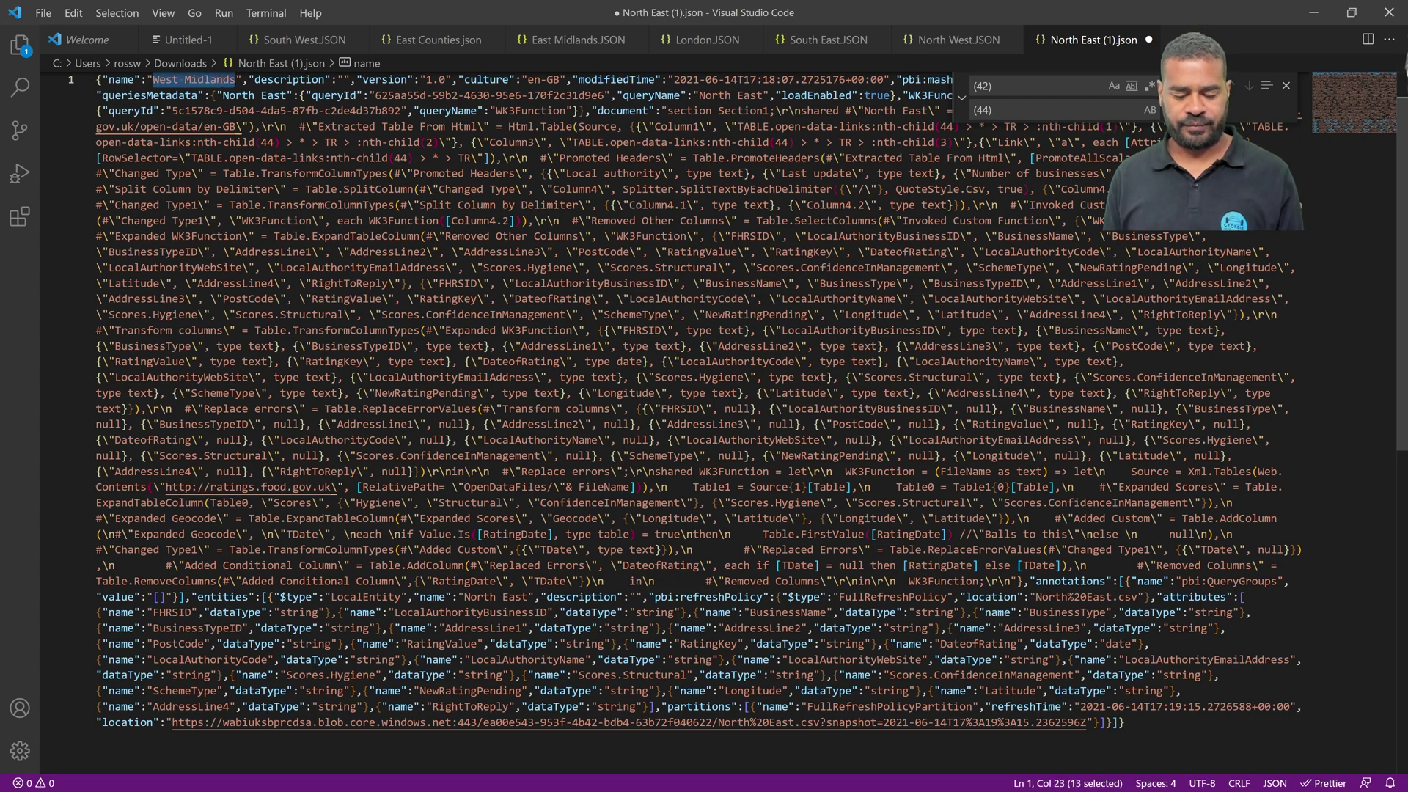
type("Yorkshire and Humberside")
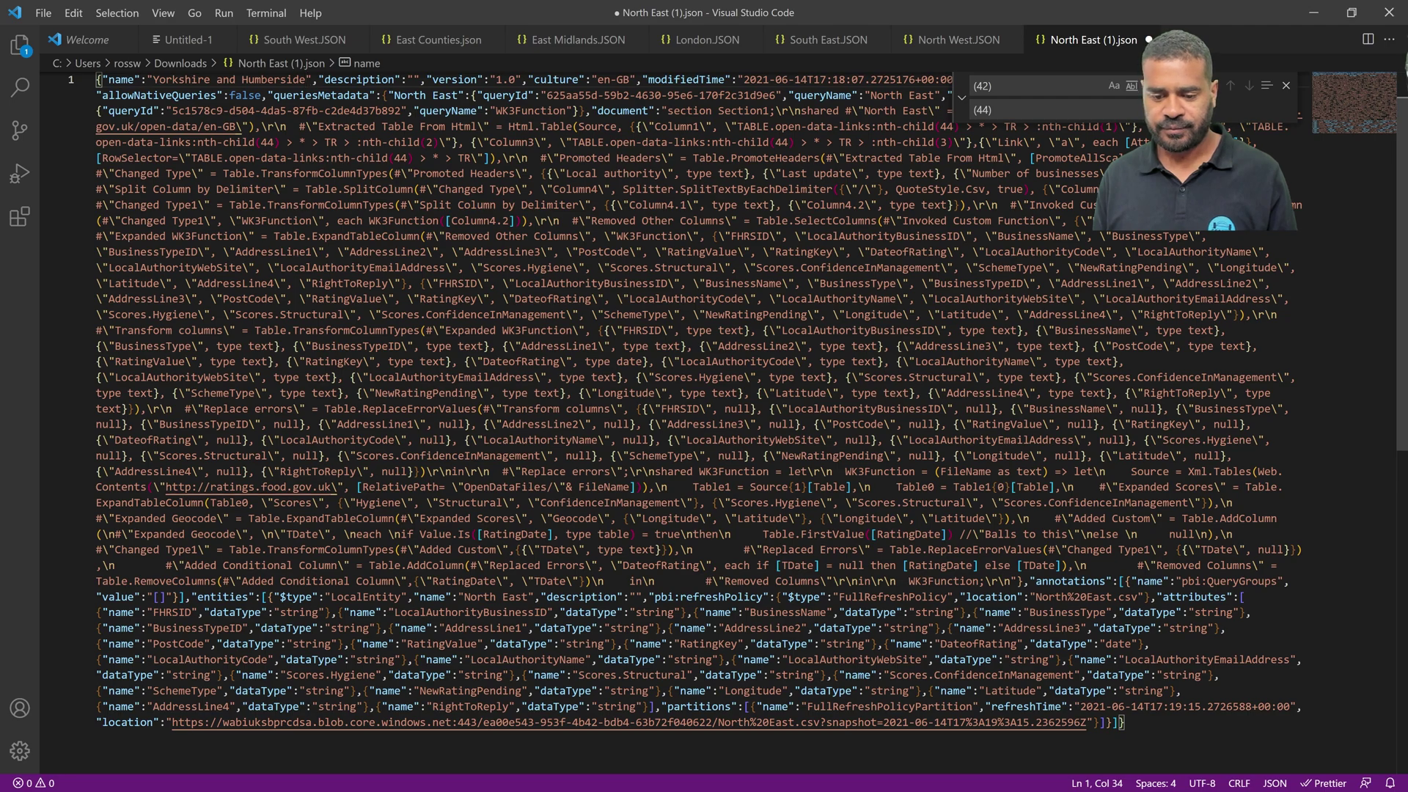
key("Escape")
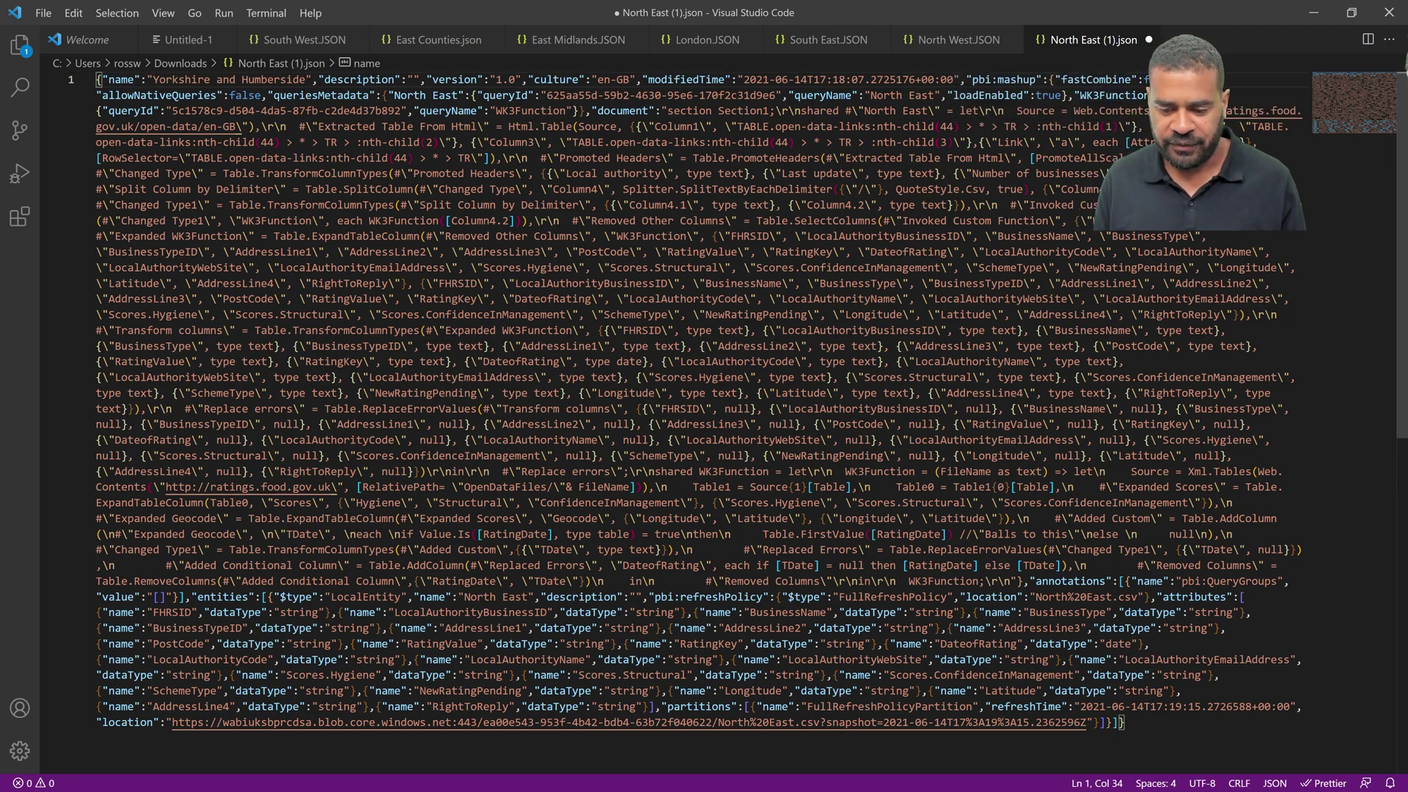
Step: Replace North East with "Yorkshire and Humberside" in the queryName value, the shared query name and the entity name
mouse_move(871, 96)
left_mouse_down()
mouse_move(936, 95)
mouse_move(925, 111)
mouse_move(911, 95)
mouse_move(866, 110)
left_mouse_up()
type("Yorkshire and Humberside")
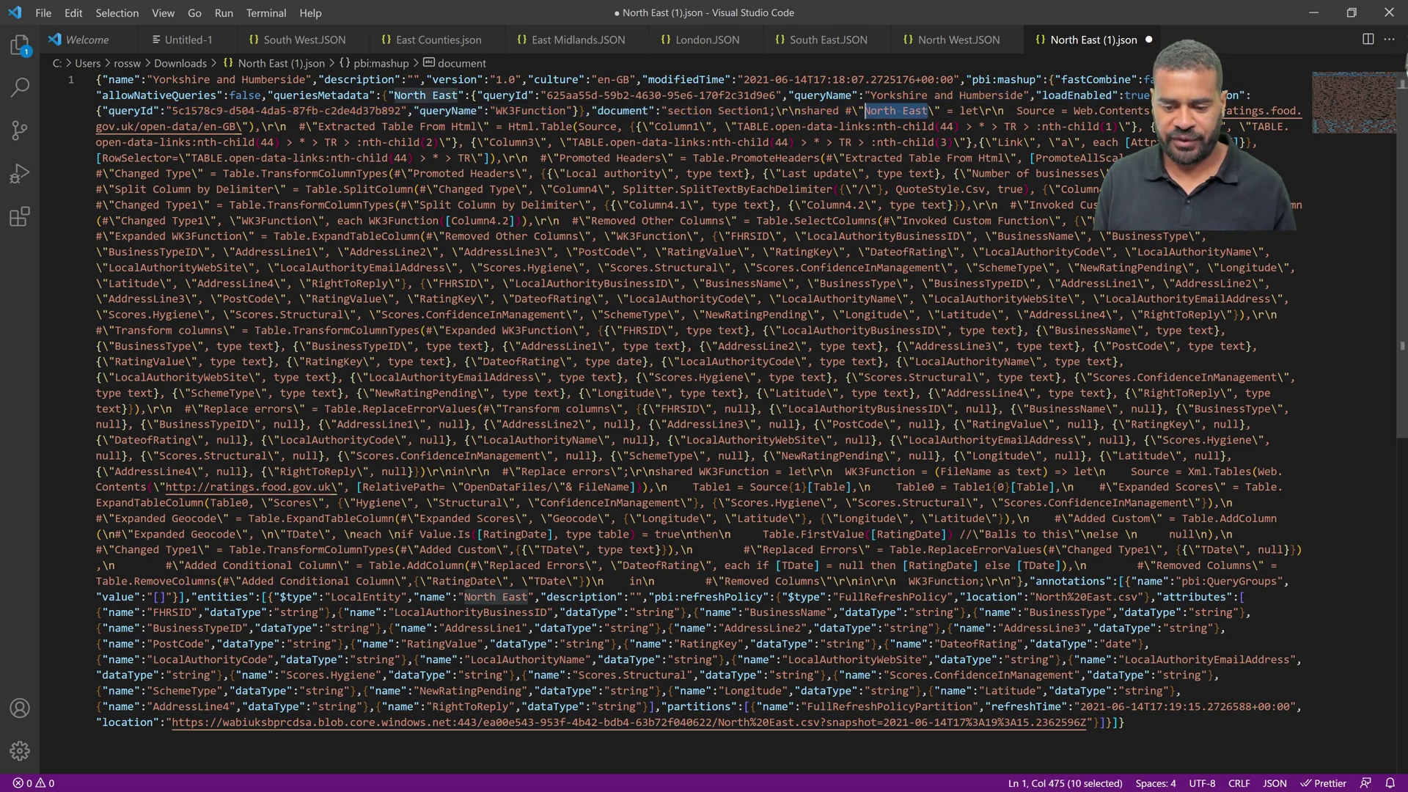
type("Yorkshire and Humberside")
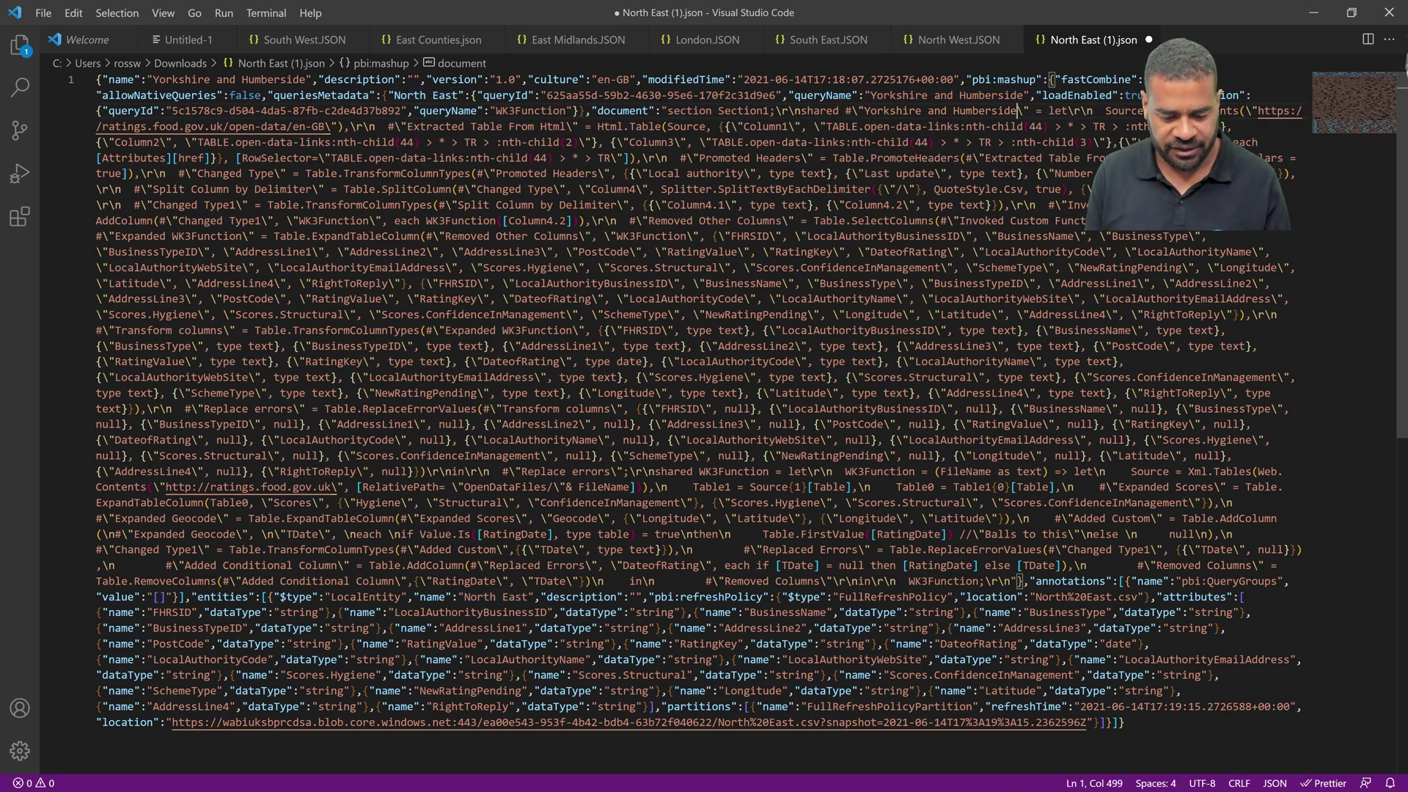
left_click_drag(528, 597, 464, 596)
type("Yorkshire and Humberside")
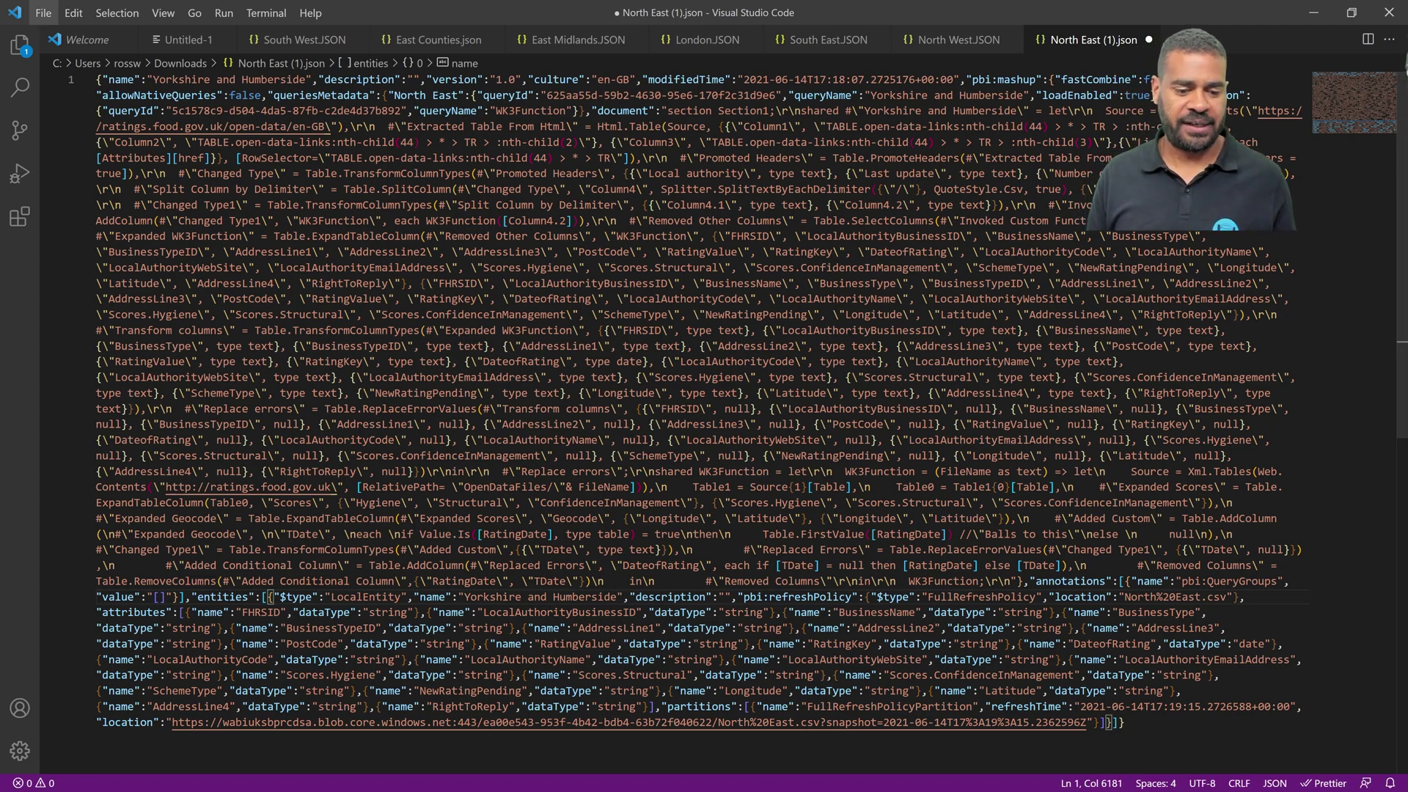
Step: Save the edited JSON as a new file named "Yorkshire and Humberside" in the Downloads folder
left_click(43, 13)
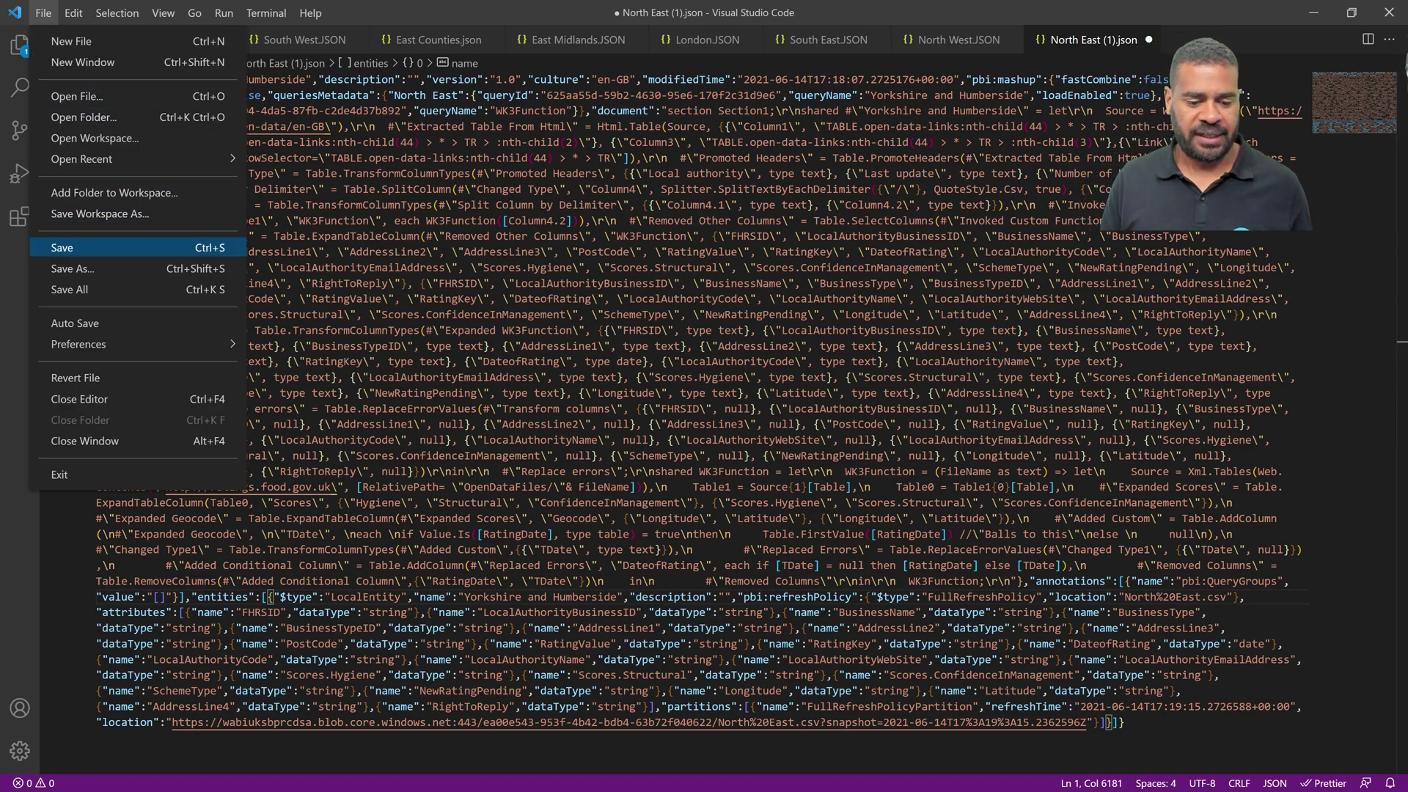
left_click(72, 268)
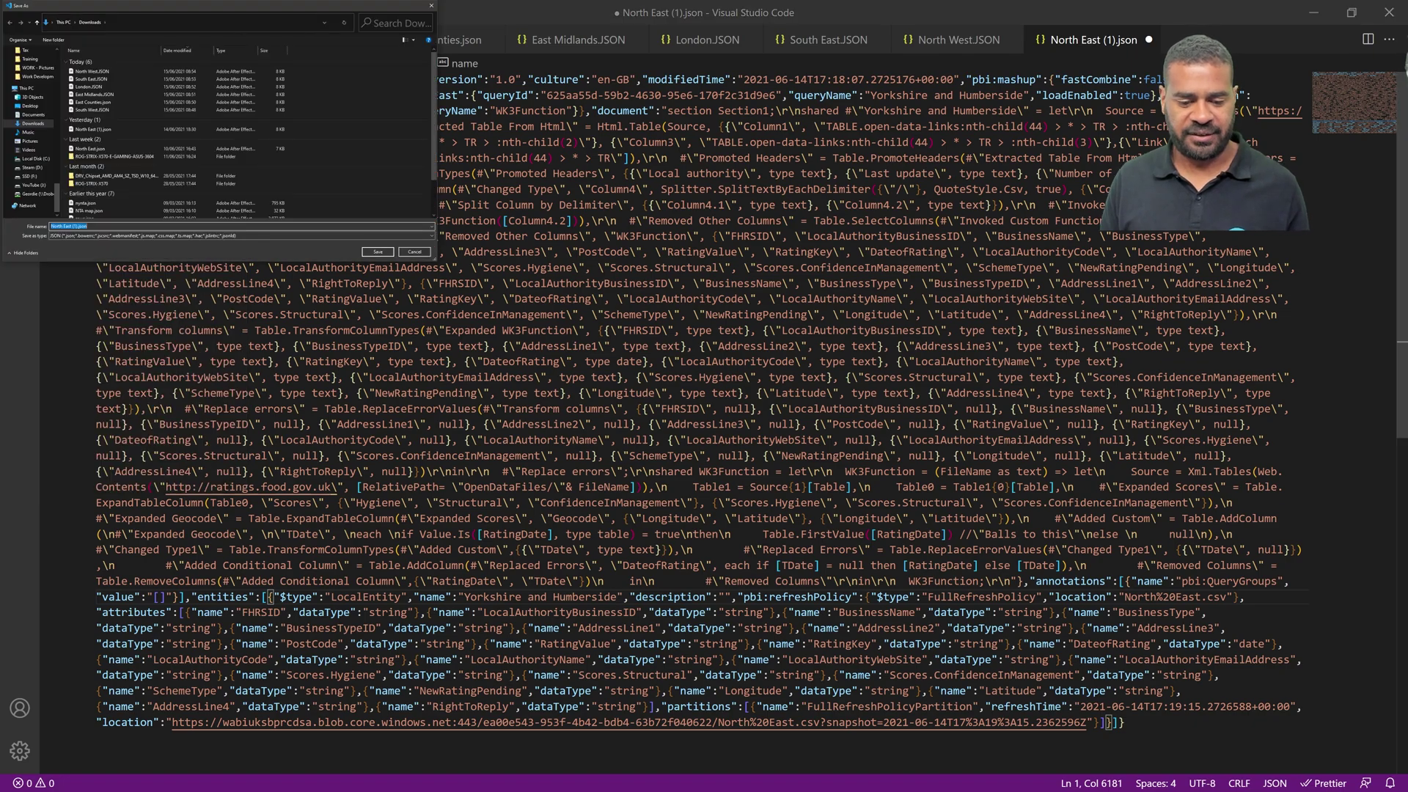
type("Yorkshire and Humberside")
key("Return")
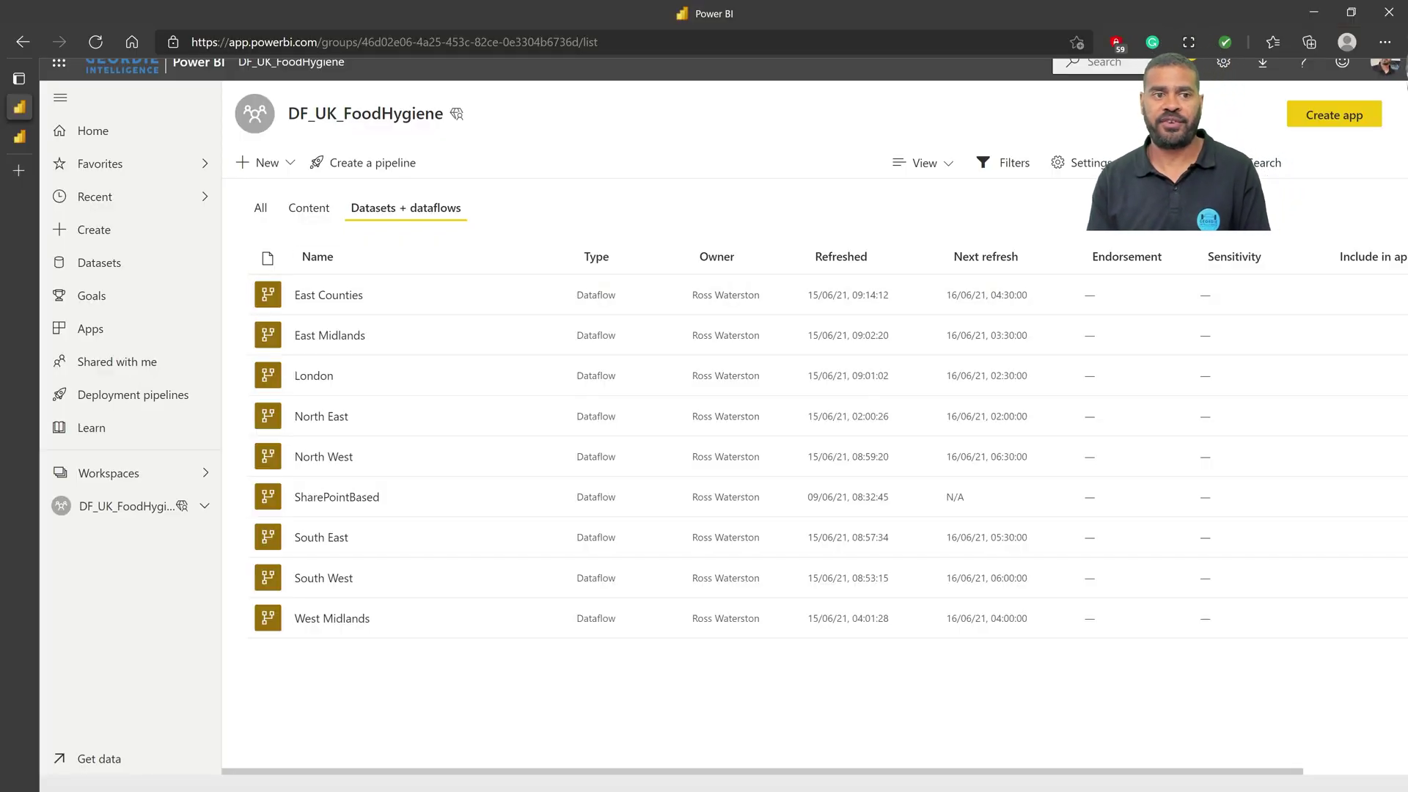
Step: In the Power BI service's DF_UK_FoodHygiene workspace, create a dataflow by importing the Yorkshire and Humberside JSON model from Downloads, and refresh it
left_click(262, 162)
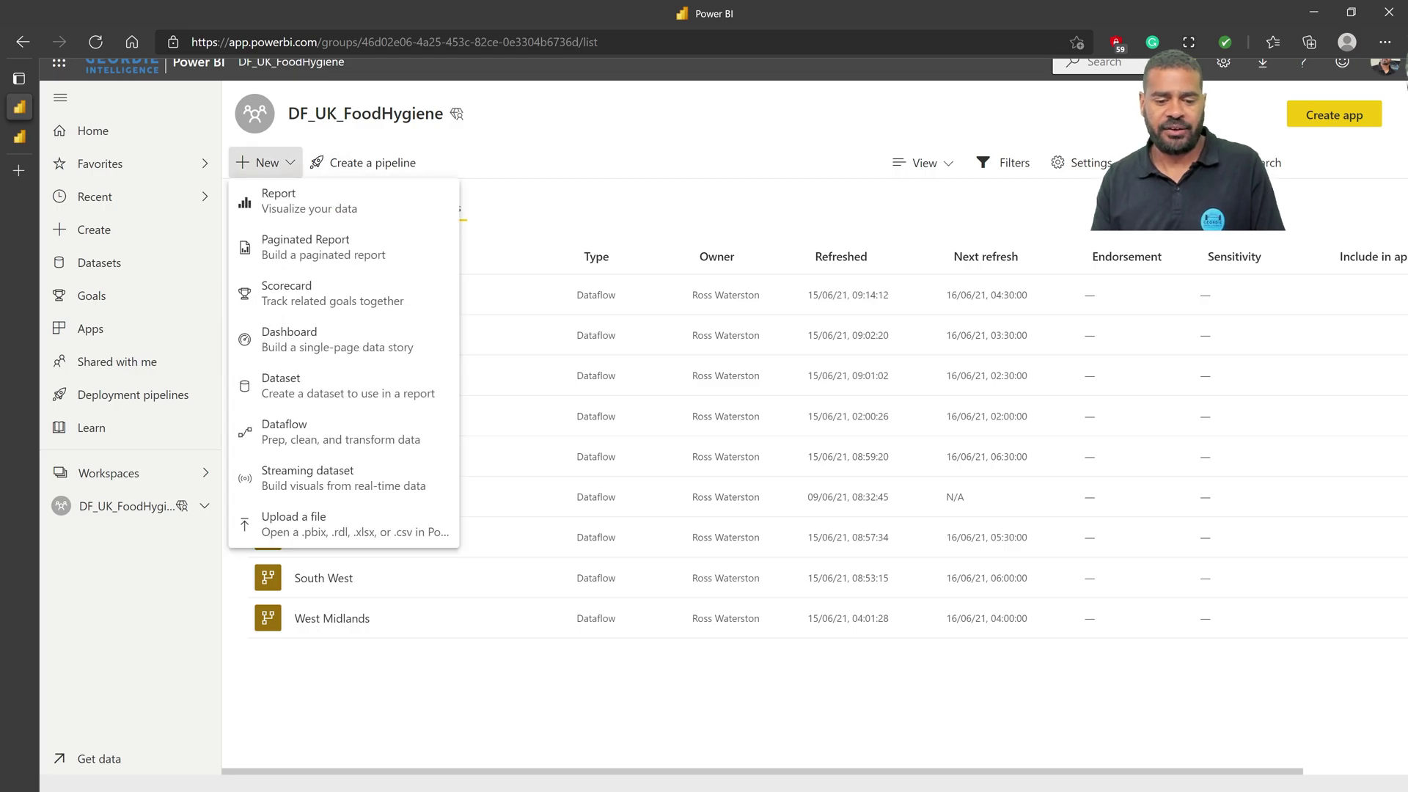
left_click(330, 432)
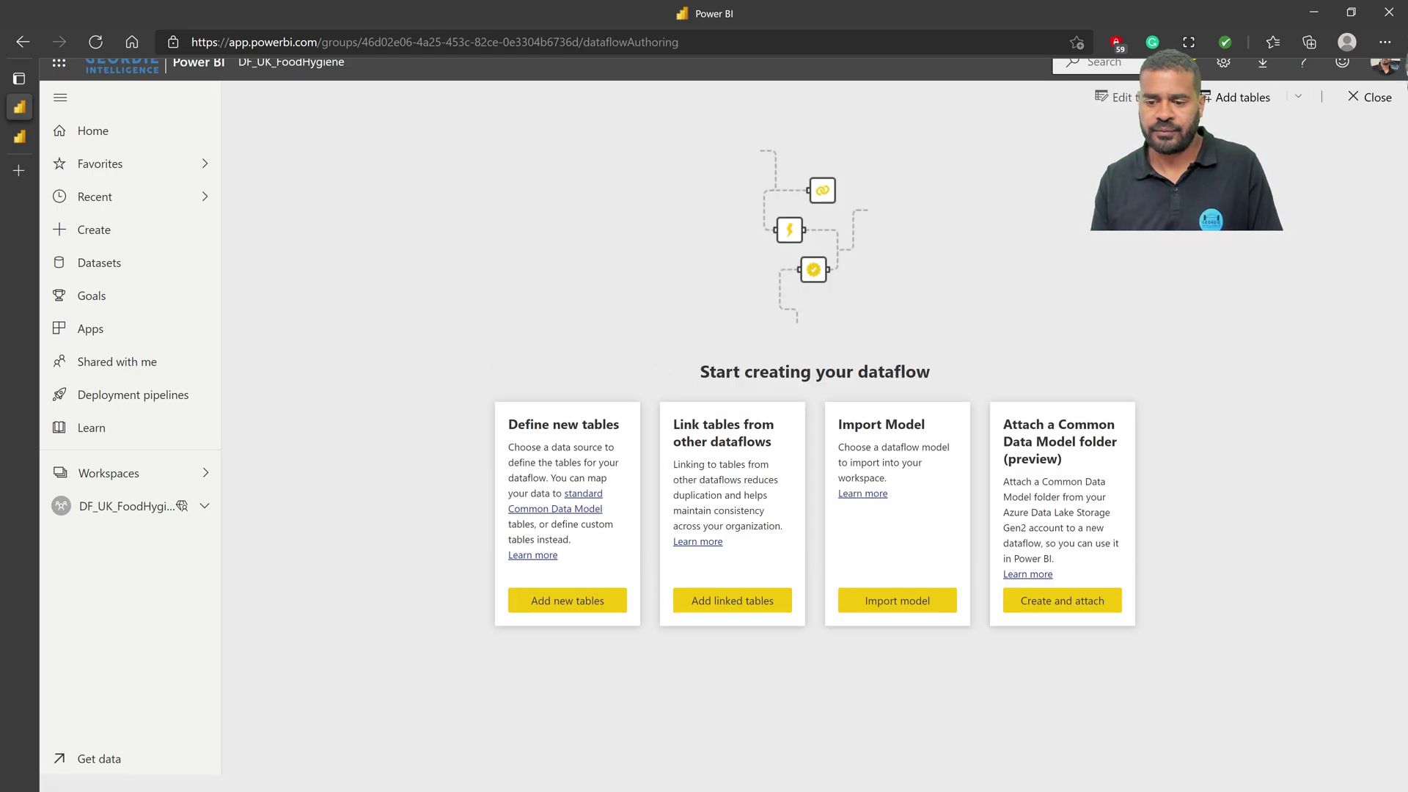
left_click(897, 600)
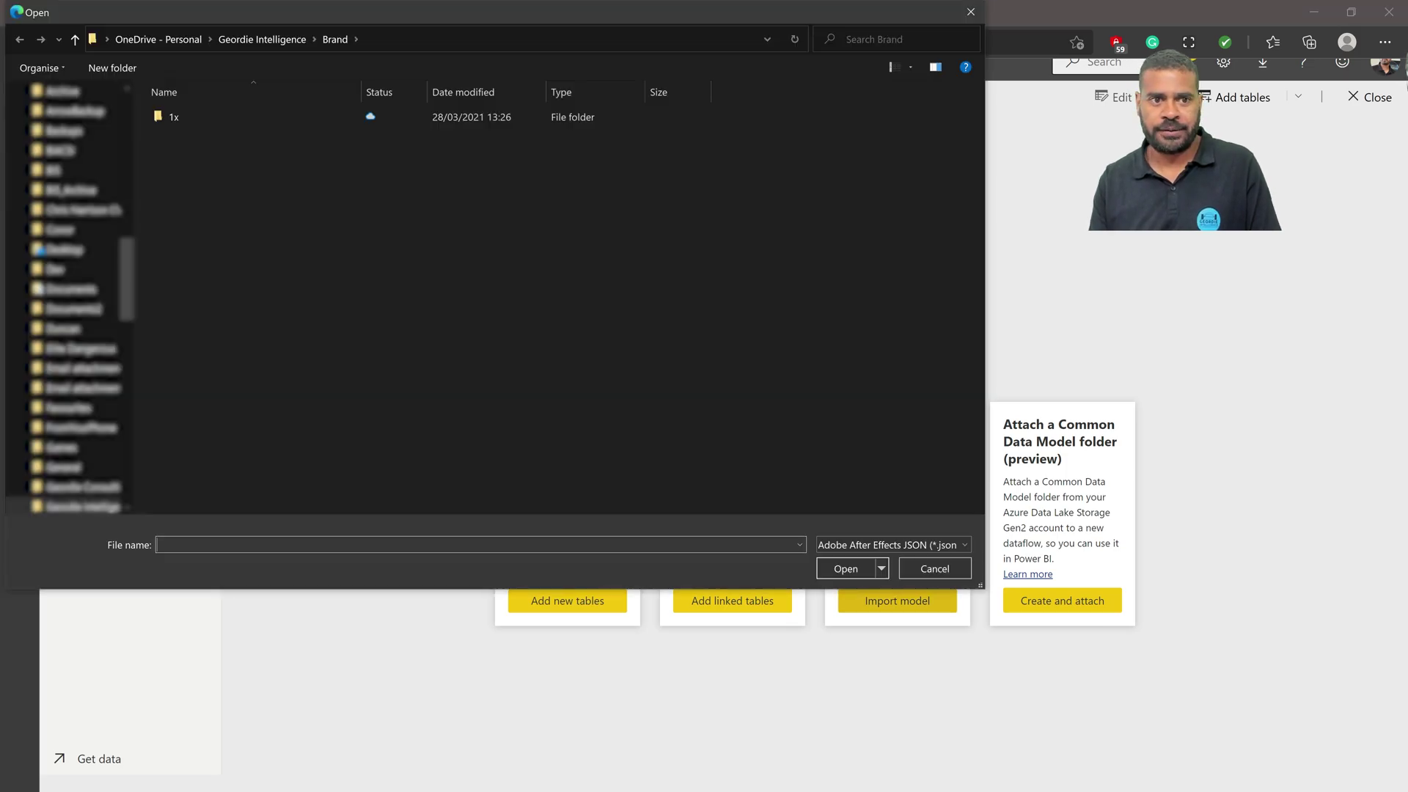
scroll(69, 297, "up", 15)
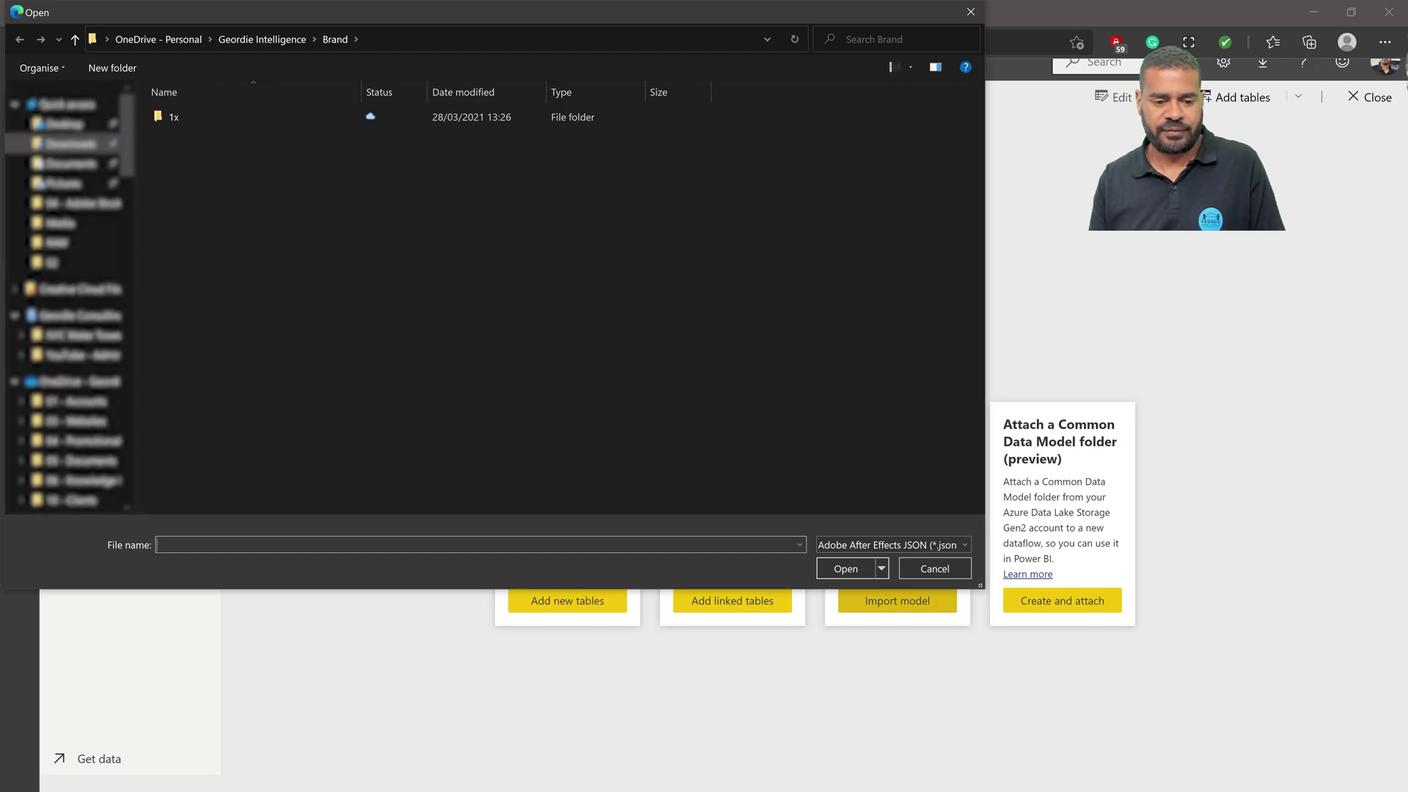
left_click(70, 143)
double_click(220, 136)
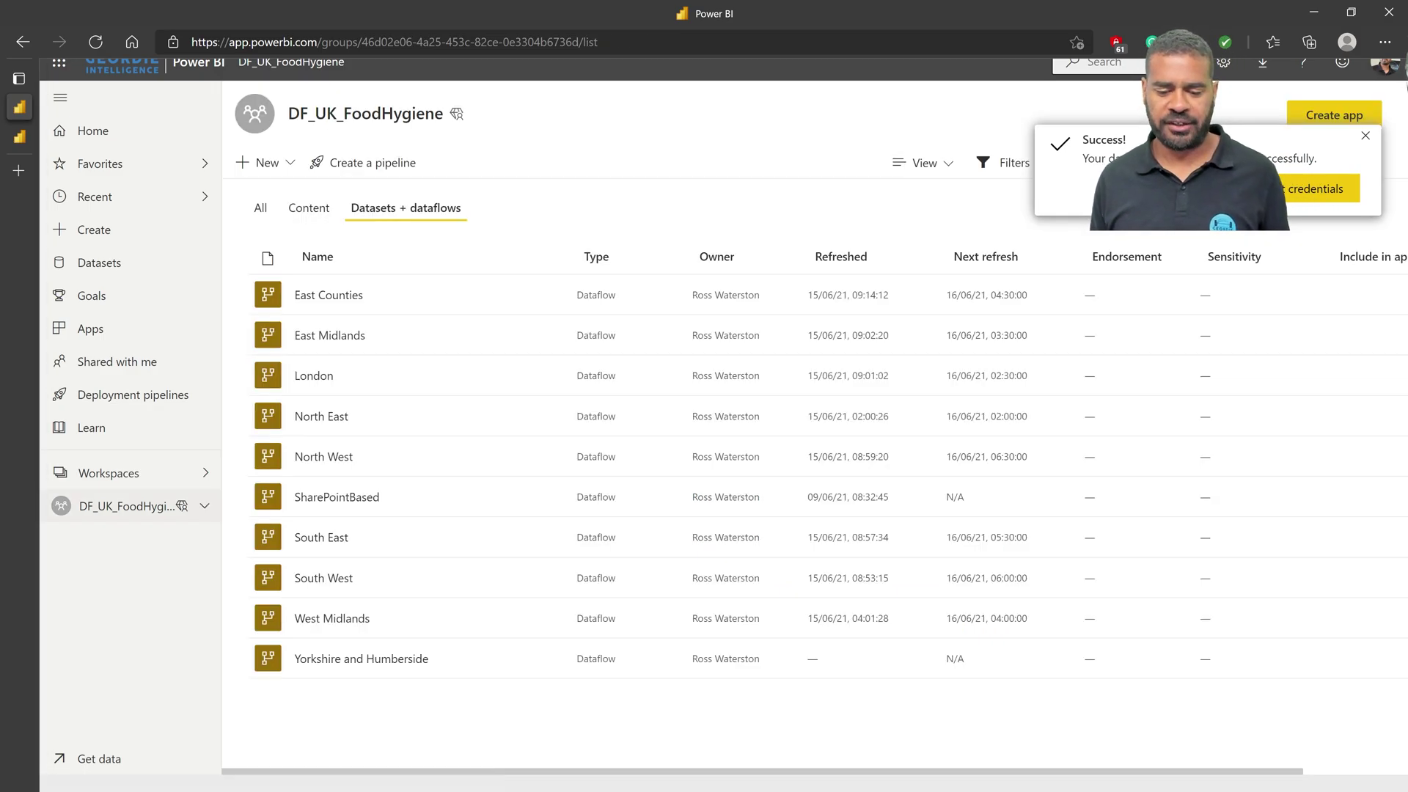
mouse_move(490, 658)
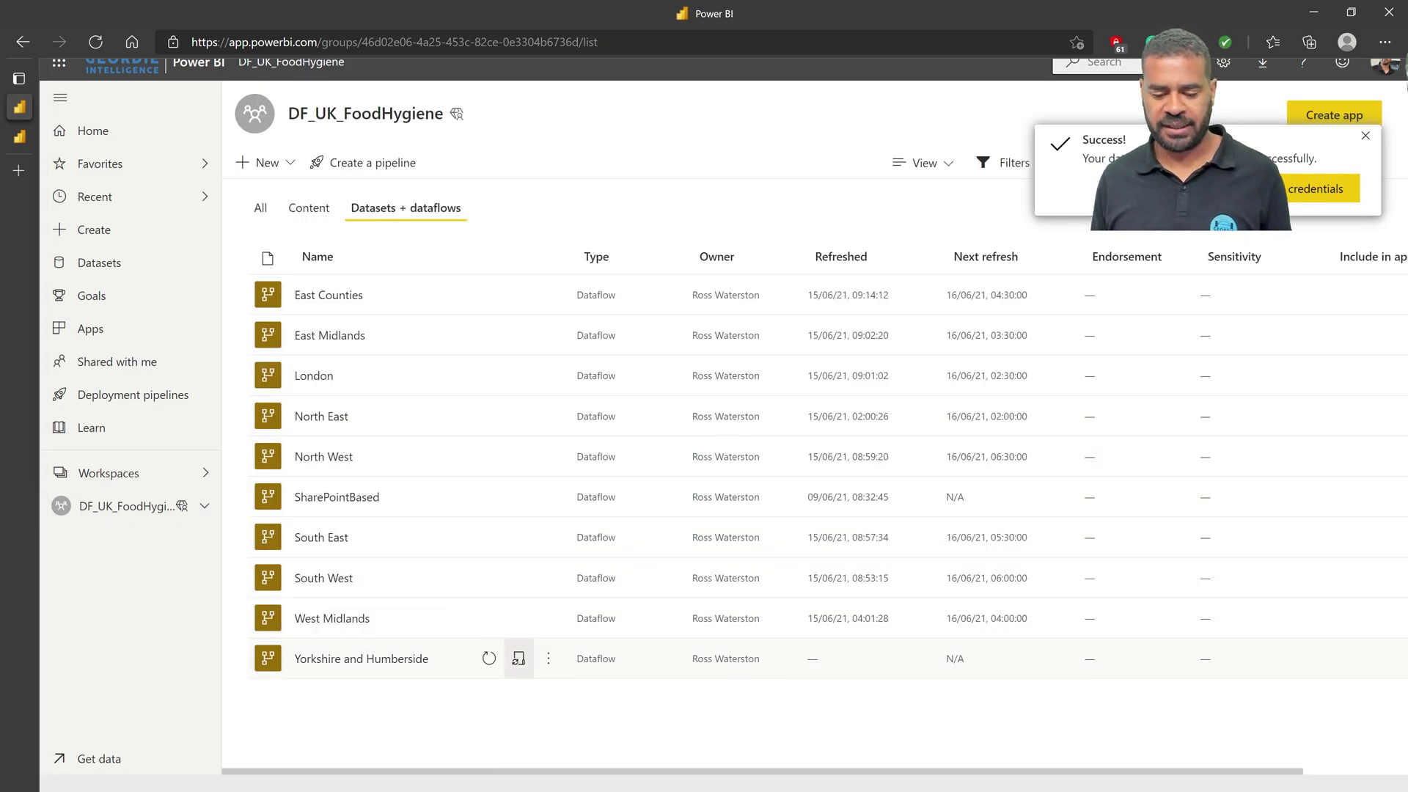
left_click(489, 658)
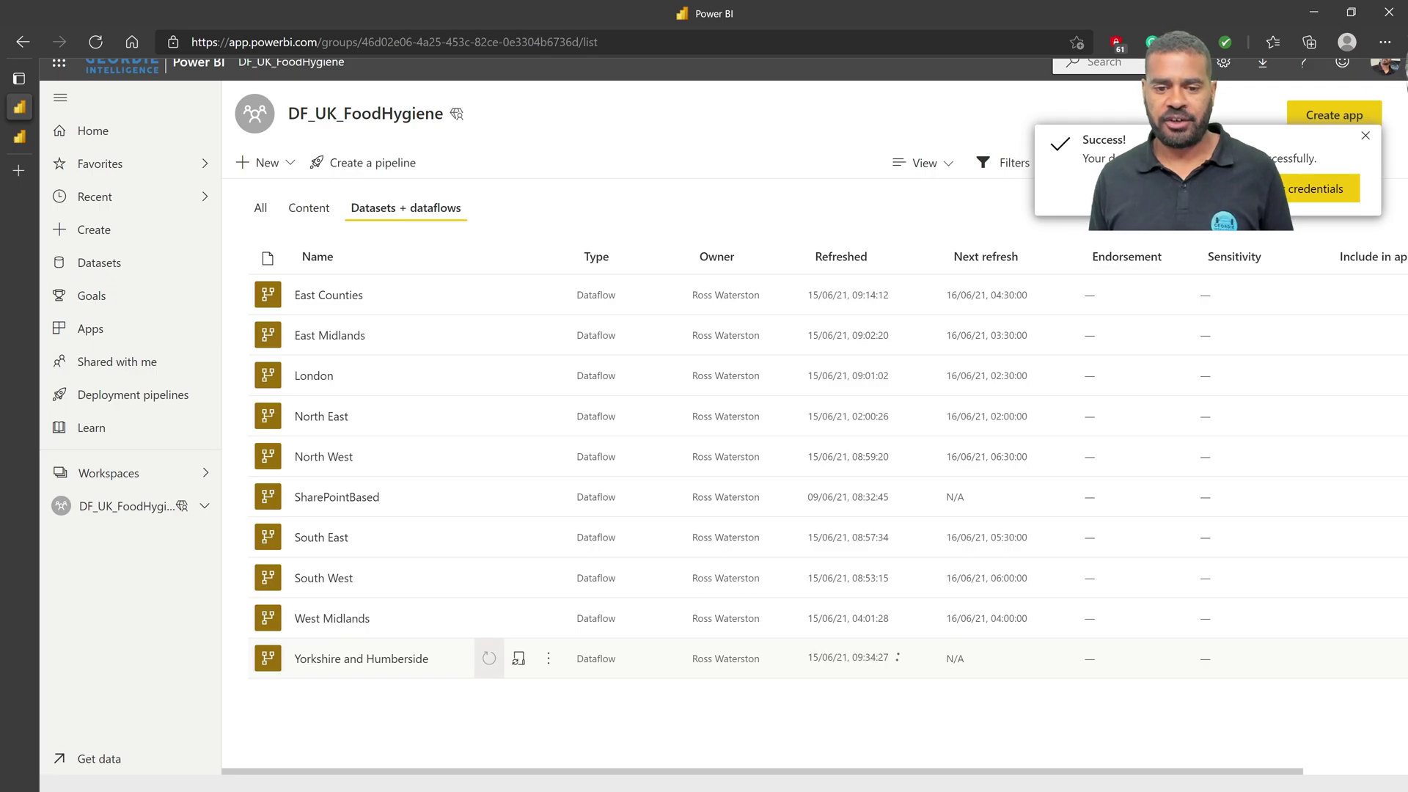
Step: Turn on scheduled refresh for the Yorkshire and Humberside dataflow, add a 7:00 AM refresh time, apply it and return to the workspace
left_click(519, 658)
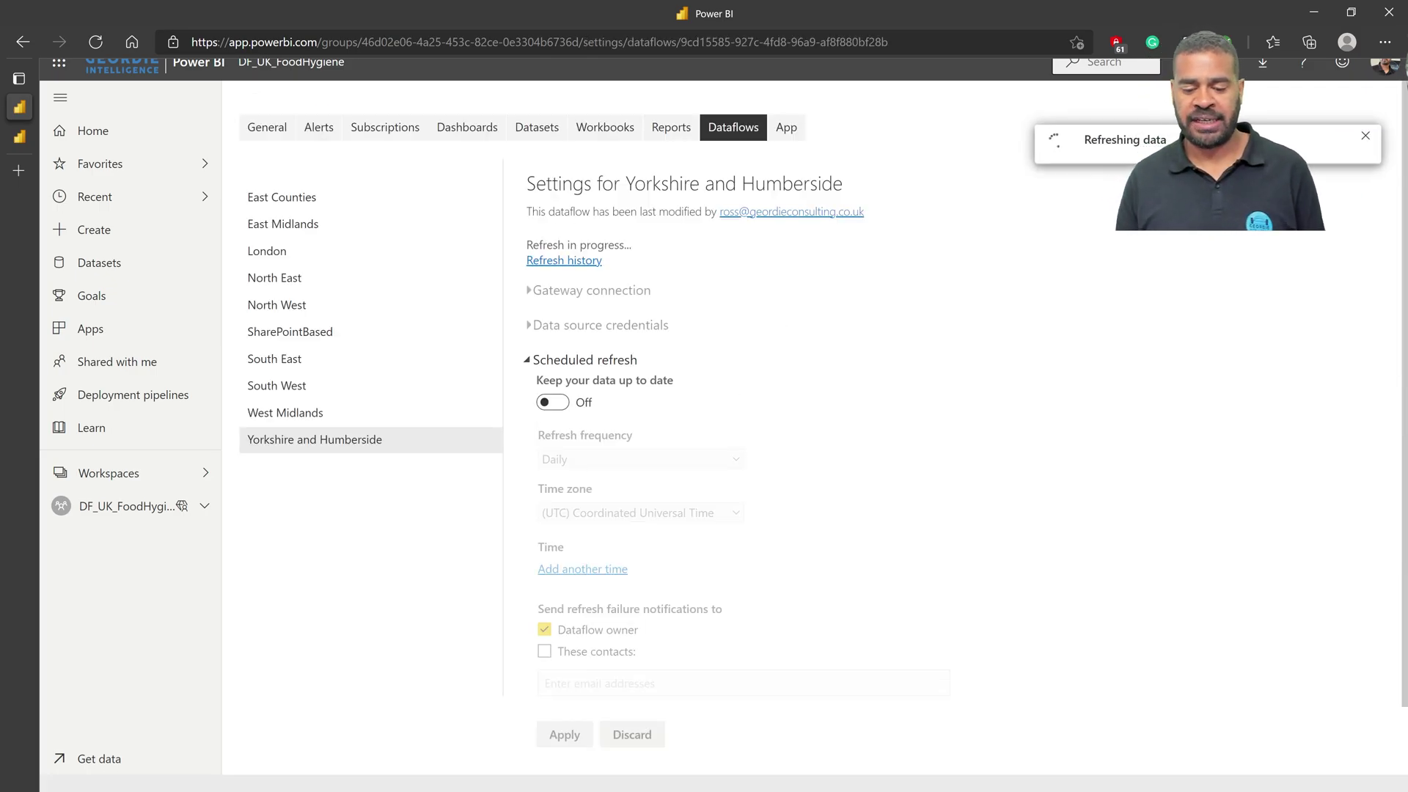
left_click(553, 402)
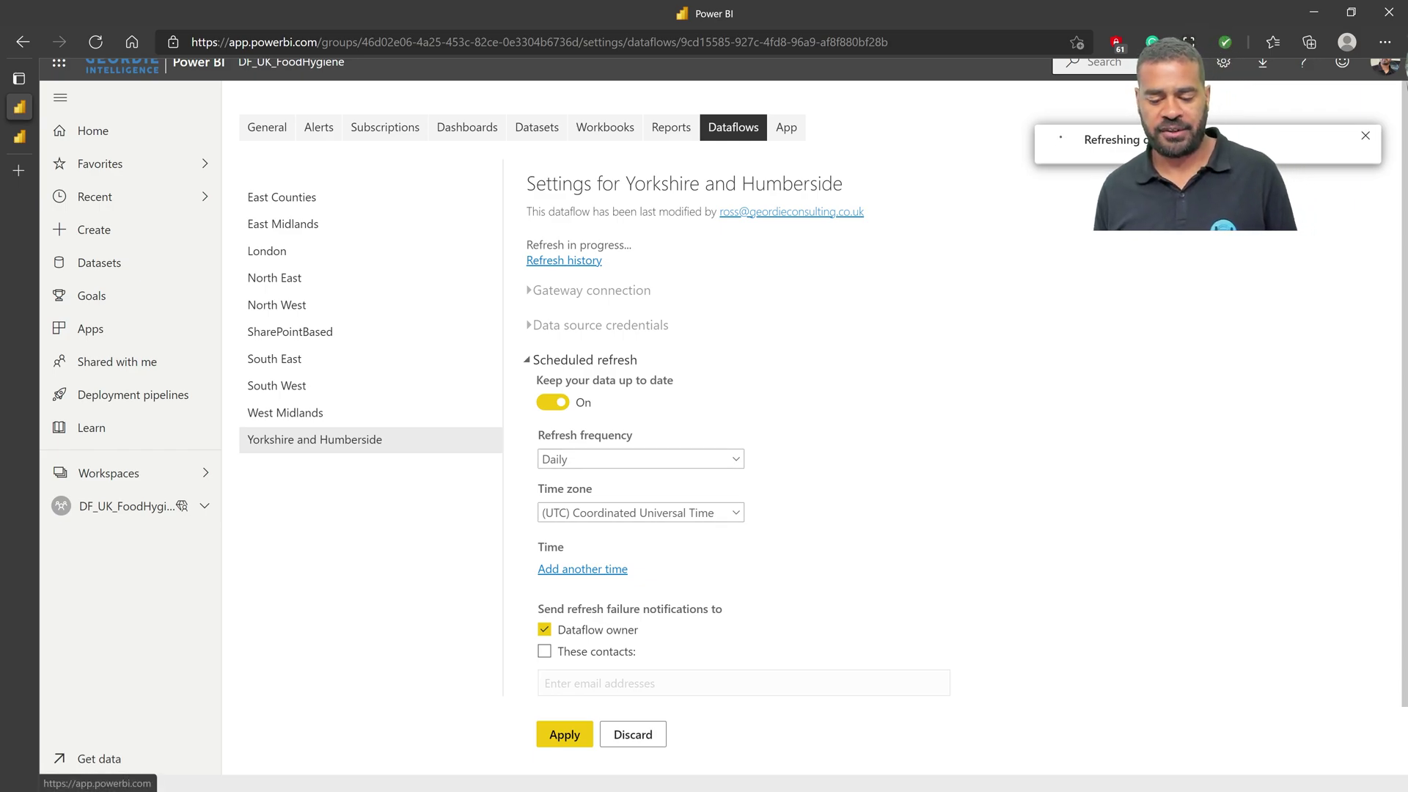
left_click(582, 569)
left_click(556, 571)
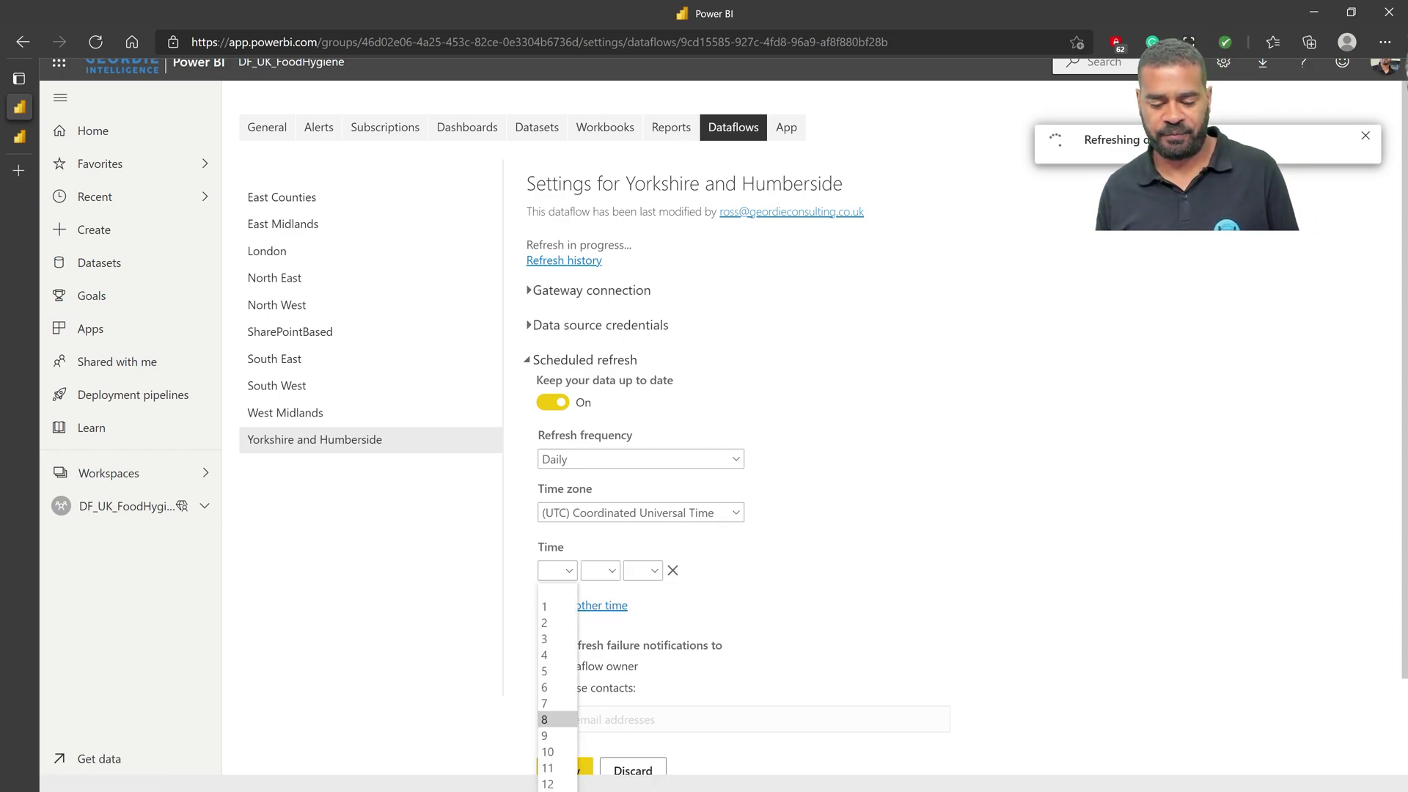
left_click(546, 703)
left_click(600, 570)
left_click(594, 591)
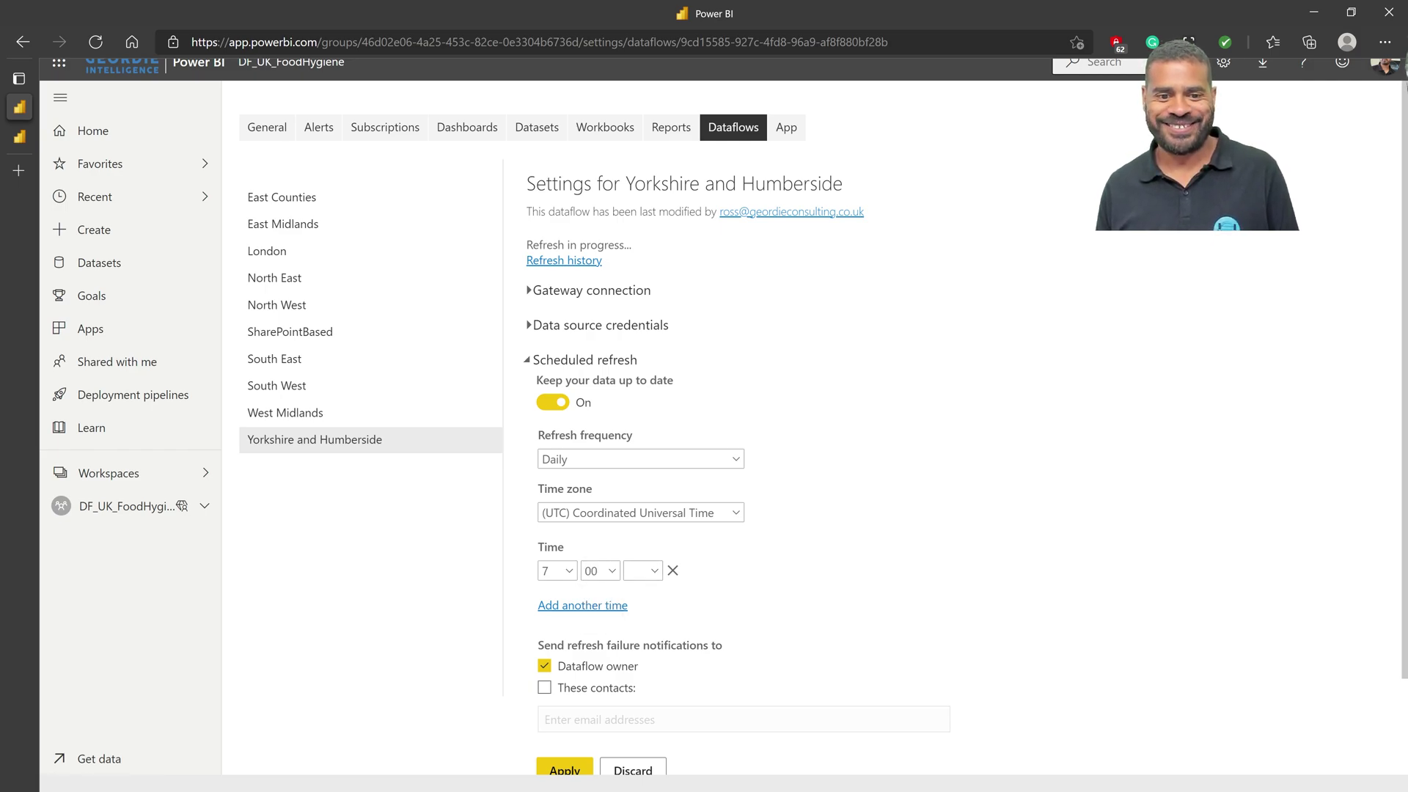
left_click(642, 571)
left_click(638, 594)
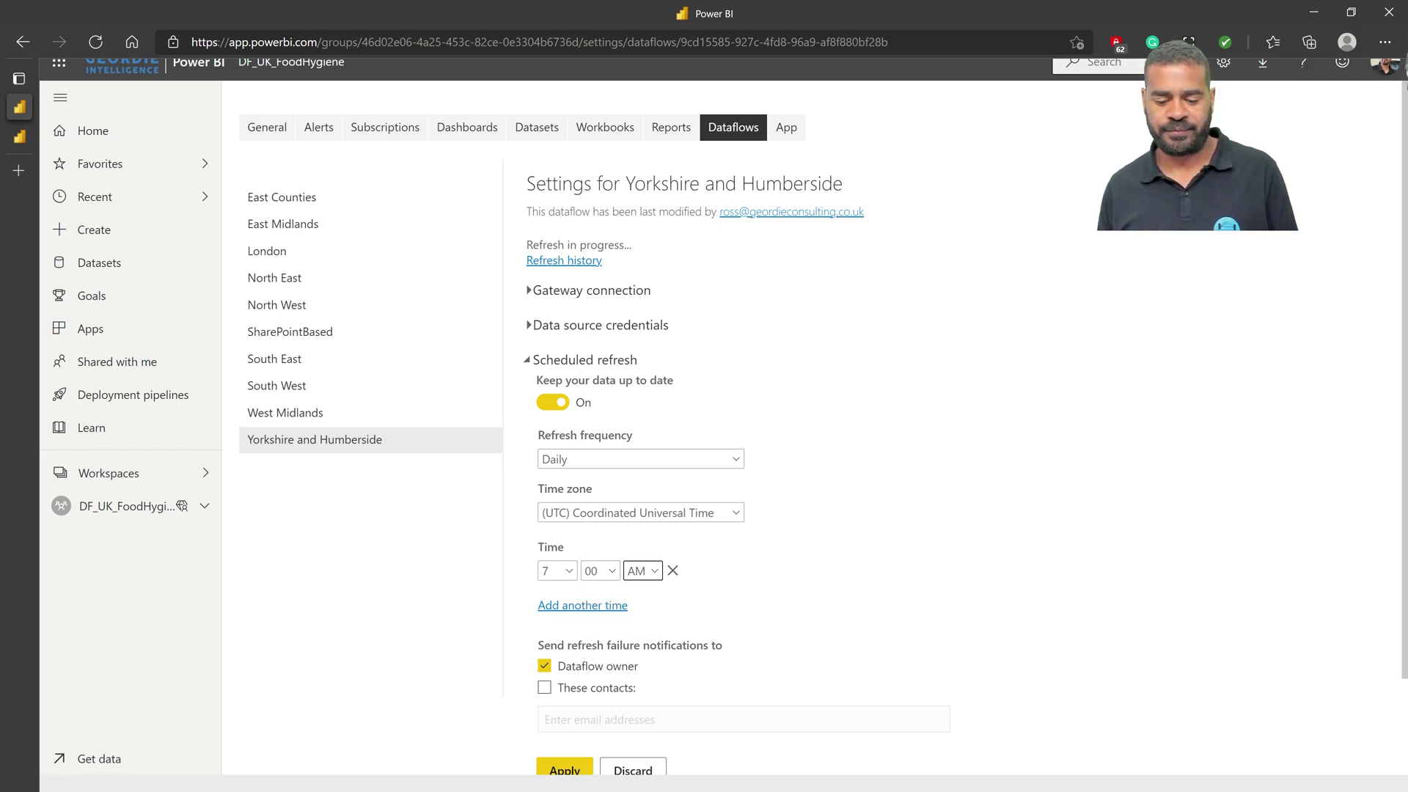
left_click(560, 767)
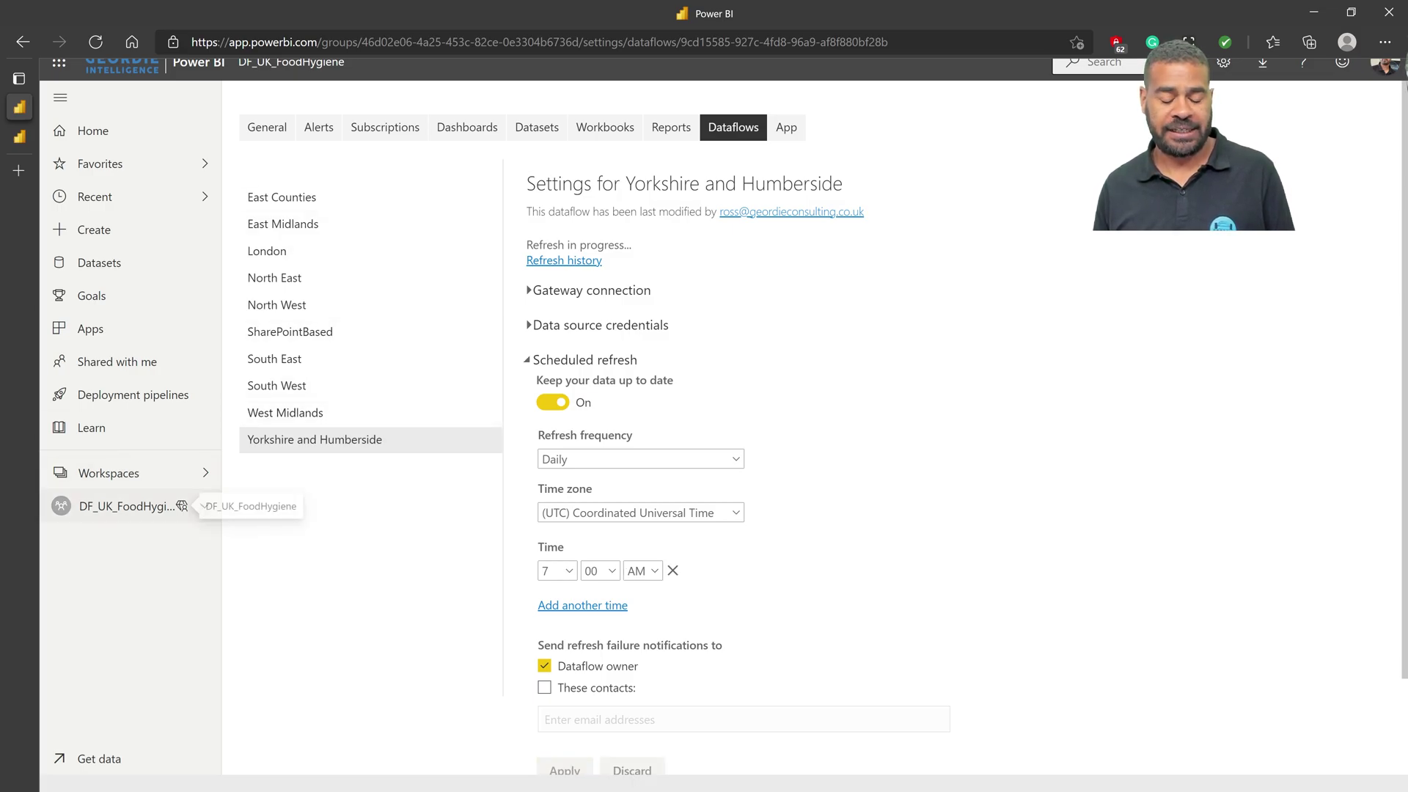
left_click(180, 504)
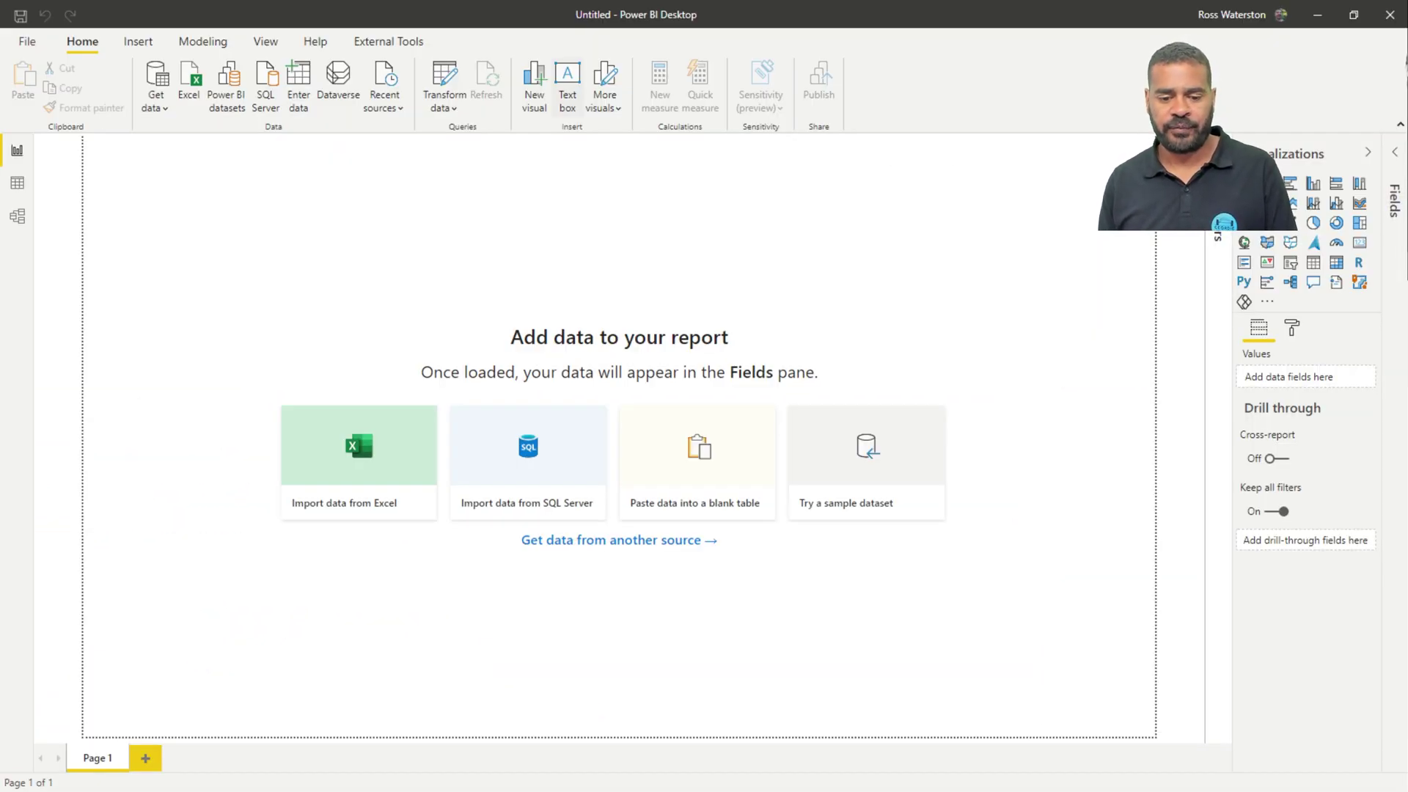
Step: Get data from Power BI dataflows and select all nine regional tables, East Counties through Yorkshire and Humberside, in the DF_UK_FoodHygiene workspace
left_click(156, 88)
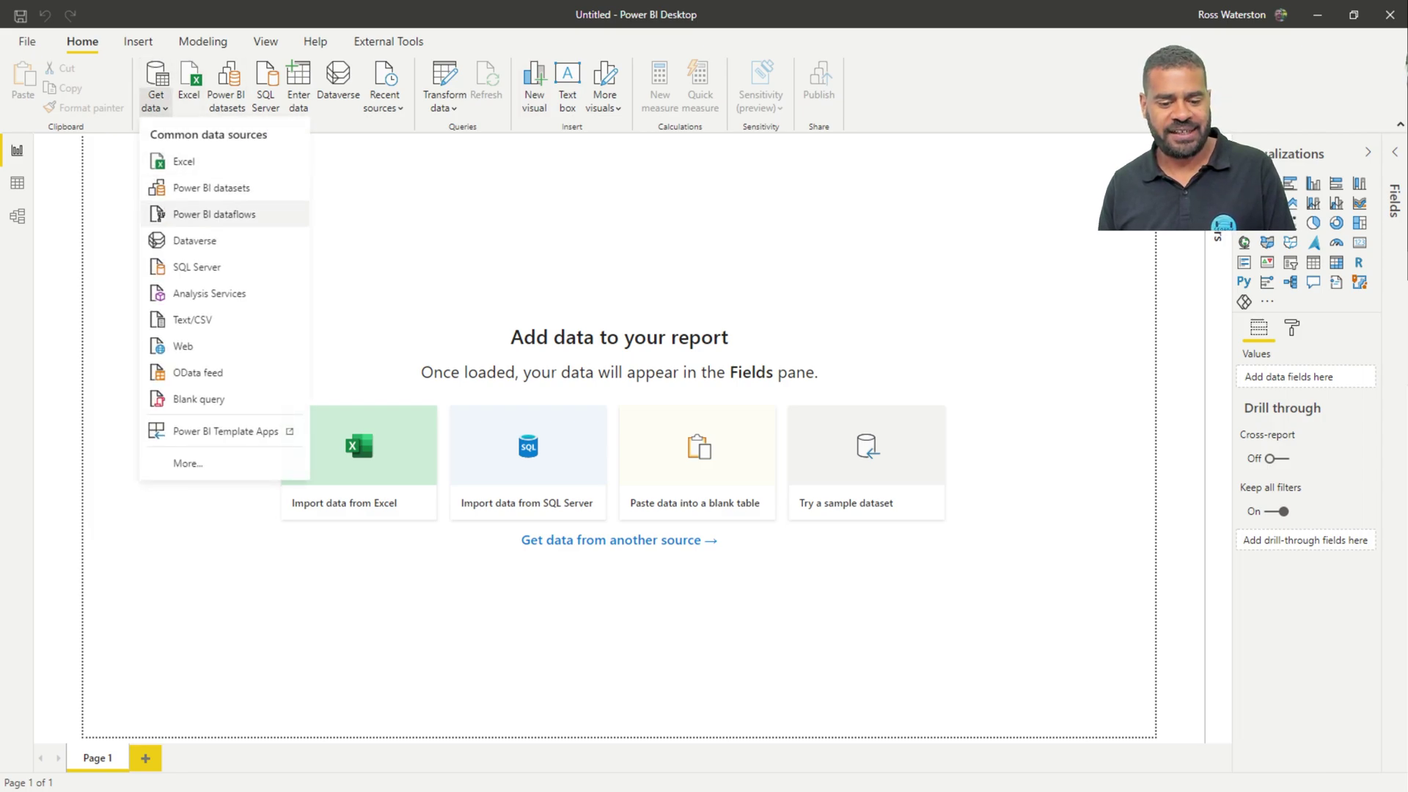
left_click(176, 213)
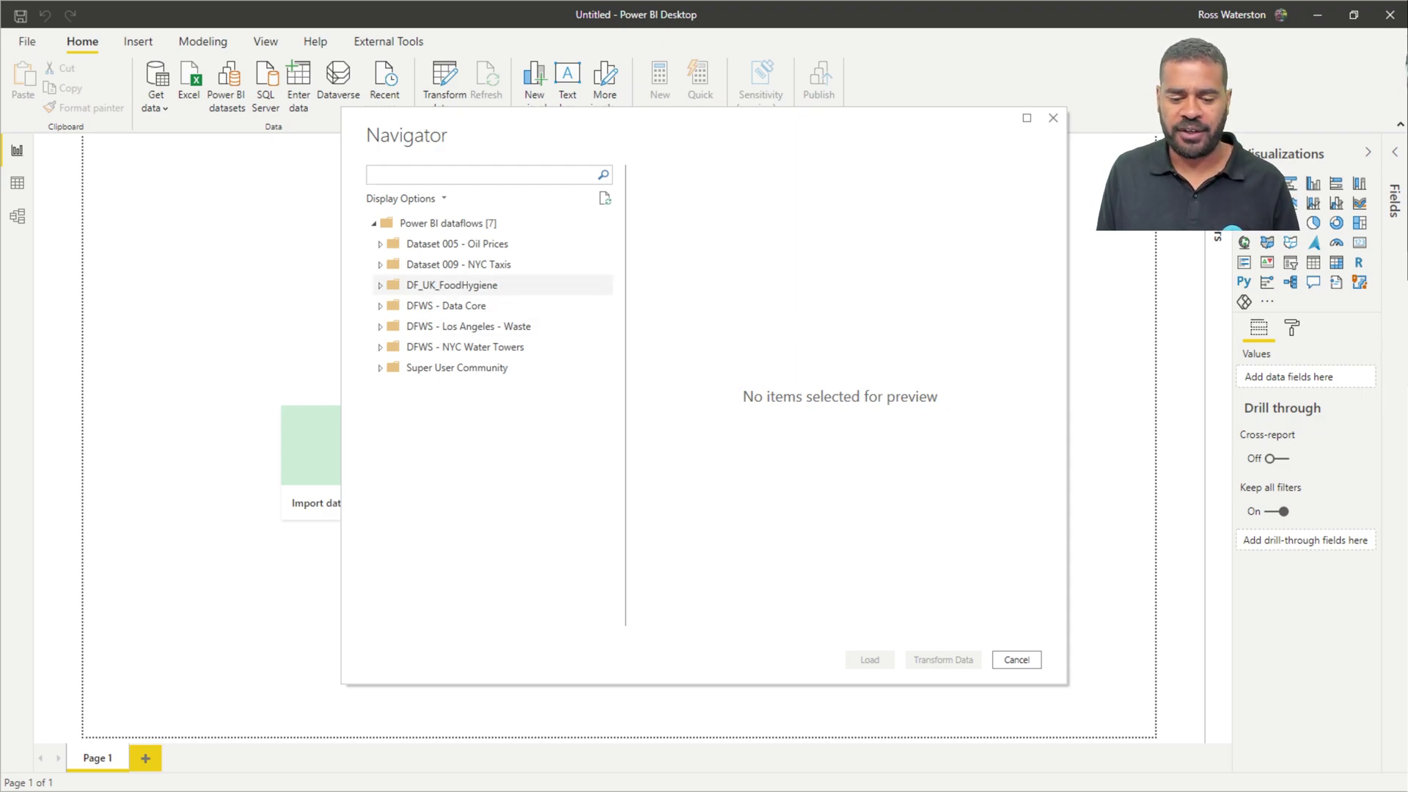
left_click(440, 284)
left_click(442, 305)
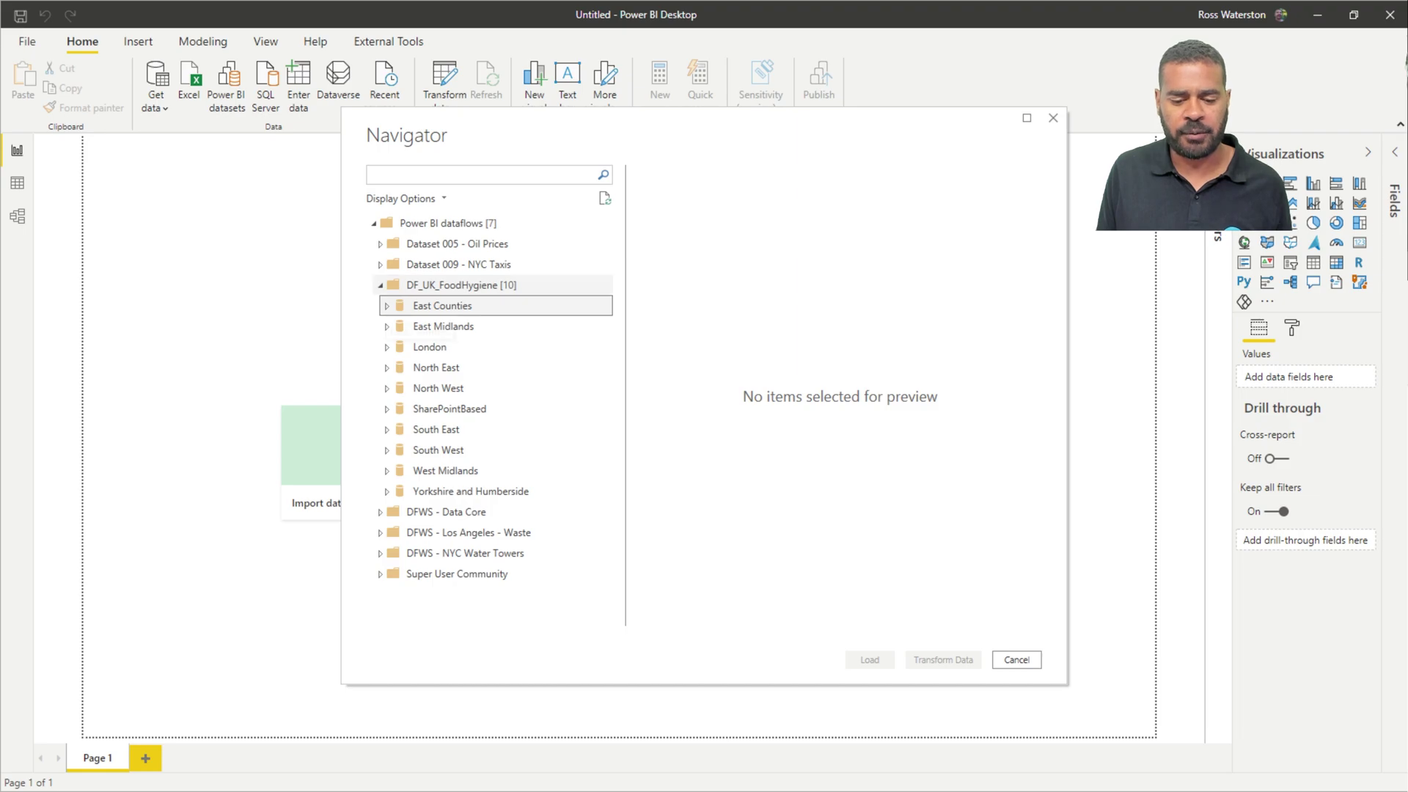
left_click(443, 346)
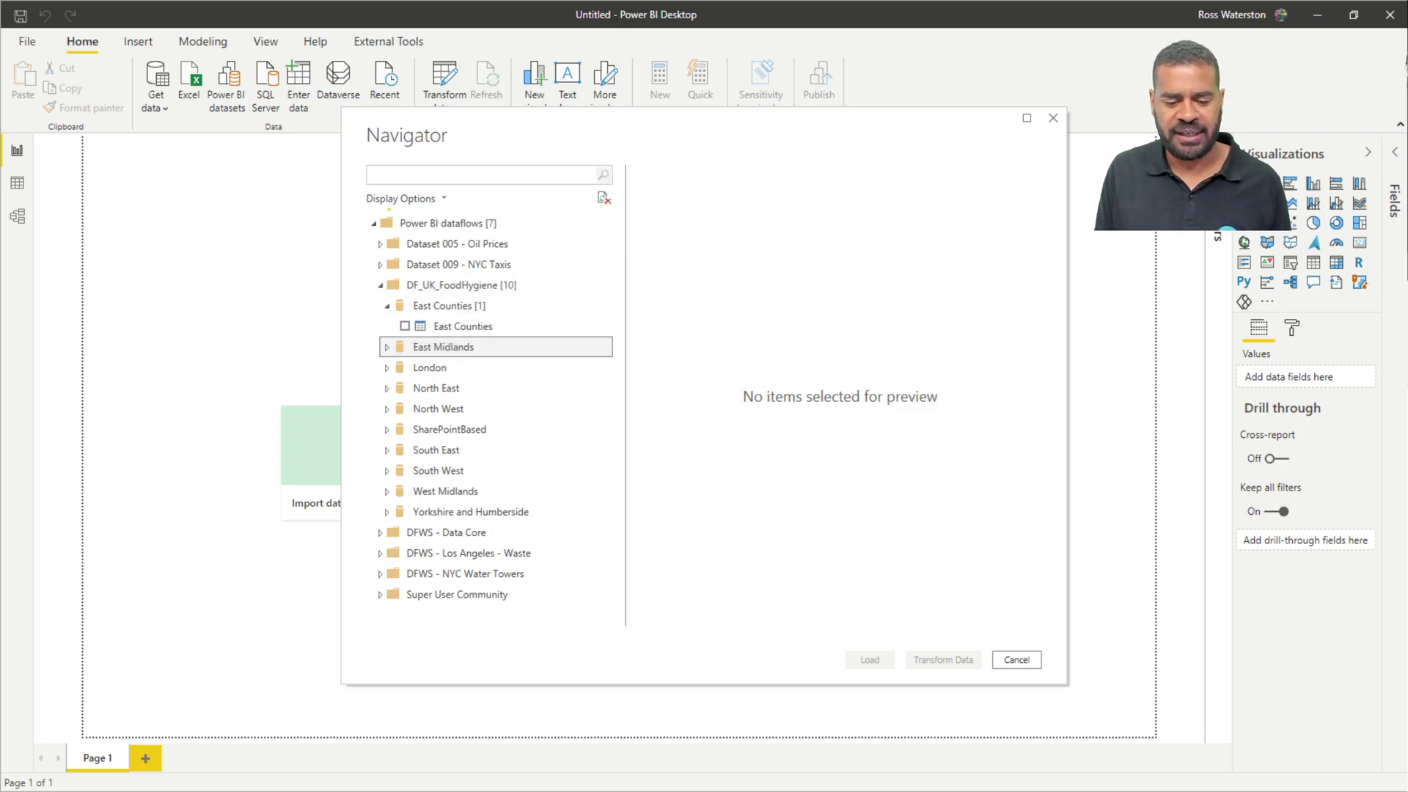
left_click(429, 388)
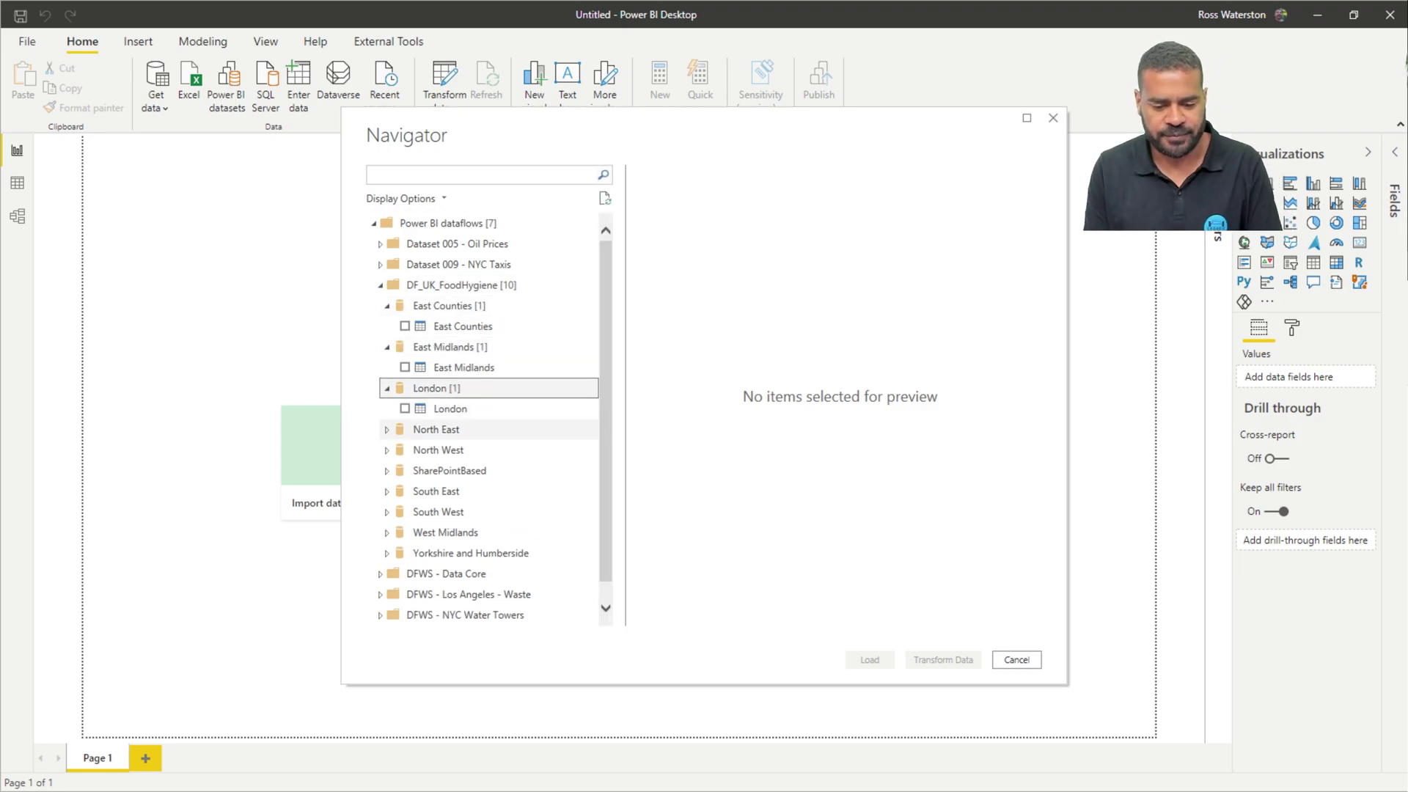
left_click(429, 429)
left_click(440, 449)
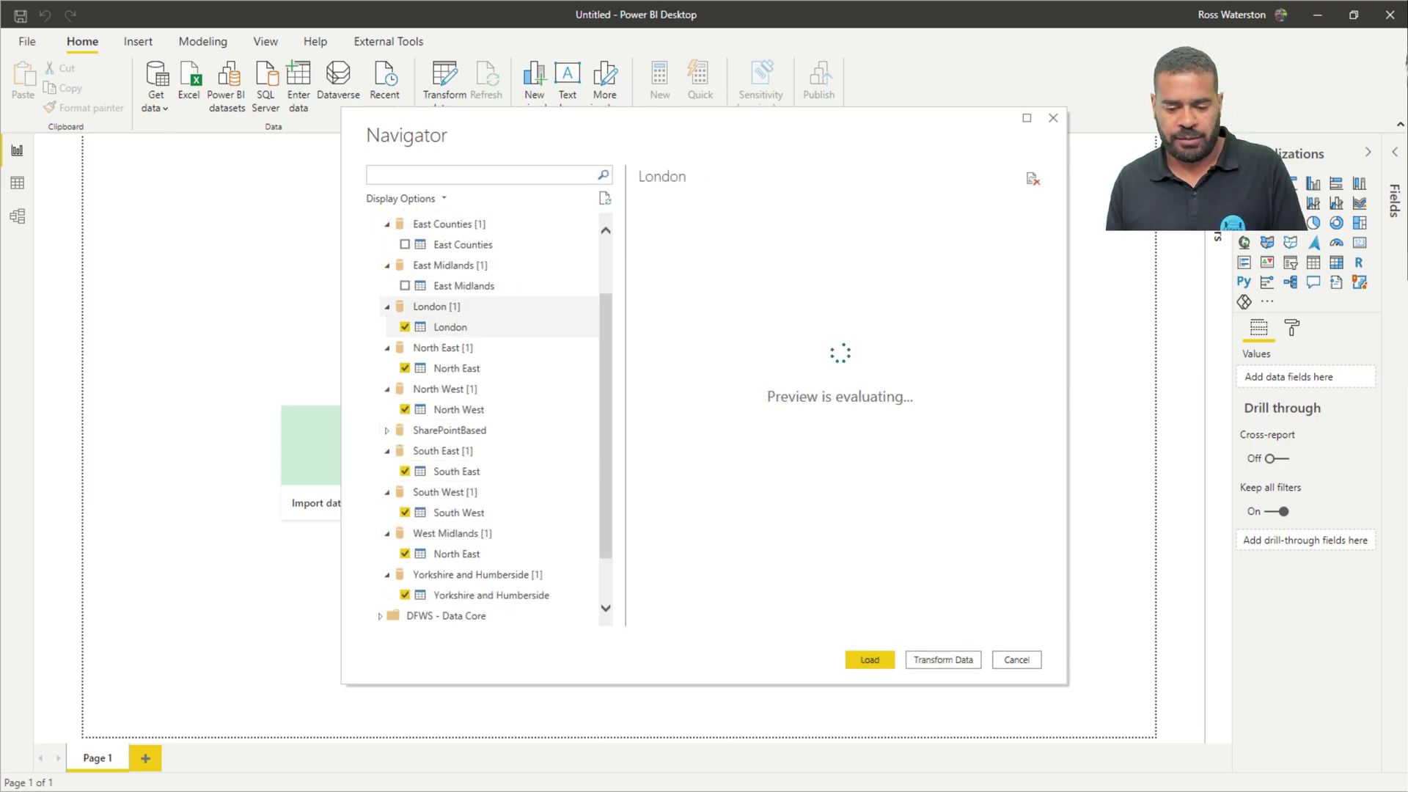
left_click(405, 286)
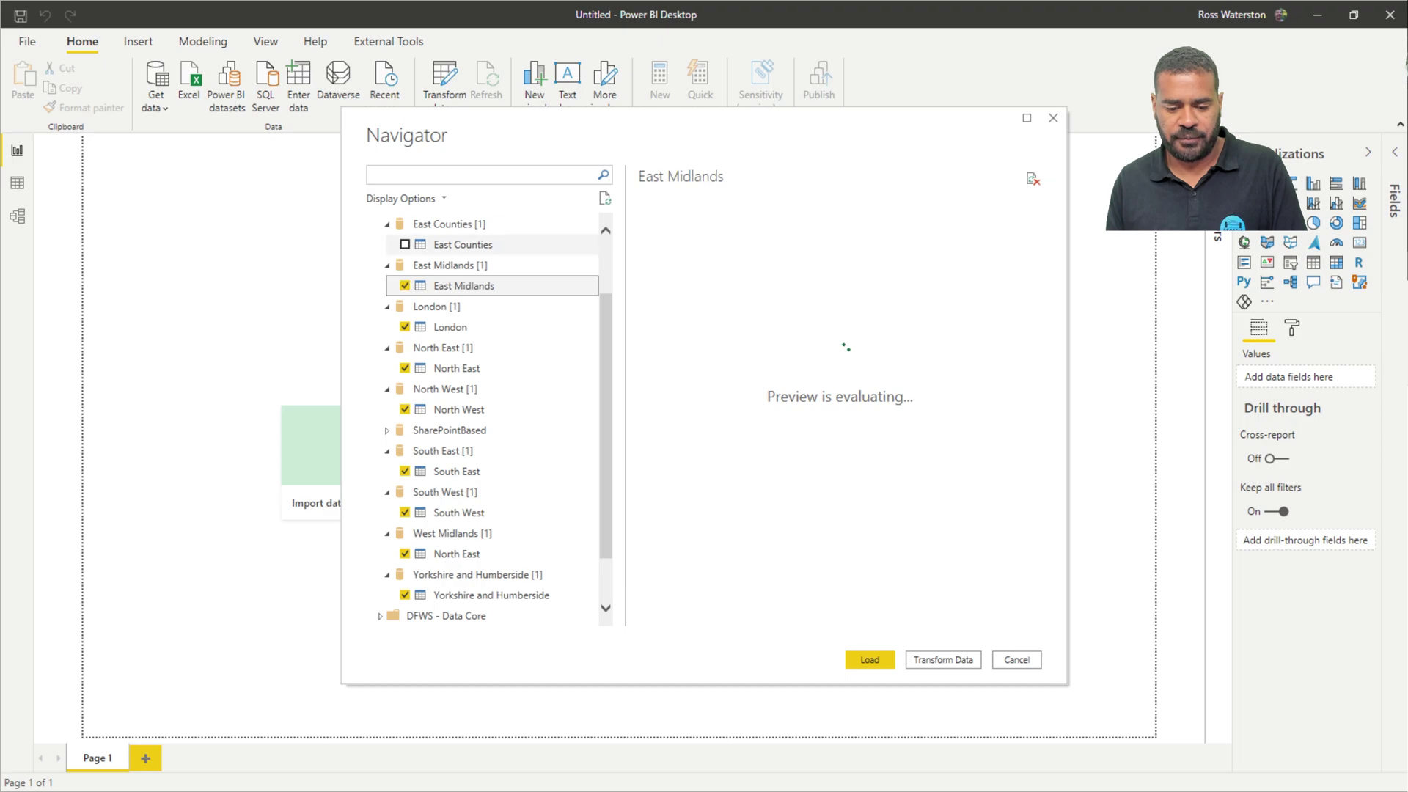
left_click(405, 245)
Step: Add the Calendar table from the DFWS - Data Core workspace's Calendar dataflow to the selection and open the selected tables in Power Query Editor
scroll(440, 348, "down", 1)
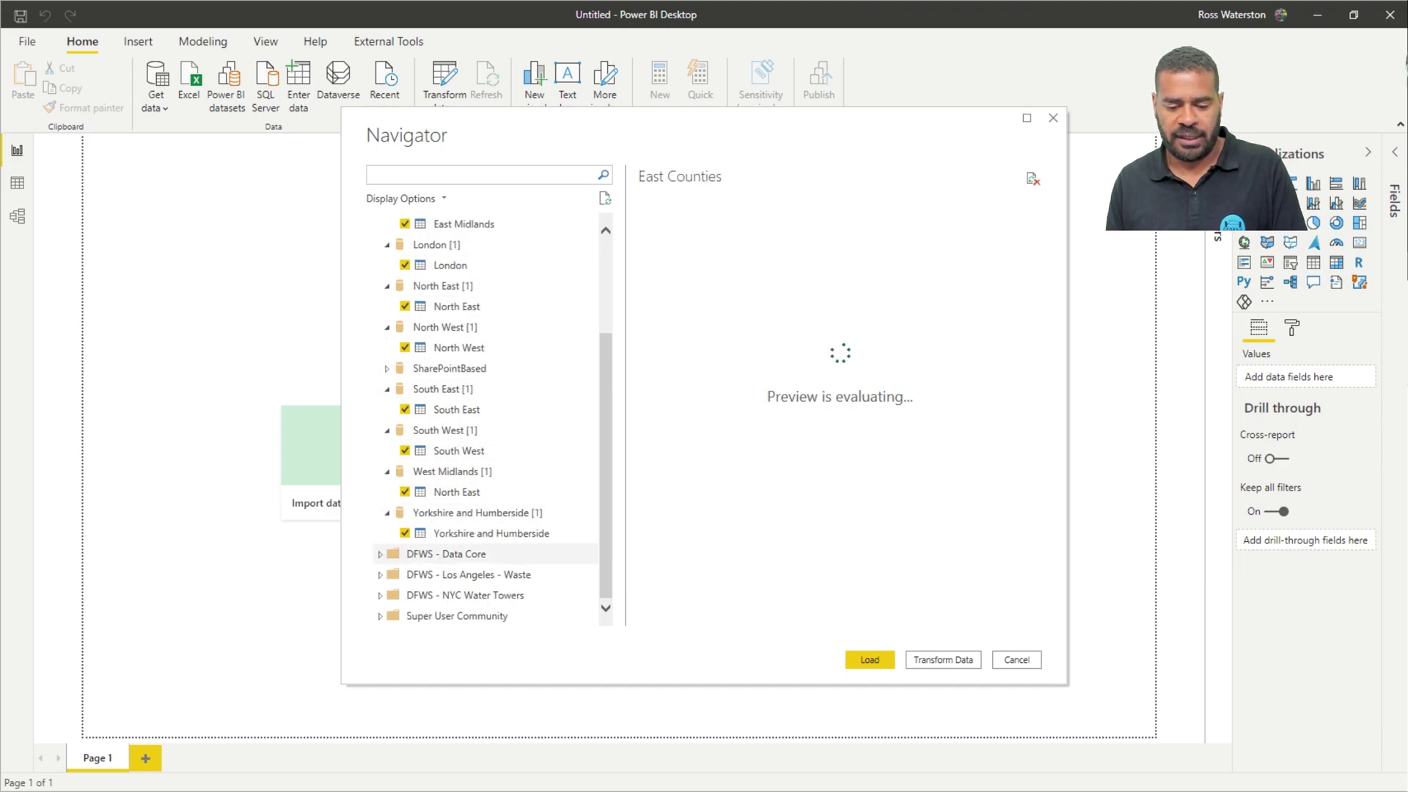
left_click(440, 554)
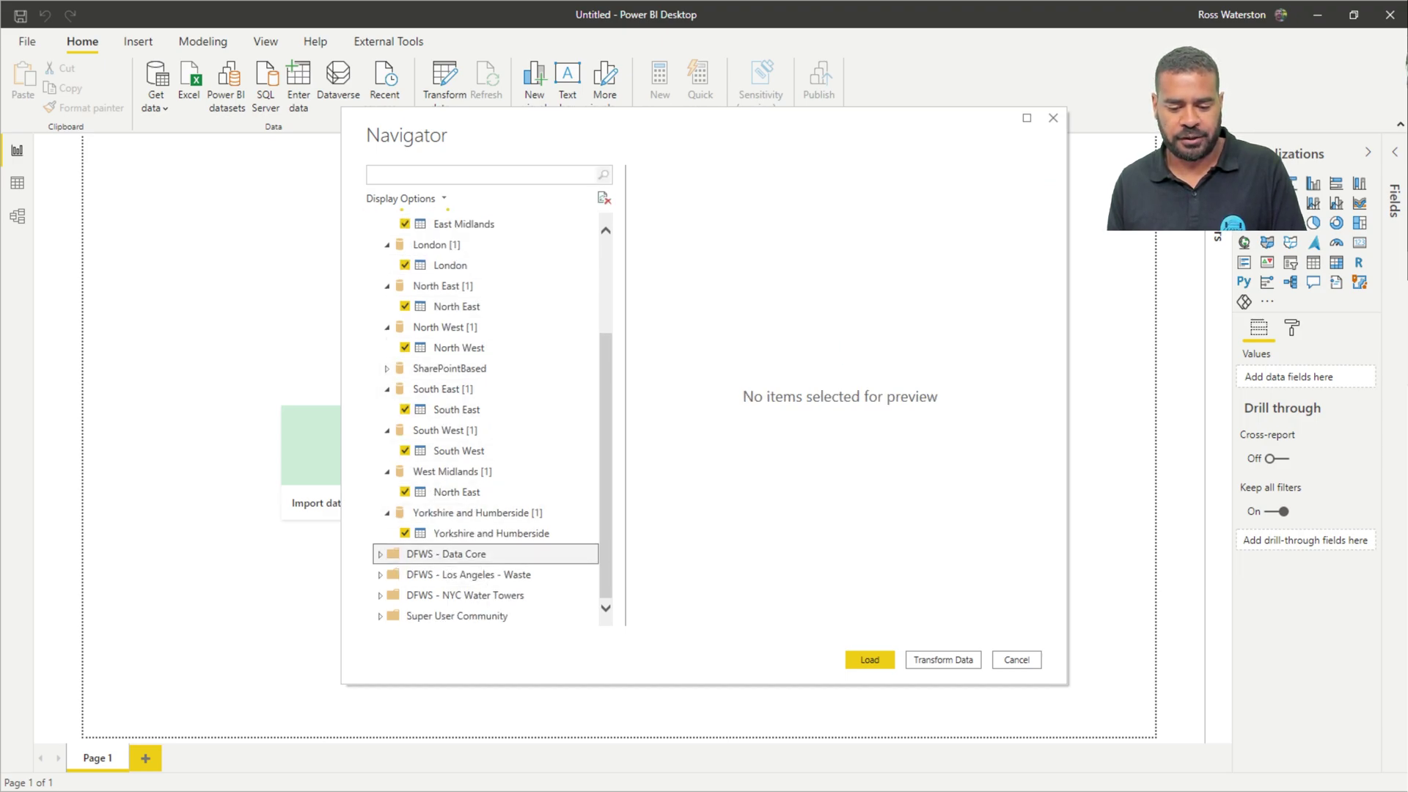
left_click(381, 554)
left_click(381, 554)
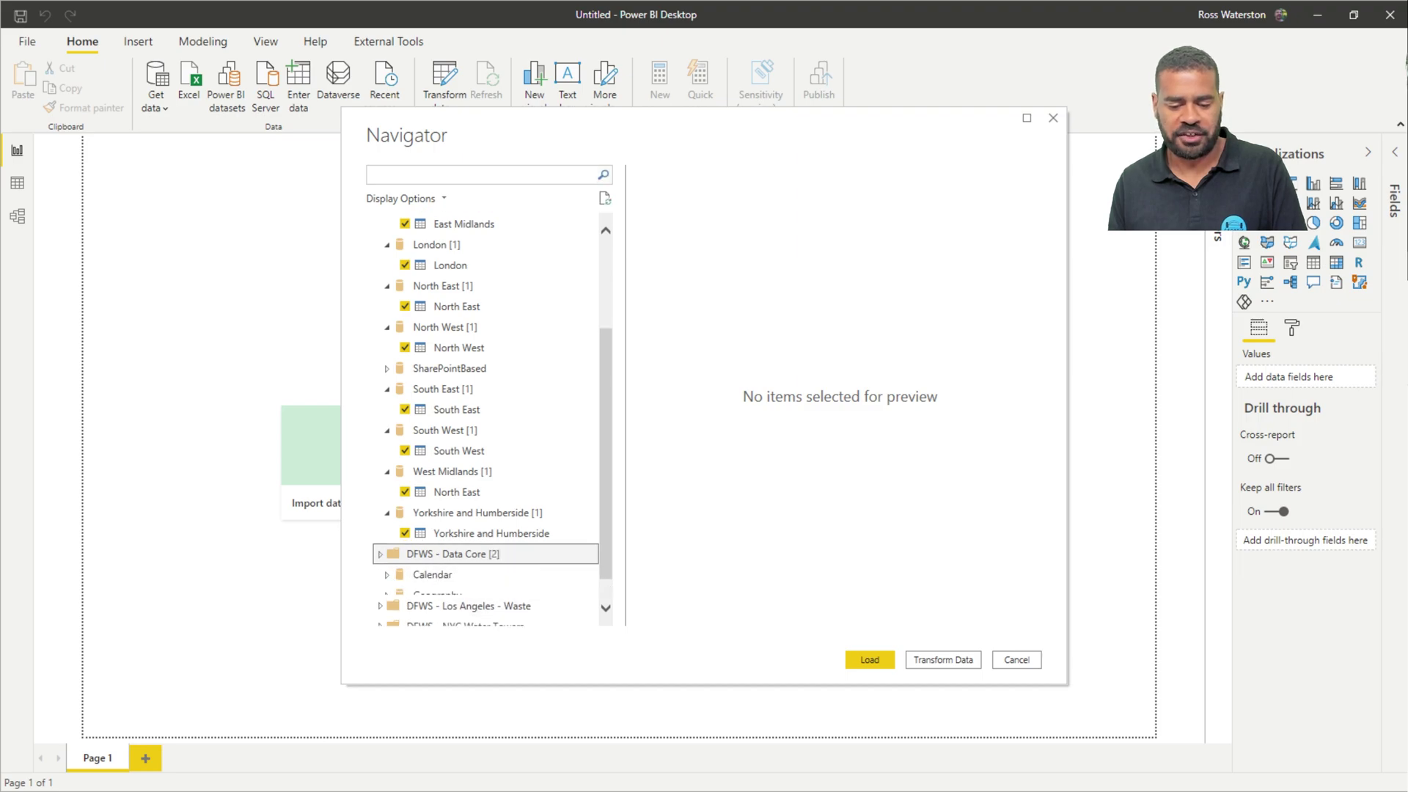
left_click(387, 574)
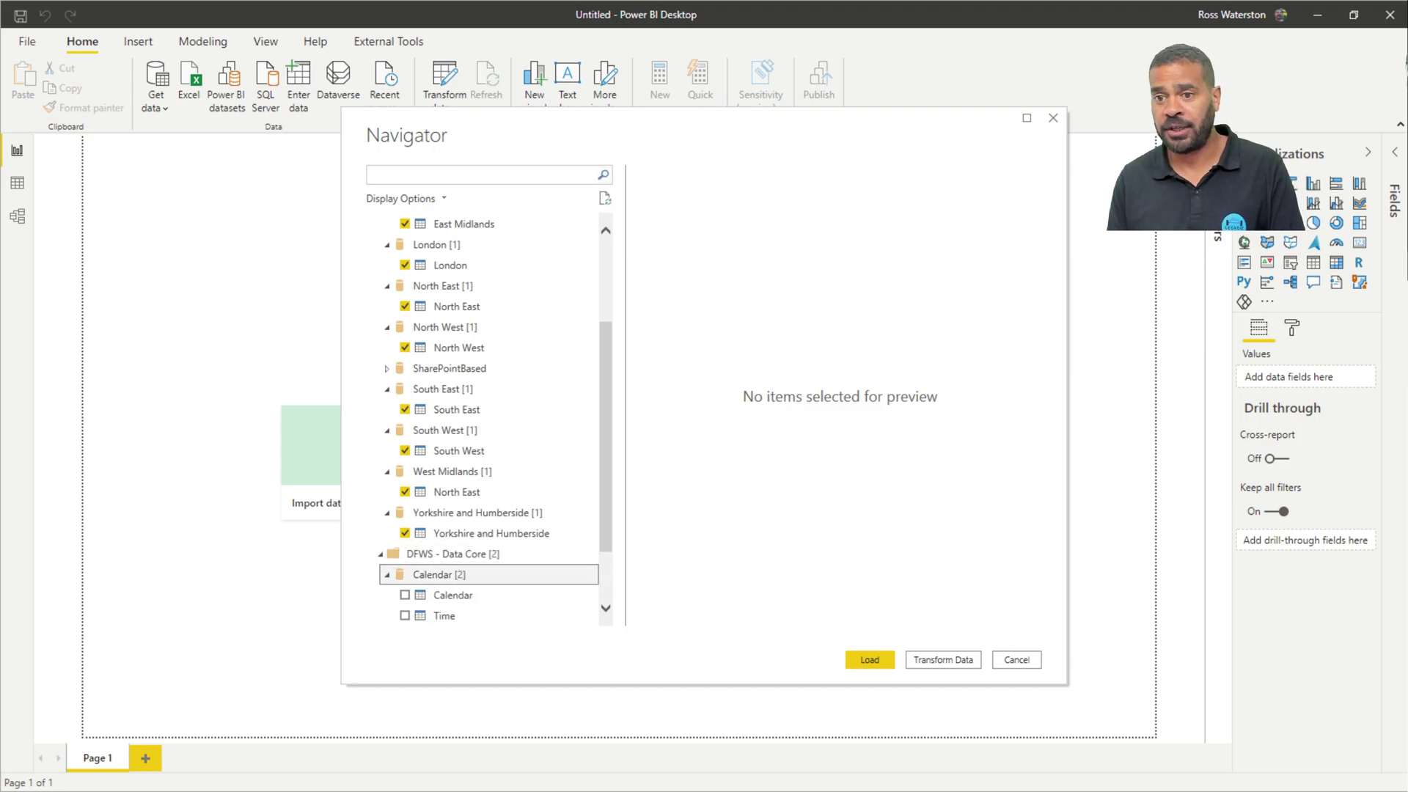
scroll(469, 554, "down", 2)
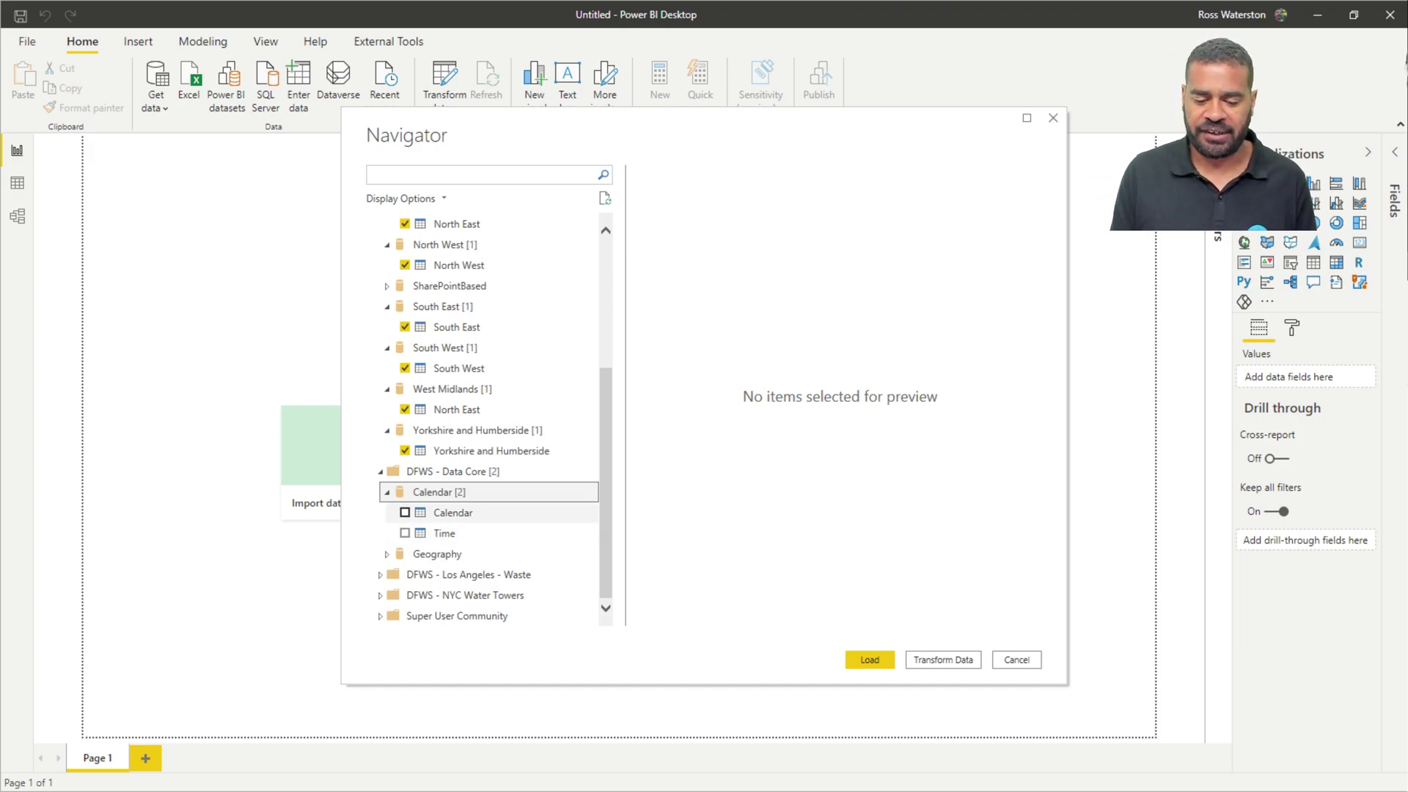
left_click(405, 512)
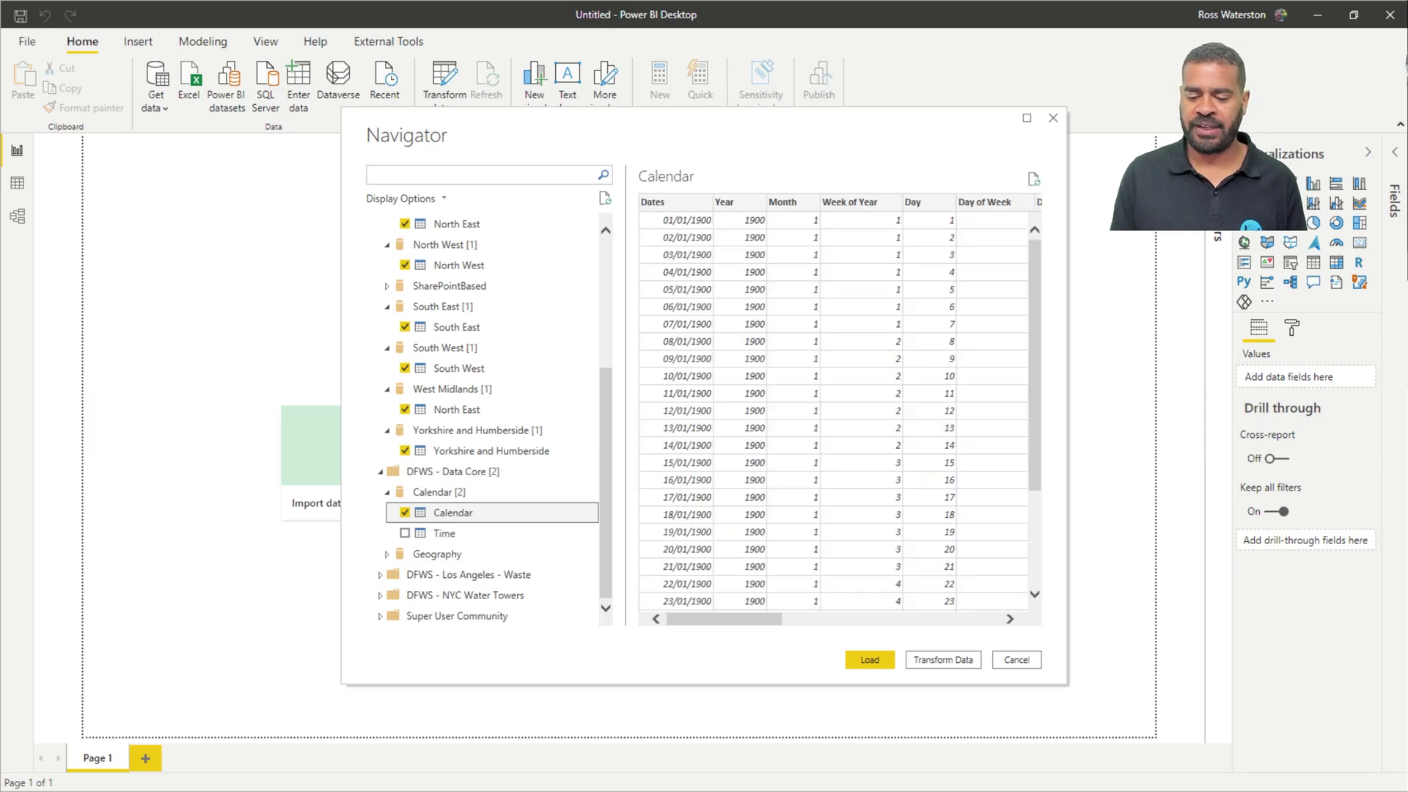
key("Escape")
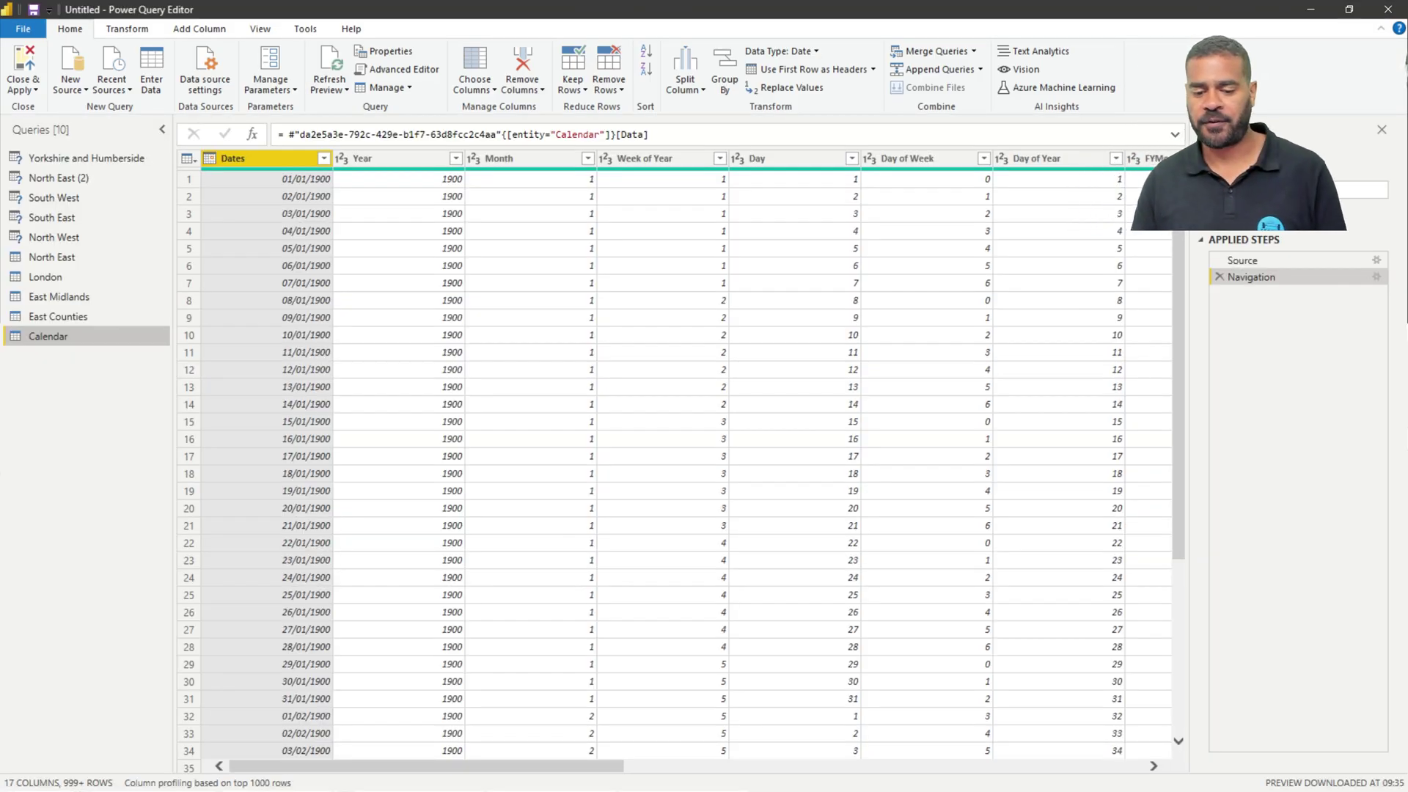
Step: Filter the Calendar query's Year column to values greater than or equal to 2000 and less than or equal to 2025
mouse_move(399, 169)
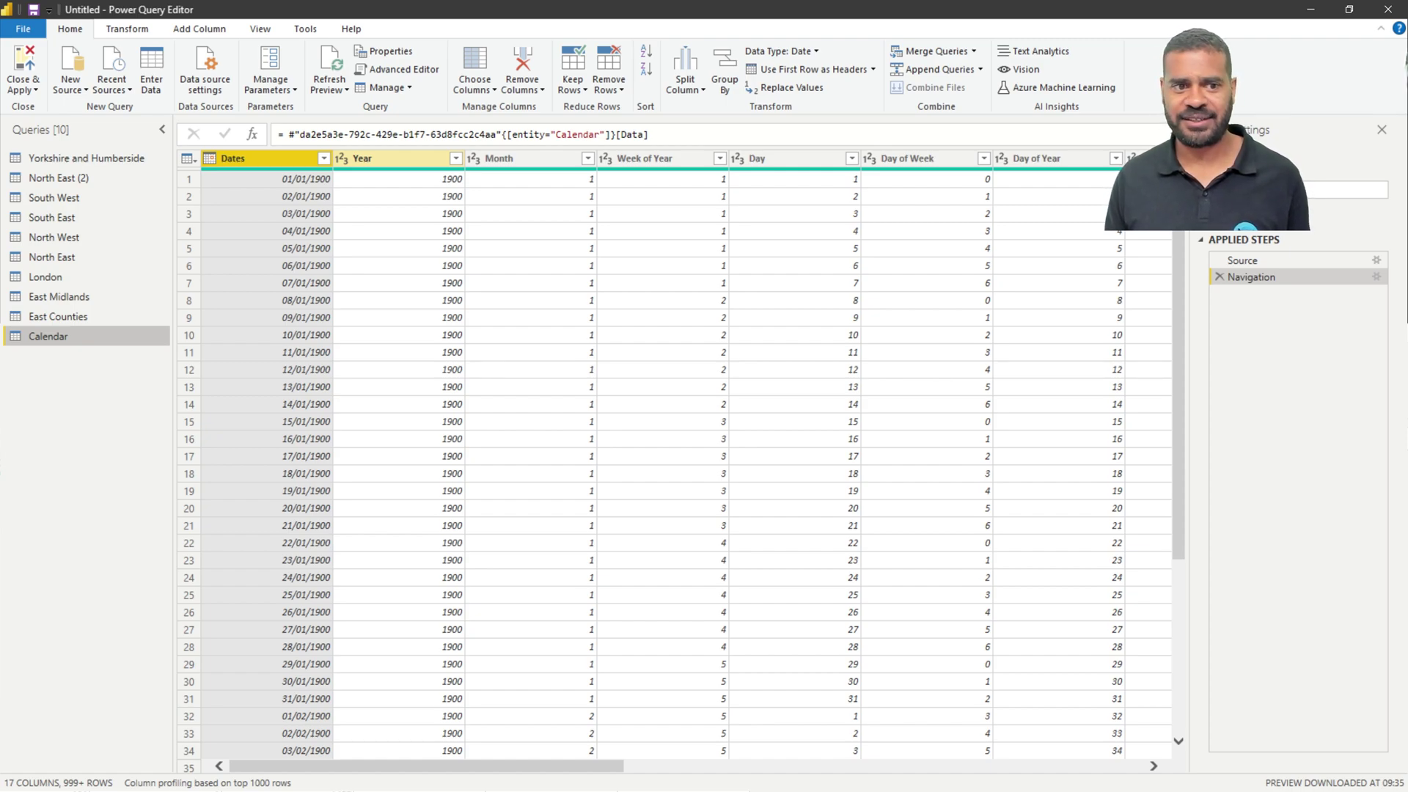
left_click(456, 158)
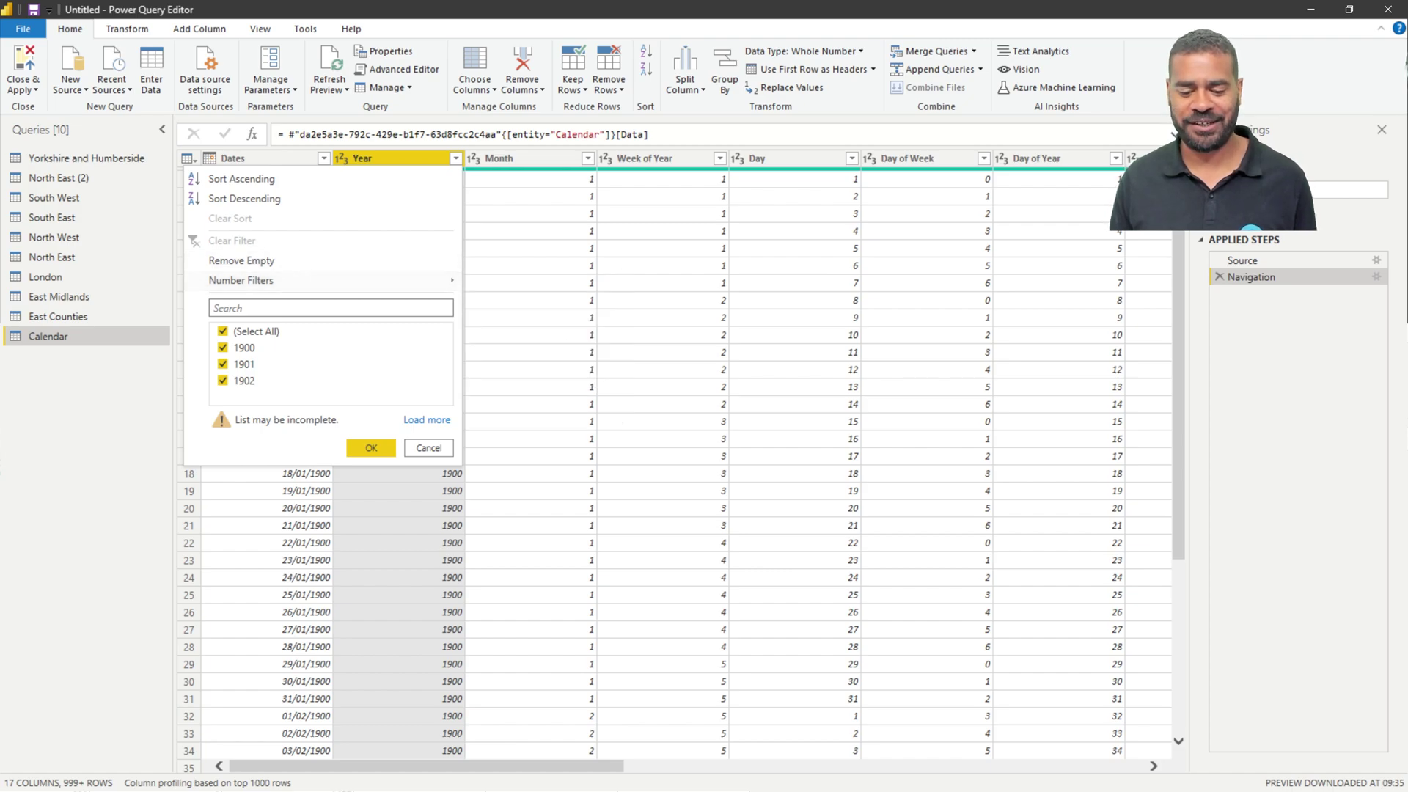
mouse_move(294, 280)
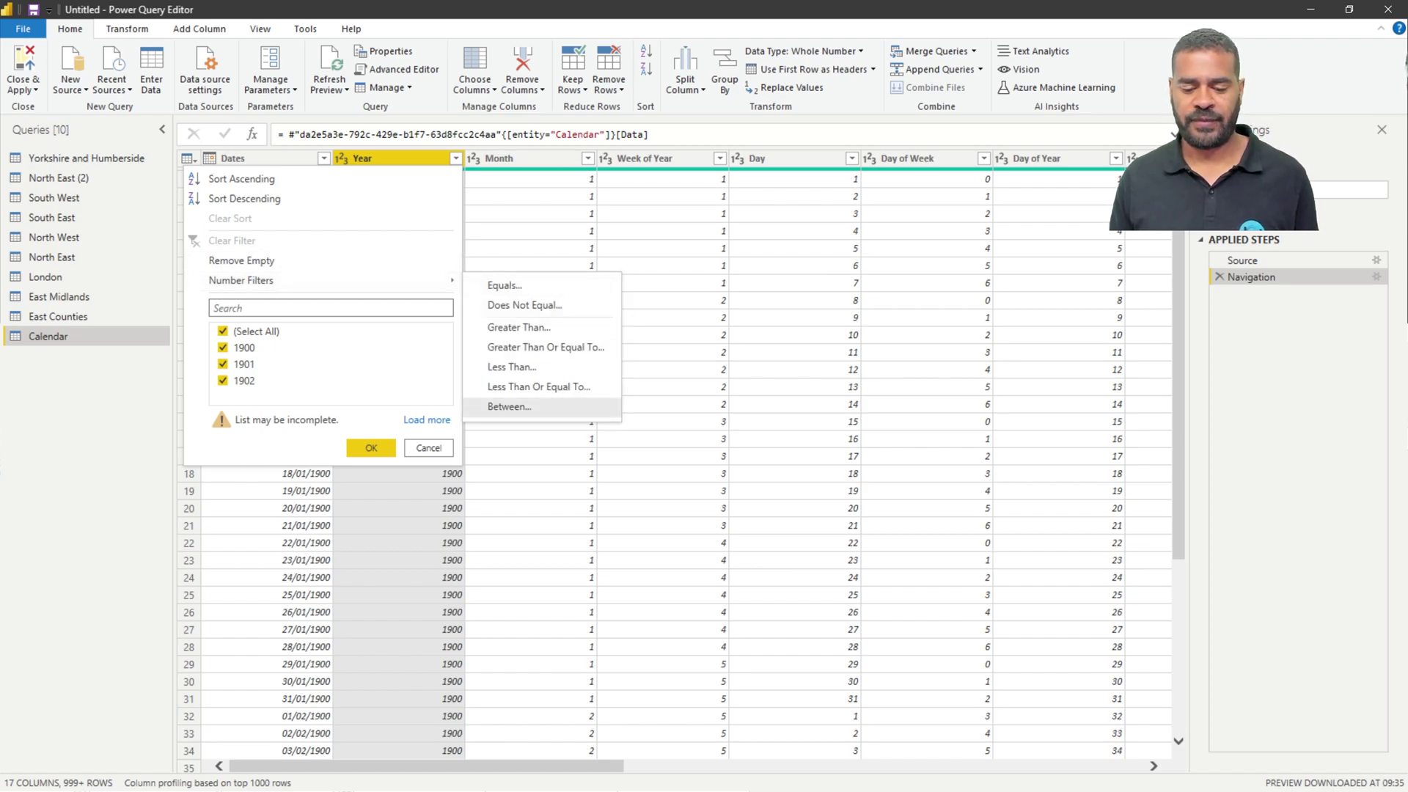
left_click(509, 407)
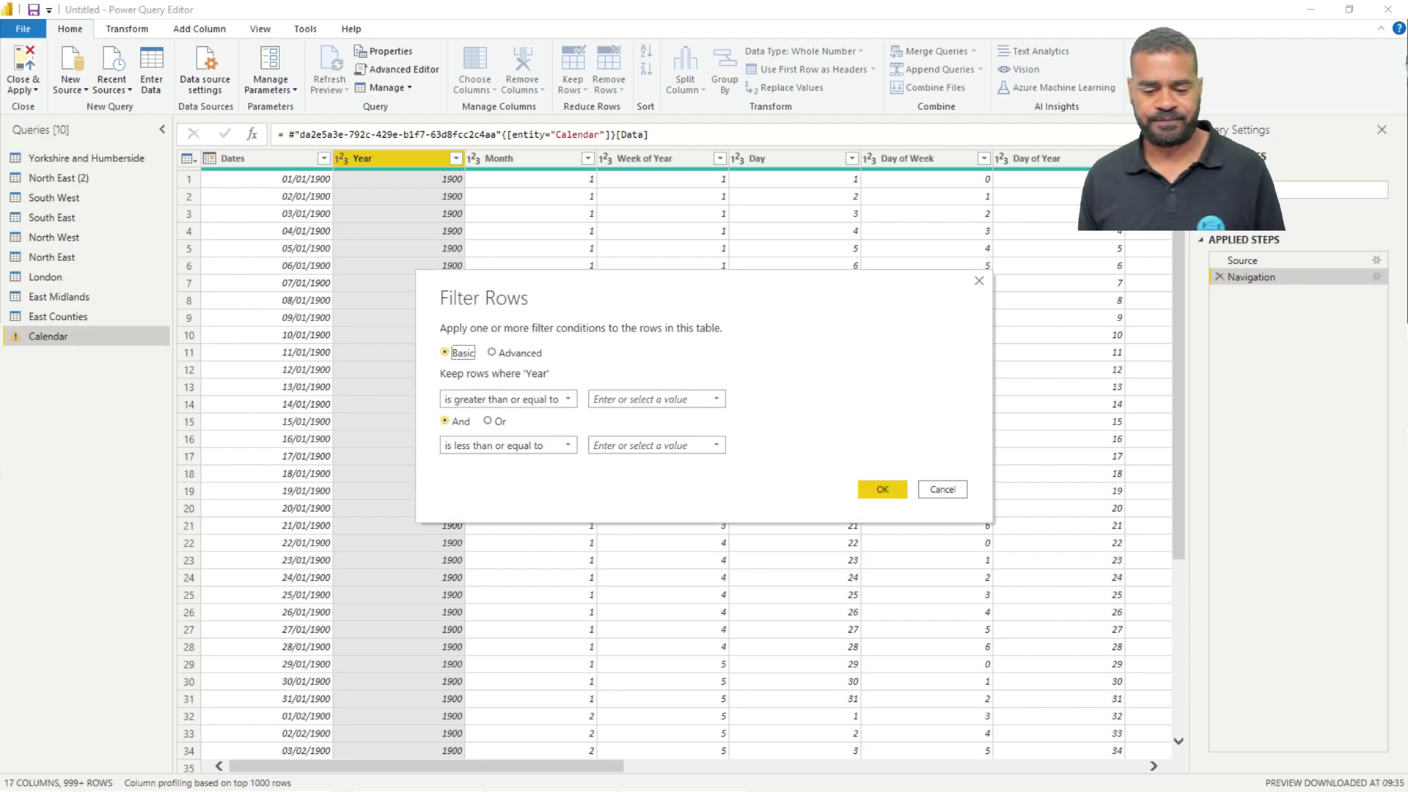
left_click(595, 399)
type("2000")
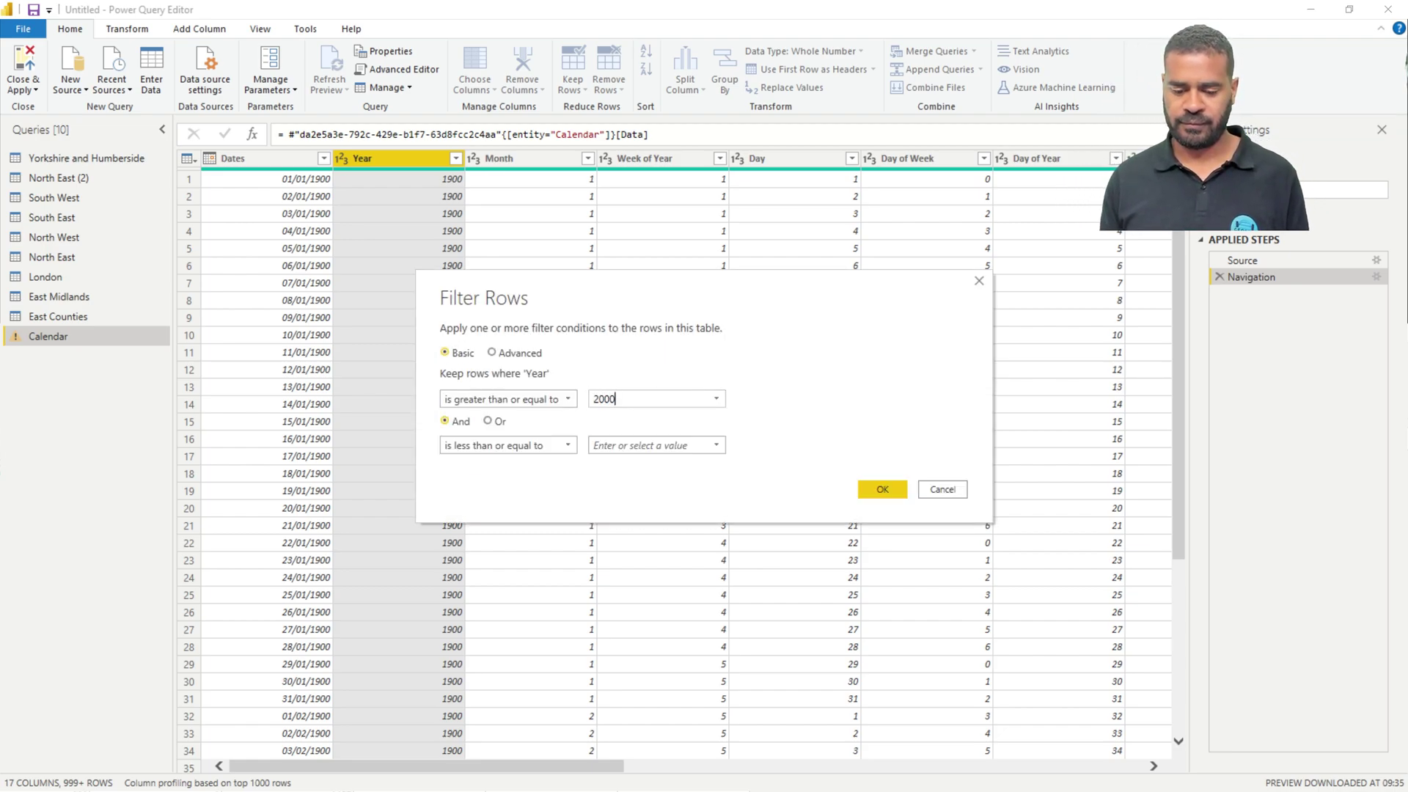
key("Tab")
key("Tab")
key("Tab")
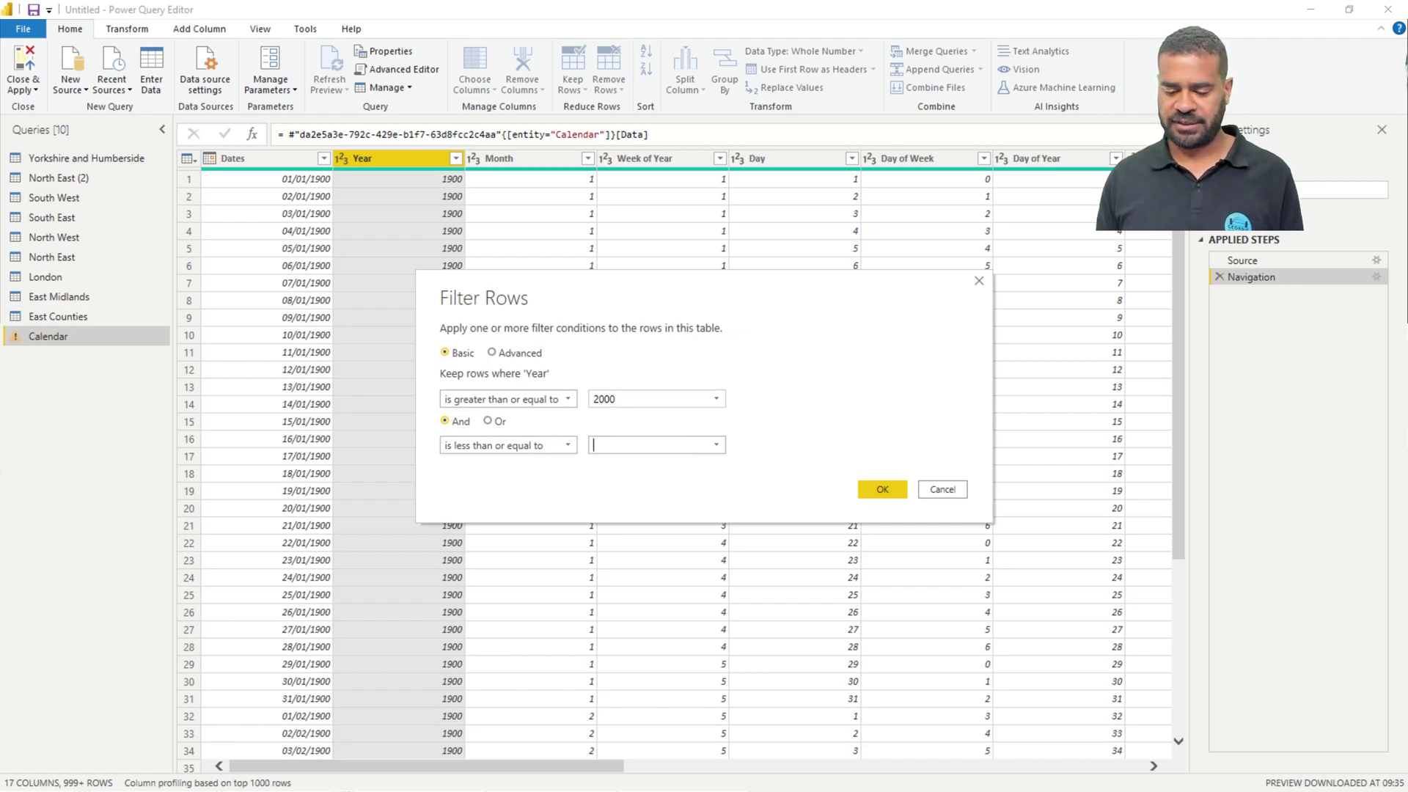
type("2025")
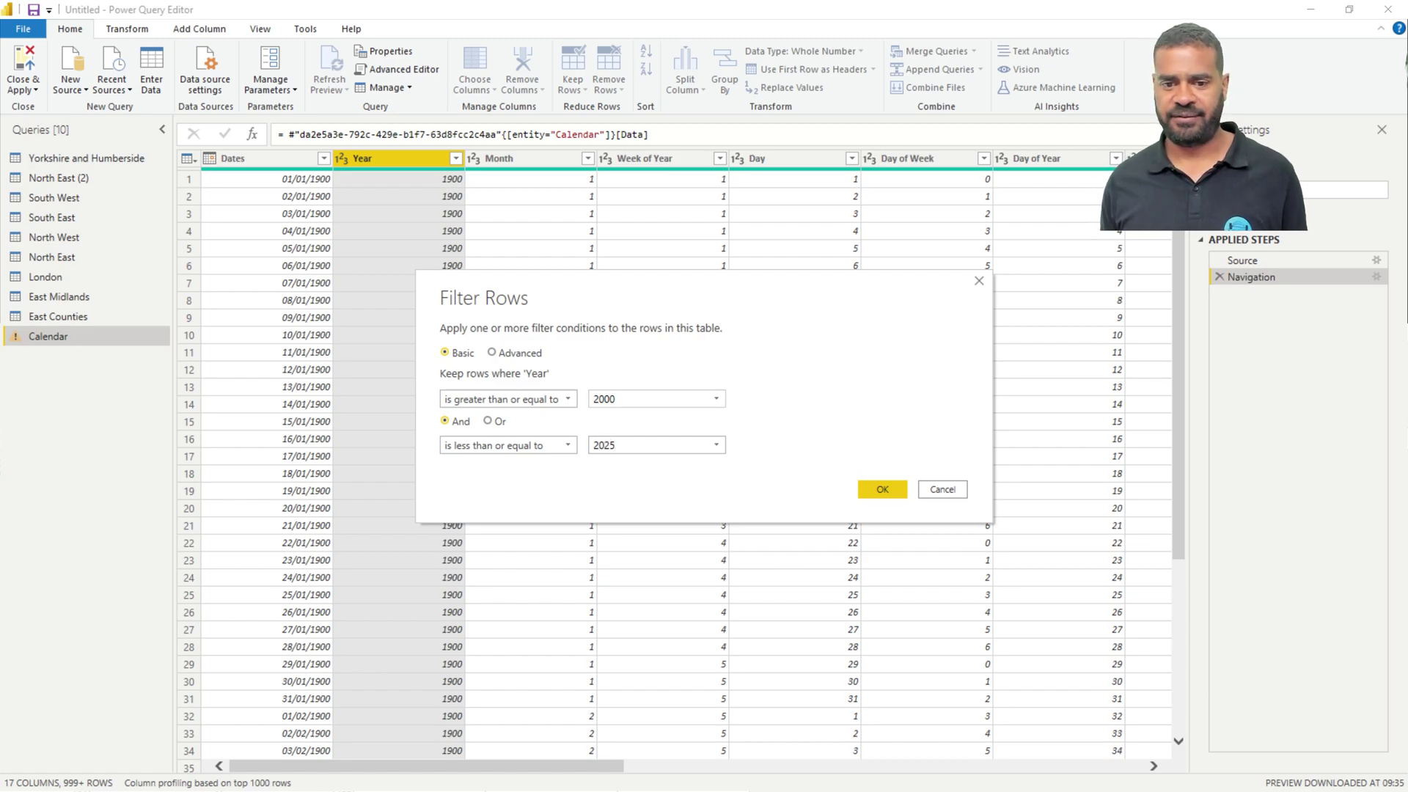
key("Return")
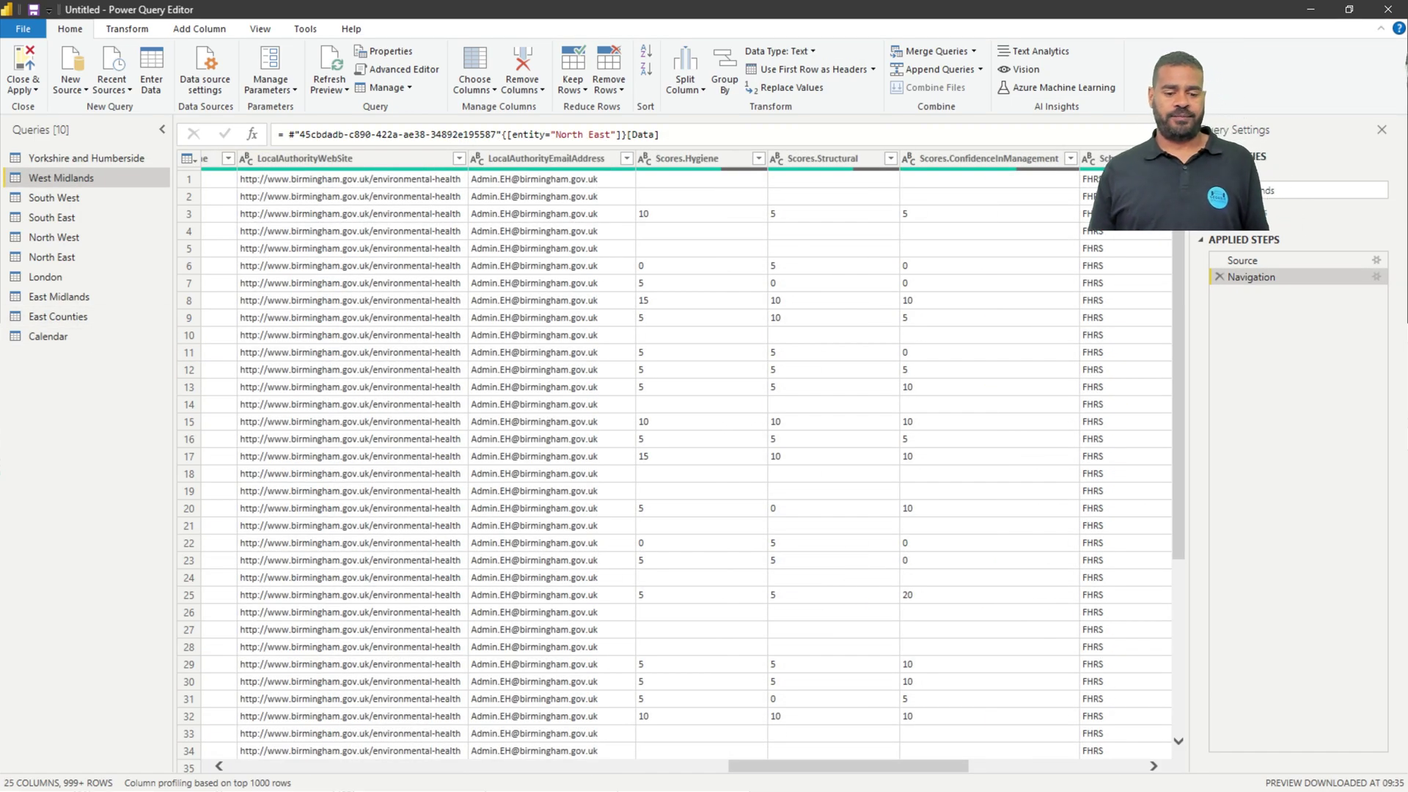
Step: Move the nine regional queries, Yorkshire and Humberside through East Counties, into a new query group named "Regions"
left_click(85, 158)
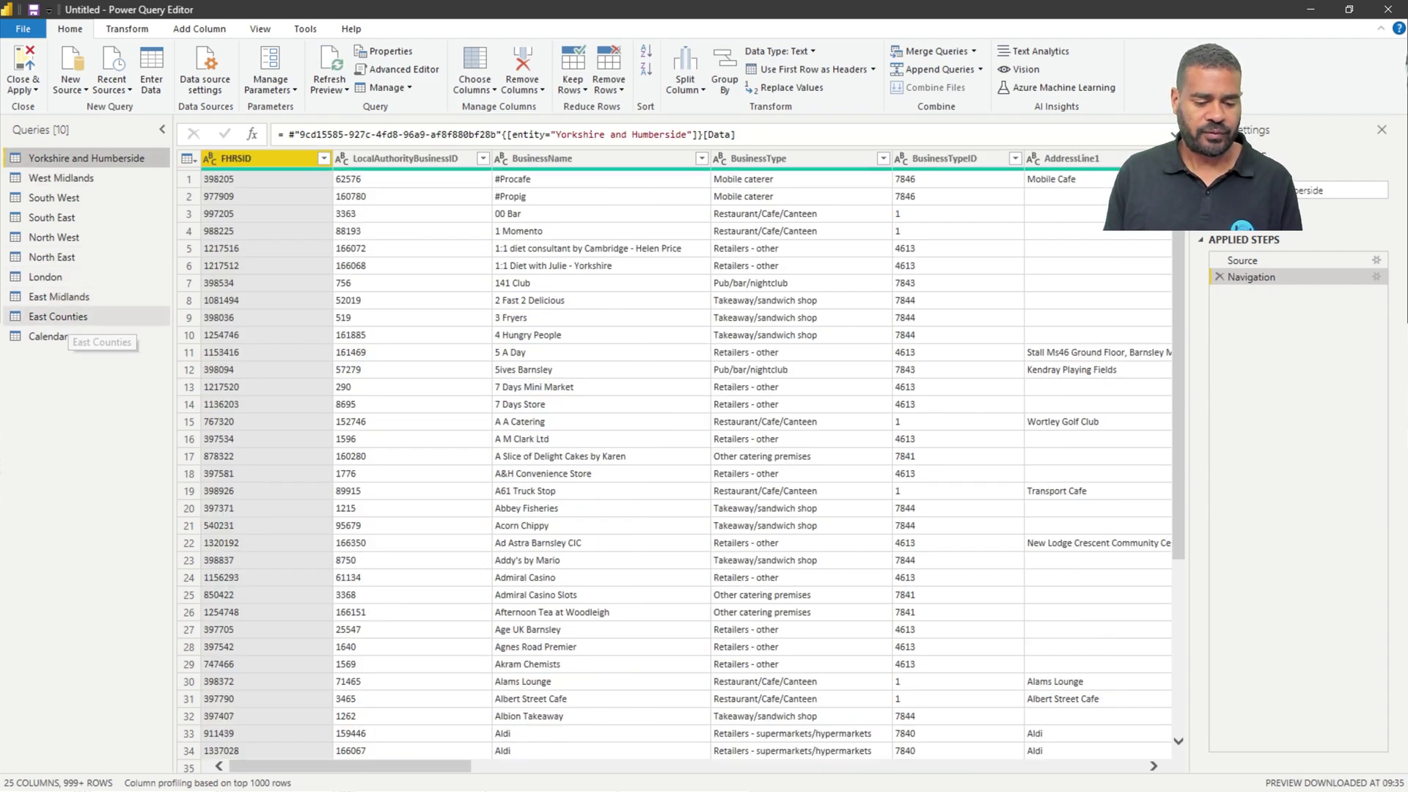
left_click(58, 316, "shift")
right_click(72, 296)
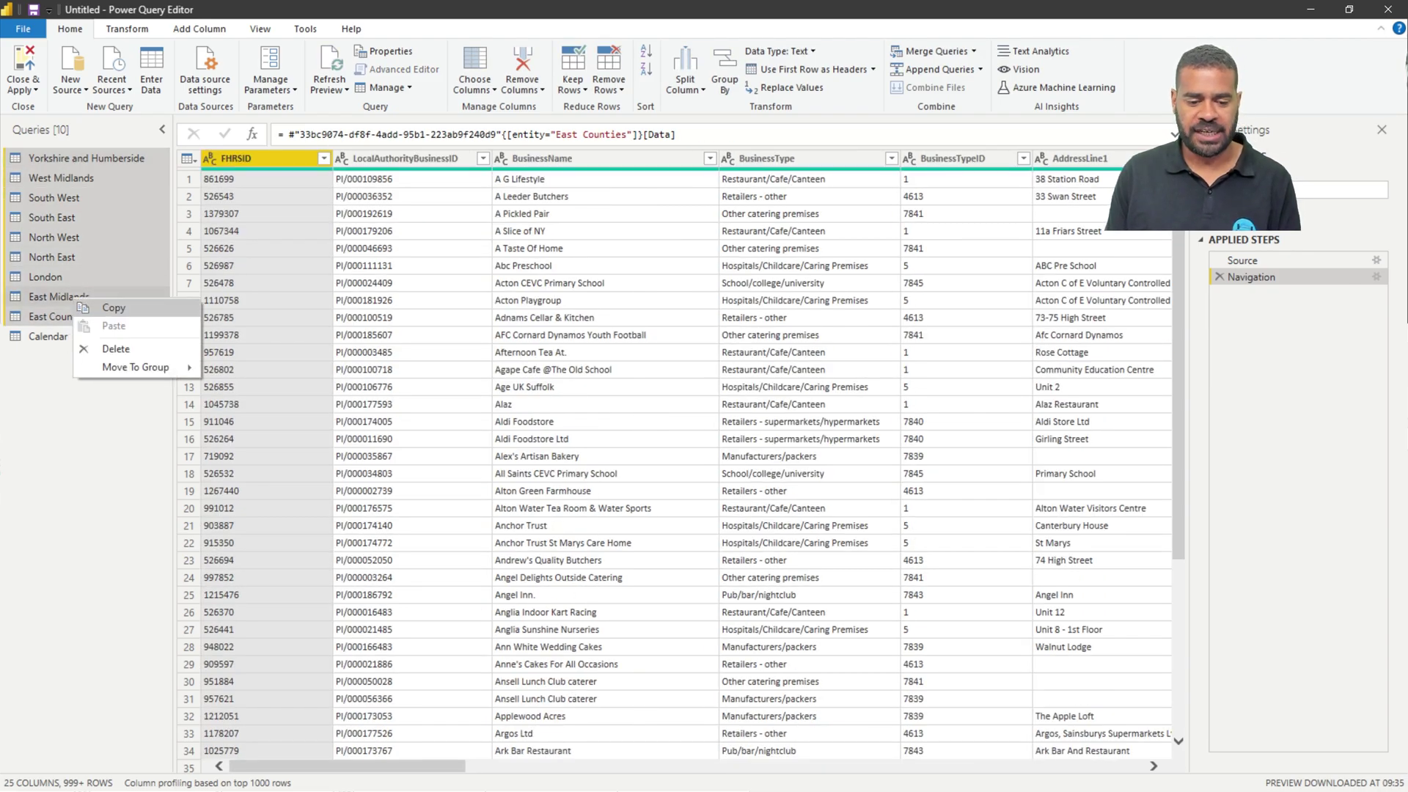
right_click(69, 316)
right_click(68, 316)
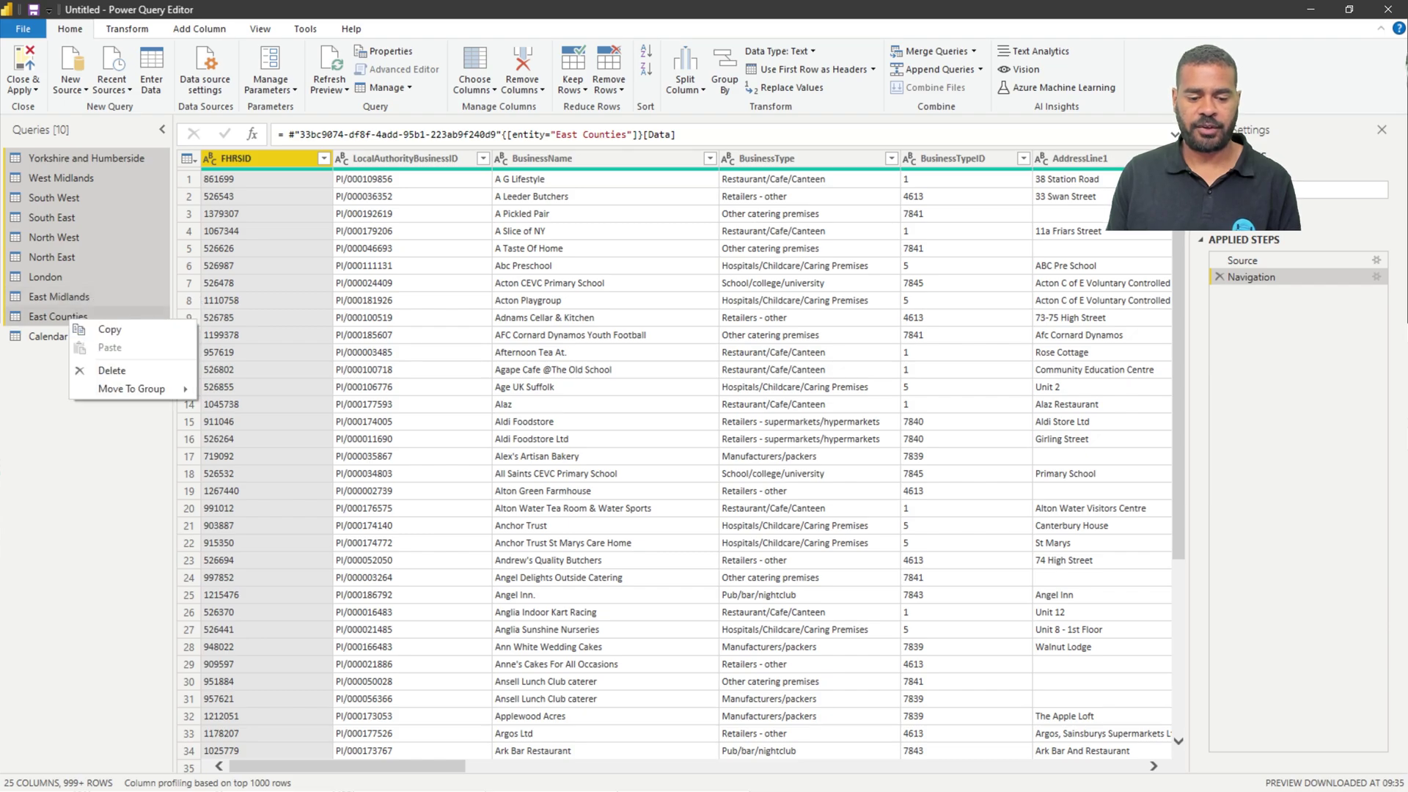
mouse_move(147, 388)
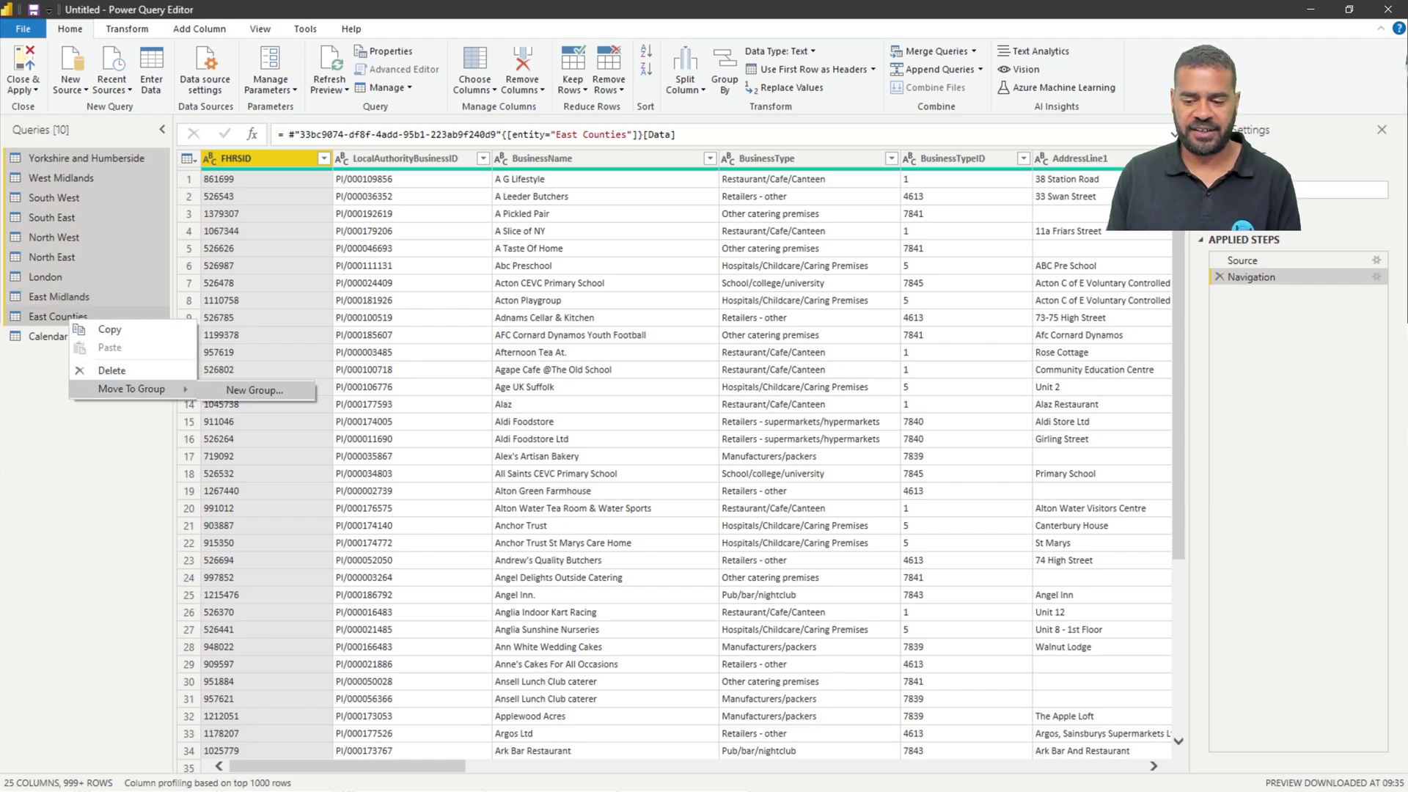
left_click(250, 392)
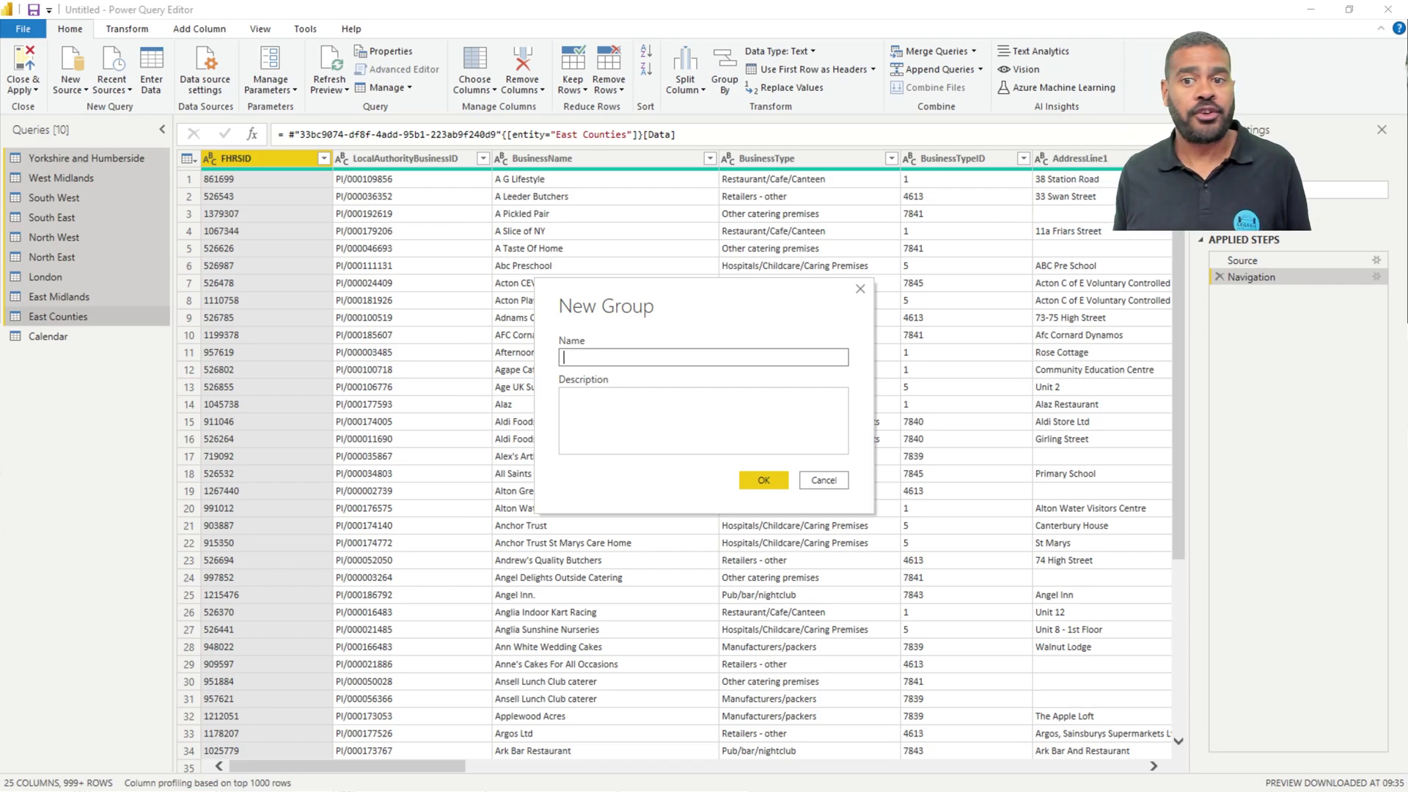
type("Regions")
key("Return")
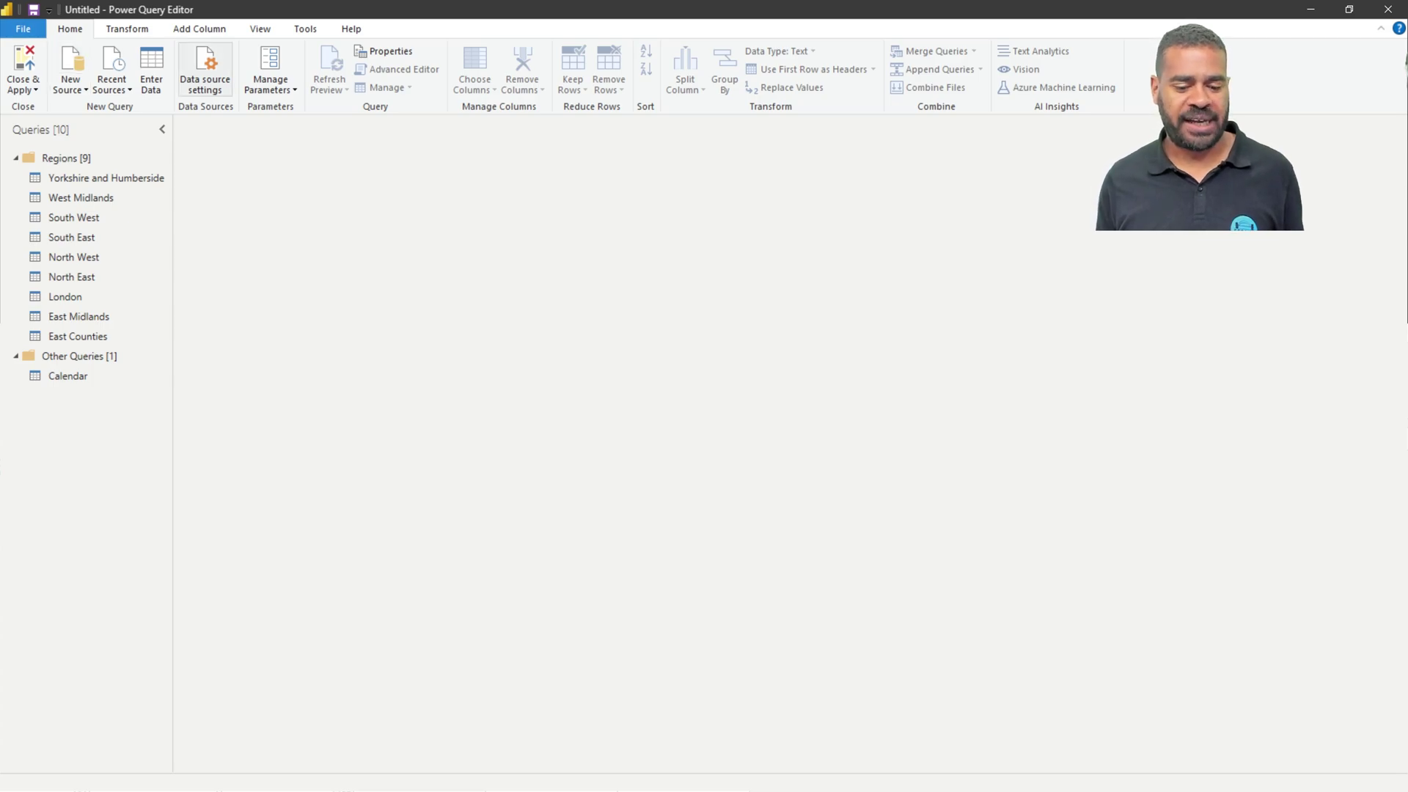
Step: Disable load for the Yorkshire and Humberside and West Midlands queries in the Regions group
right_click(94, 179)
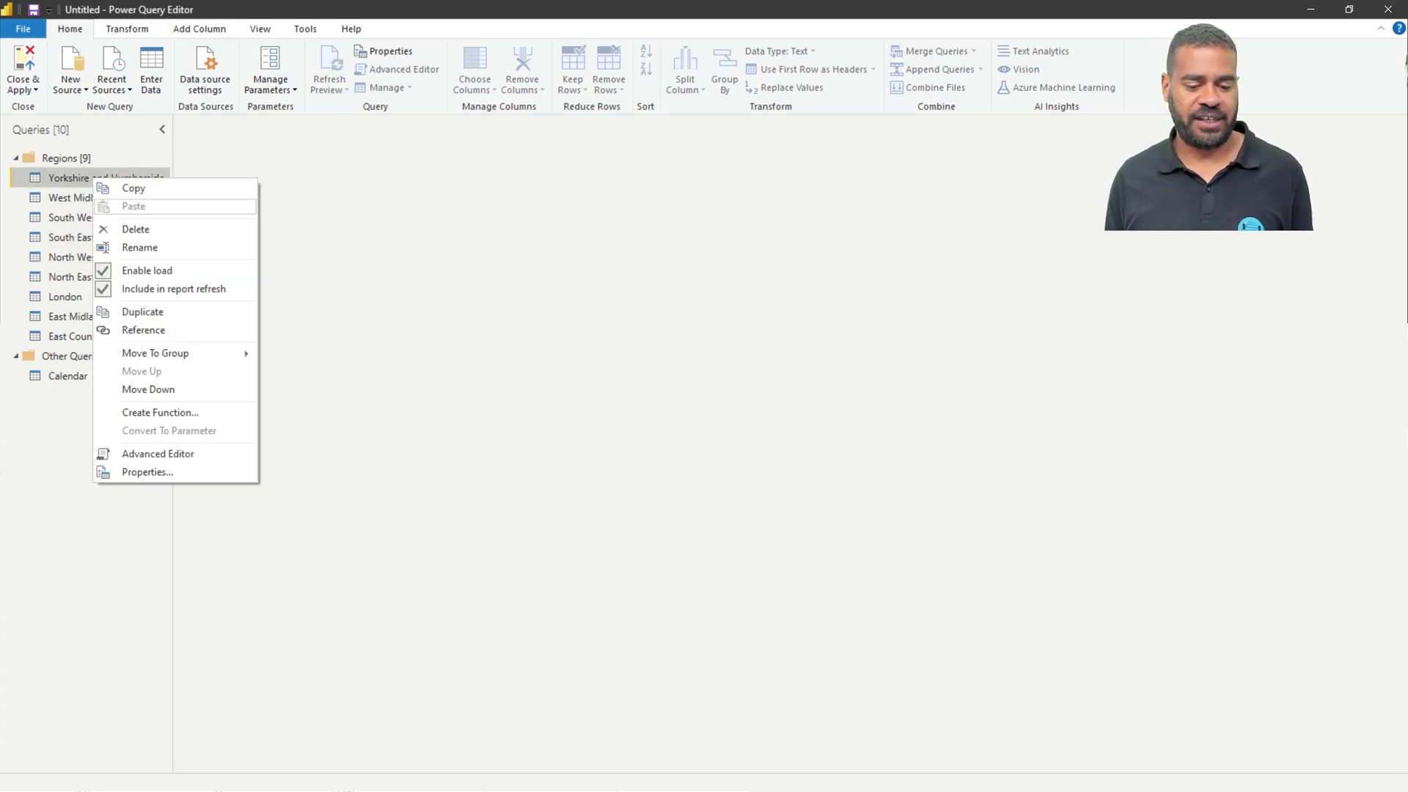
left_click(121, 271)
right_click(69, 195)
left_click(117, 284)
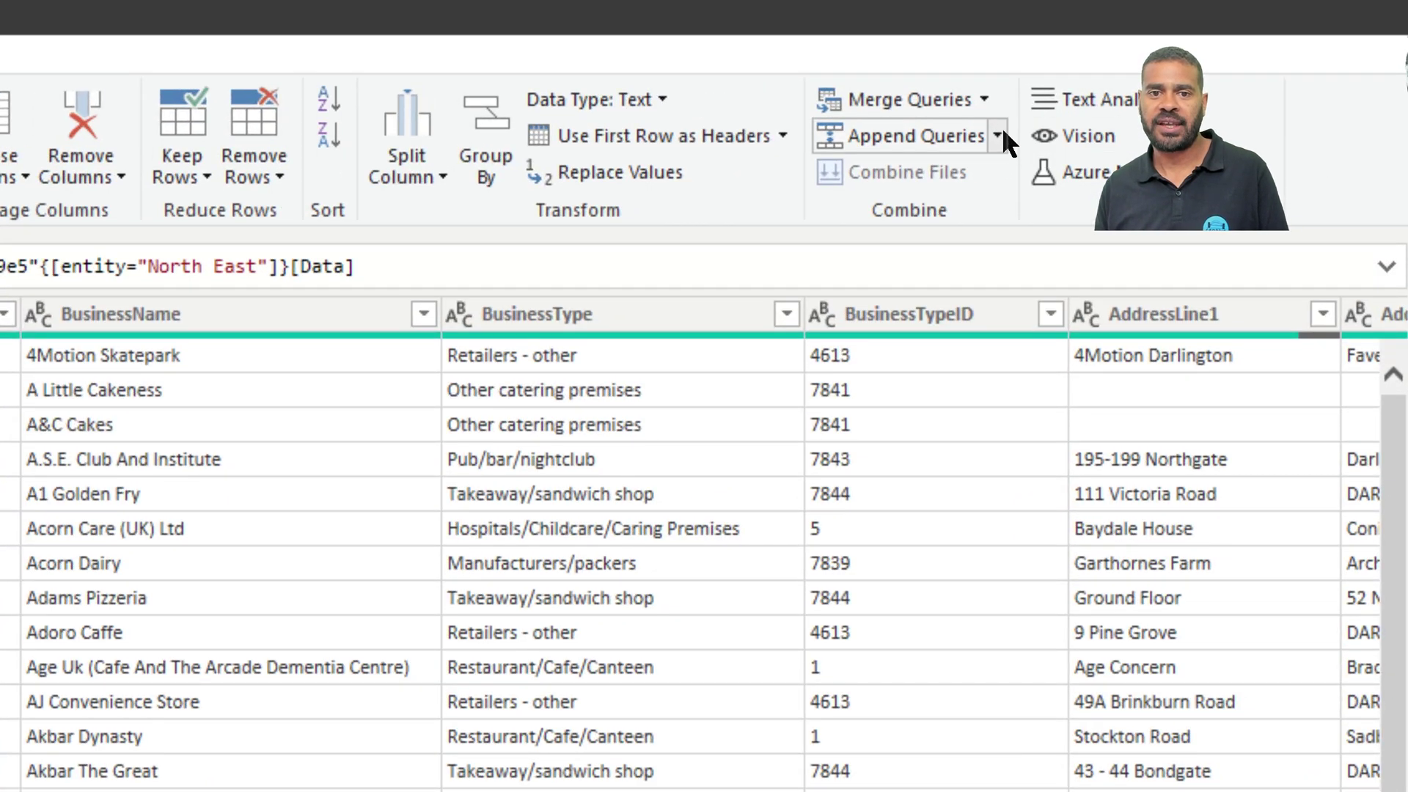
Step: Append three or more tables as a new query, adding all nine regional tables, Yorkshire and Humberside through East Counties, to the preselected North East
left_click(999, 135)
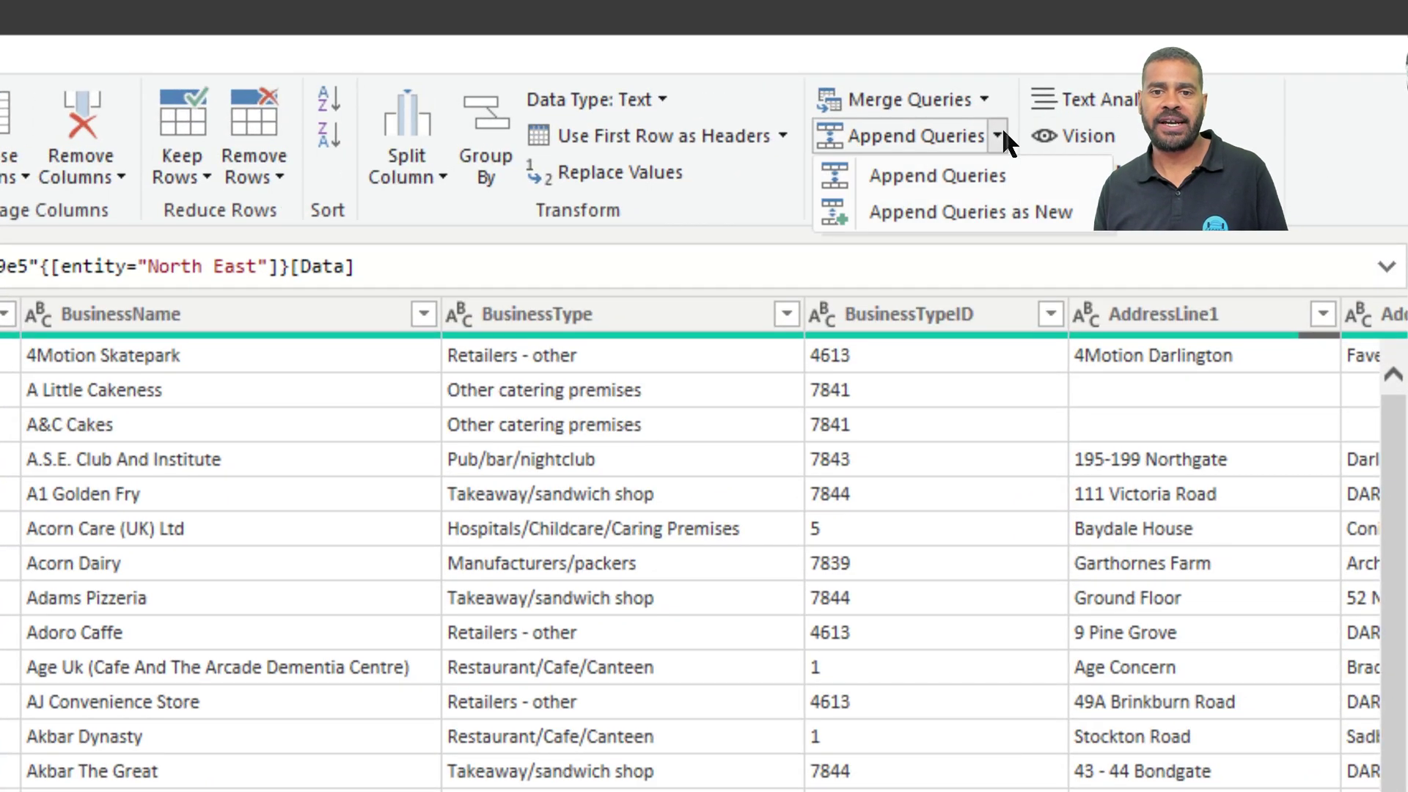
left_click(983, 202)
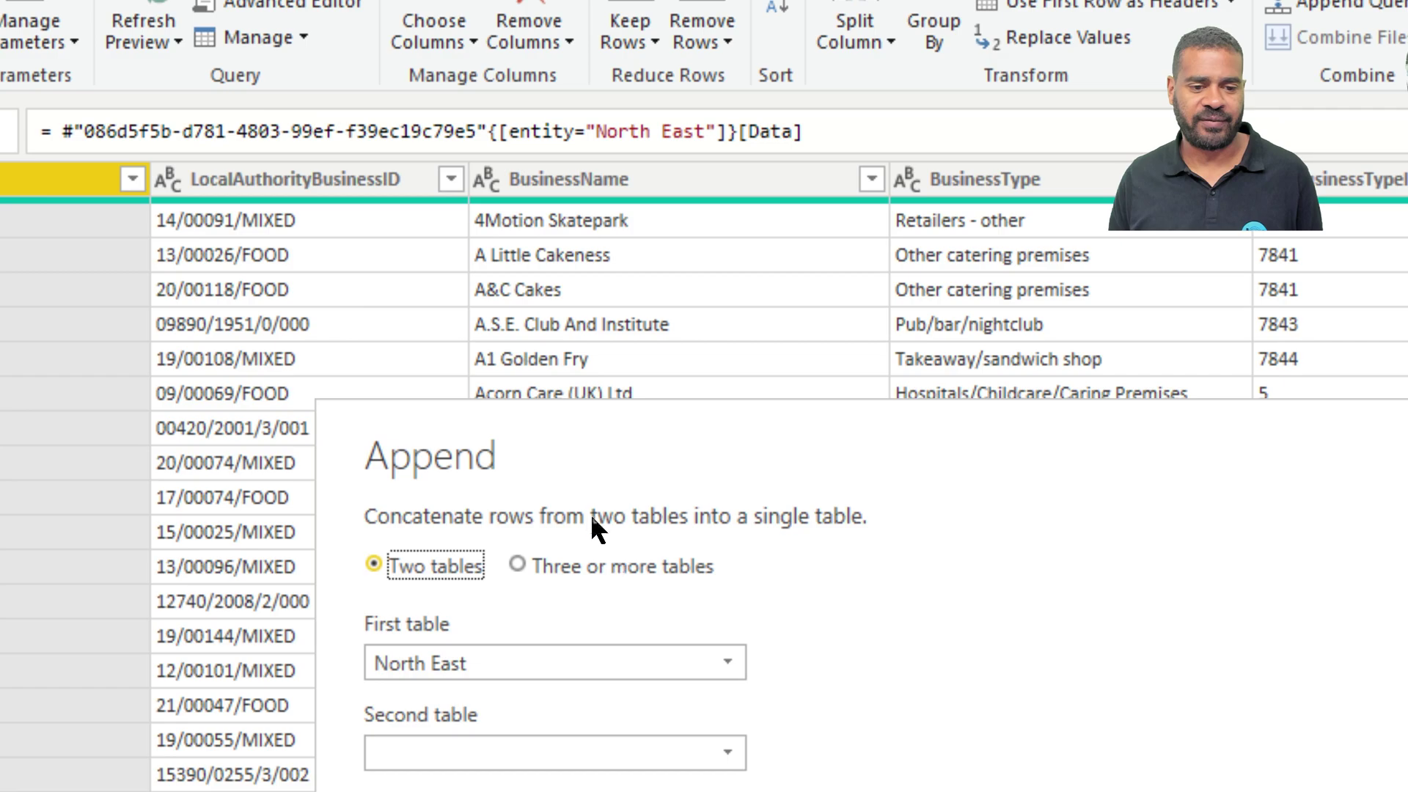
left_click(518, 566)
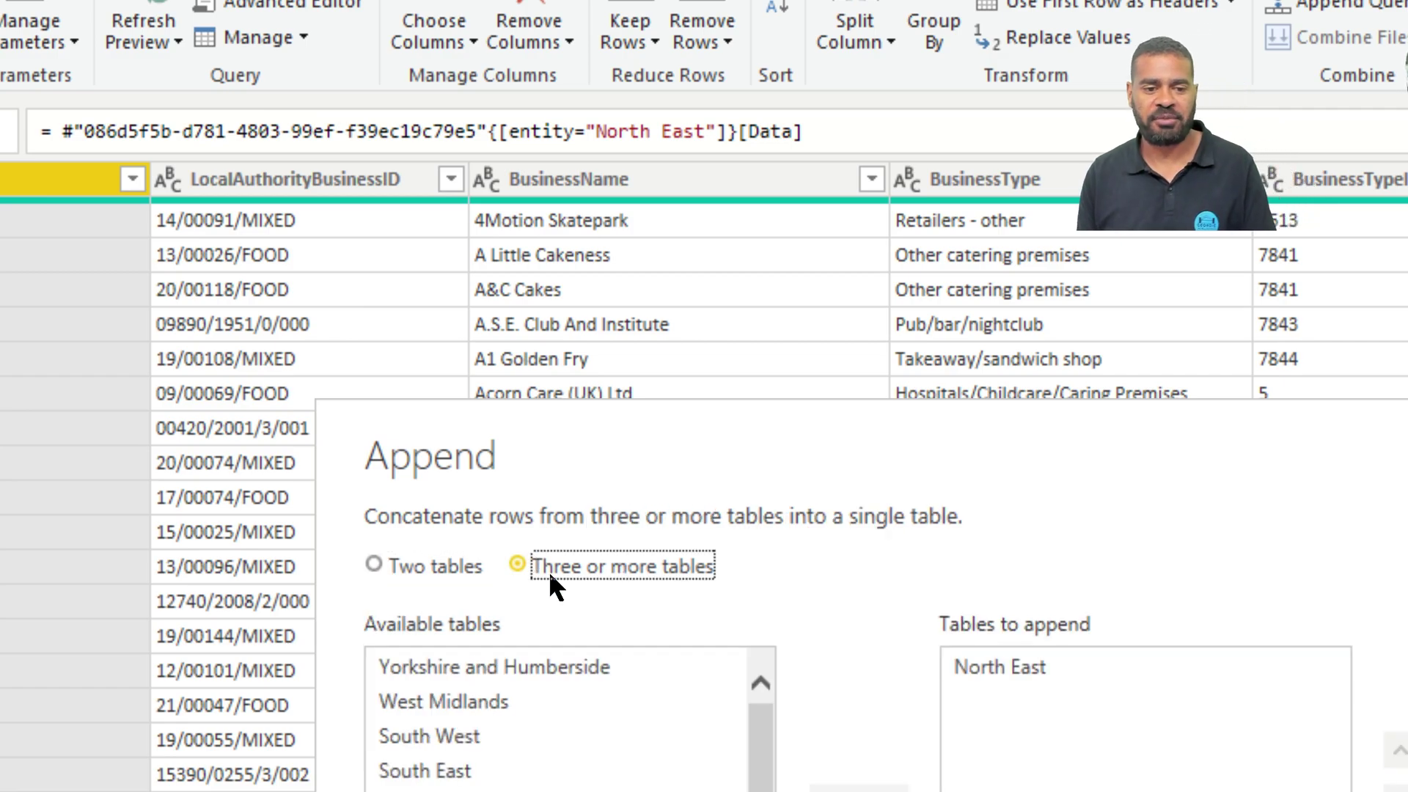
scroll(597, 565, "down", 1)
left_click(462, 617)
scroll(524, 535, "up", 1)
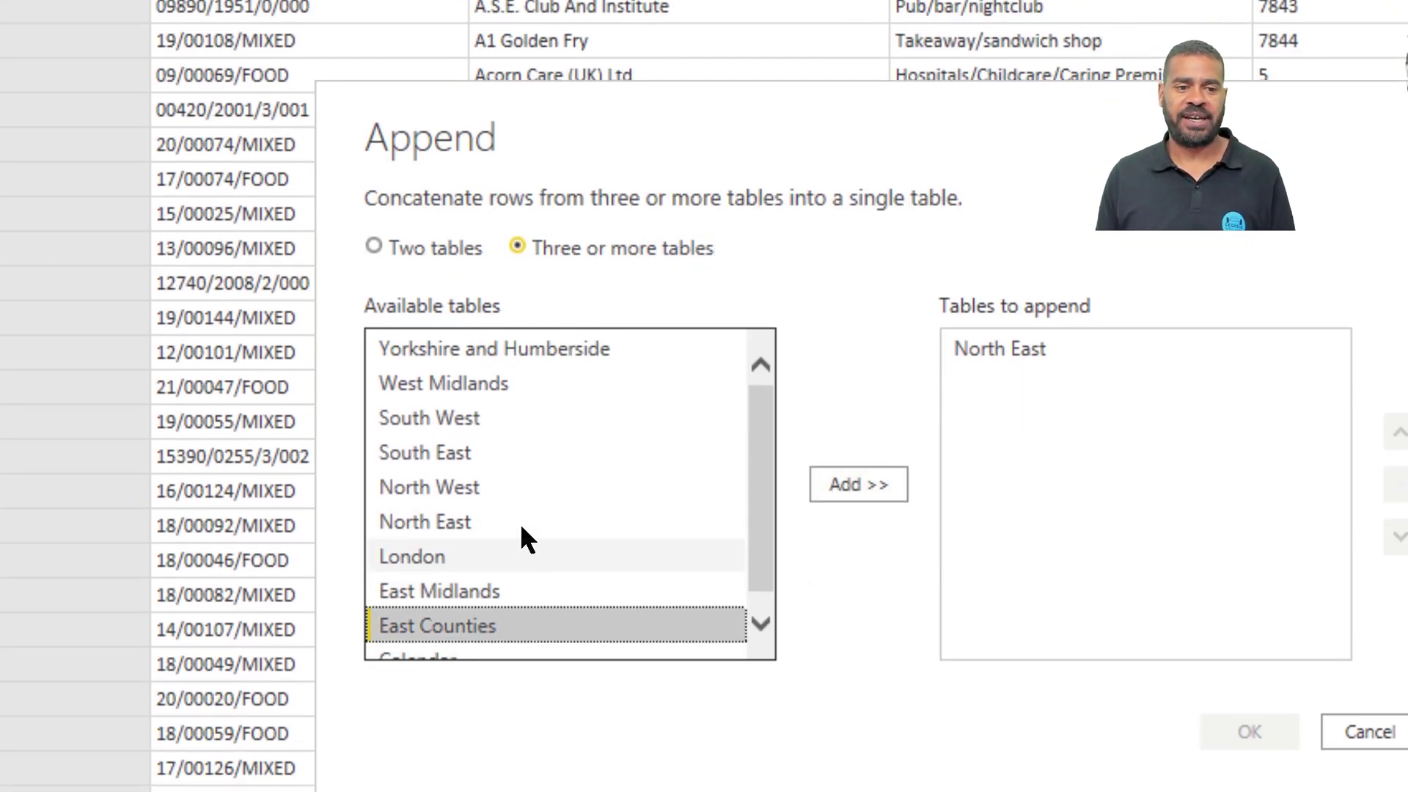
left_click(505, 351, "shift")
left_click(855, 481)
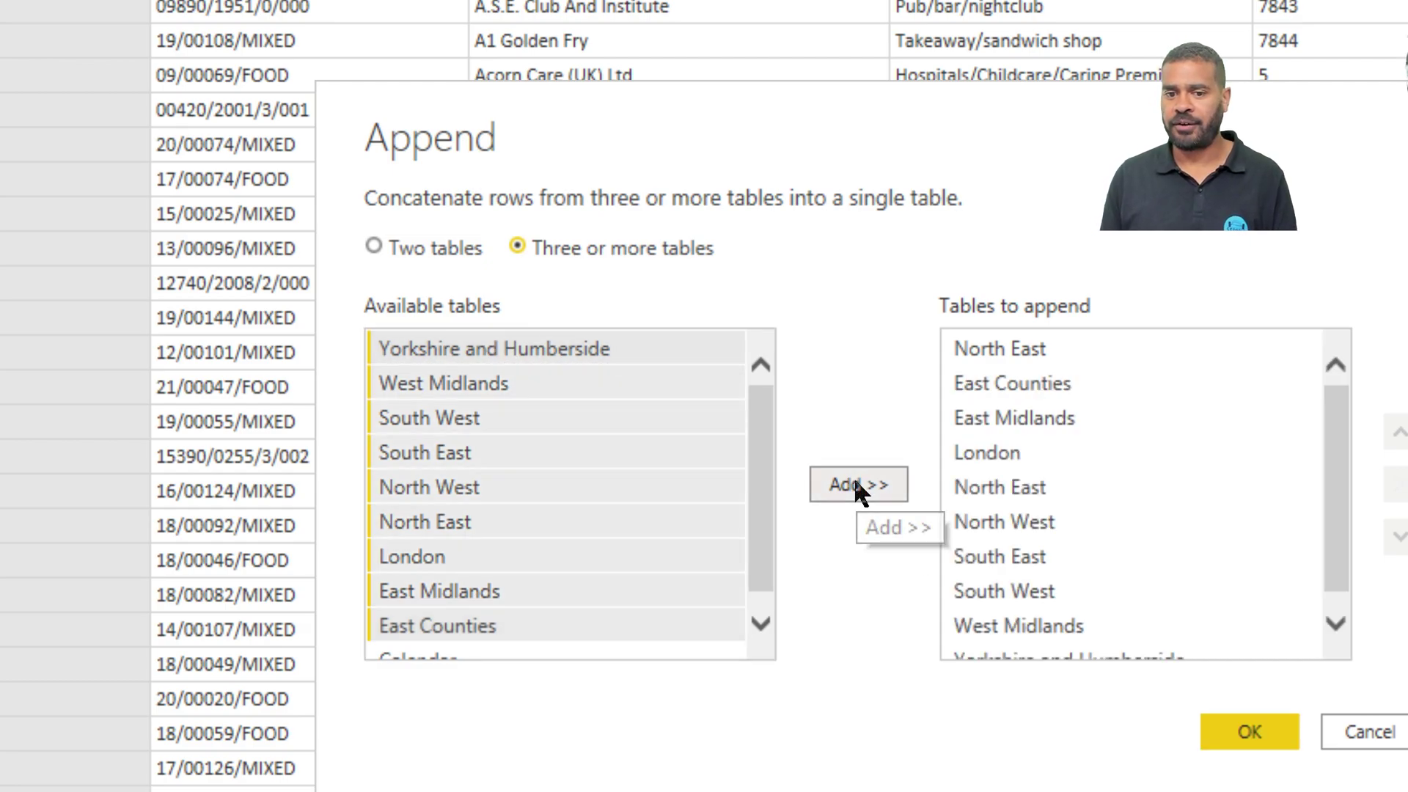
left_click(1241, 737)
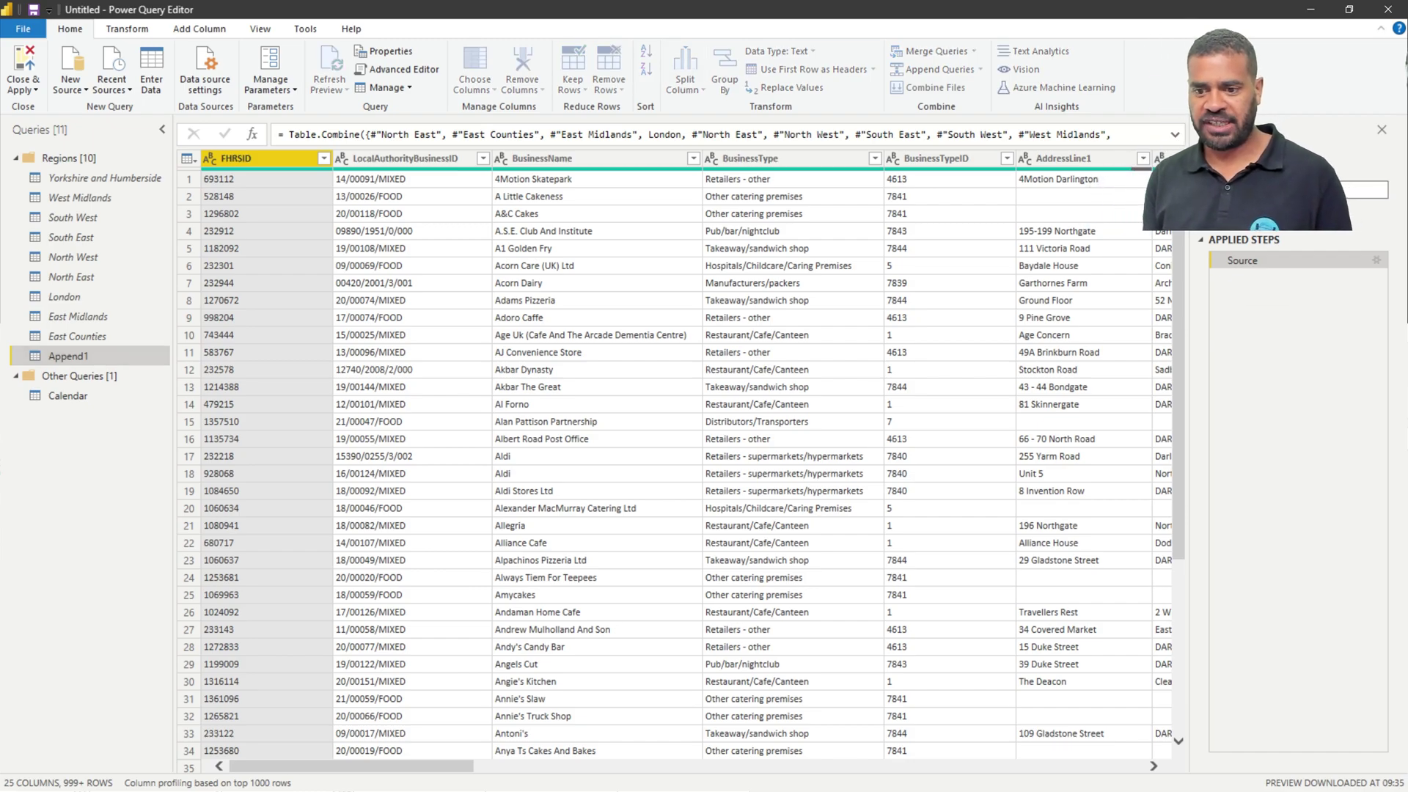
Step: Rename the new appended query to "AllTemp" and disable its load
key("Return")
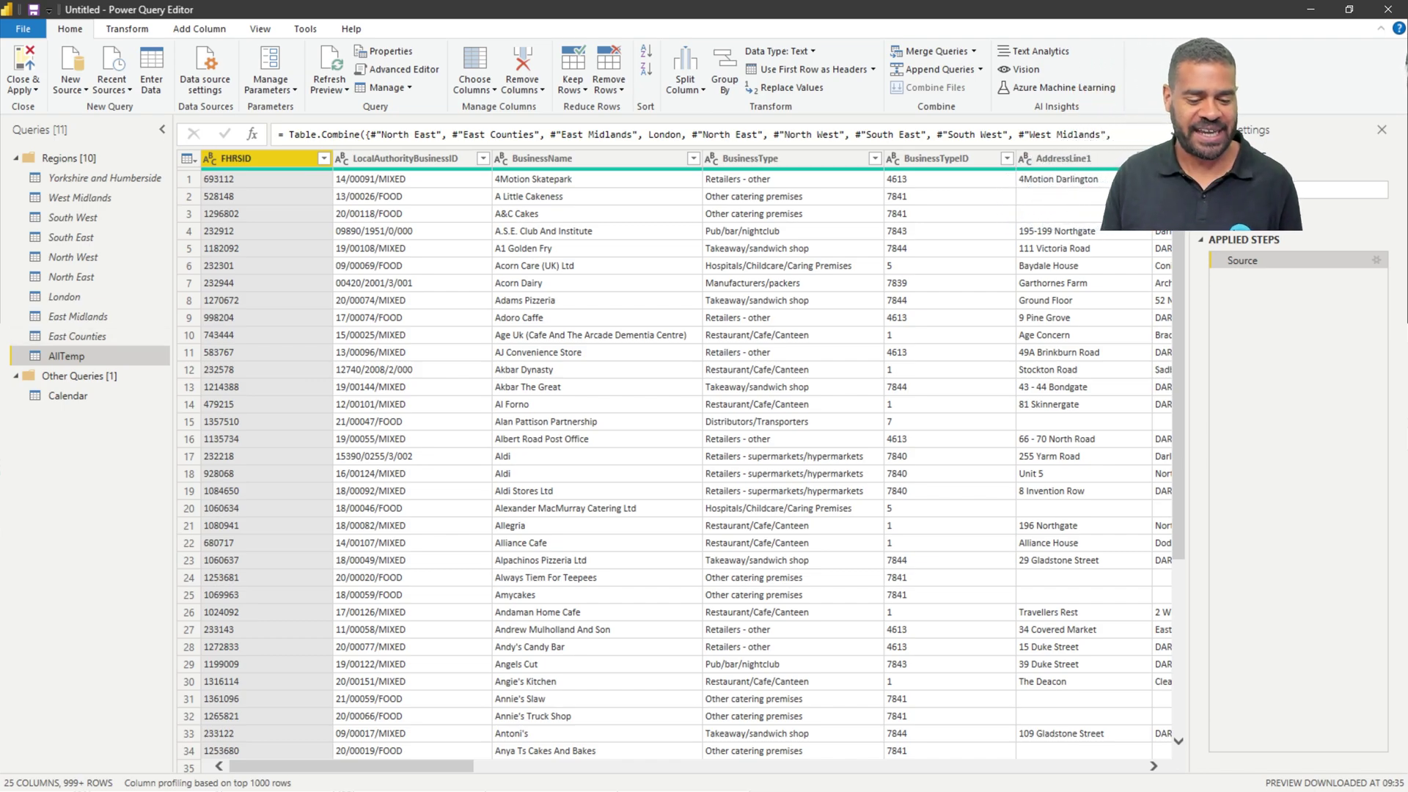
right_click(90, 356)
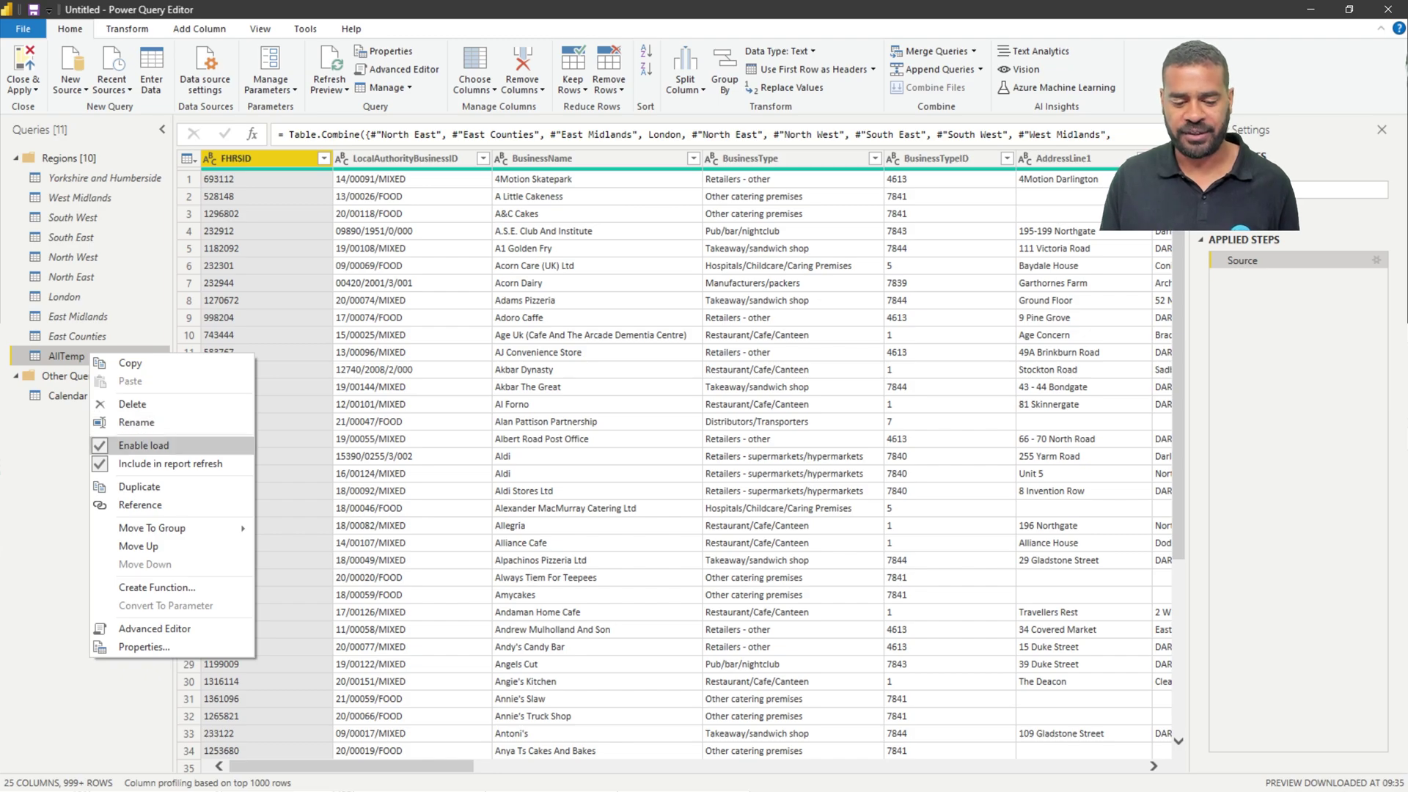
left_click(144, 445)
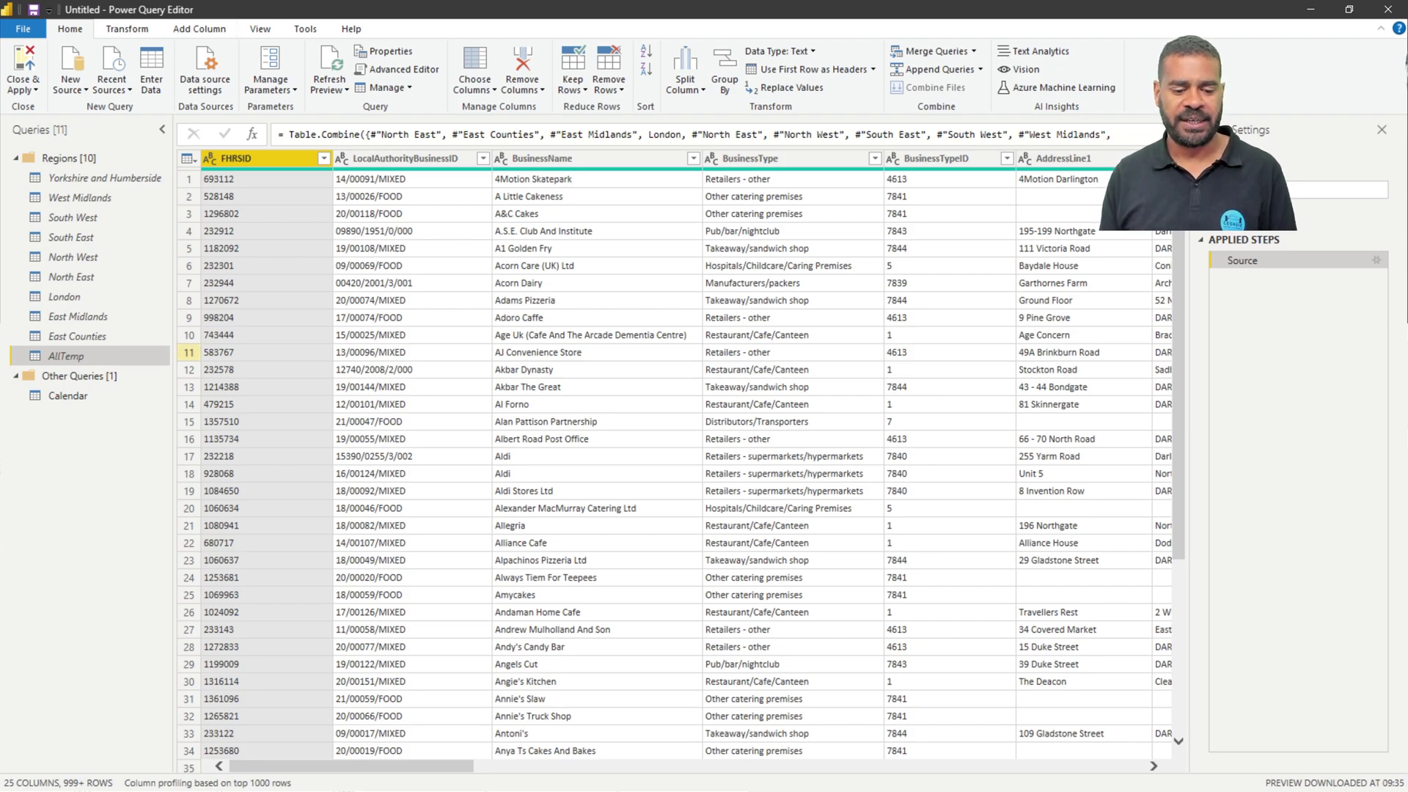
Step: Create a reference of the AllTemp query, move it into Other Queries and rename it "Types"
right_click(60, 360)
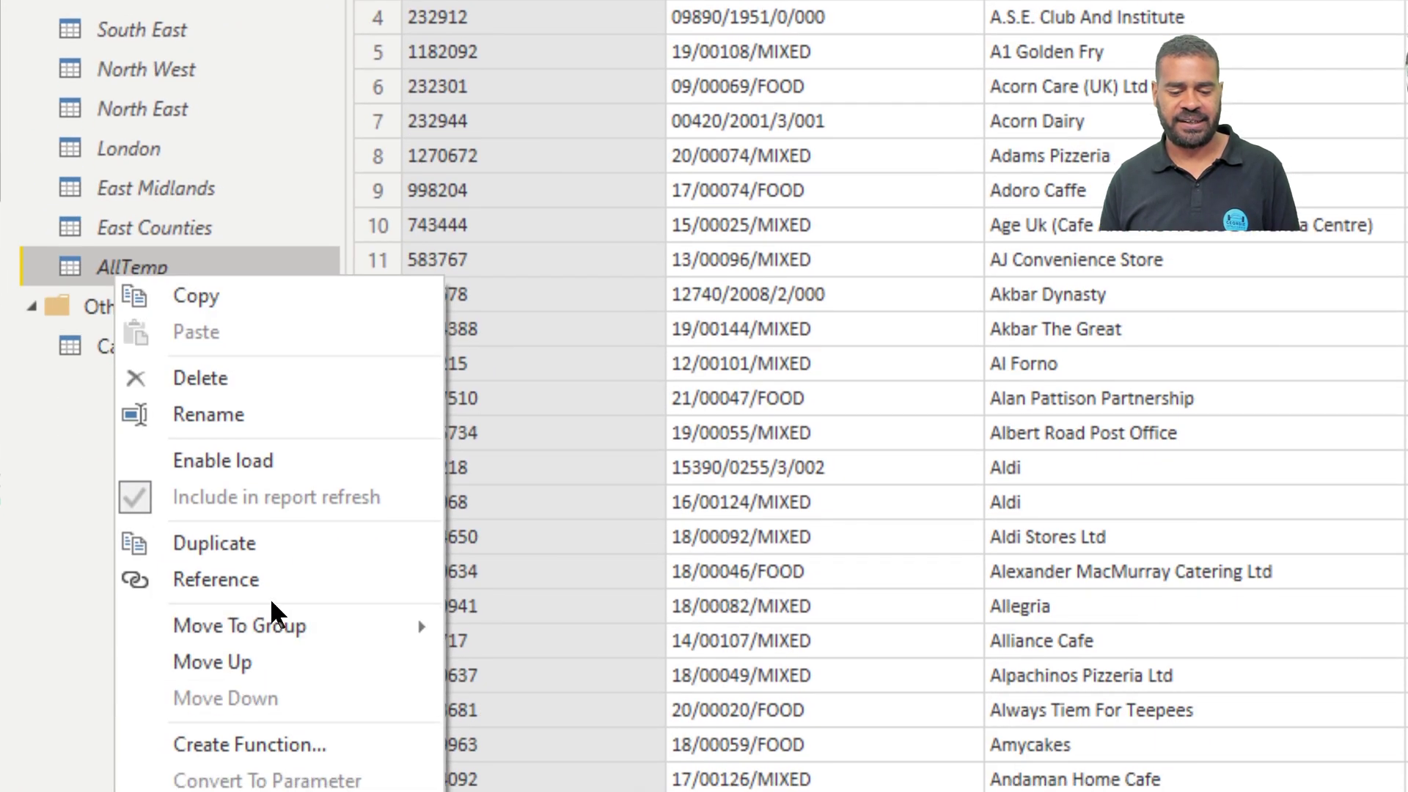
left_click(277, 579)
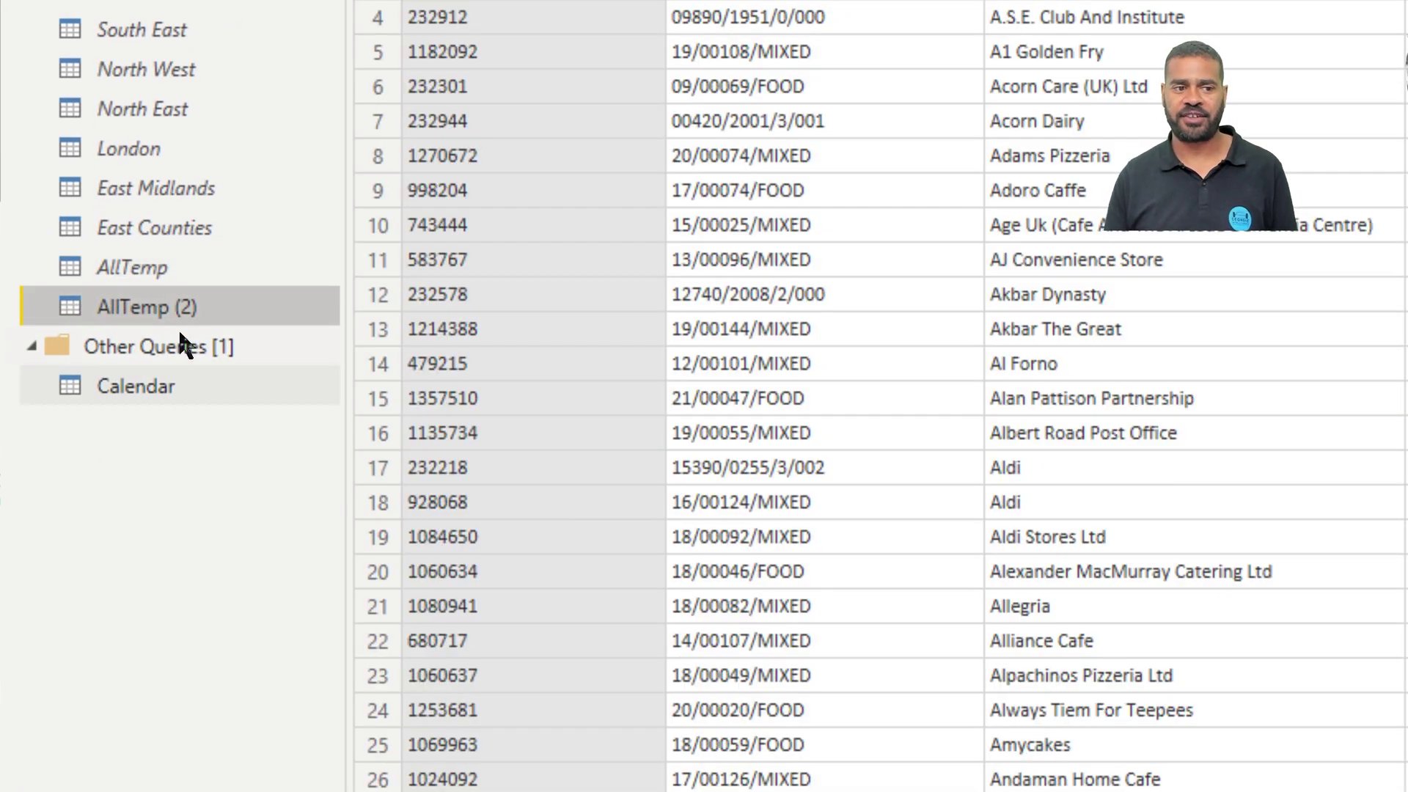
left_click_drag(147, 306, 143, 346)
right_click(194, 389)
left_click(276, 535)
type("Types")
key("Return")
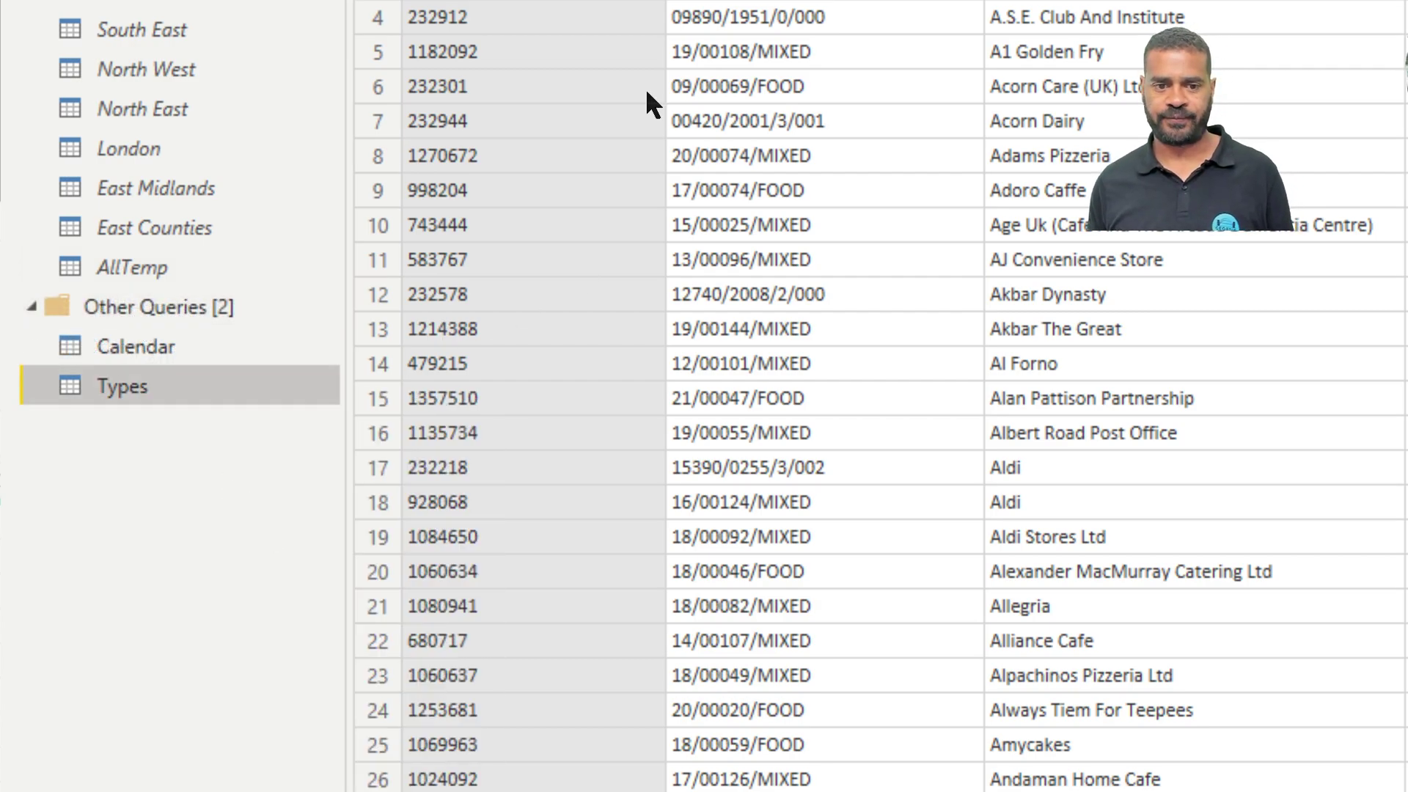
Step: Change the data type of the Types query's BusinessTypeID column to Whole Number
scroll(538, 279, "down", 3)
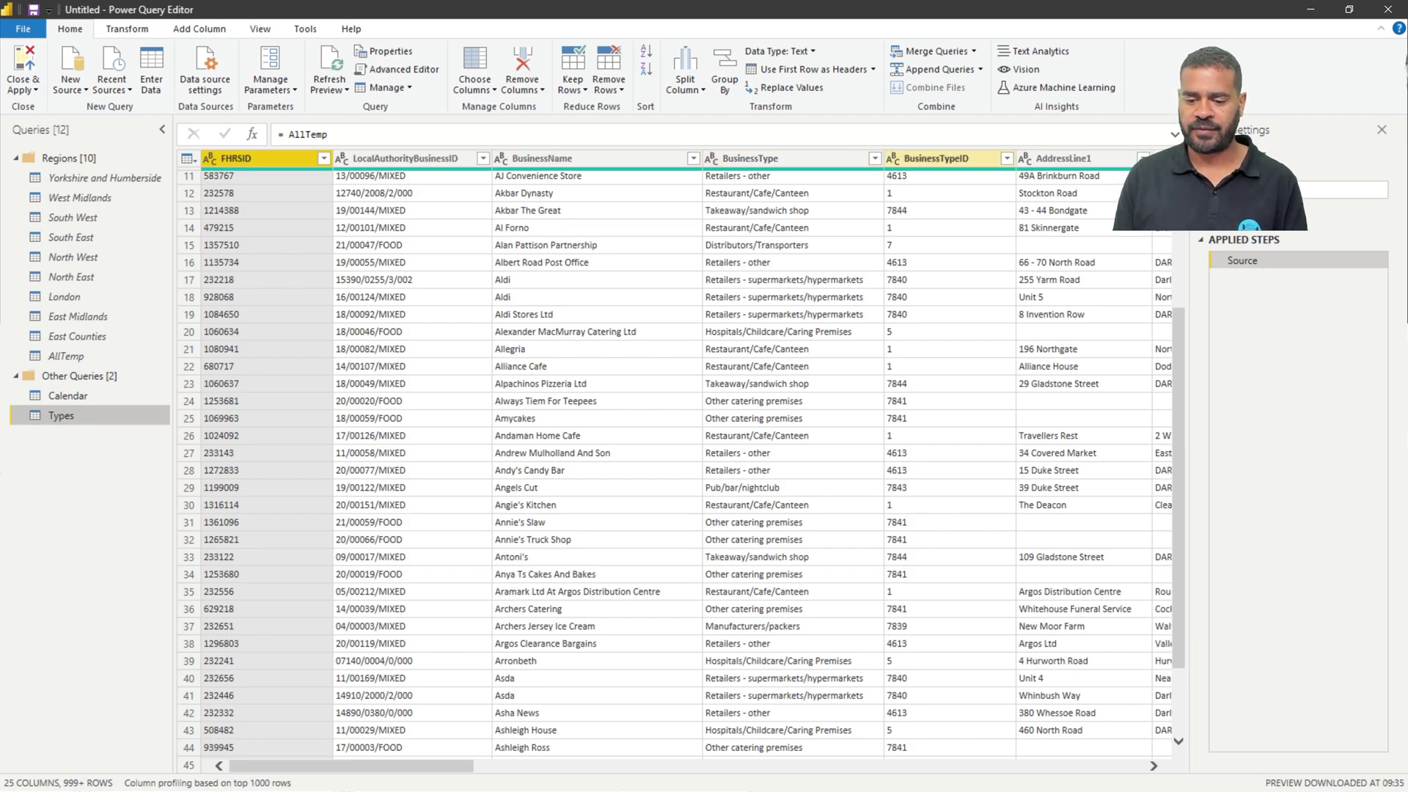
left_click(892, 159)
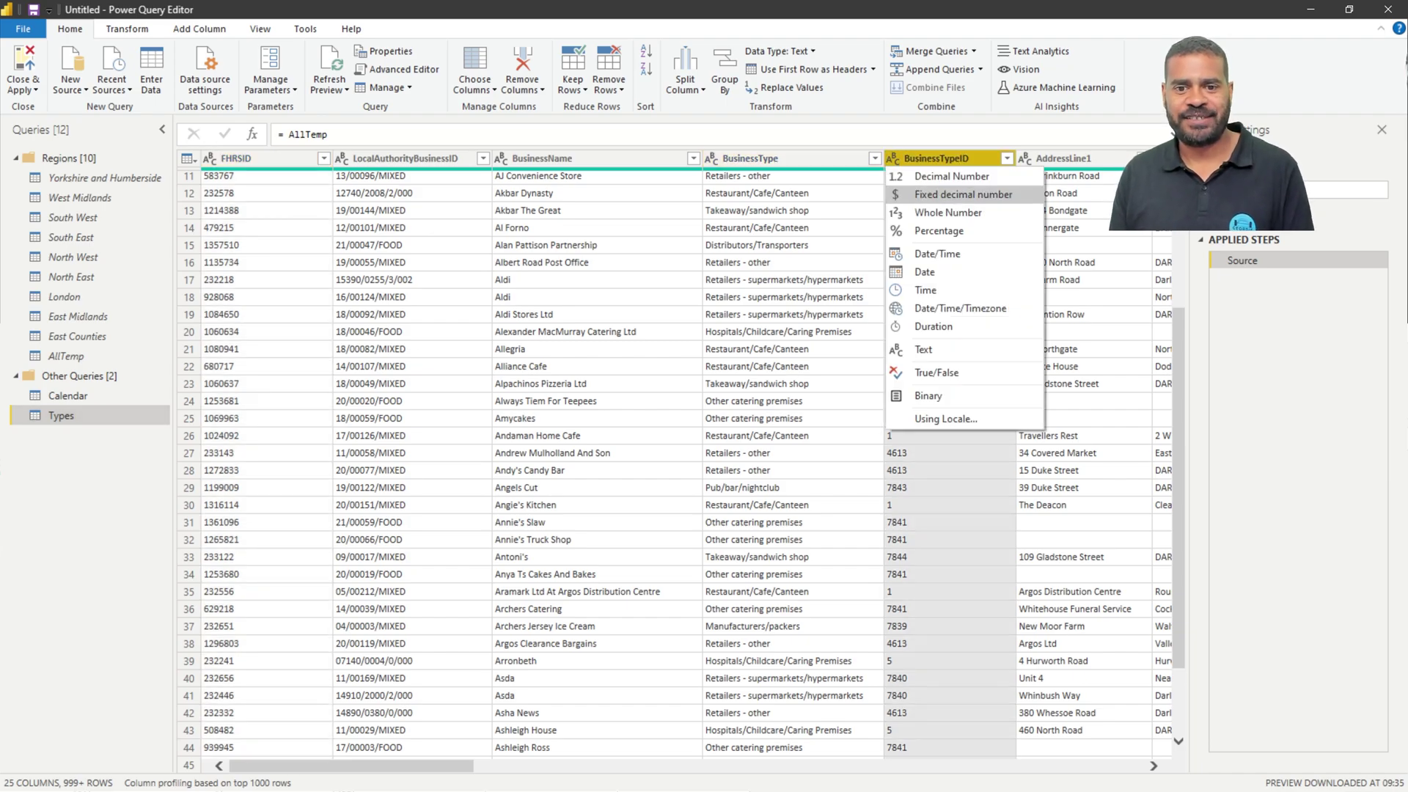
left_click(931, 211)
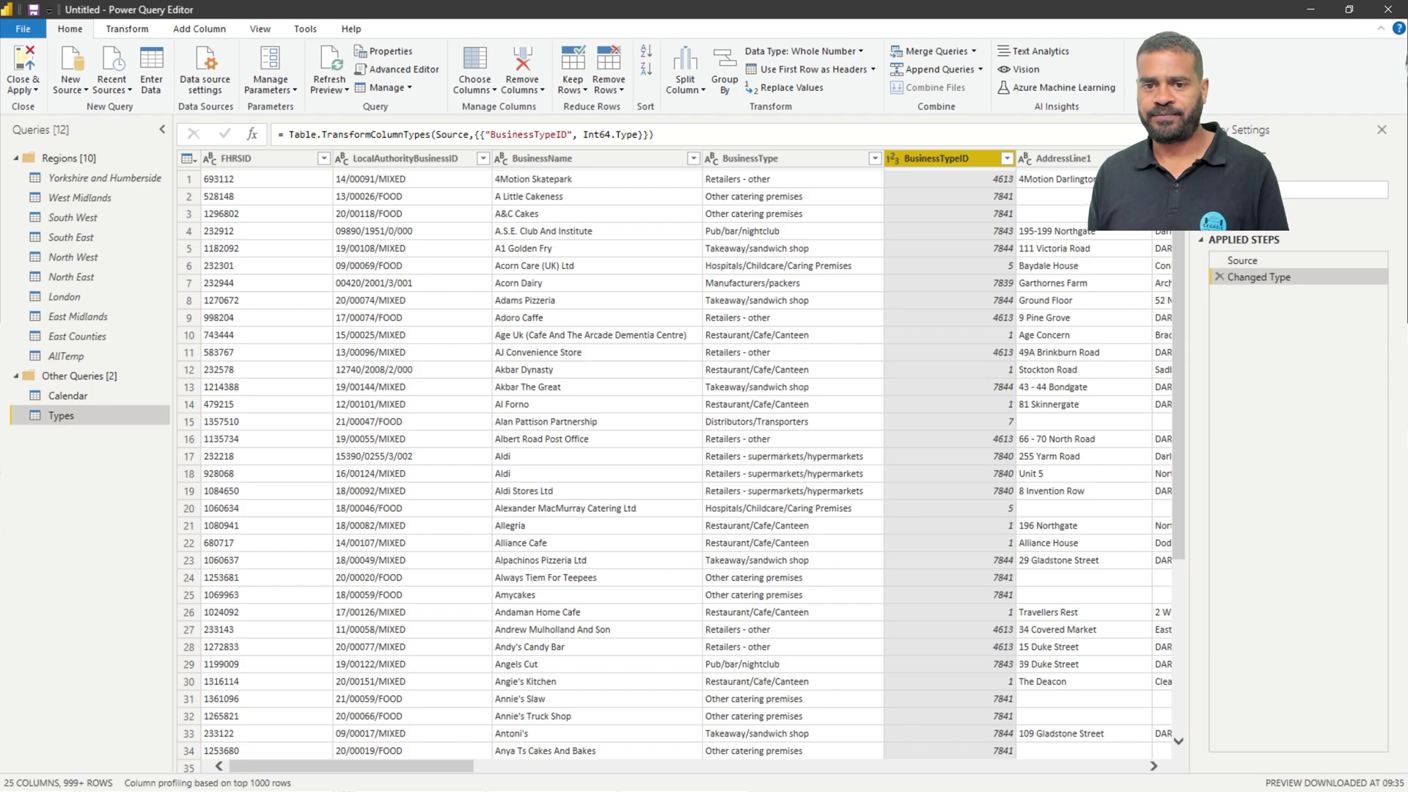
Step: Keep only the BusinessTypeID and BusinessType columns in the Types query and remove duplicates based on BusinessTypeID
left_click(755, 159, "ctrl")
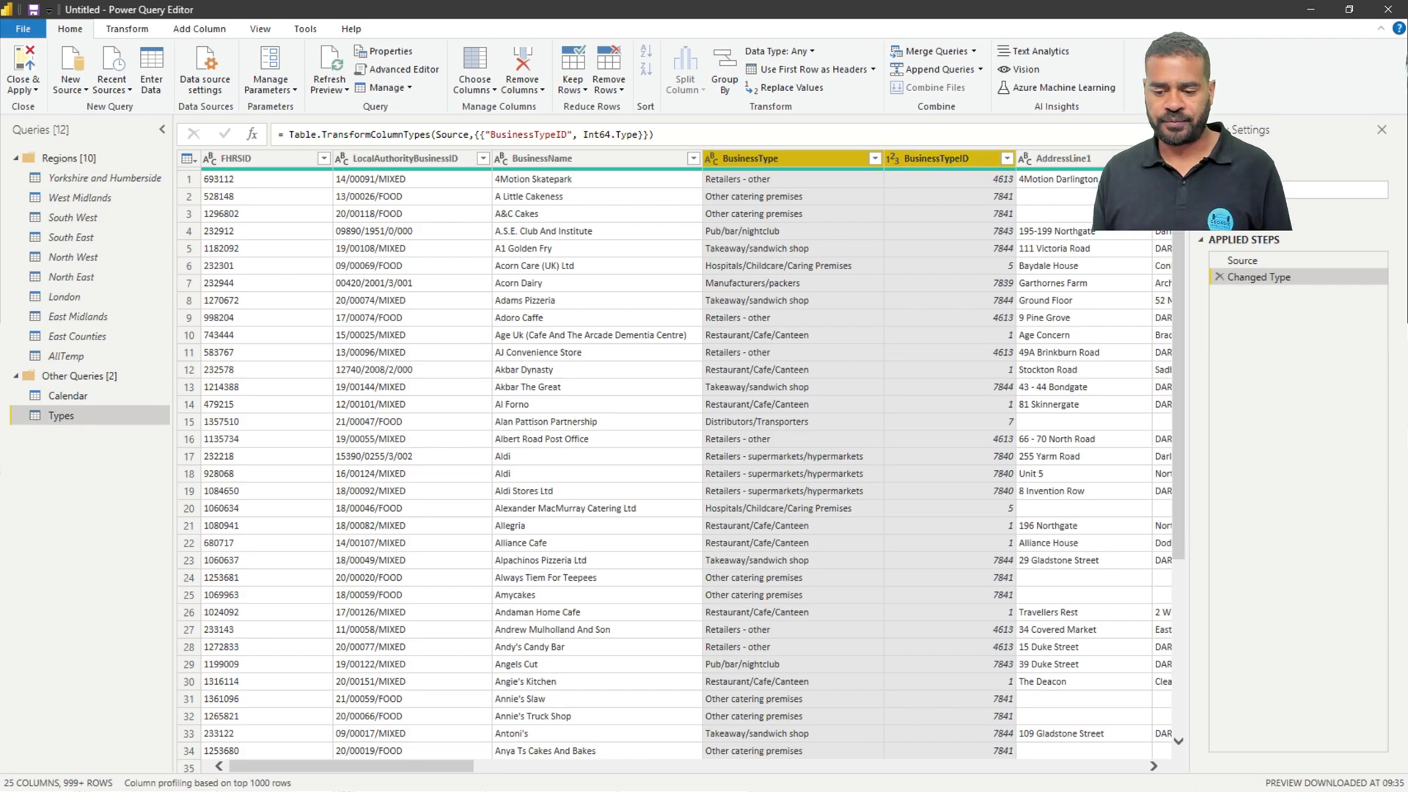
right_click(928, 158)
left_click(968, 206)
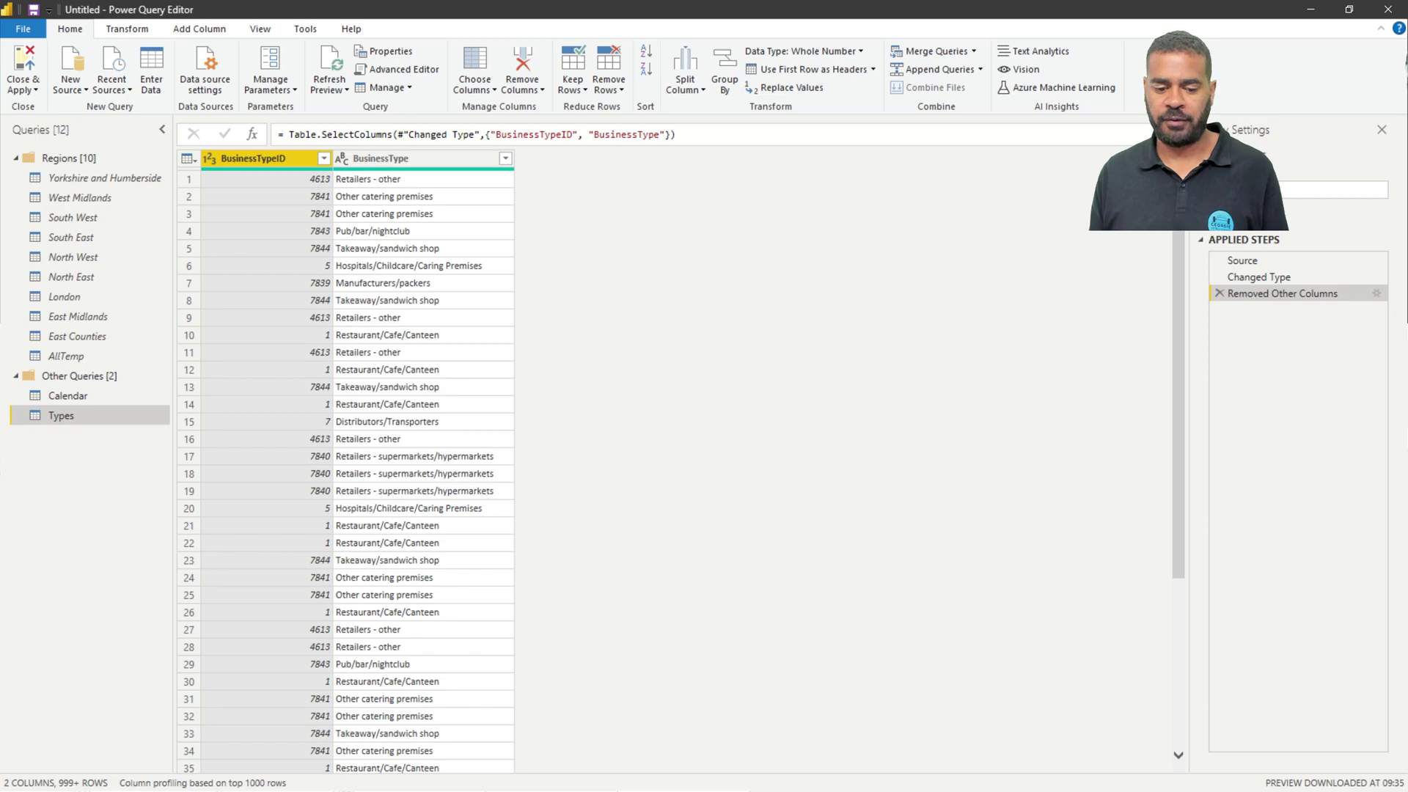
right_click(283, 159)
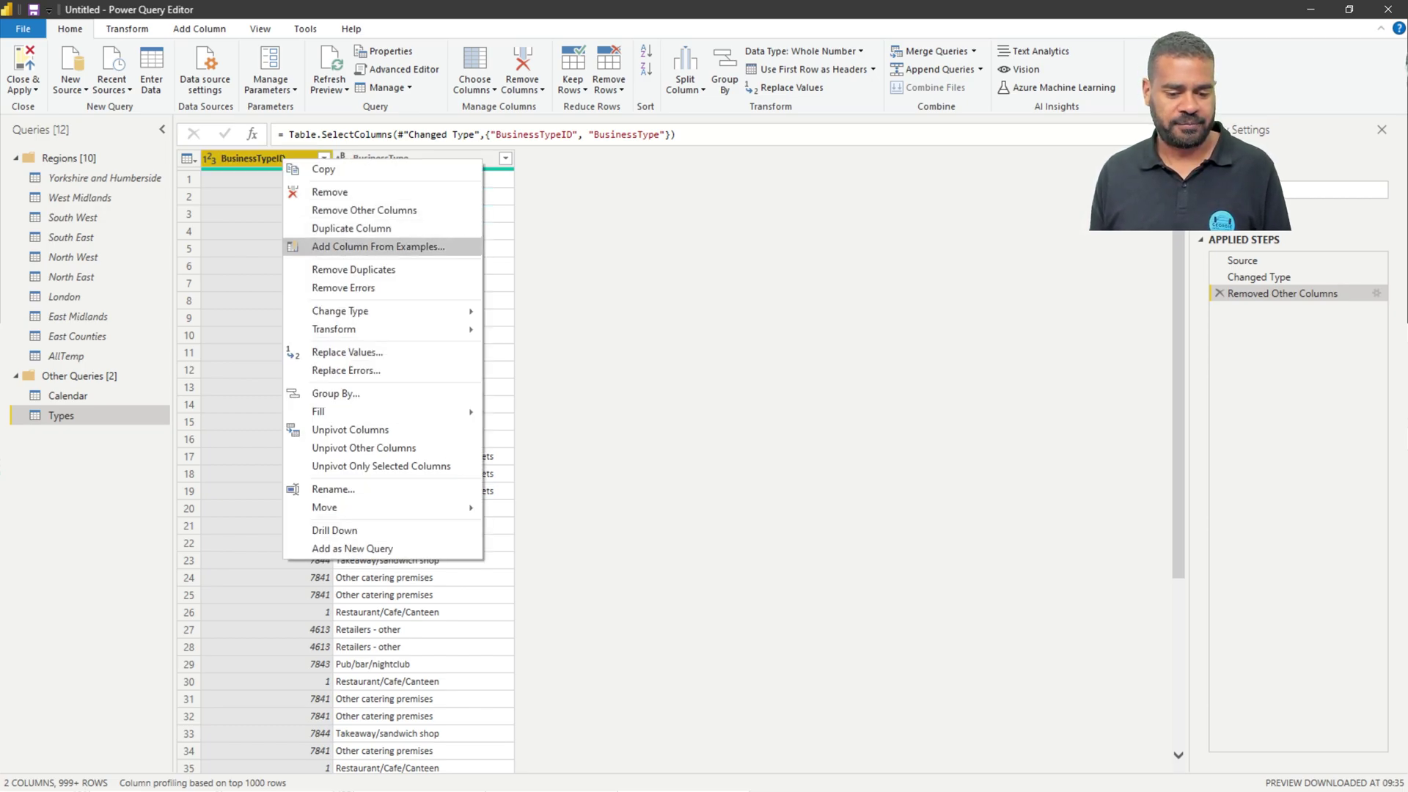
left_click(353, 269)
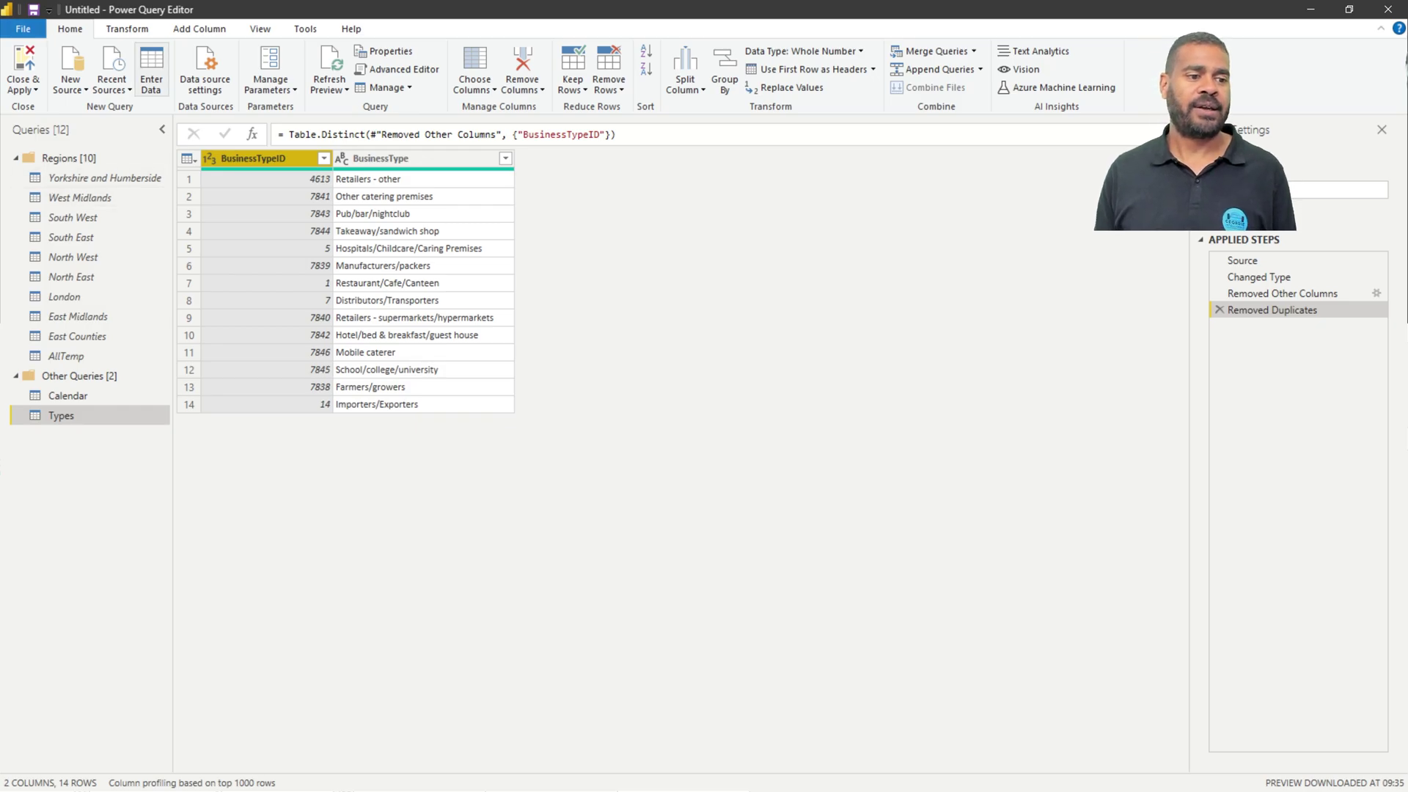
Step: Create another reference of the AllTemp query, move it into Other Queries and rename it "Authorities"
left_click(70, 356)
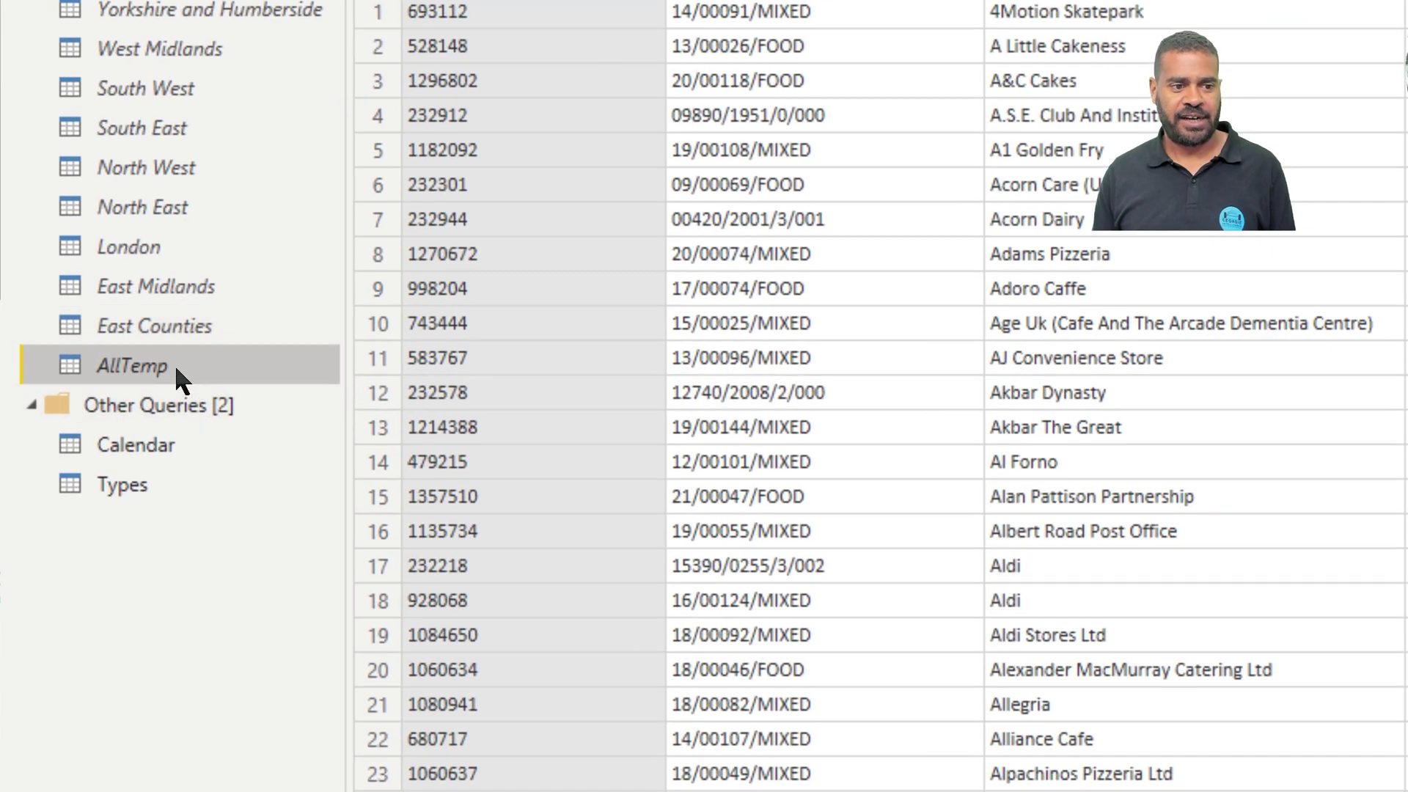
right_click(87, 356)
left_click(283, 669)
left_click_drag(132, 402, 157, 525)
right_click(157, 525)
left_click(230, 664)
type("Authorities")
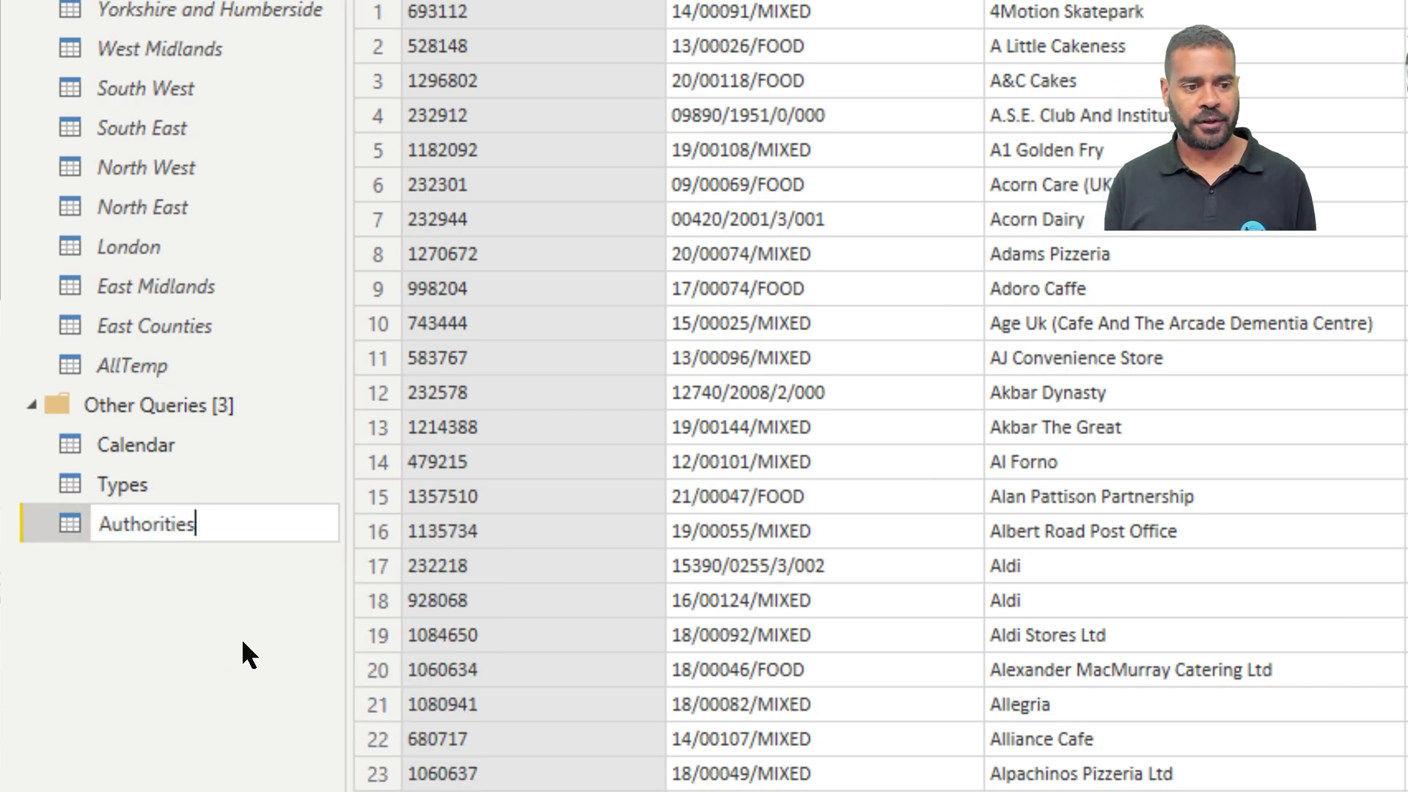
key("Return")
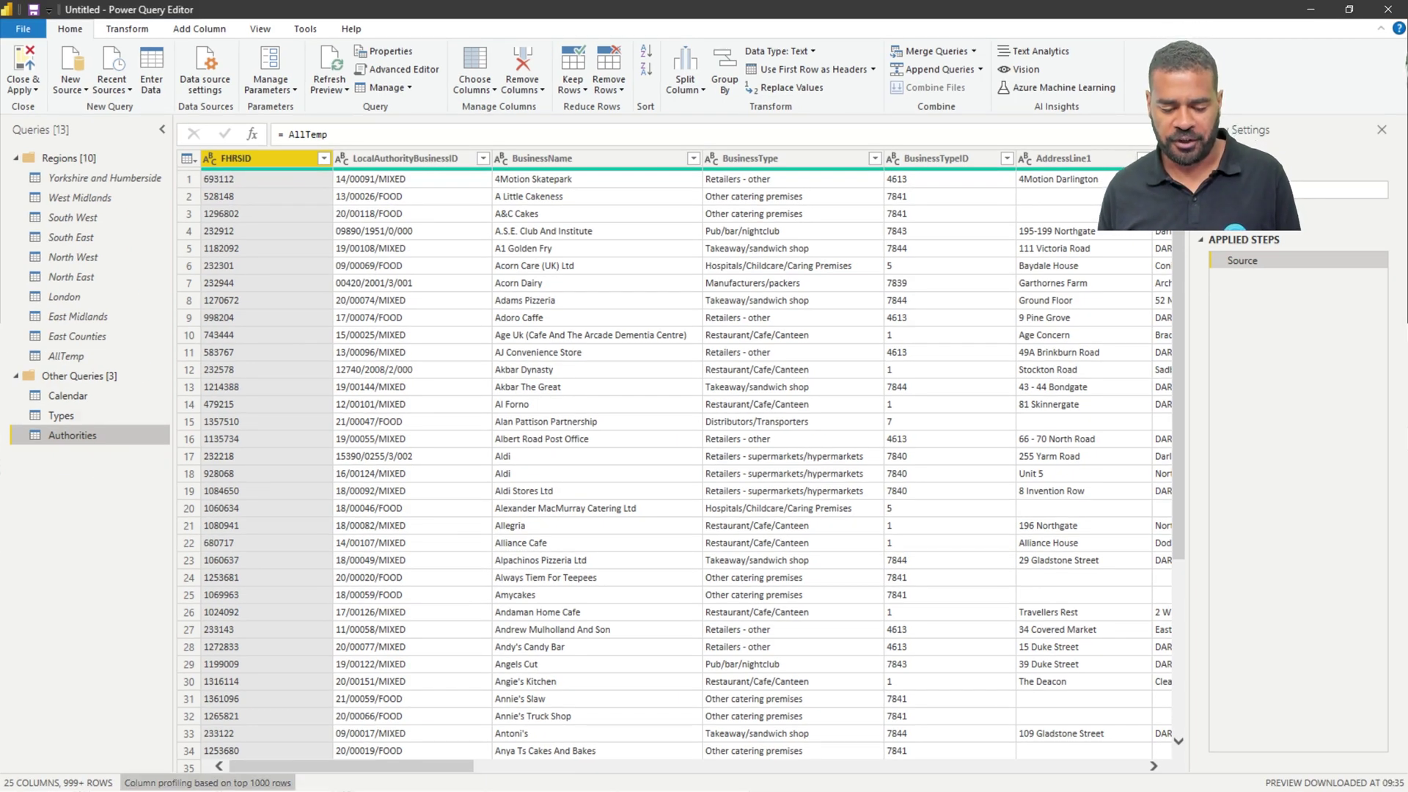
Step: Change the data type of the Authorities query's LocalAuthorityCode column to Whole Number
scroll(675, 462, "right", 10)
scroll(675, 462, "right", 8)
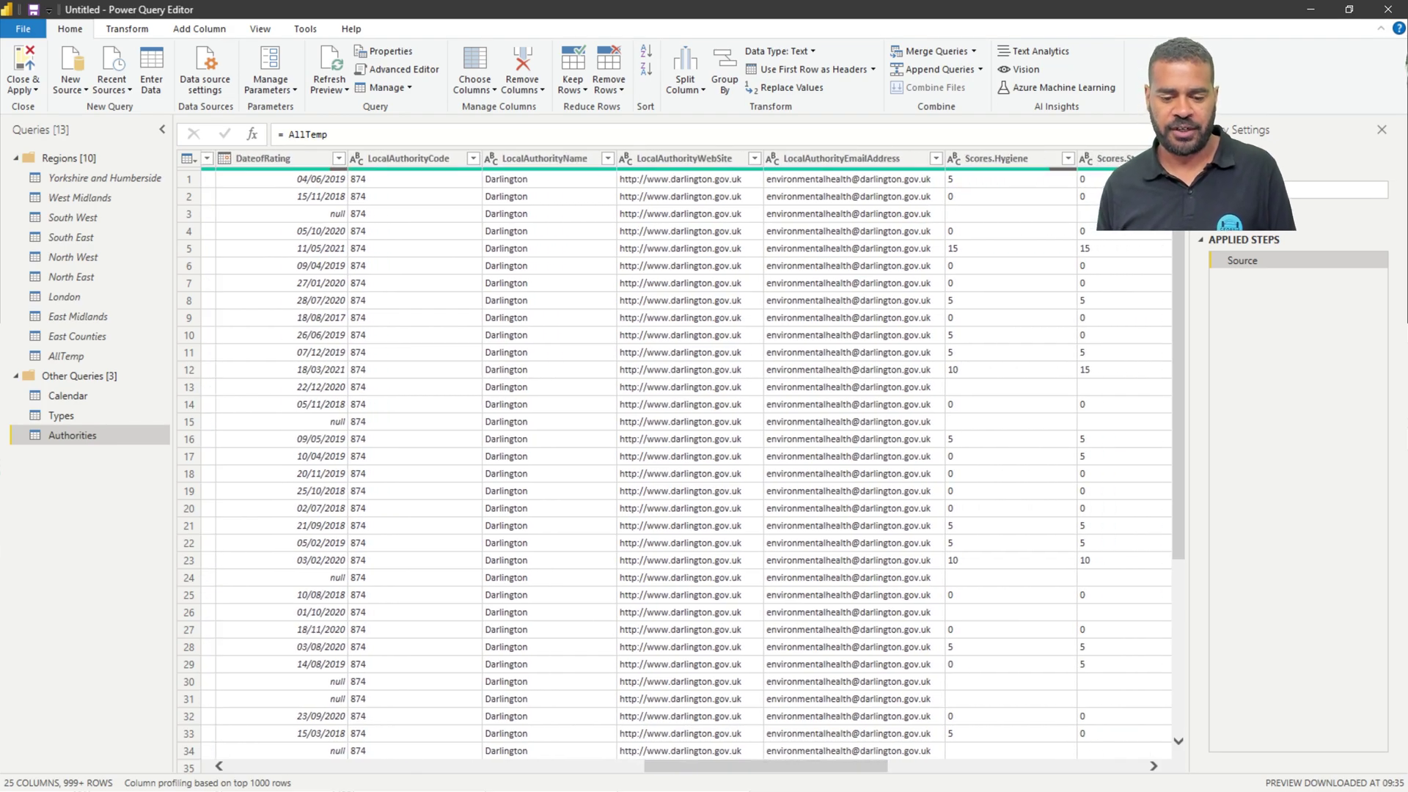
left_click(357, 159)
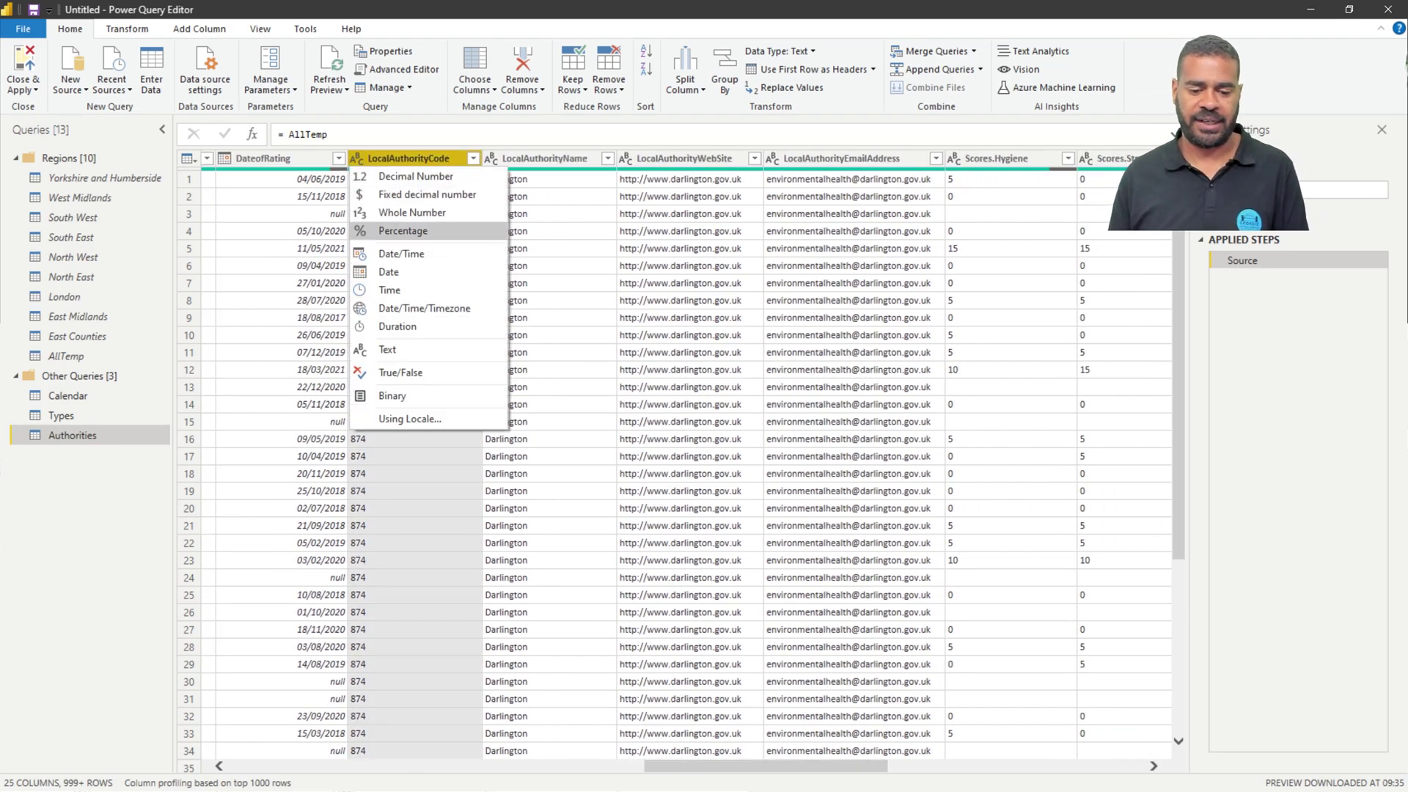
left_click(411, 213)
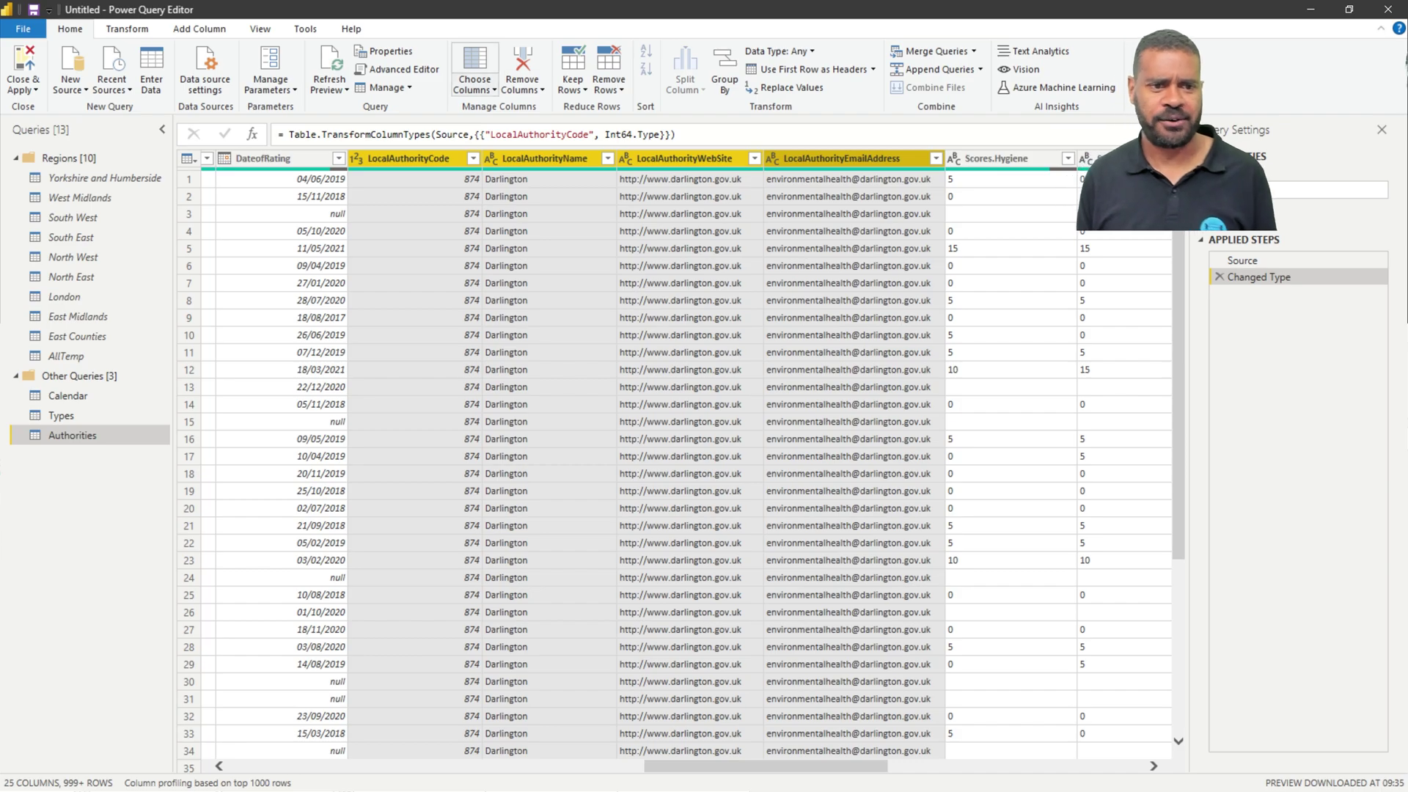
Step: Keep only LocalAuthorityCode, LocalAuthorityName, LocalAuthorityWebSite and LocalAuthorityEmailAddress in the Authorities query, and remove duplicates based on LocalAuthorityCode
right_click(422, 158)
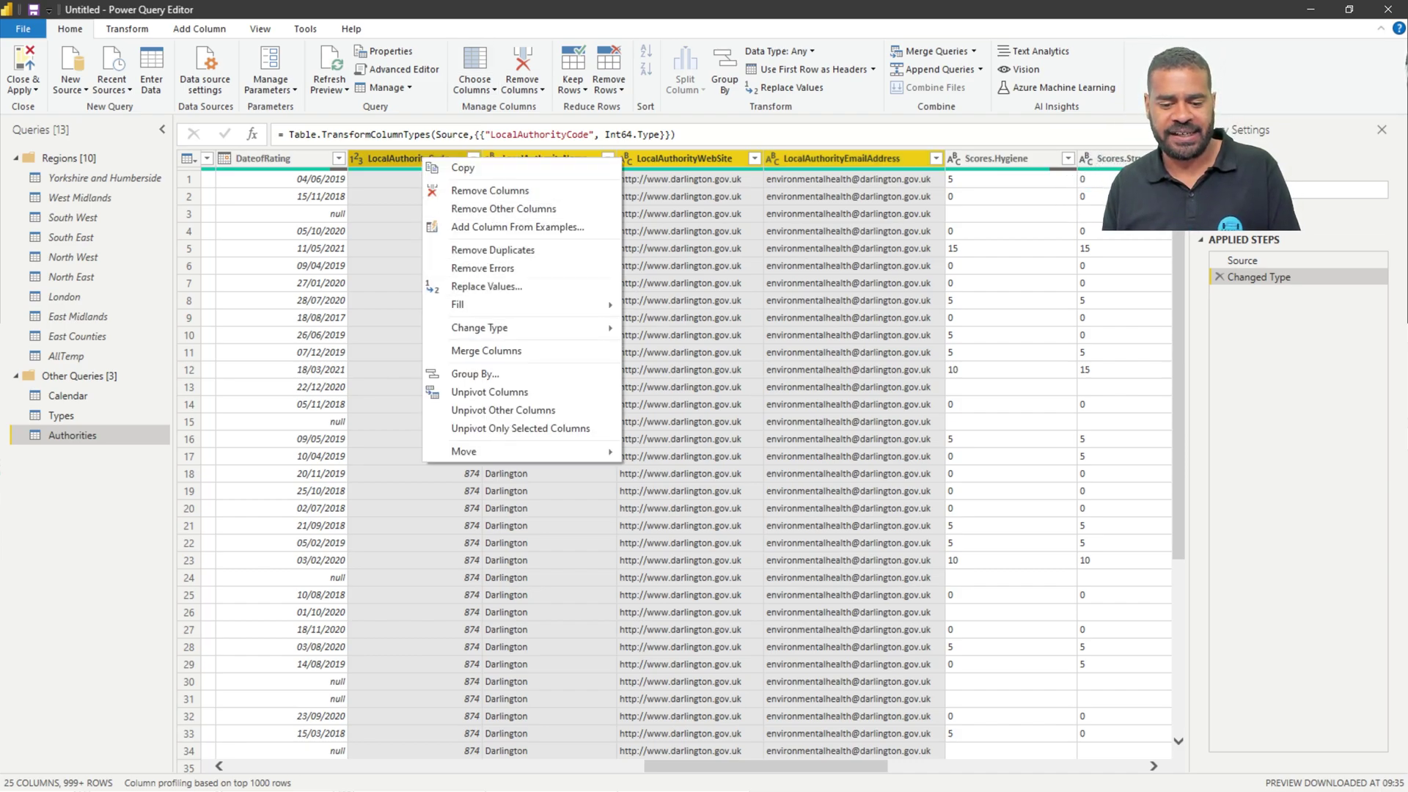
left_click(504, 208)
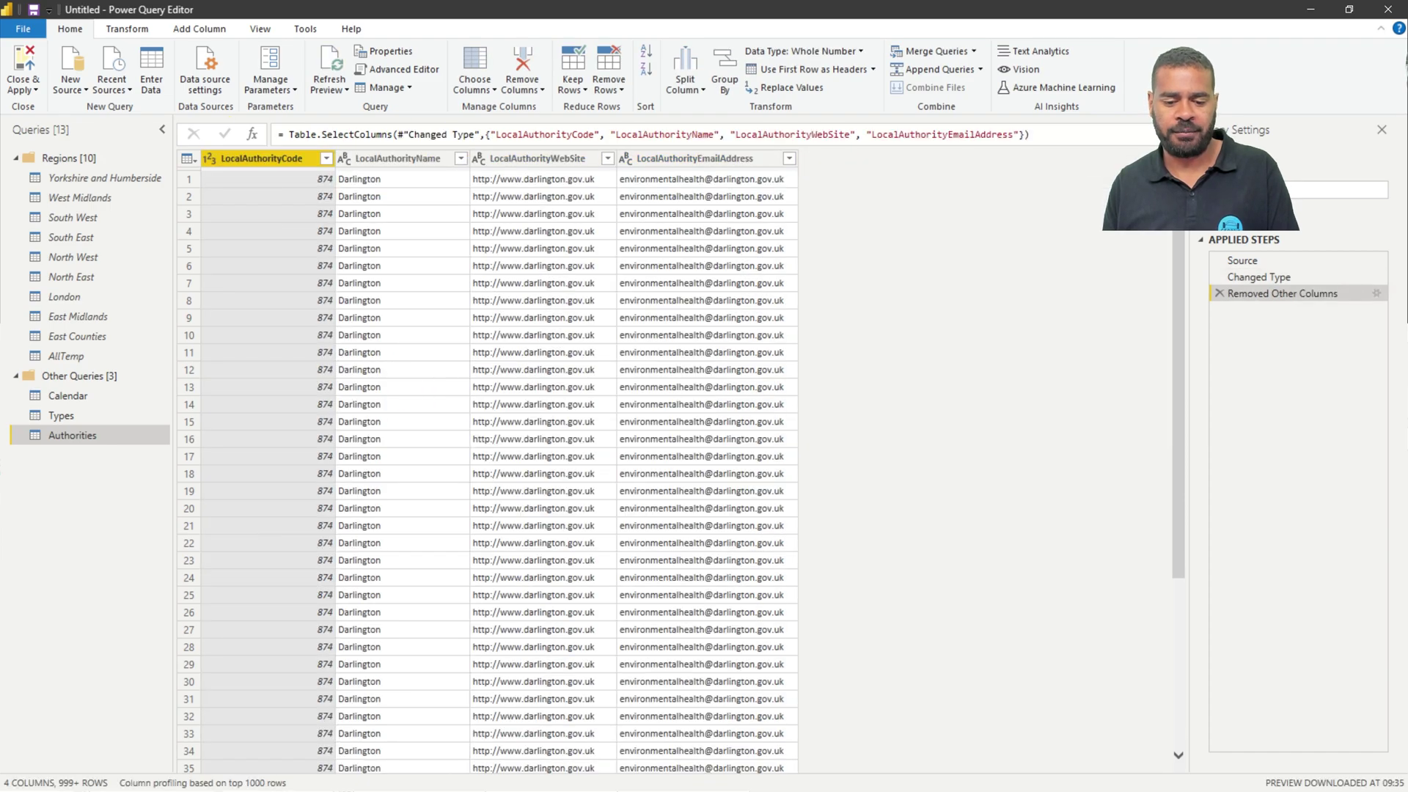
right_click(276, 159)
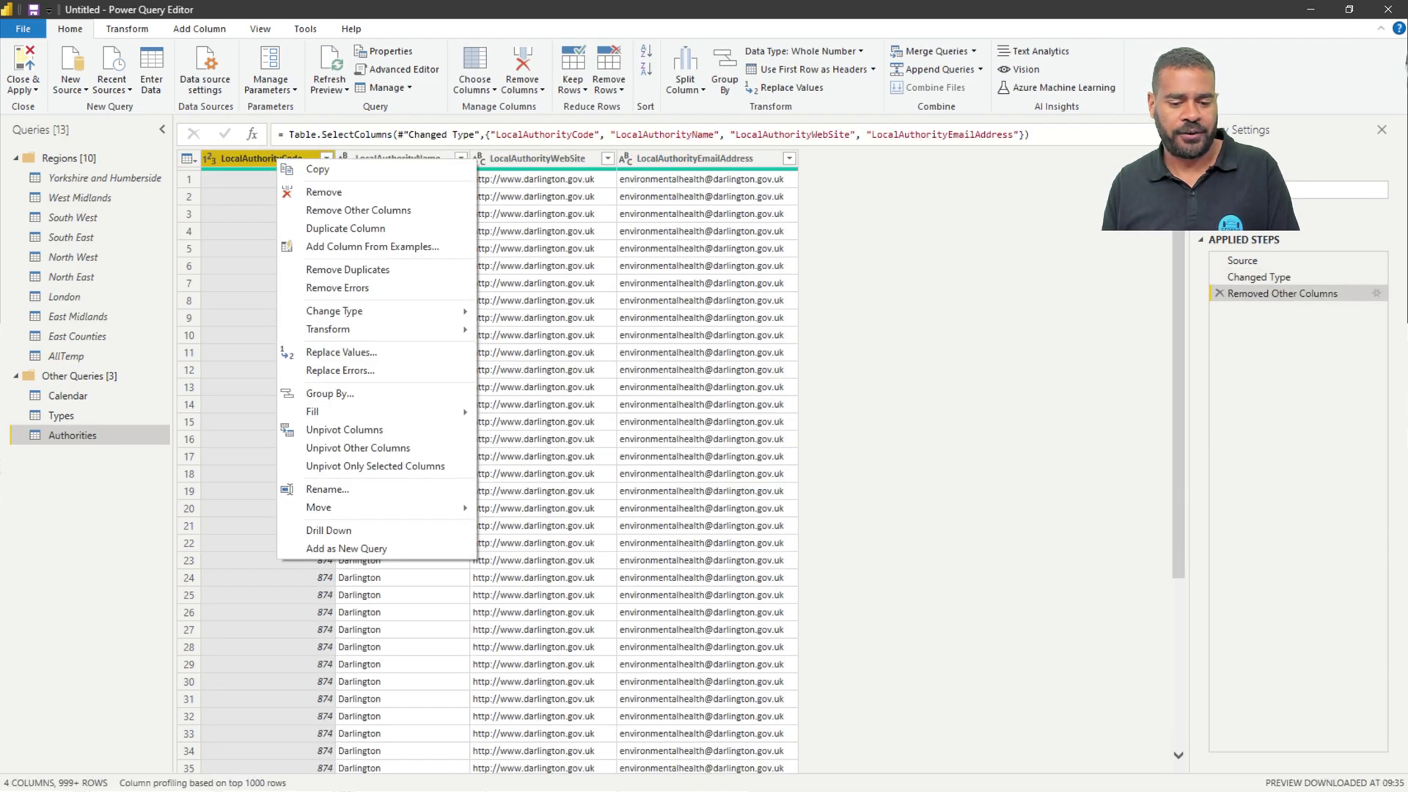
left_click(346, 270)
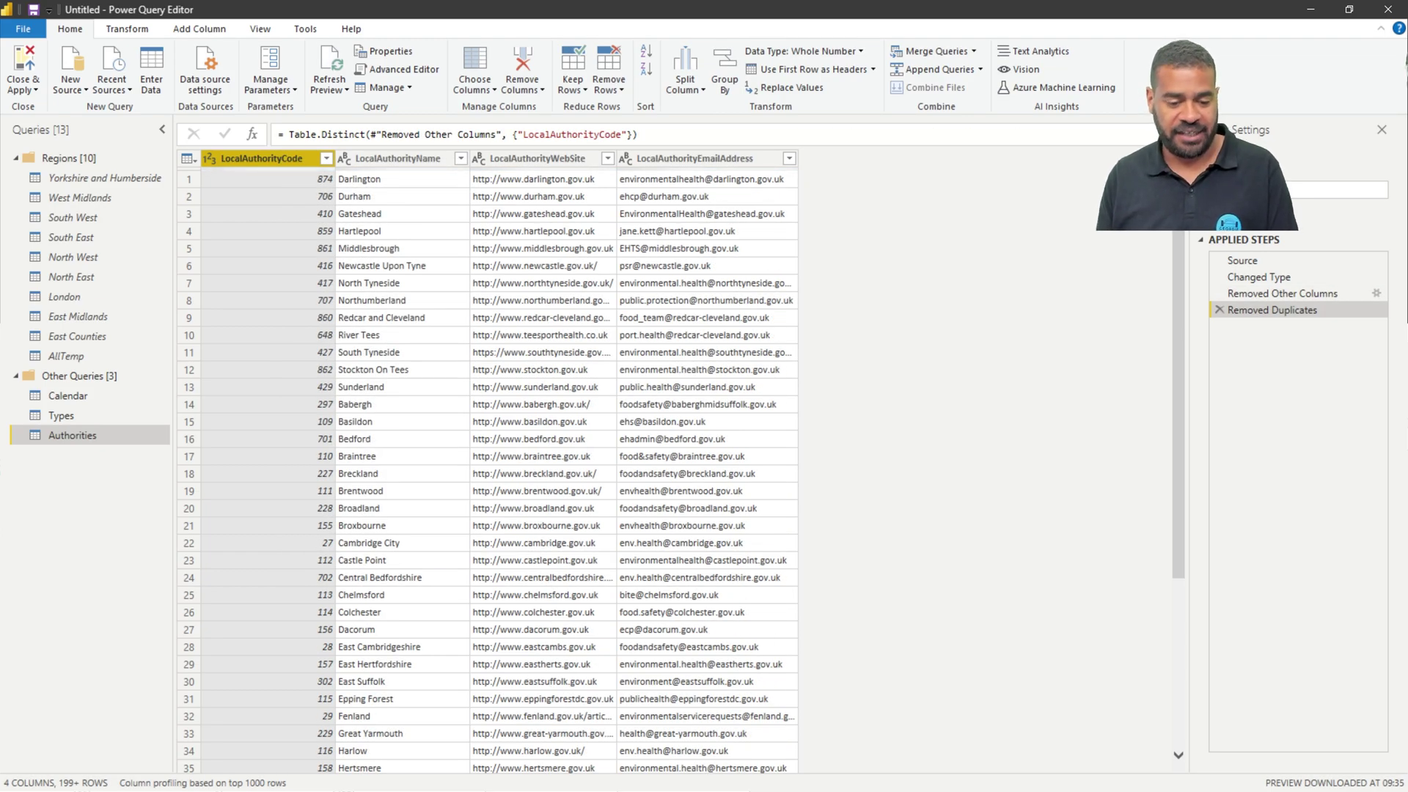
Step: Create a reference of the AllTemp query, placed in Other Queries and named "FoodHygieneRatings"
left_click(93, 357)
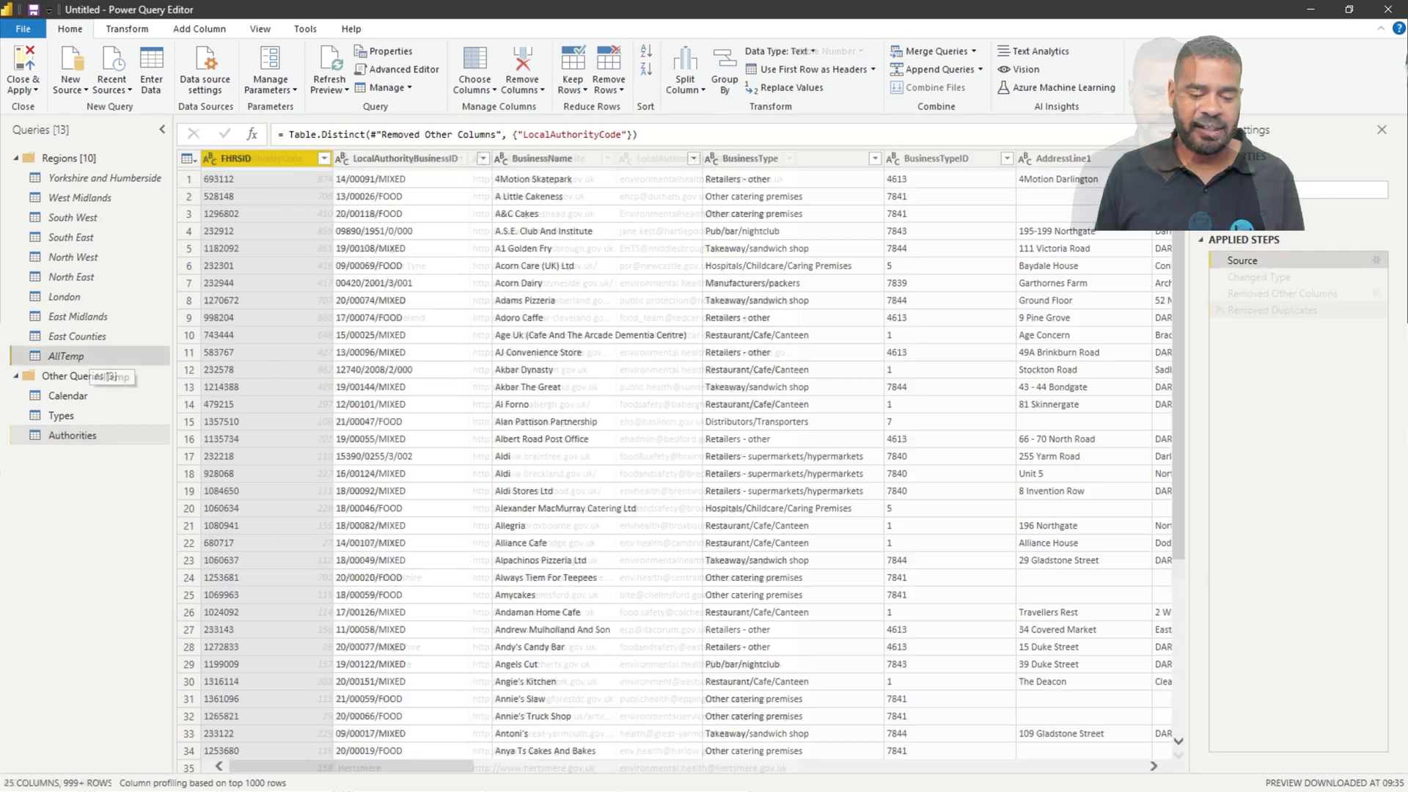
right_click(93, 357)
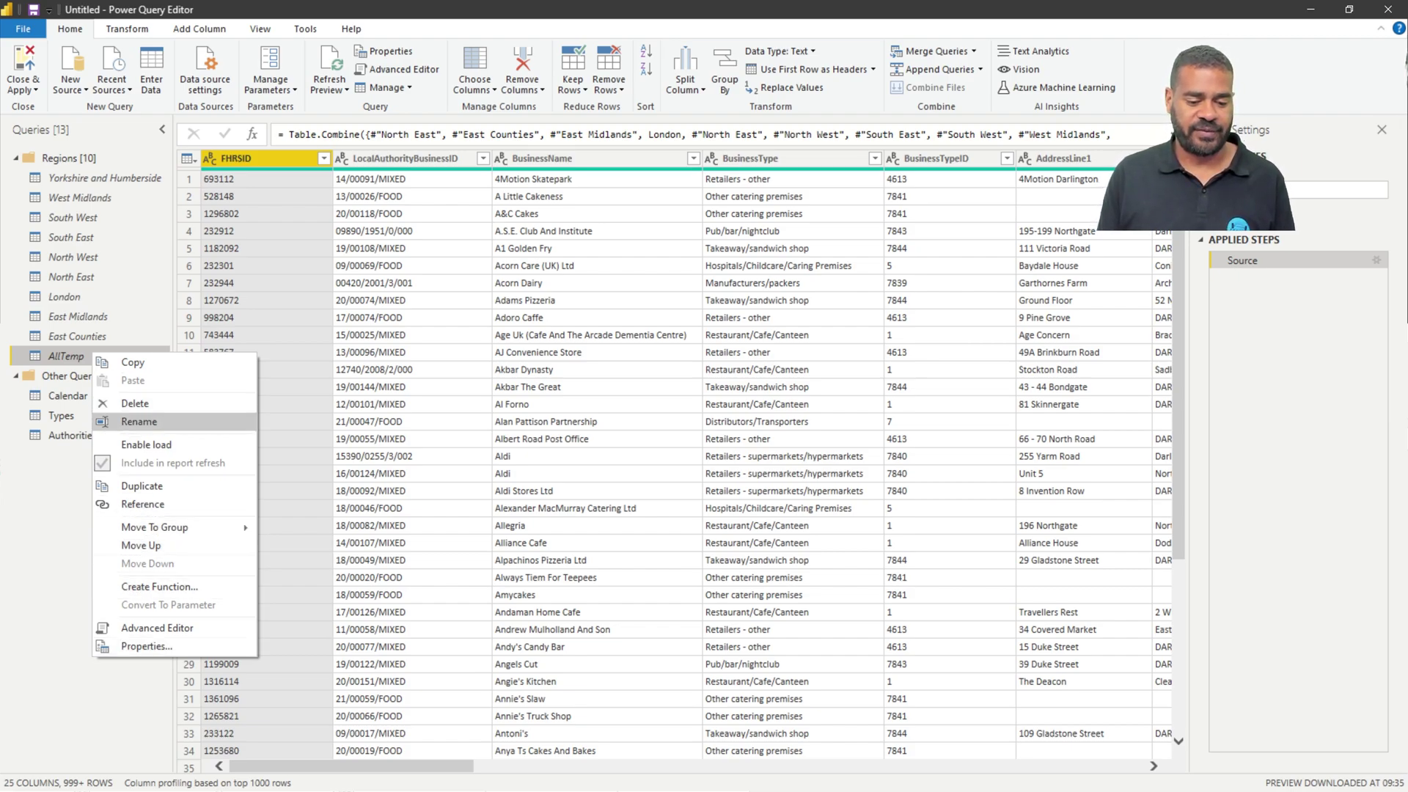
left_click(143, 504)
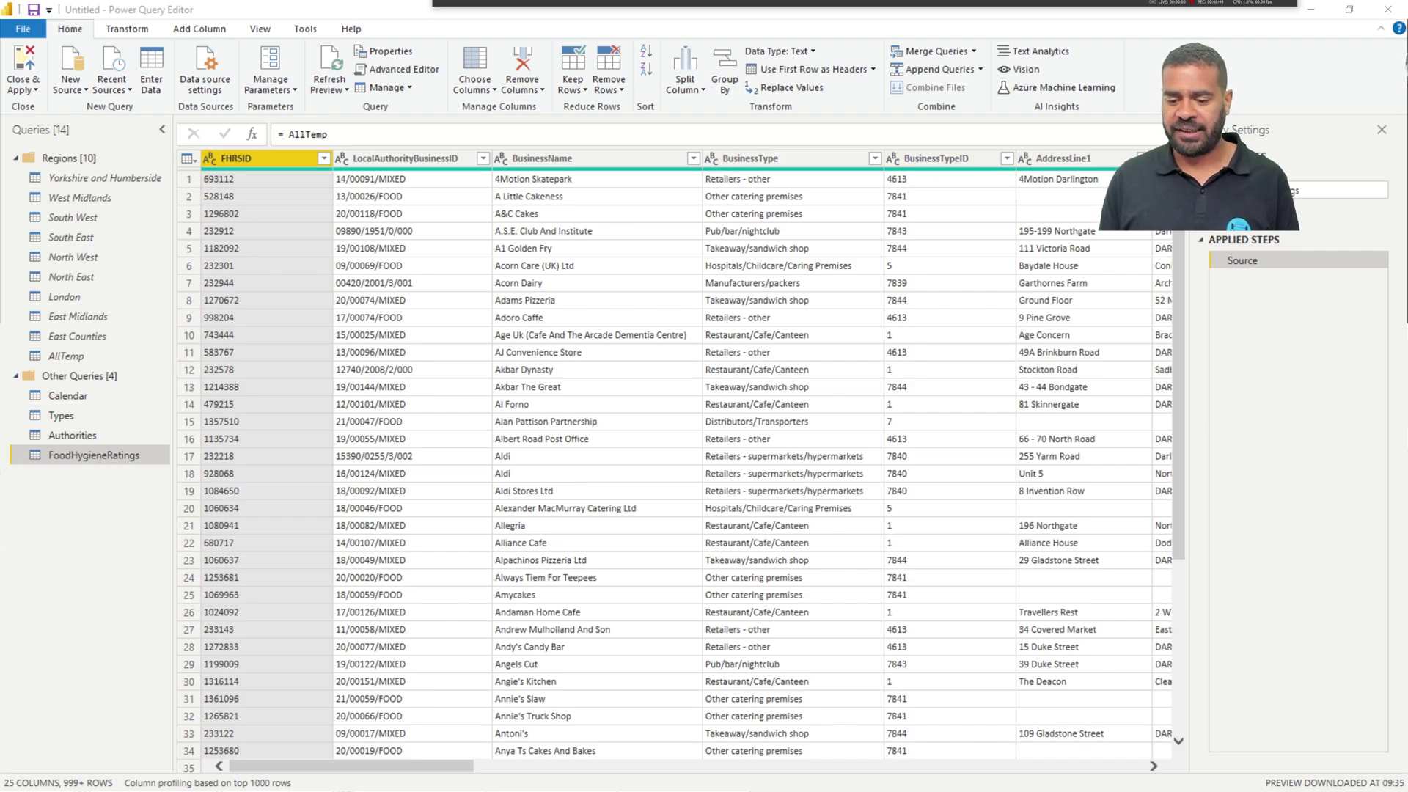
Step: Change the BusinessTypeID and LocalAuthorityCode columns of the FoodHygieneRatings query to Whole Number
left_click(892, 158)
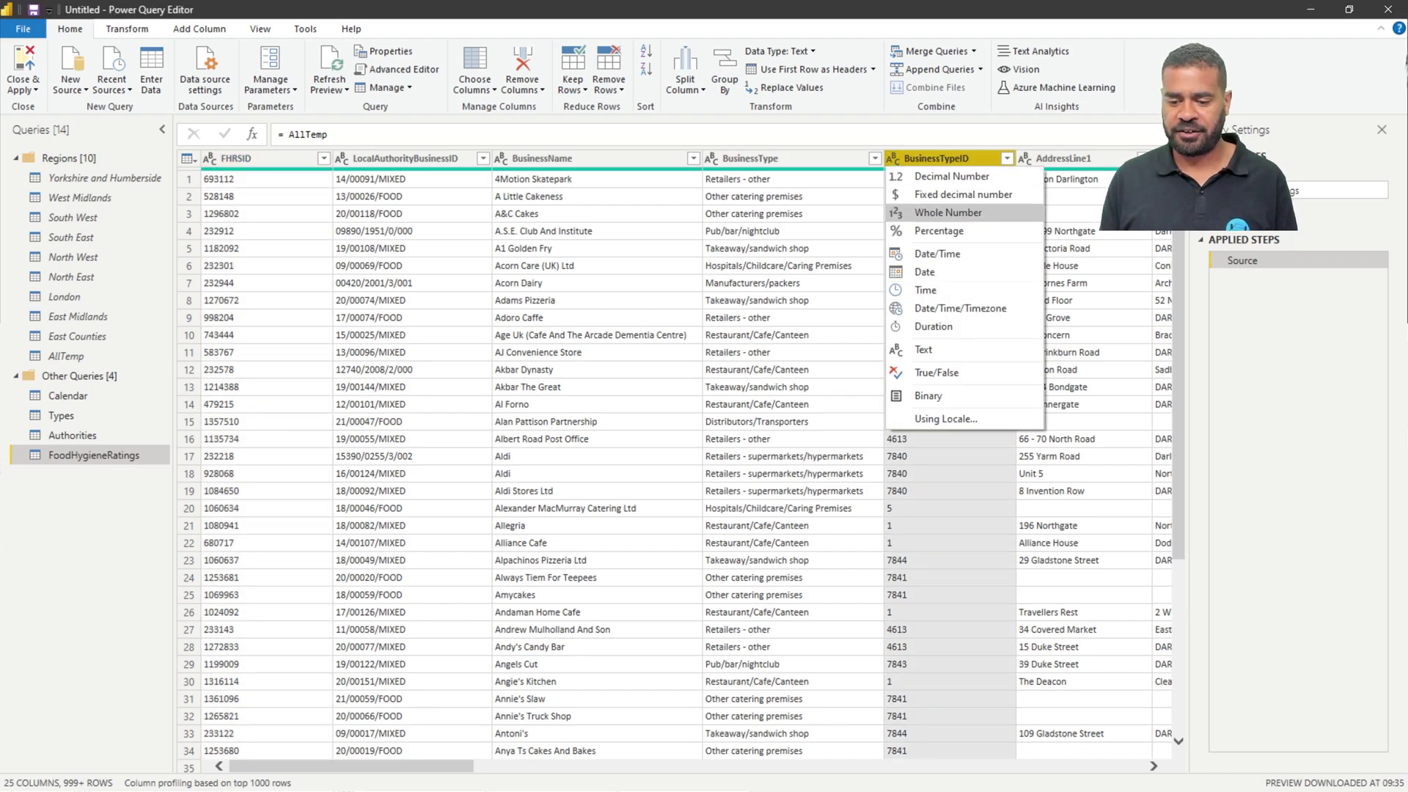
key("Return")
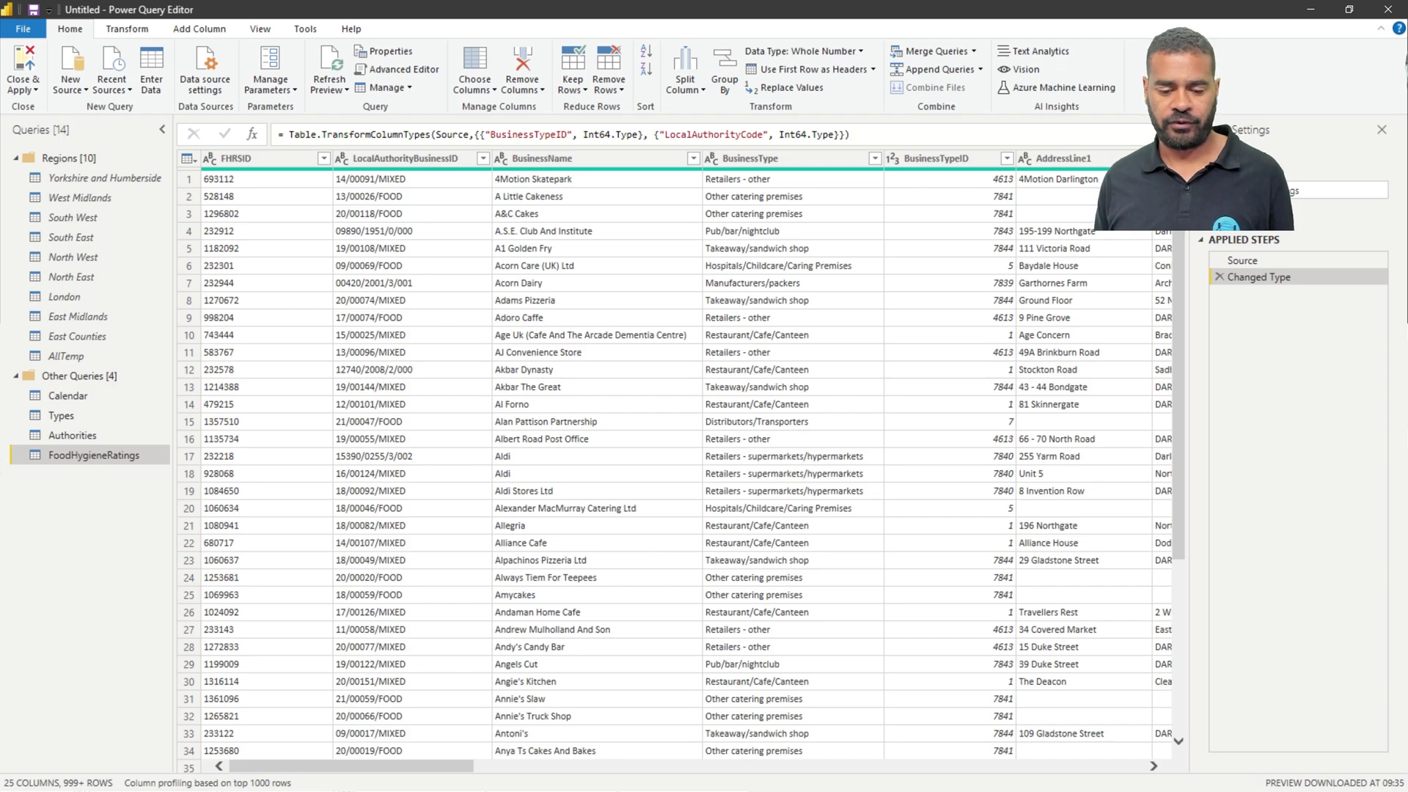
scroll(674, 462, "right", 3)
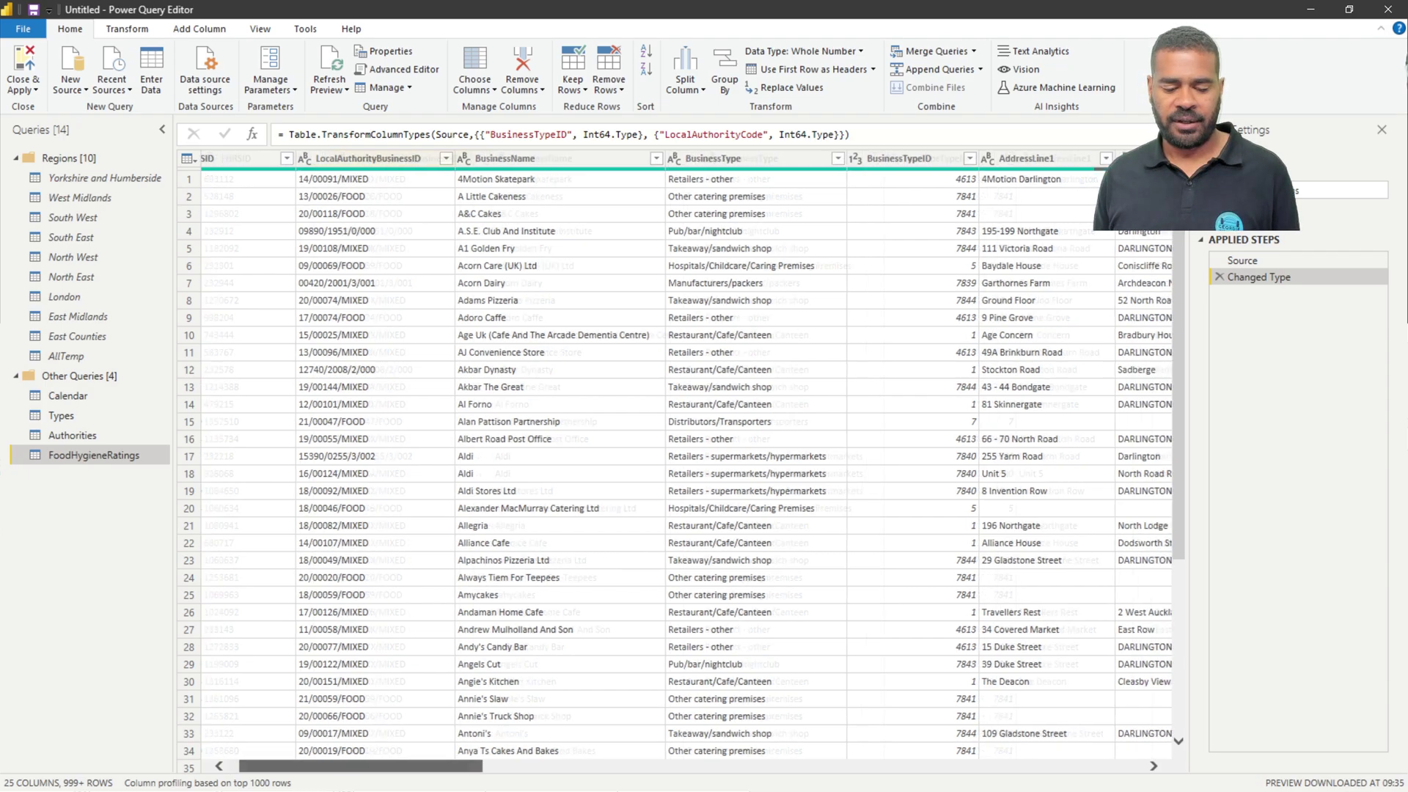
Step: Remove the BusinessType, LocalAuthorityName, LocalAuthorityWebSite and LocalAuthorityEmailAddress columns from the FoodHygieneRatings query
scroll(675, 462, "right", 3)
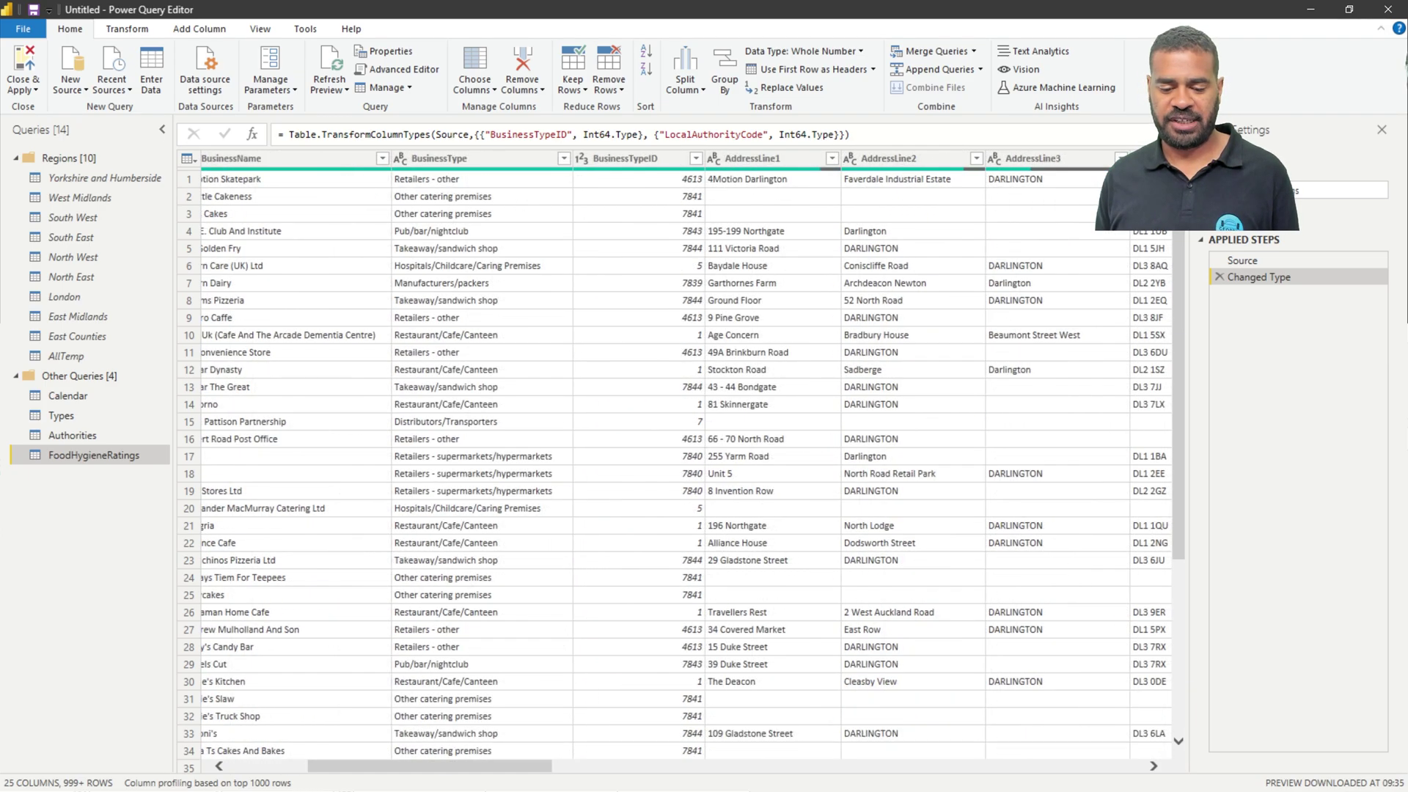
left_click(440, 158)
scroll(440, 159, "right", 5)
scroll(686, 462, "right", 8)
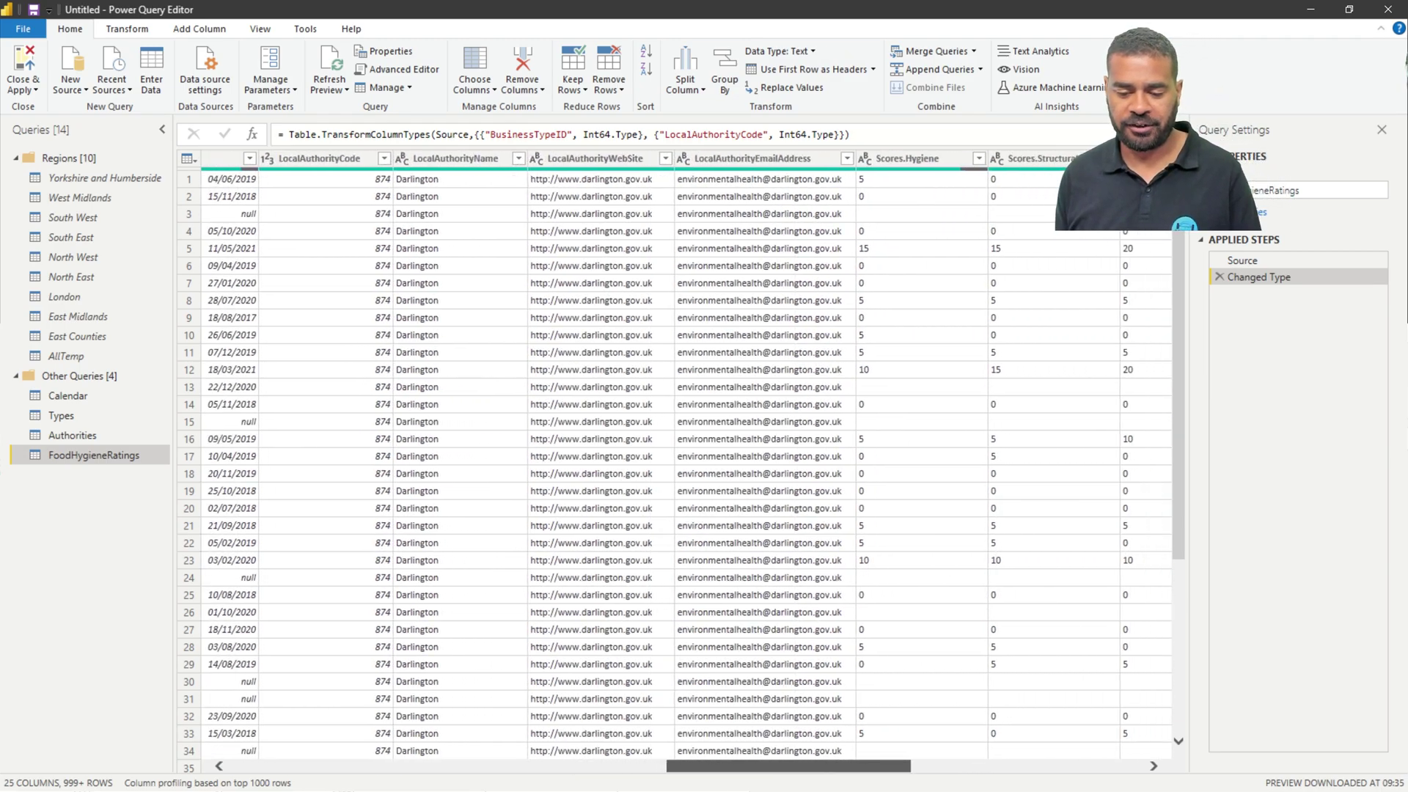
left_click(387, 159)
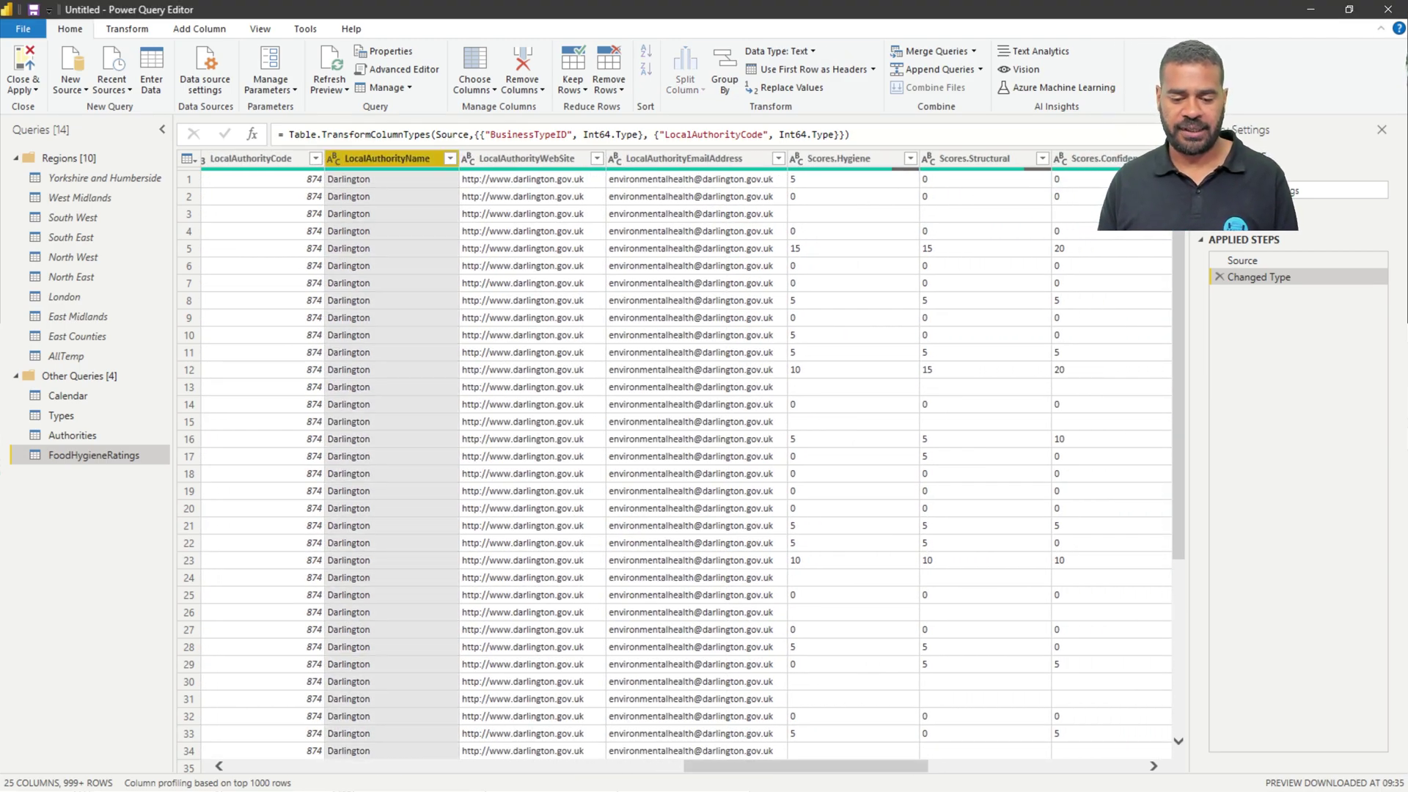
left_click(526, 158, "ctrl")
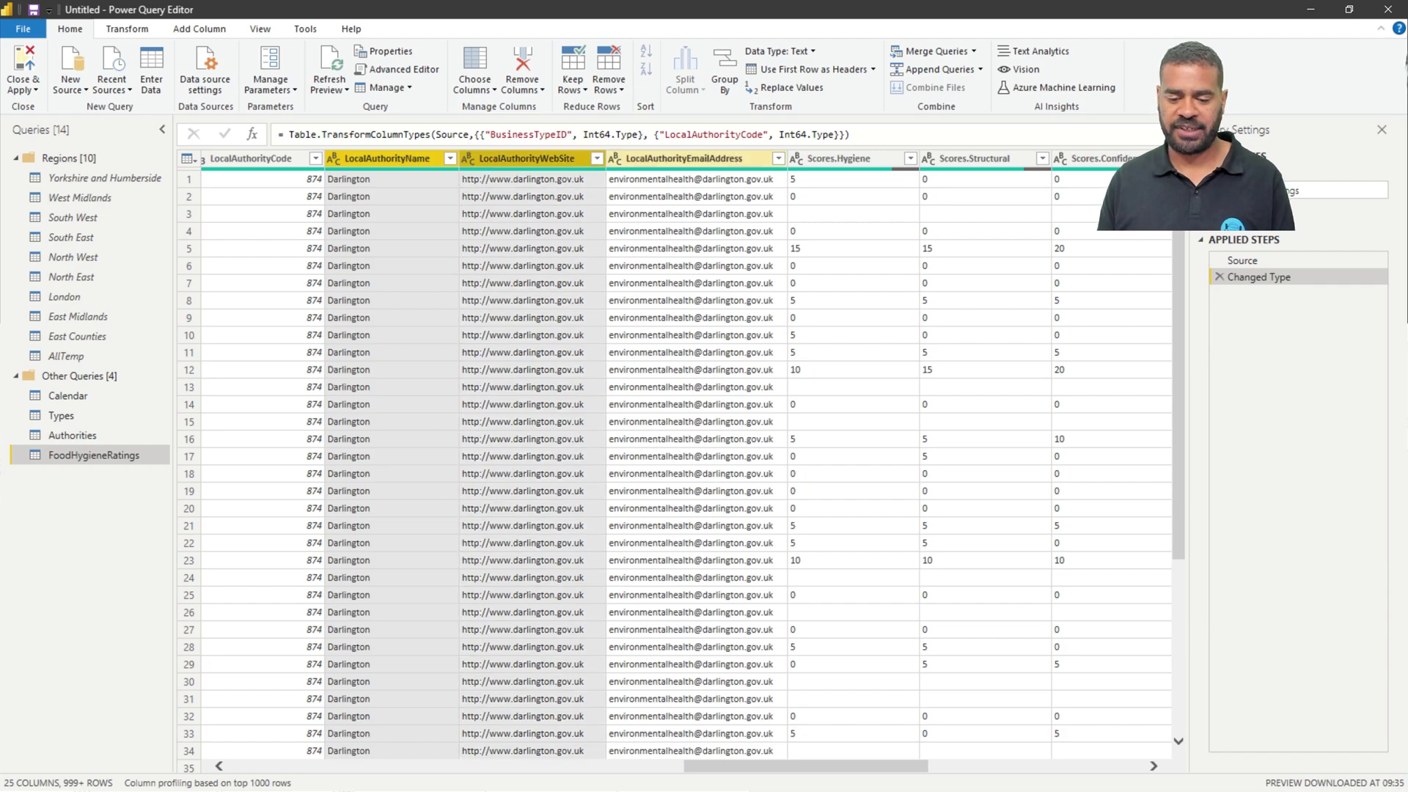
left_click(684, 158, "ctrl")
right_click(684, 159)
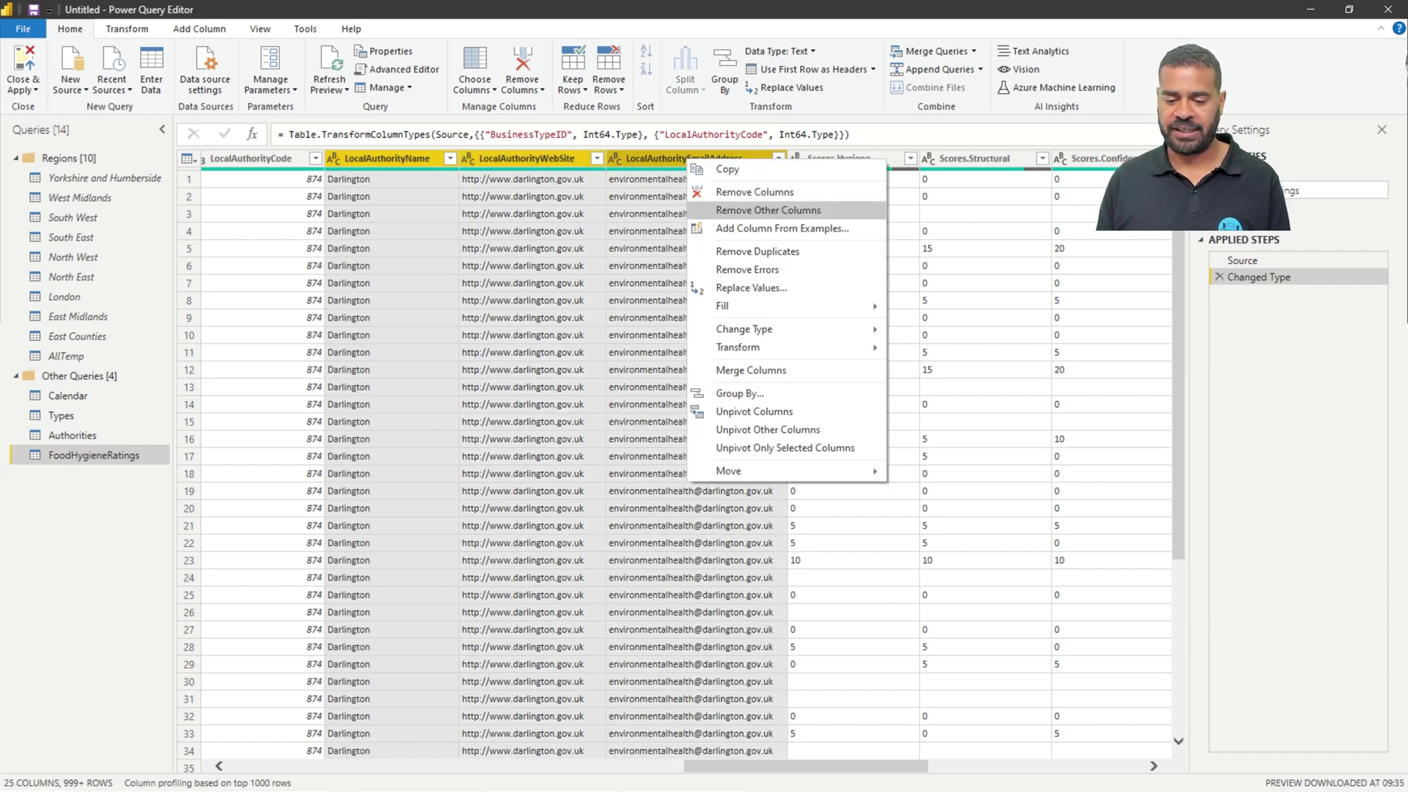
left_click(718, 191)
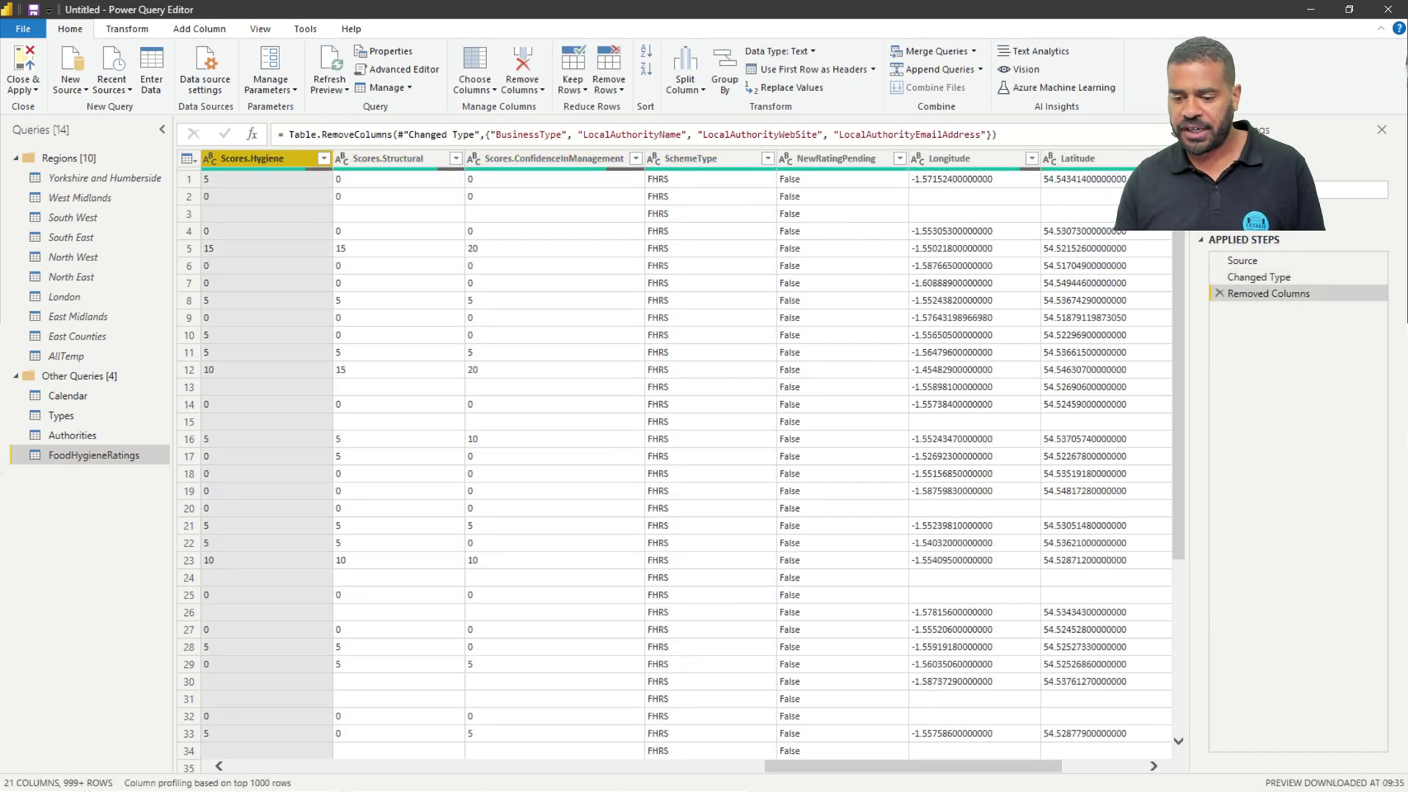
Step: Review the remaining FoodHygieneRatings columns, and apply all query changes to the model while closing the Power Query Editor
scroll(686, 455, "right", 3)
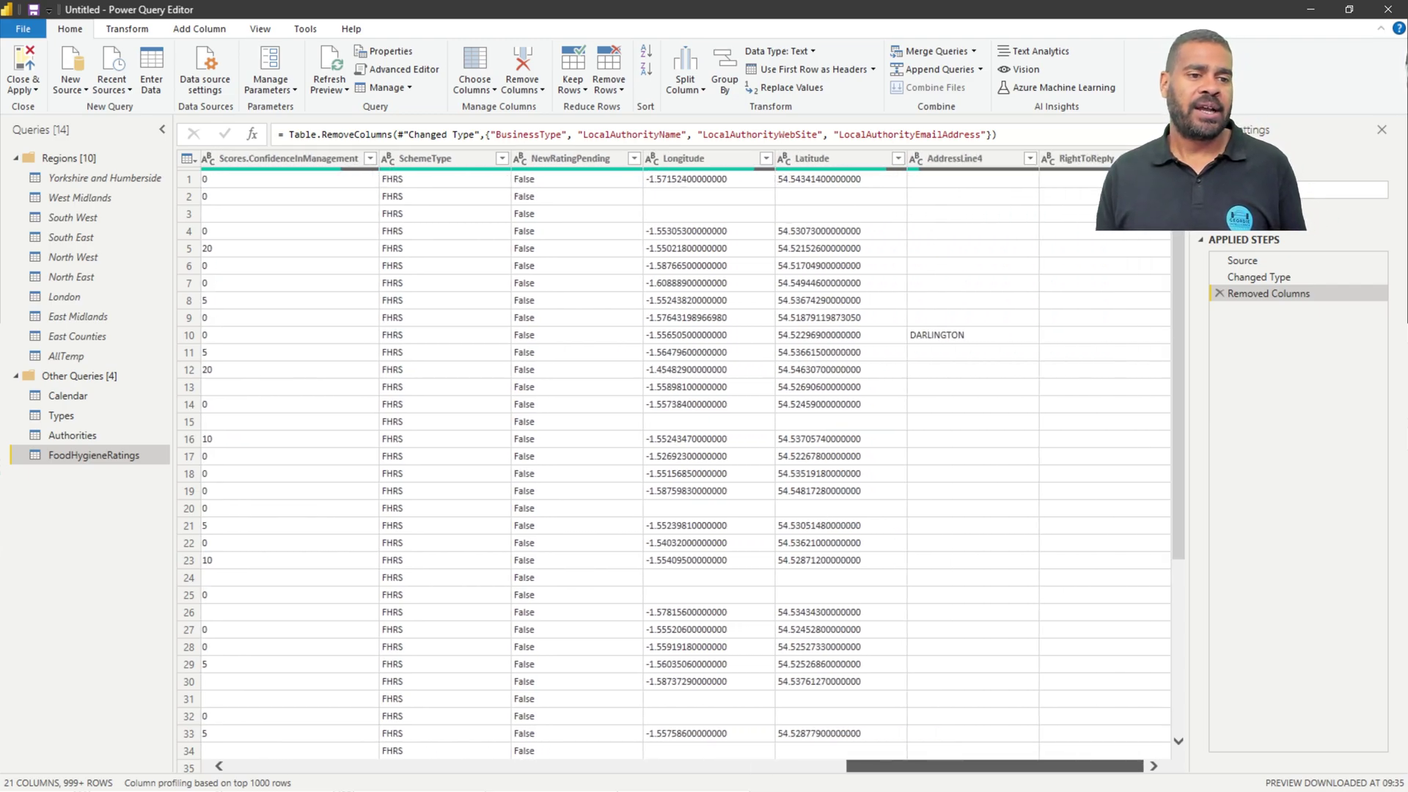
scroll(686, 455, "left", 10)
scroll(686, 454, "left", 10)
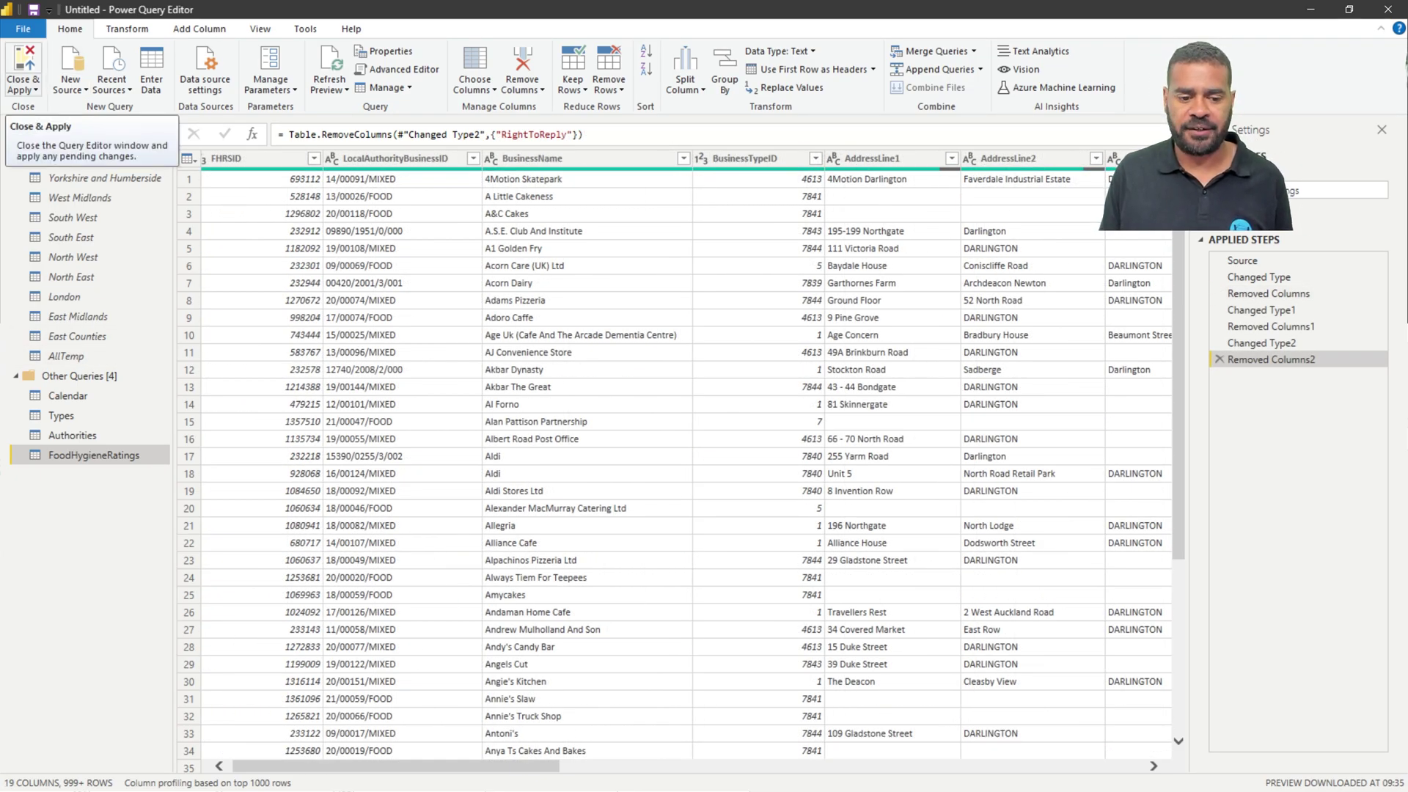
left_click(20, 90)
left_click(26, 140)
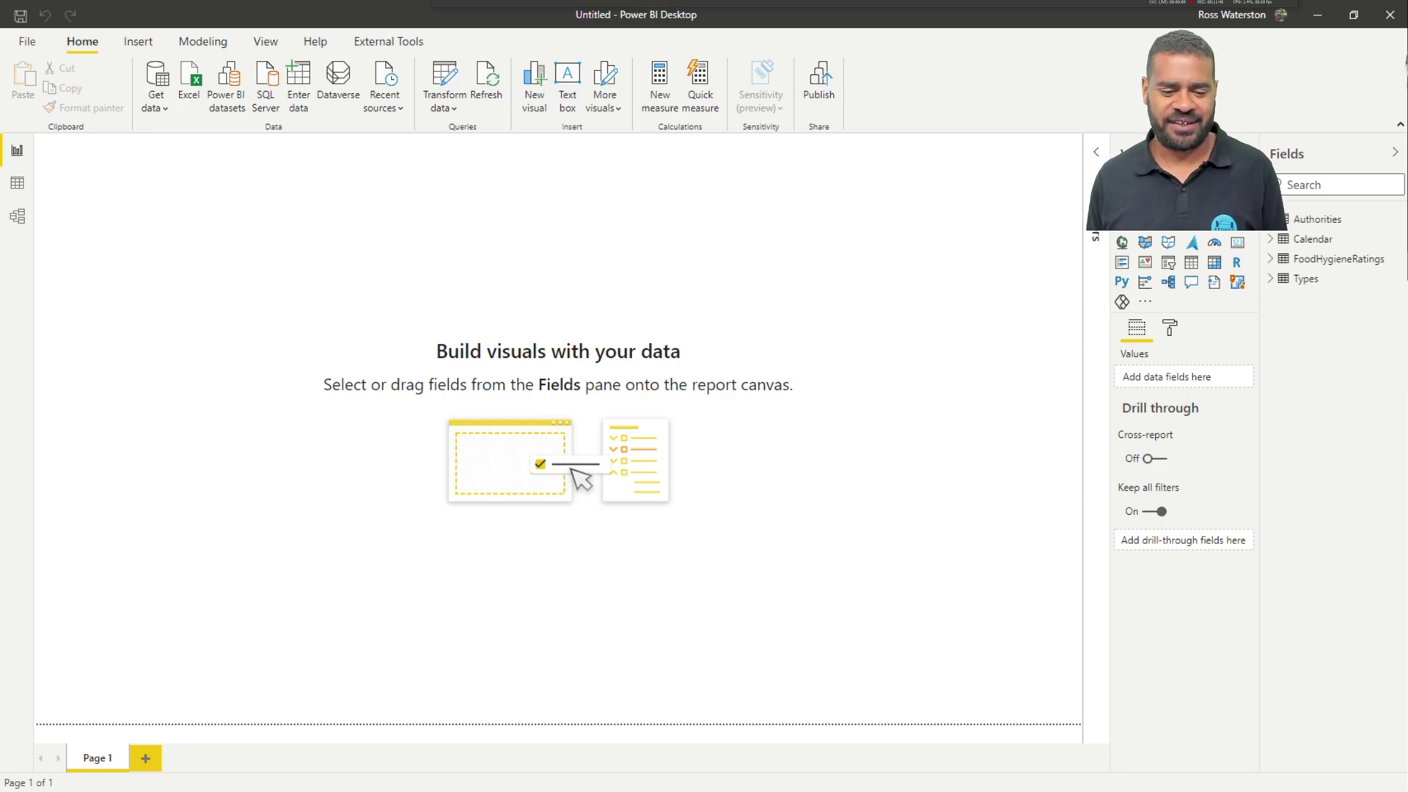
Step: Show the model diagram and arrange the tables with Authorities and Types above FoodHygieneRatings and Calendar beside them
left_click(17, 215)
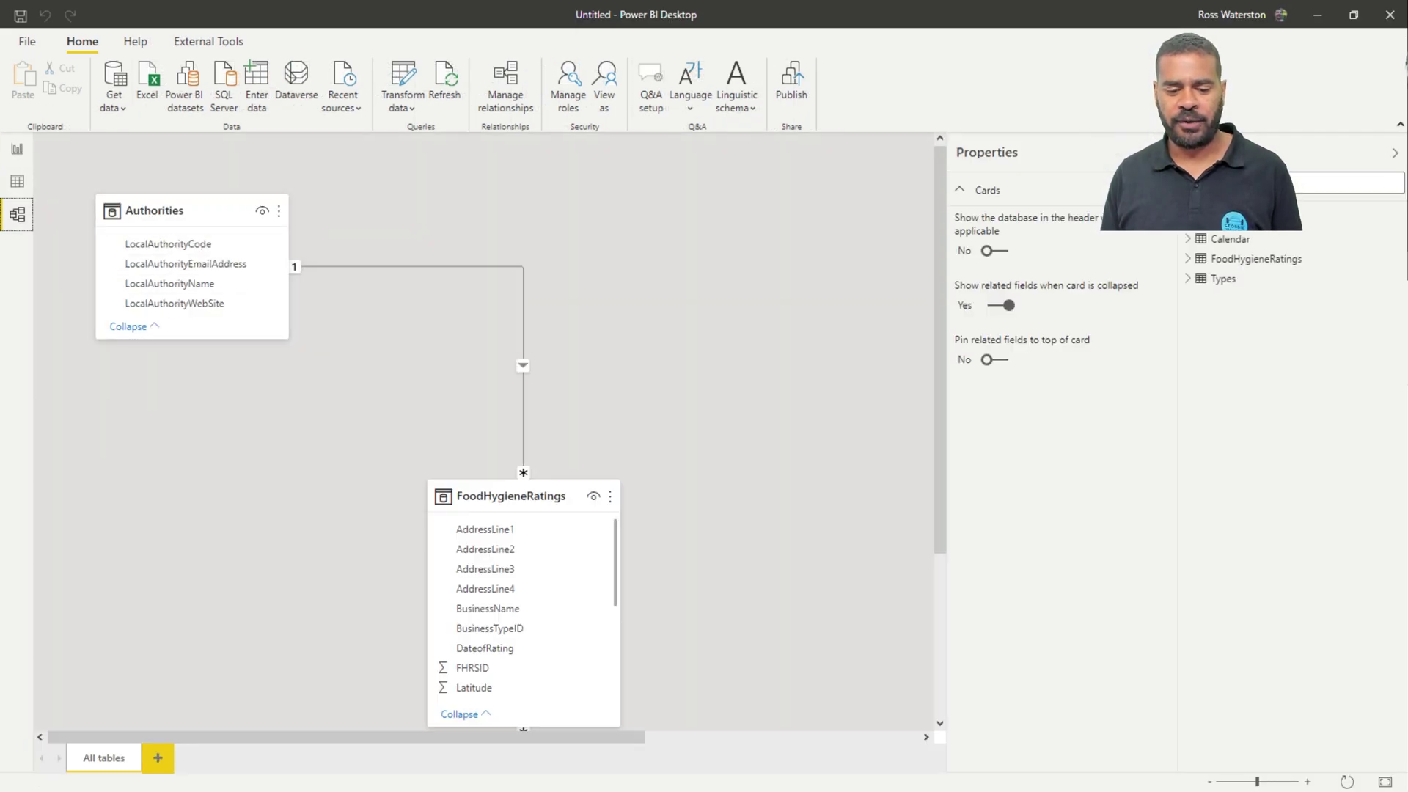
left_click_drag(513, 495, 529, 336)
scroll(484, 433, "down", 5)
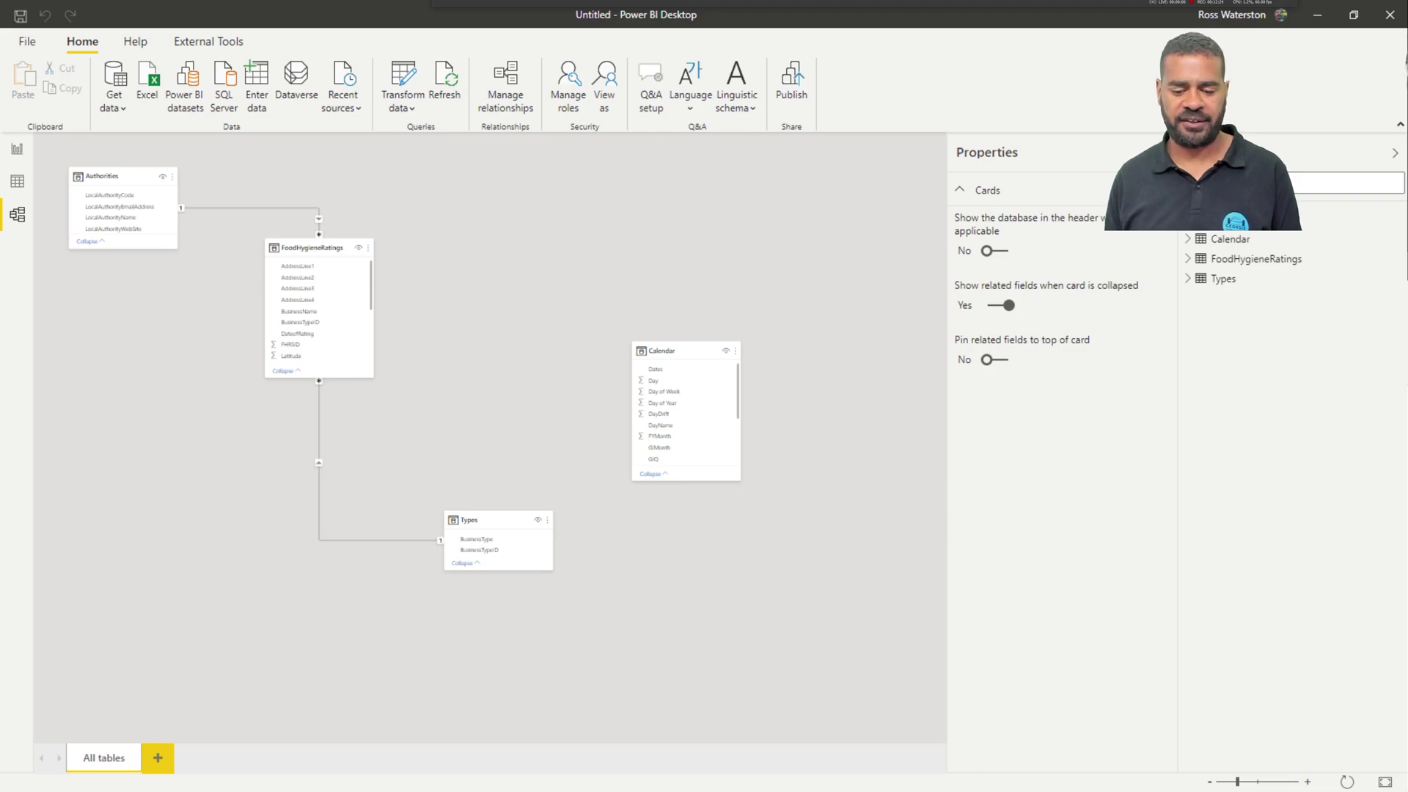
left_click_drag(469, 520, 516, 192)
left_click(315, 248)
left_click_drag(315, 248, 380, 525)
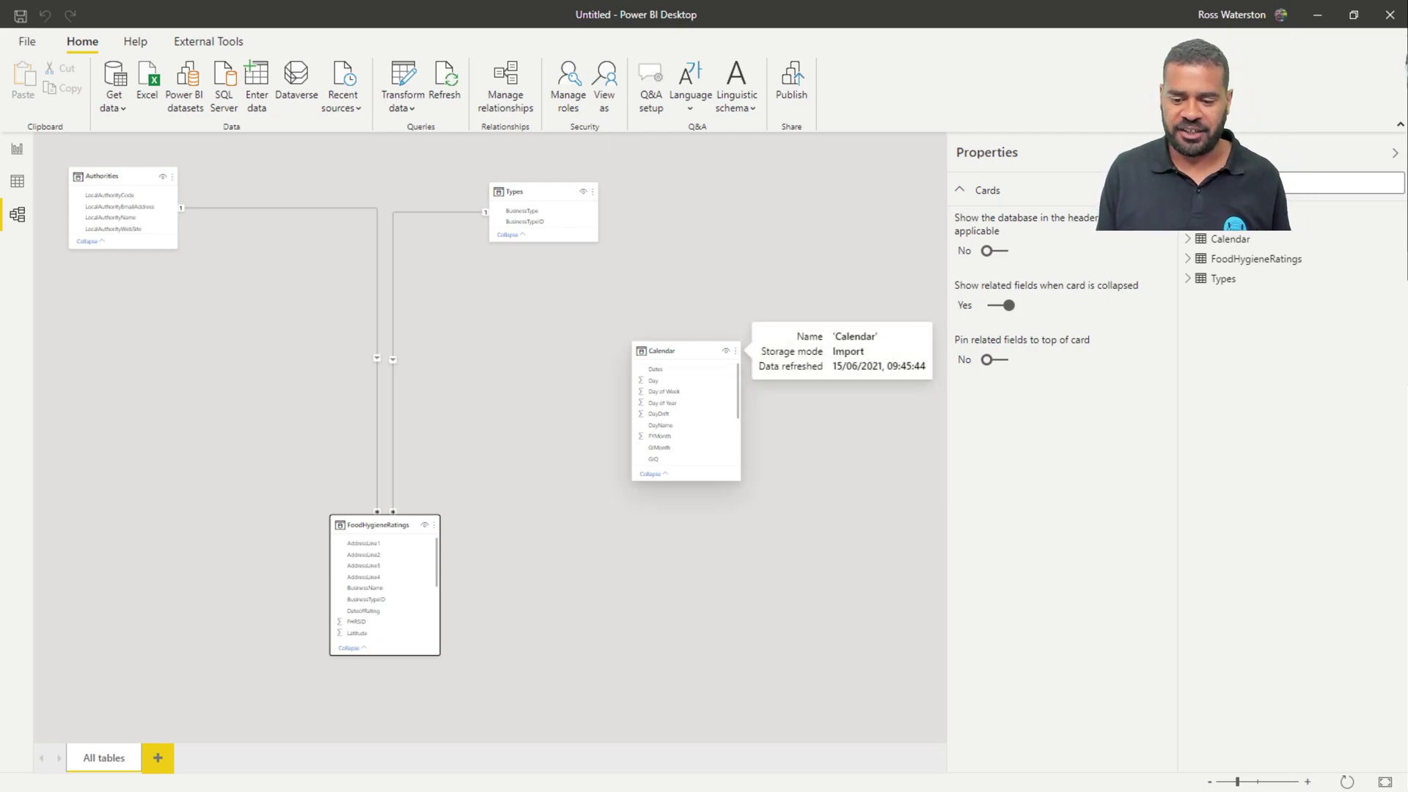
left_click_drag(660, 351, 639, 333)
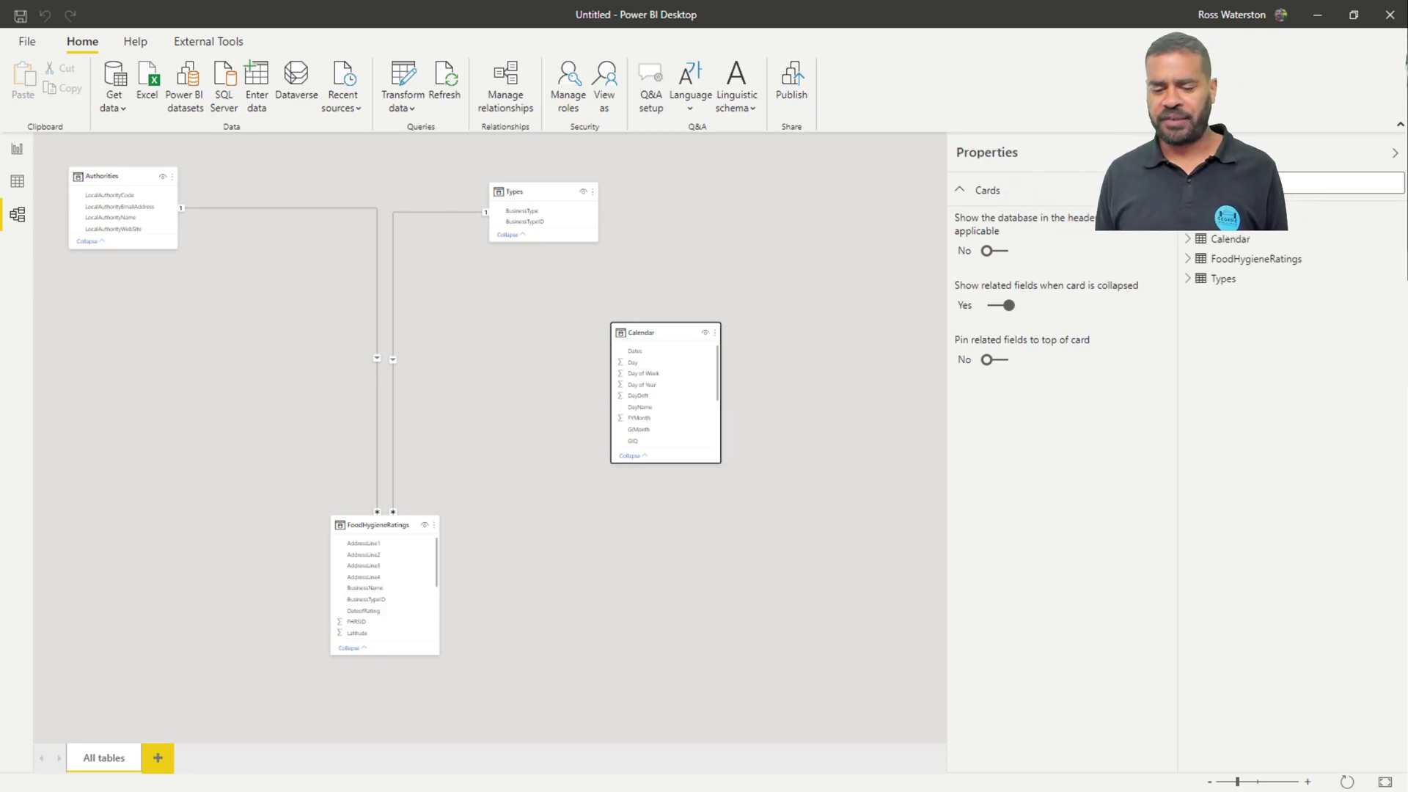
Step: Mark Calendar as a date table using its Dates column, and relate DateofRating in FoodHygieneRatings to Dates in Calendar
scroll(806, 382, "up", 2)
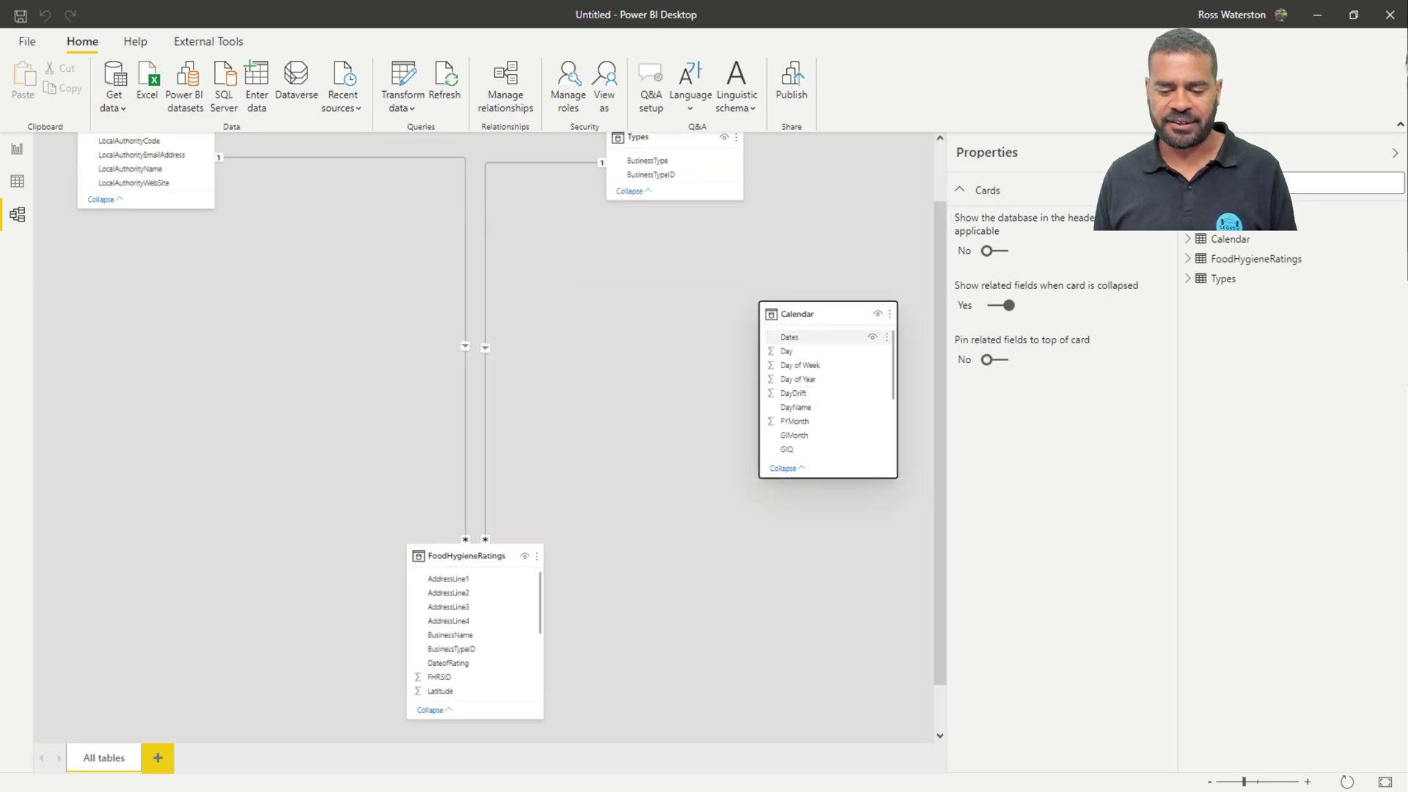
left_click(799, 322)
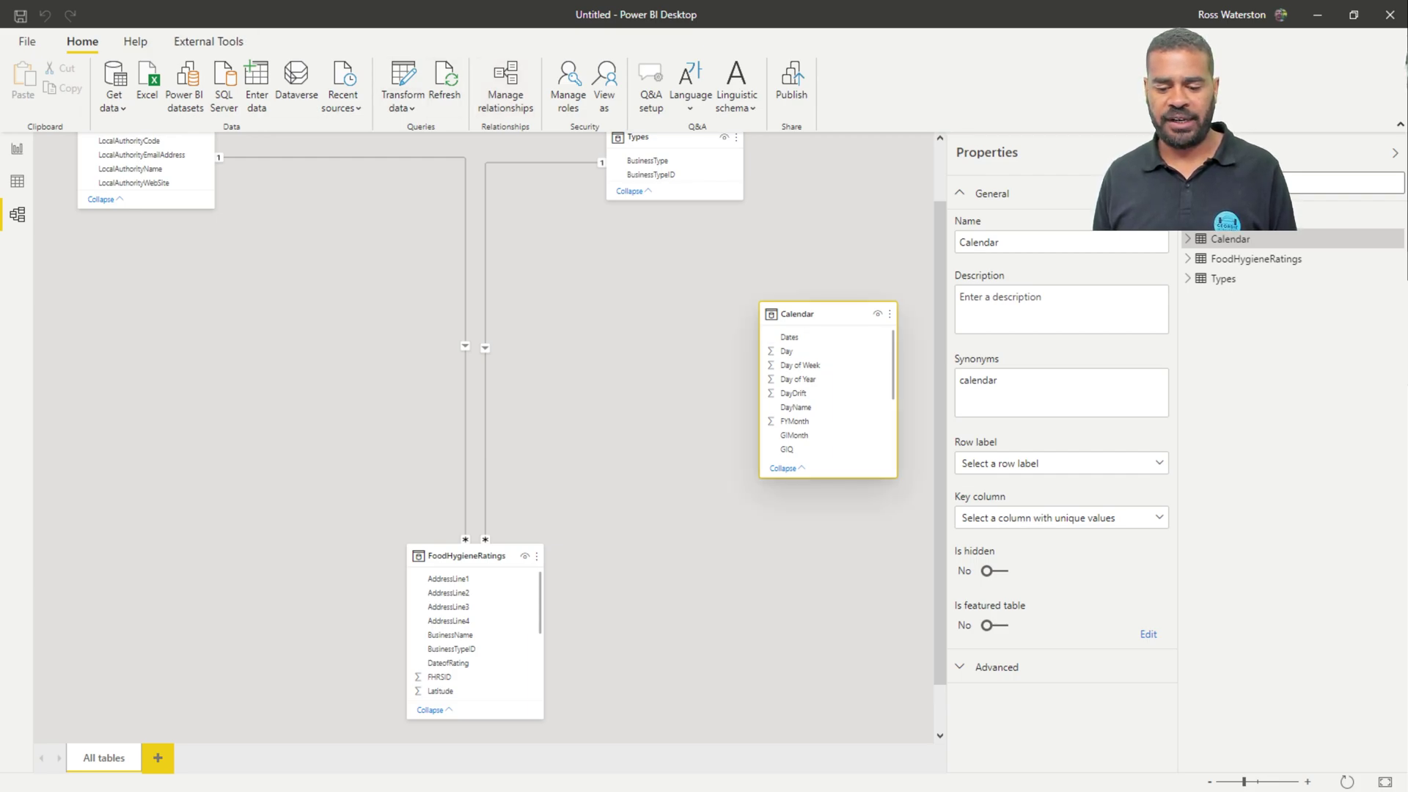
right_click(829, 314)
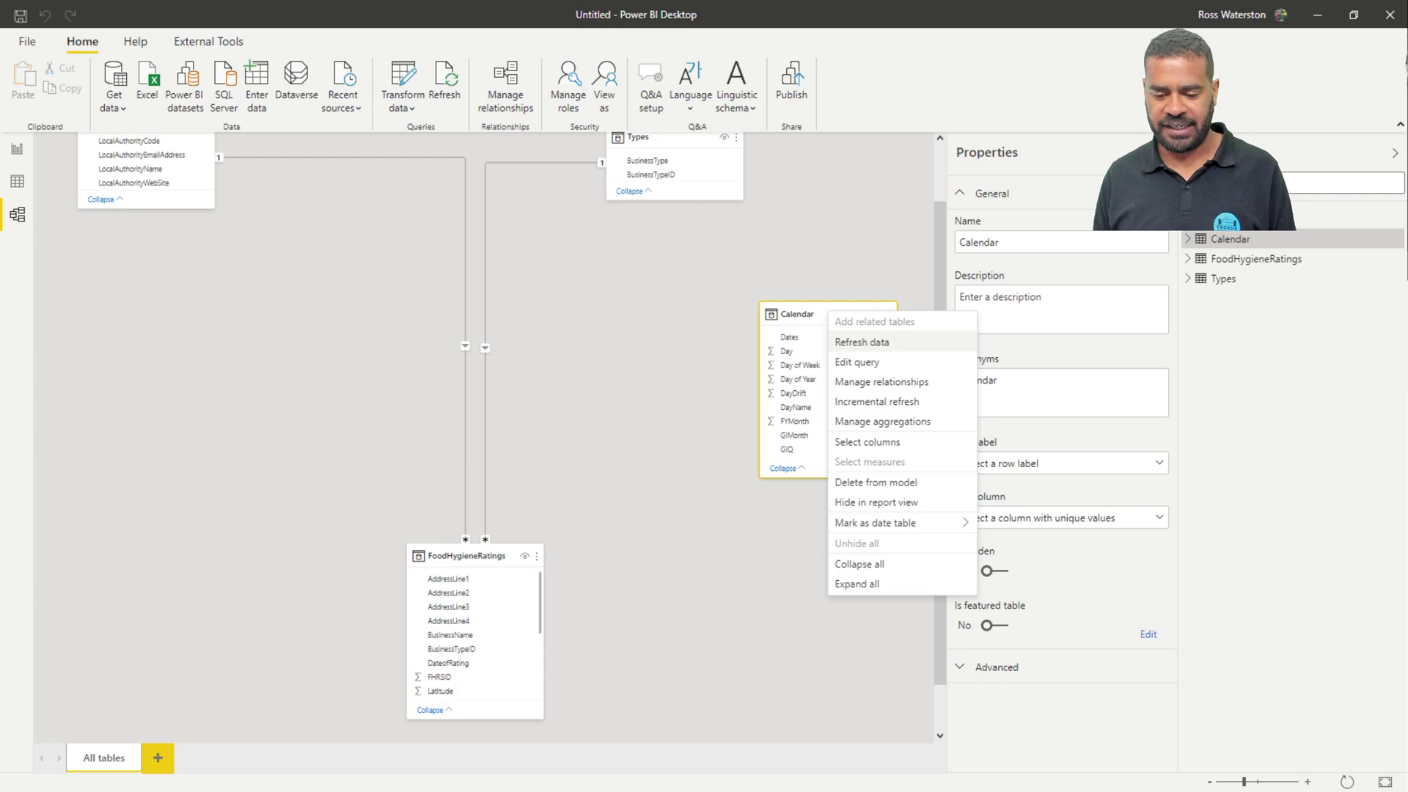
mouse_move(895, 522)
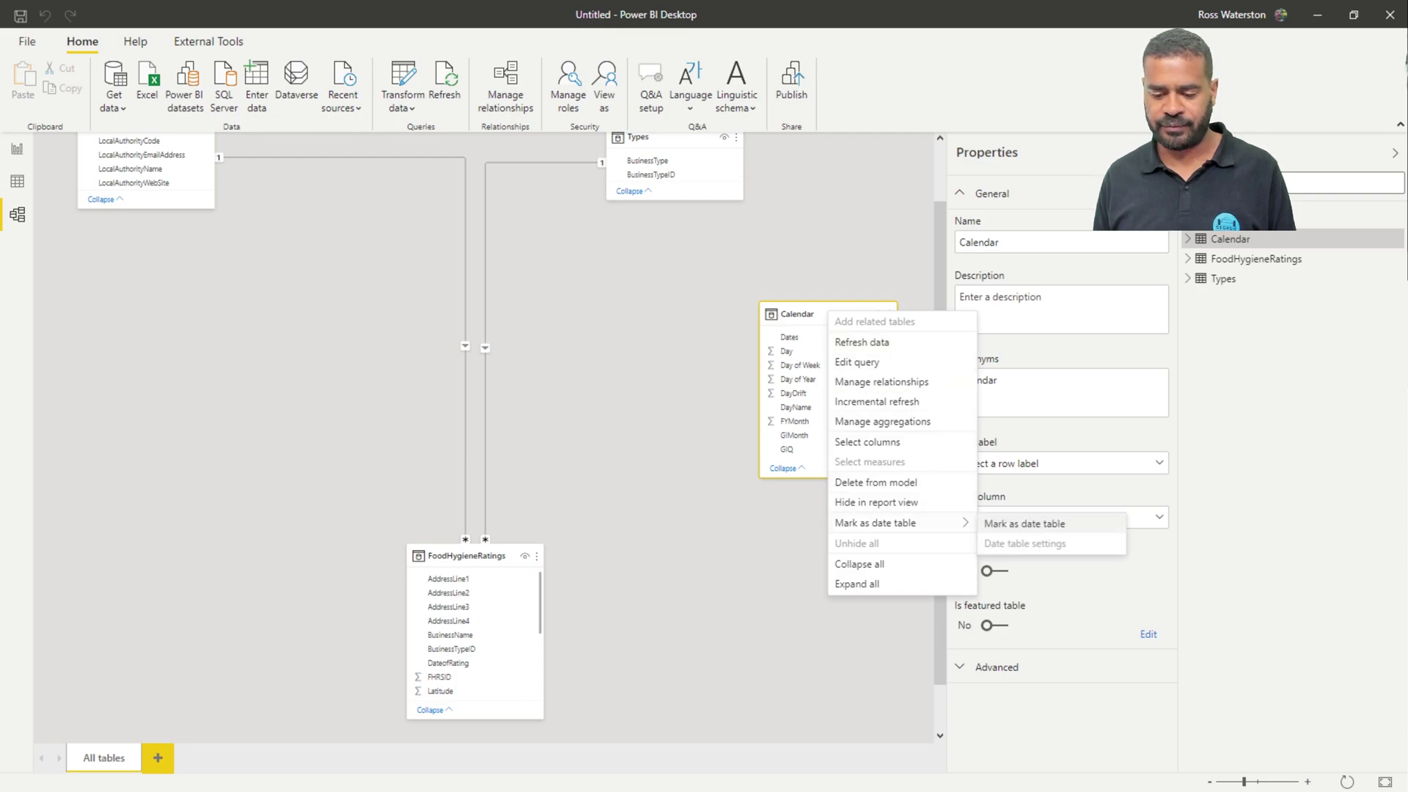
left_click(1024, 523)
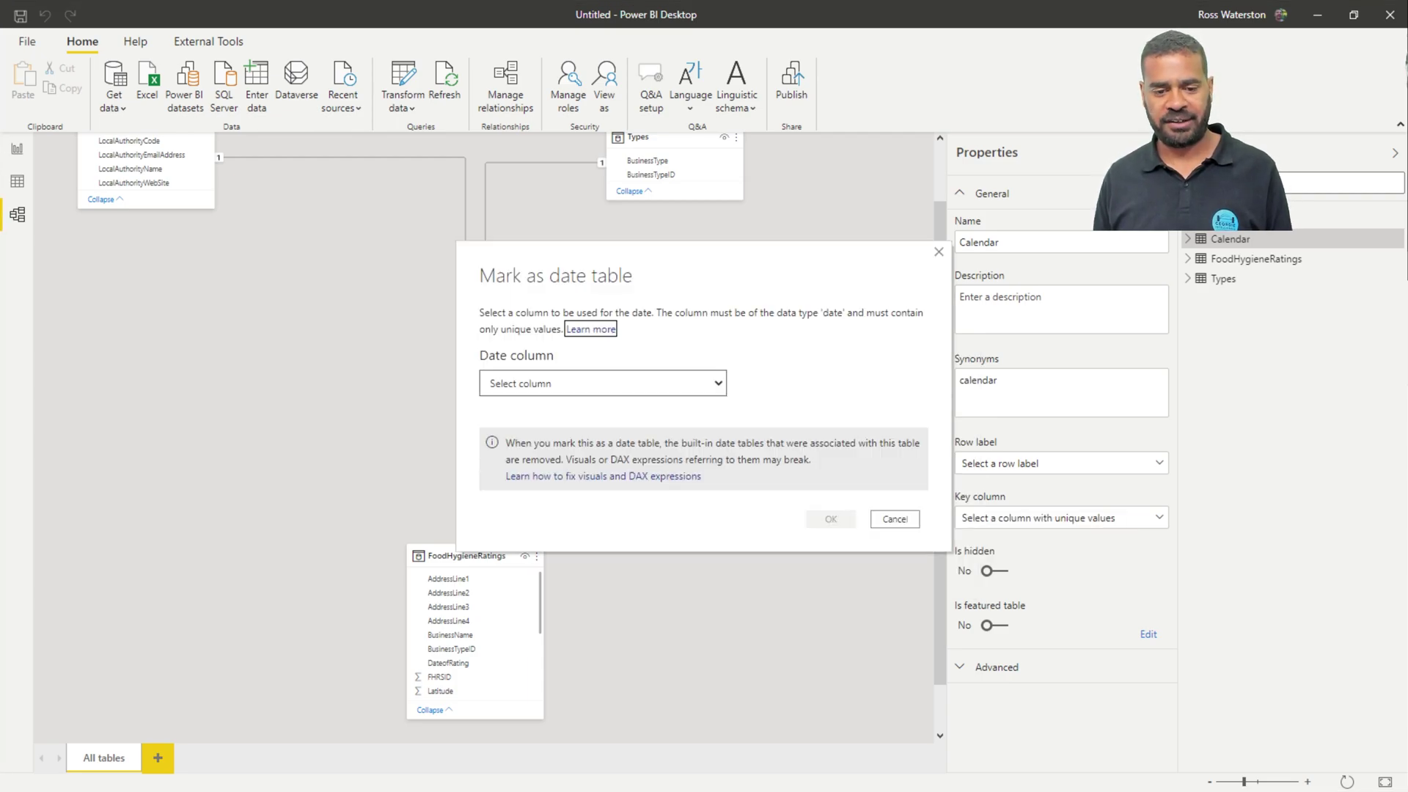
left_click(603, 383)
left_click(506, 414)
key("Return")
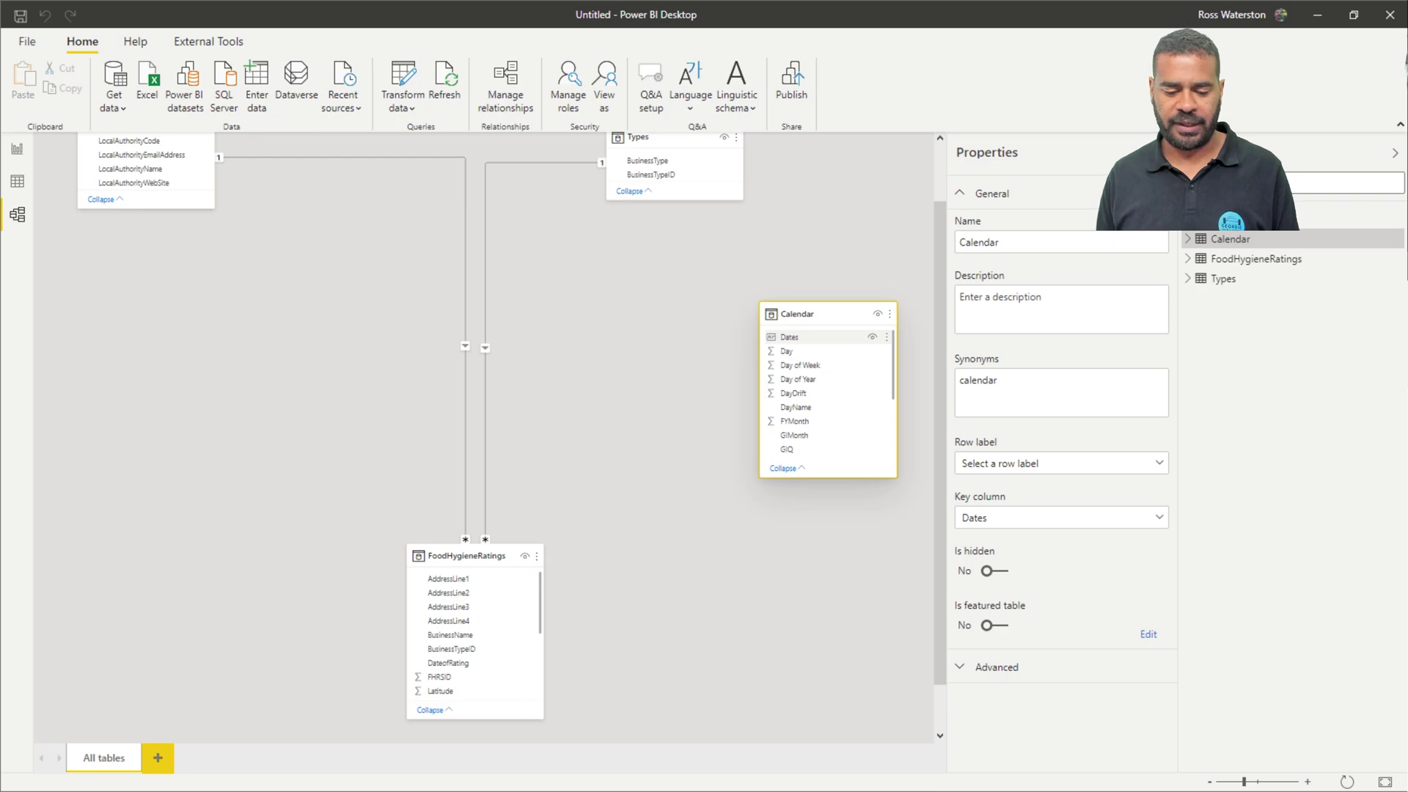
left_click_drag(447, 663, 756, 336)
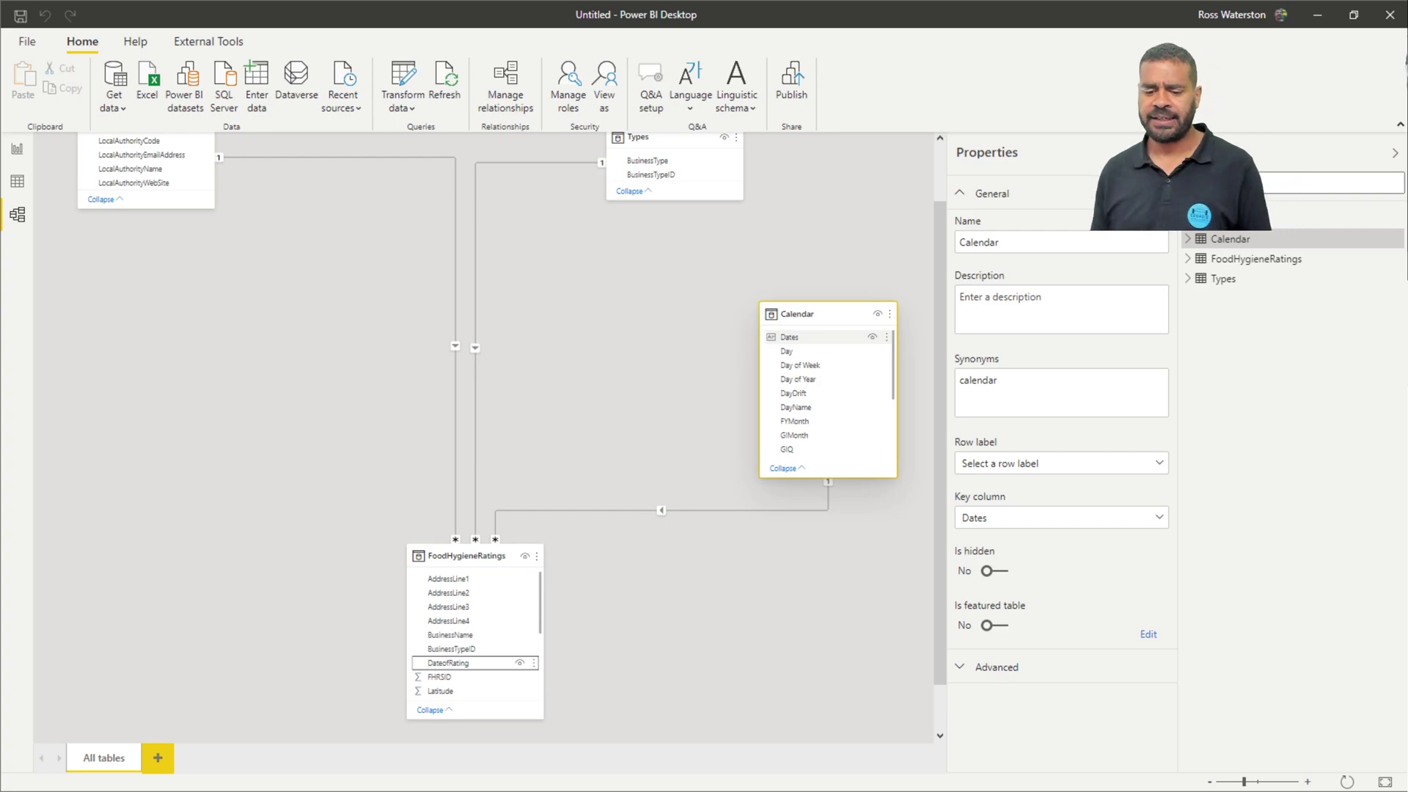
Step: Rearrange the model diagram so that Authorities, Types and Calendar sit side by side above a centred FoodHygieneRatings table
left_click_drag(807, 313, 819, 170)
scroll(806, 235, "up", 1)
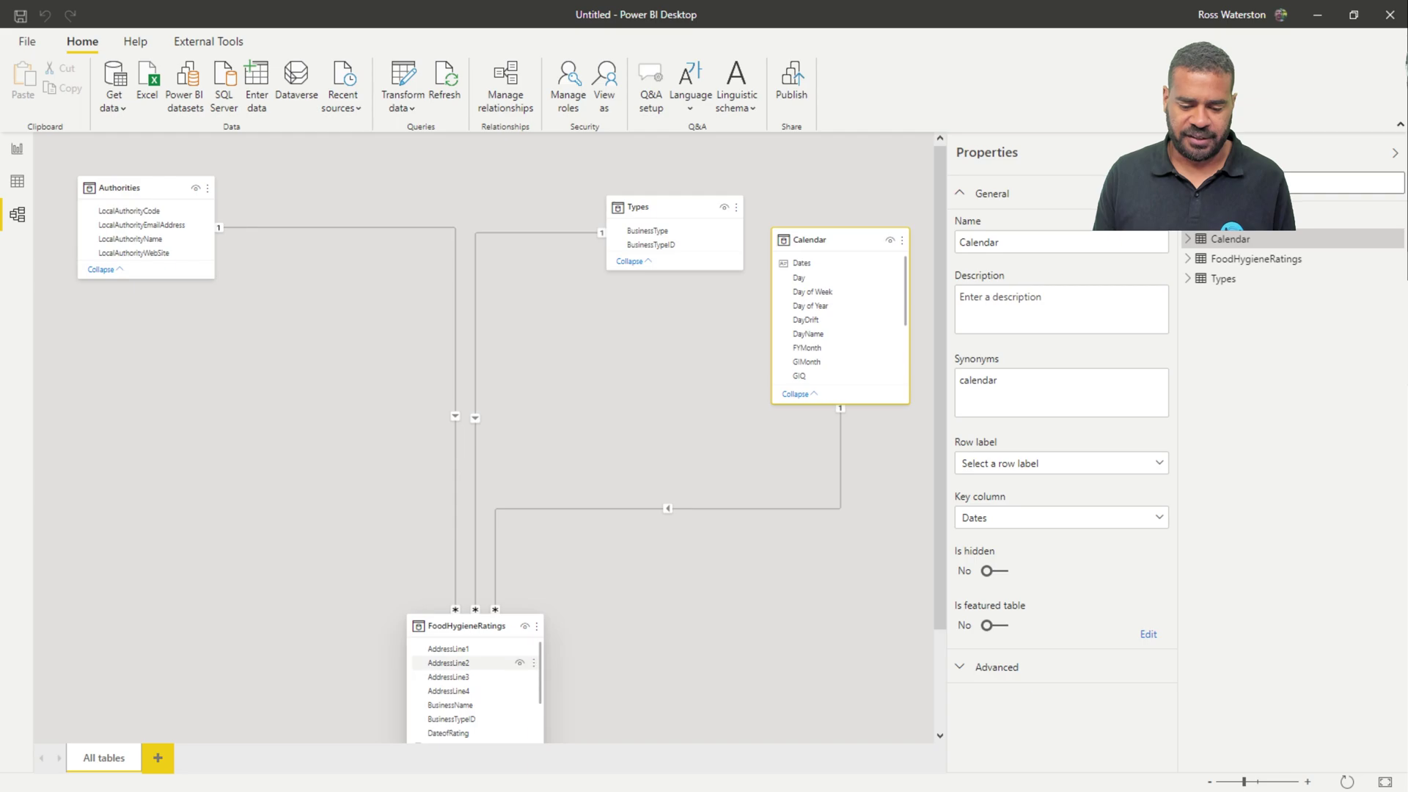
left_click_drag(469, 626, 544, 485)
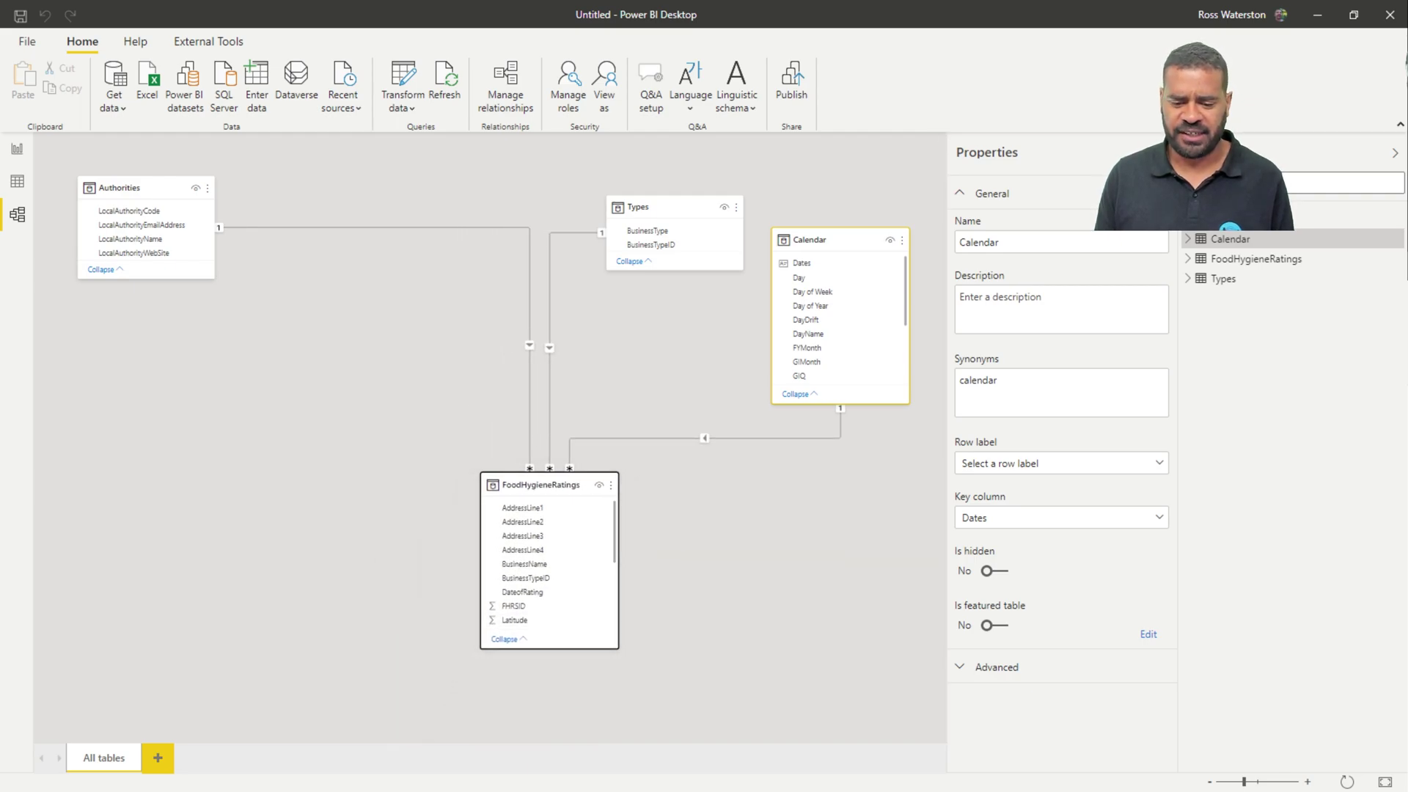
left_click_drag(674, 207, 566, 189)
left_click(132, 188)
left_click_drag(132, 188, 197, 201)
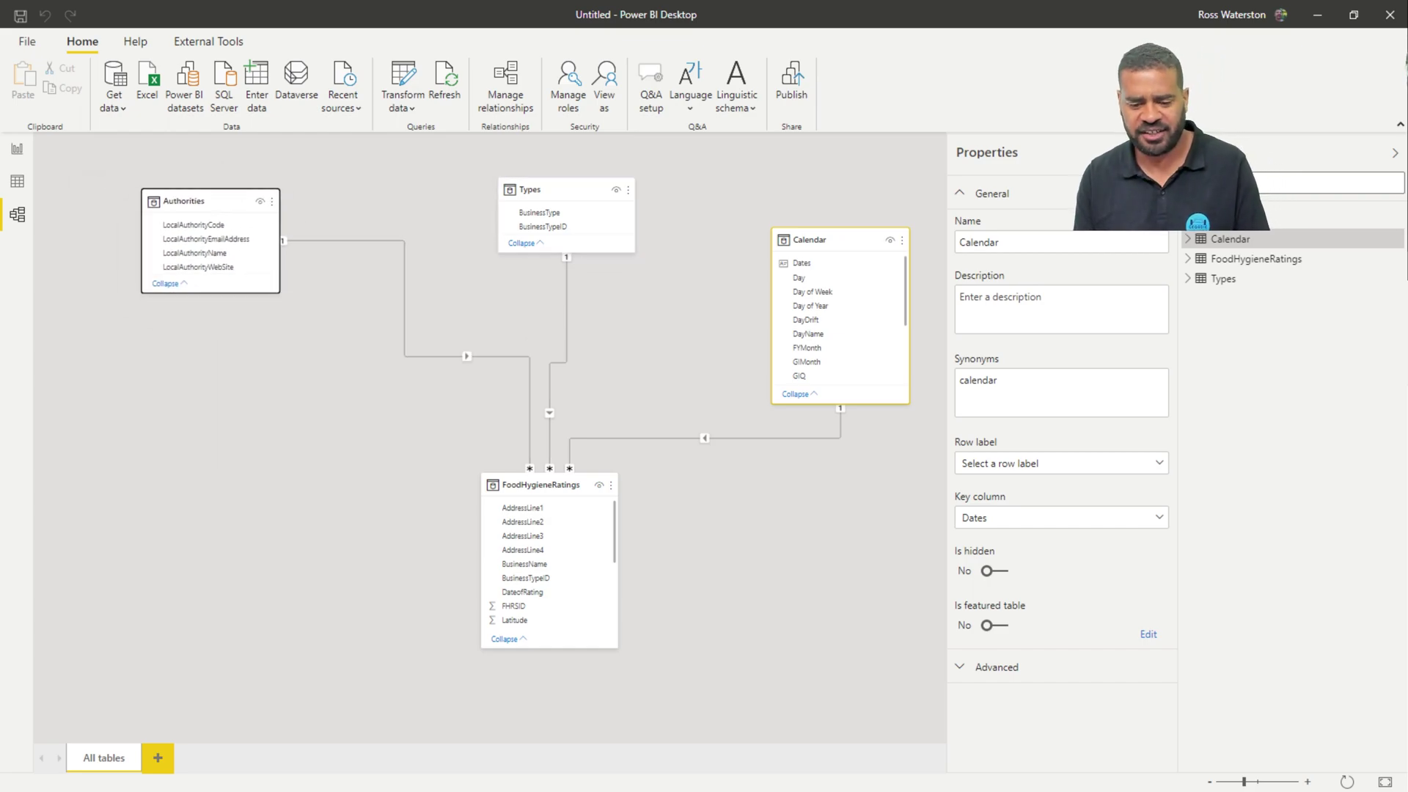
left_click_drag(821, 240, 775, 211)
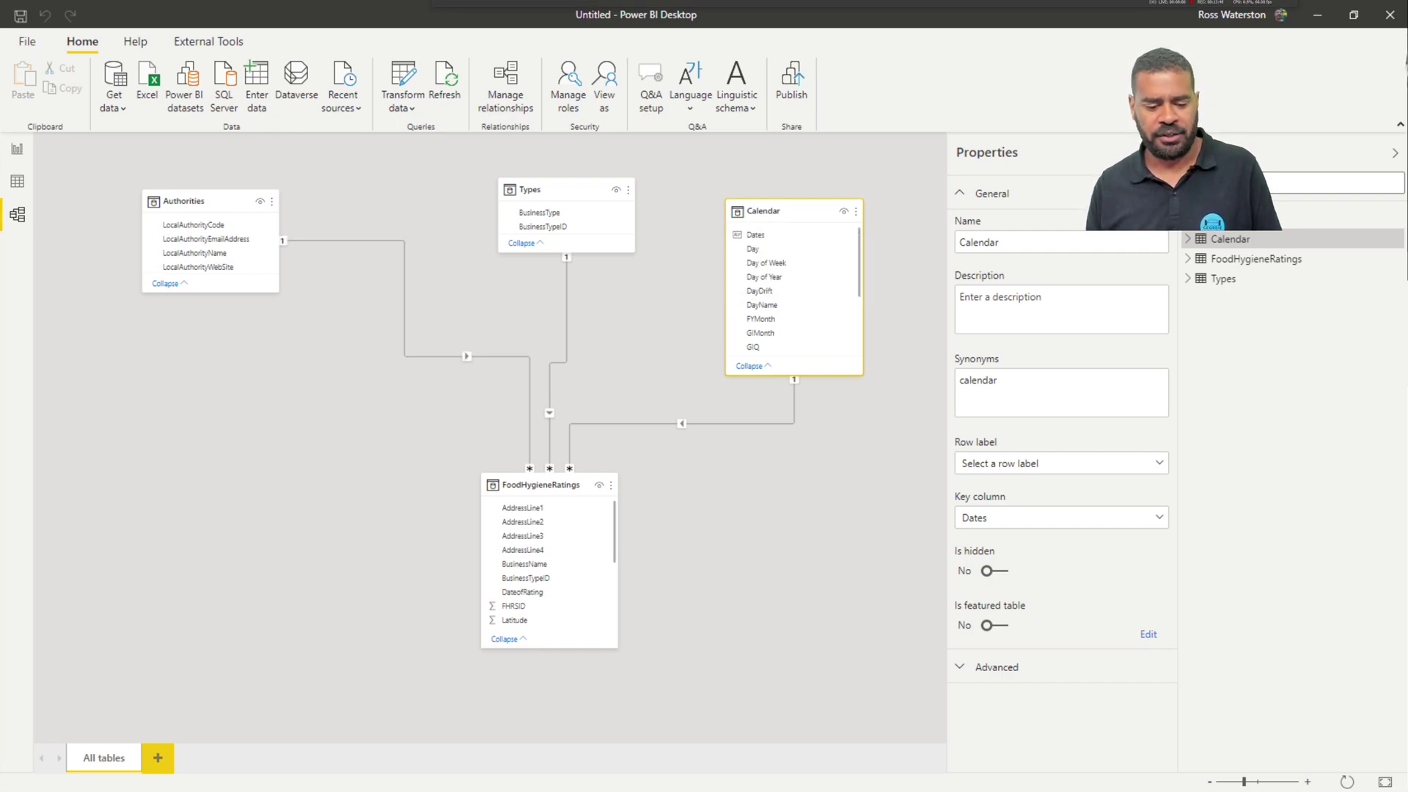
Step: Add a new model layout and name it "Authorities"
left_click(158, 758)
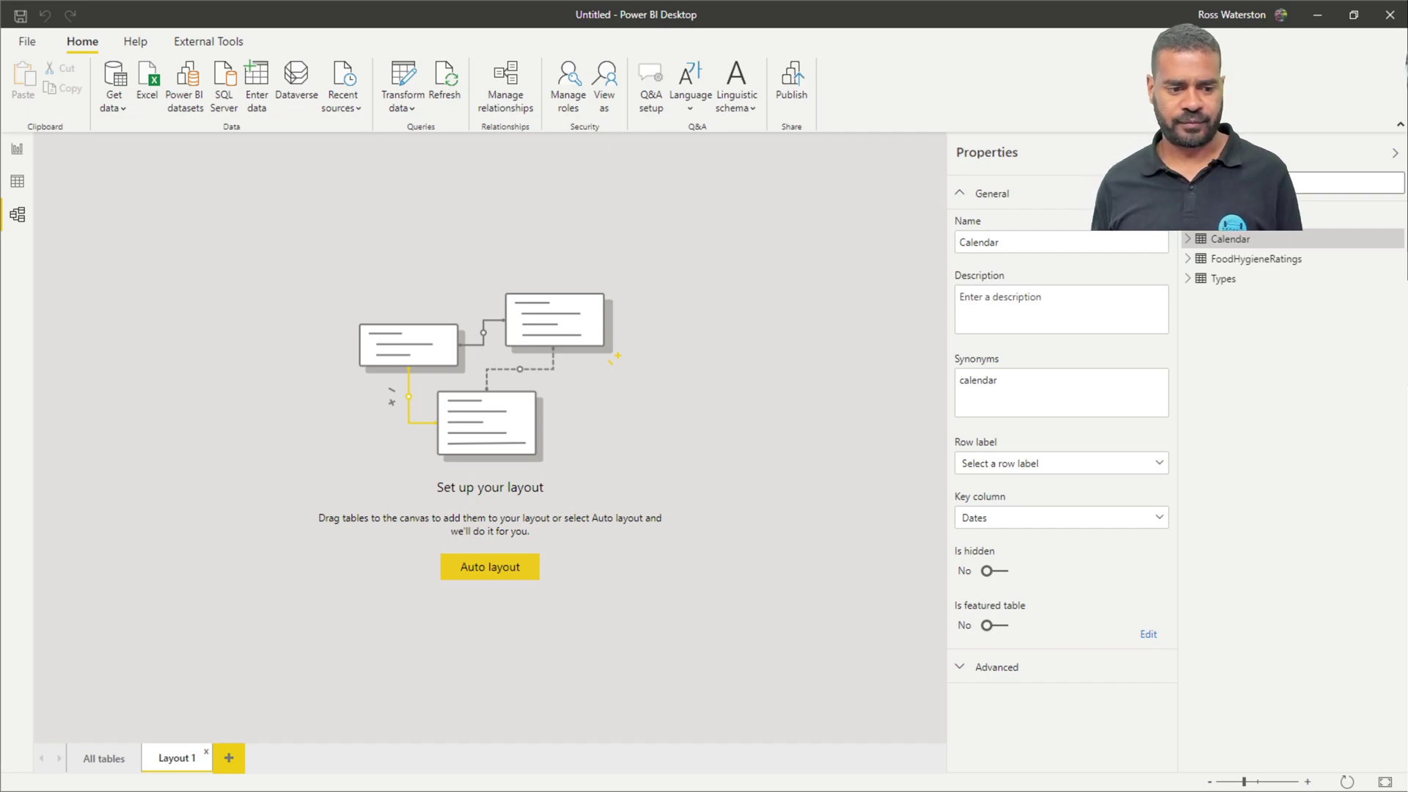
double_click(177, 757)
type("Authorities")
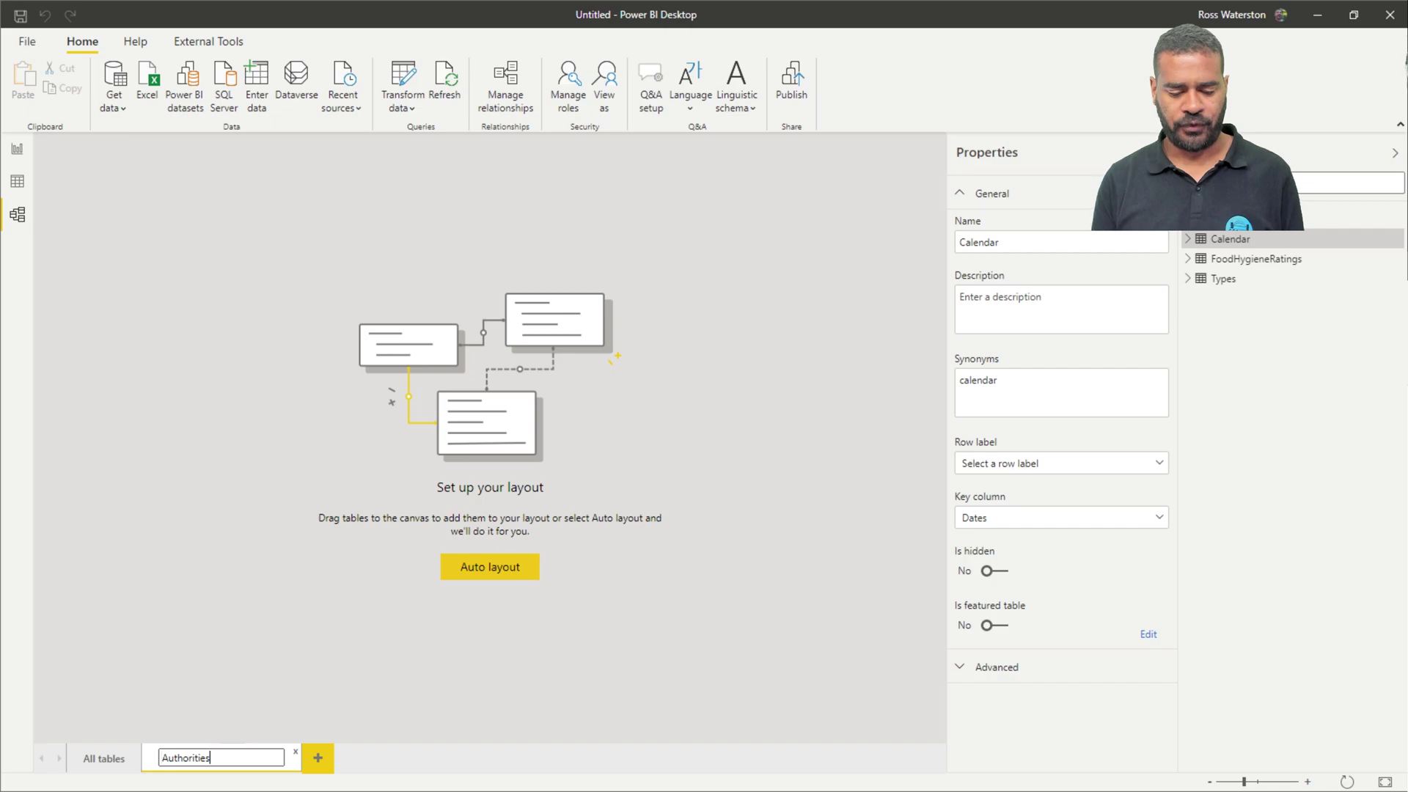
key("Return")
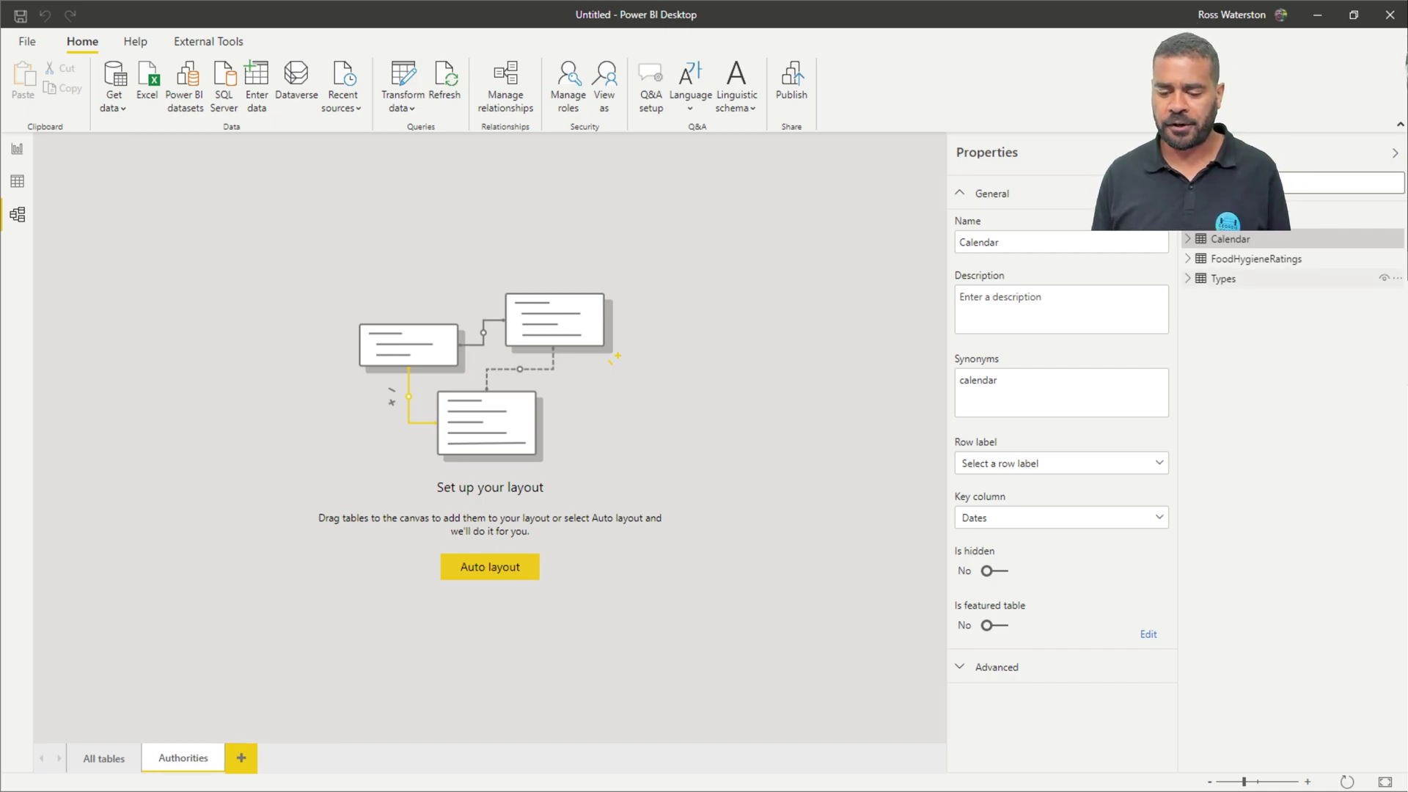
Step: Place the Authorities and FoodHygieneRatings tables on the Authorities layout, with FoodHygieneRatings below and to the right of Authorities
left_click_drag(1231, 218, 282, 316)
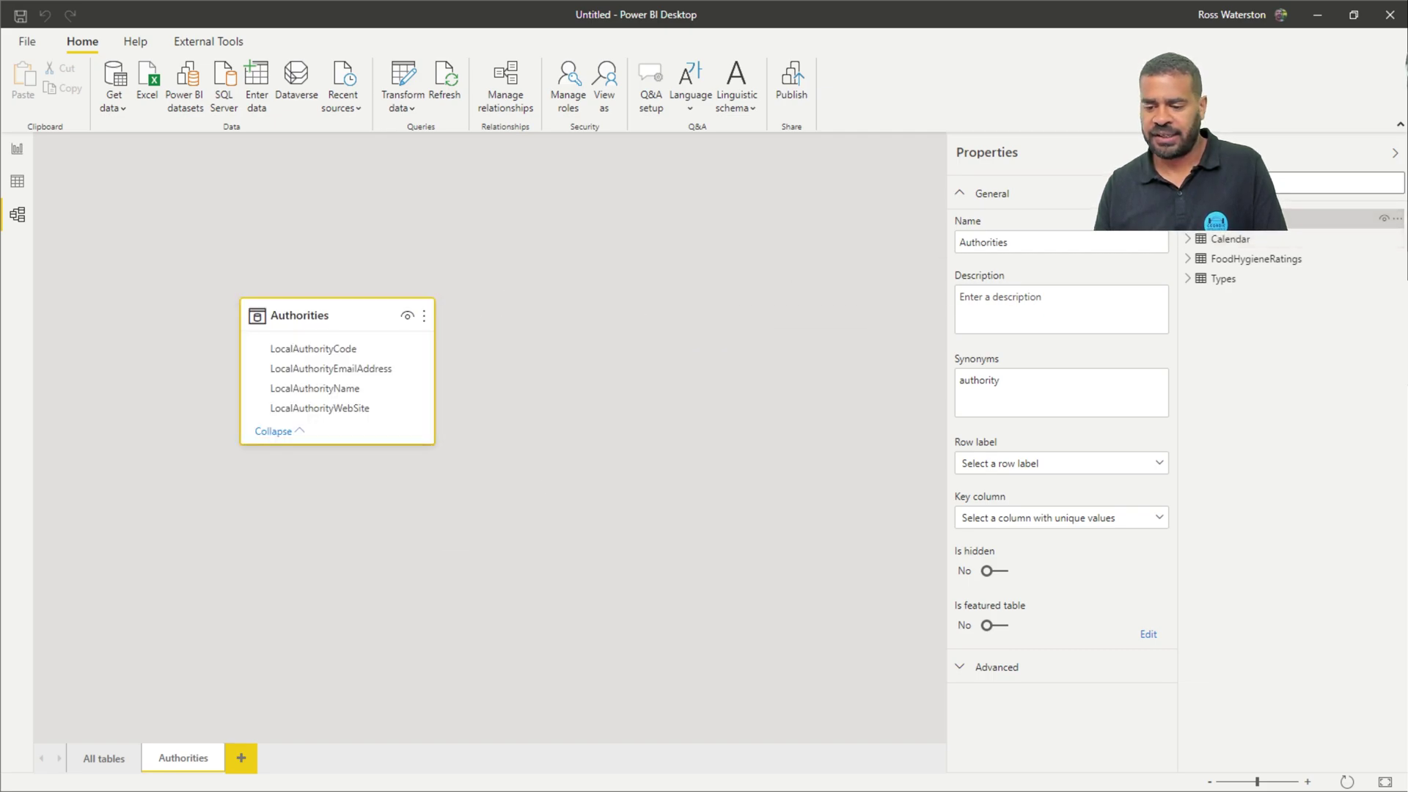
left_click_drag(1256, 259, 546, 569)
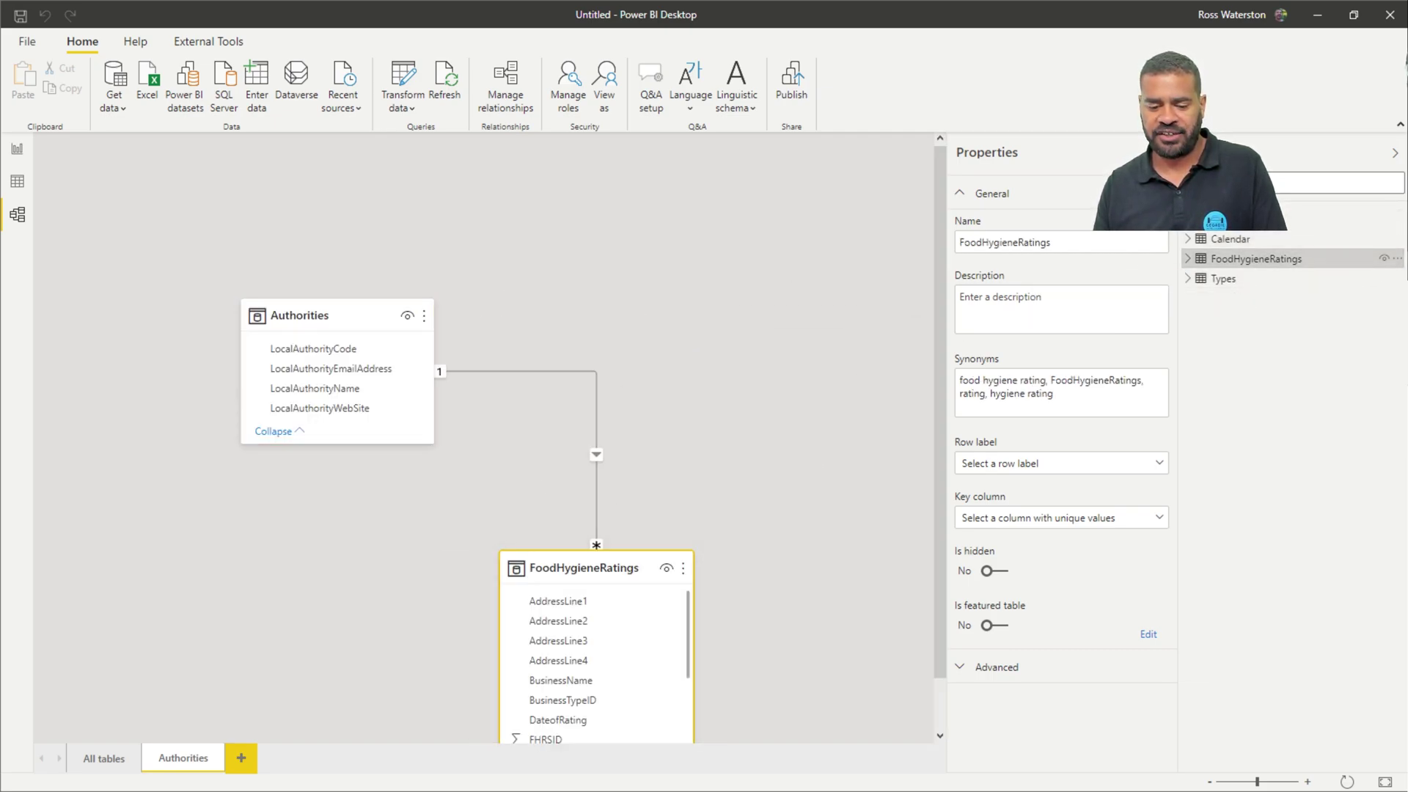
left_click_drag(338, 316, 203, 232)
left_click_drag(587, 567, 634, 443)
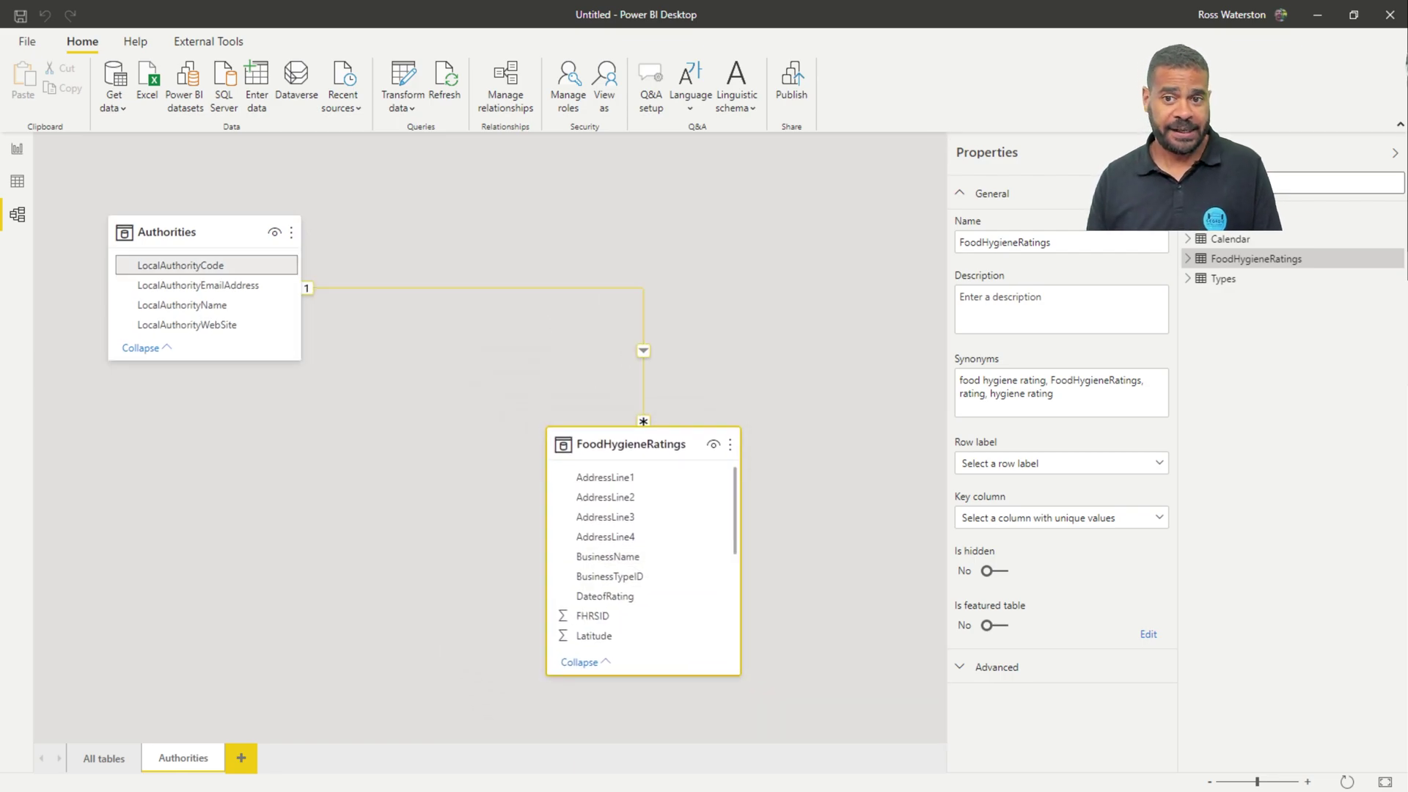
key("Delete")
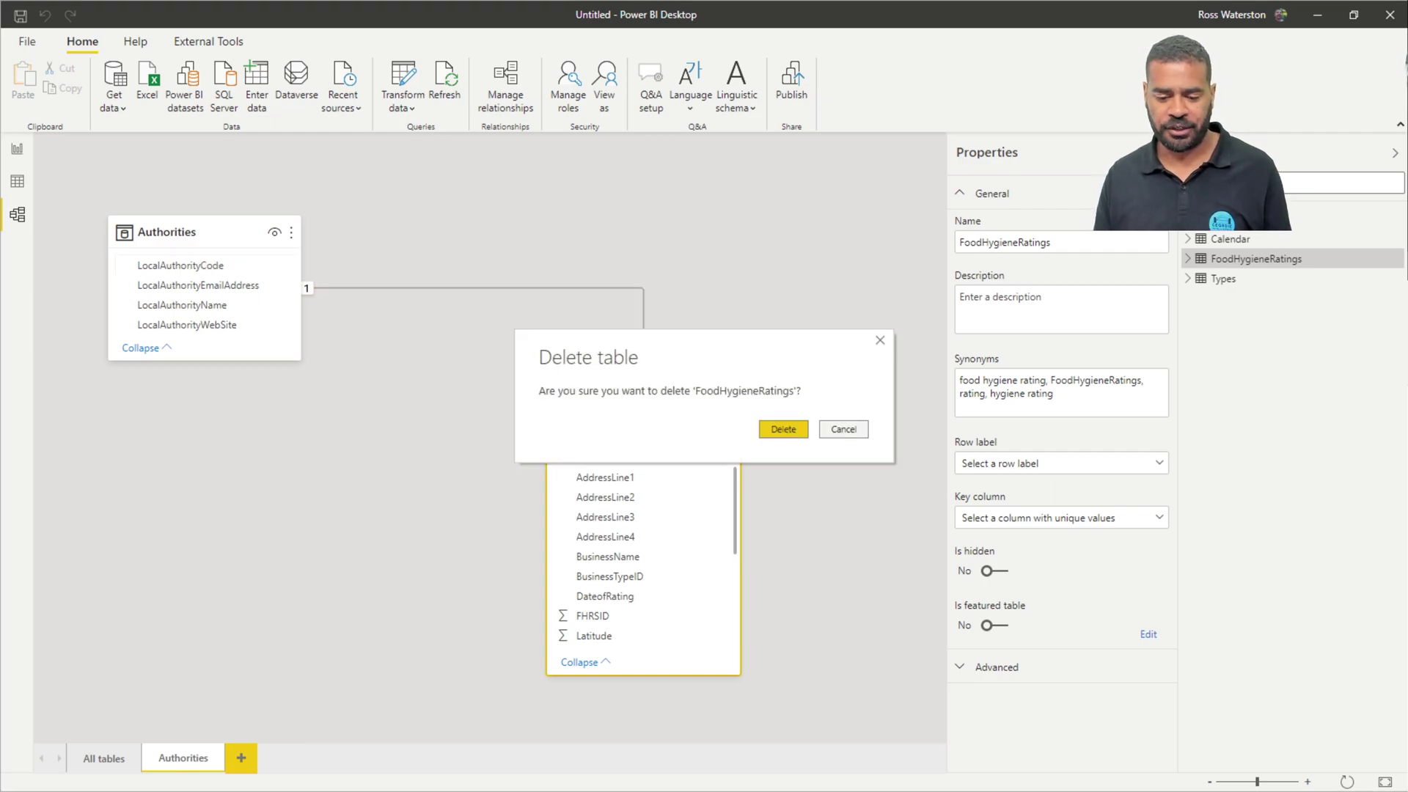
key("Escape")
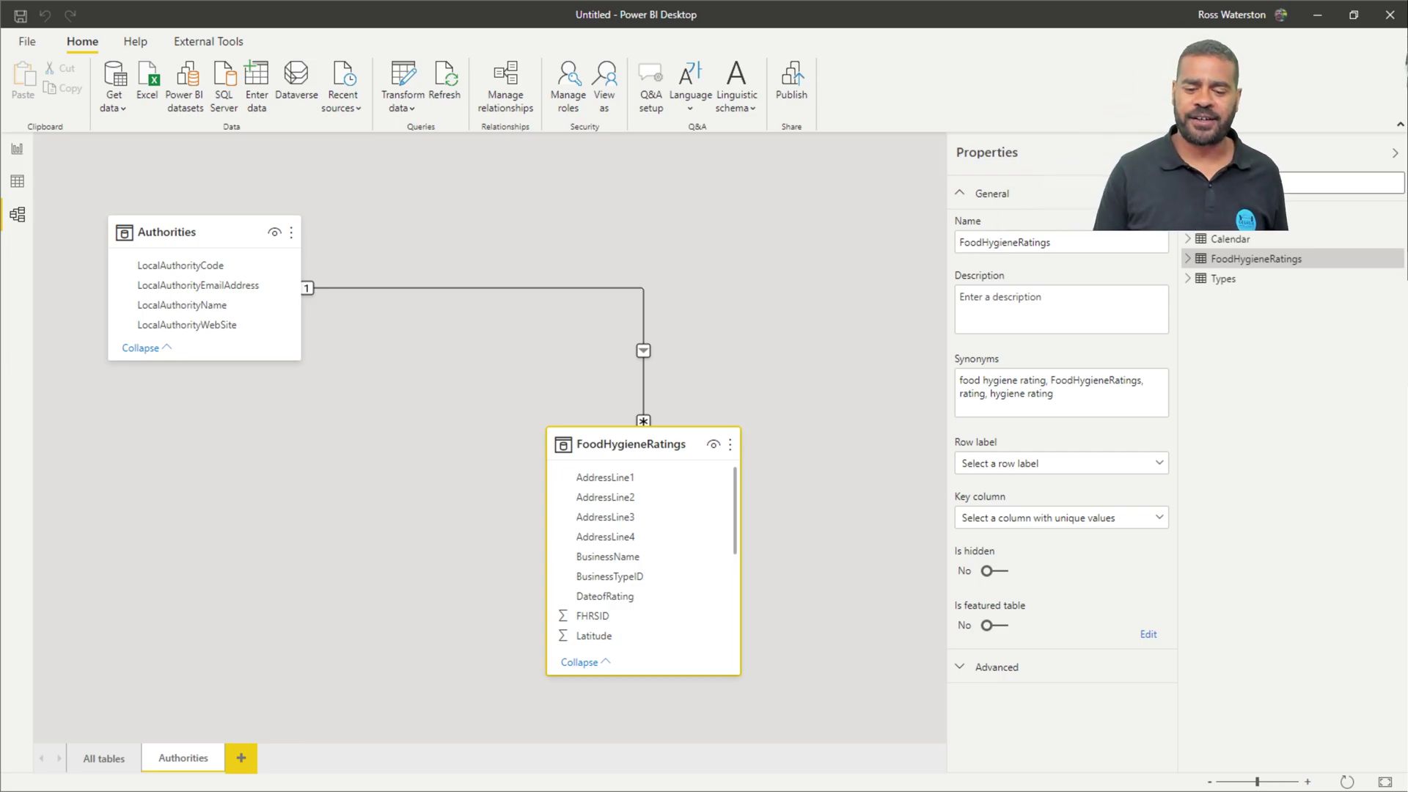
left_click_drag(645, 444, 528, 444)
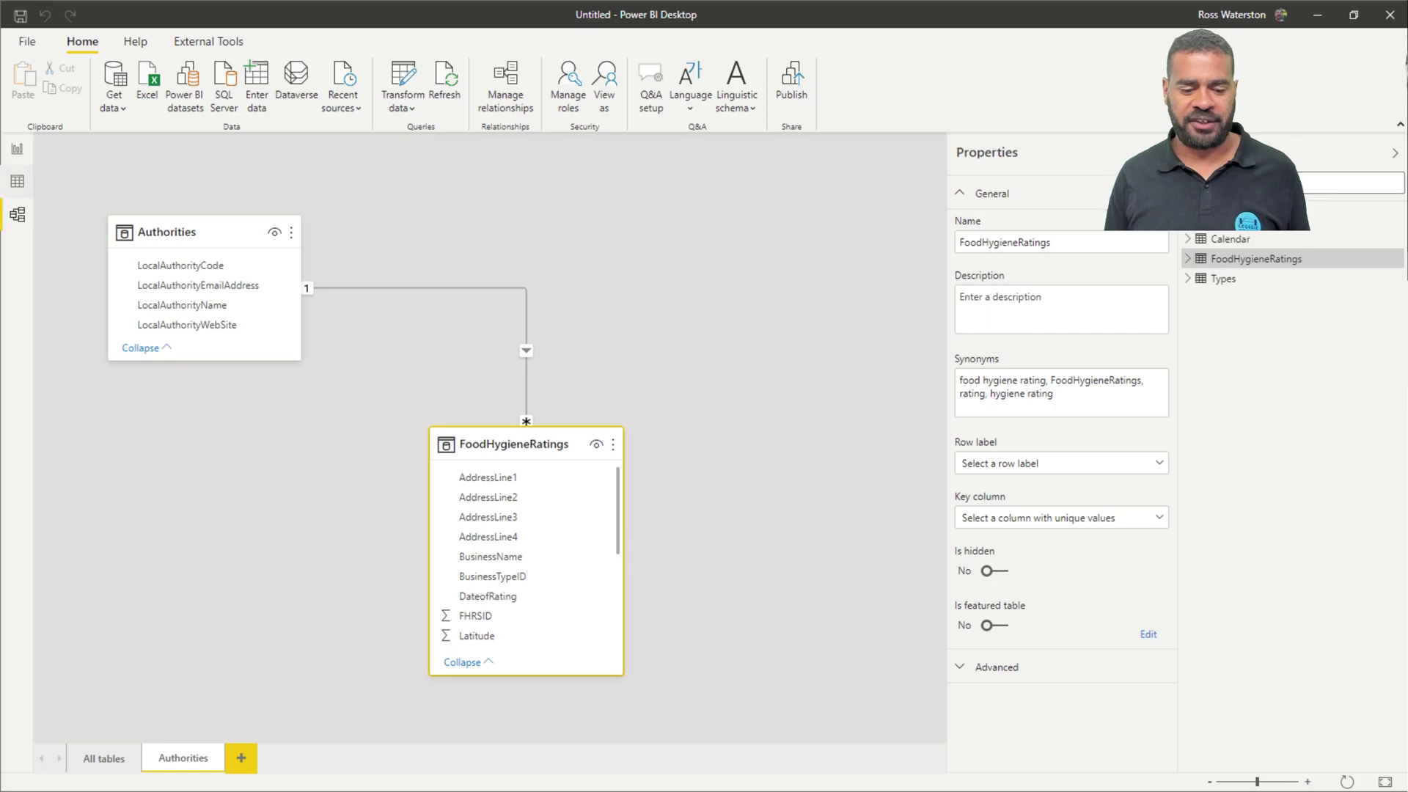
Step: Examine the loaded rows of the FoodHygieneRatings table in the Data view
left_click(17, 181)
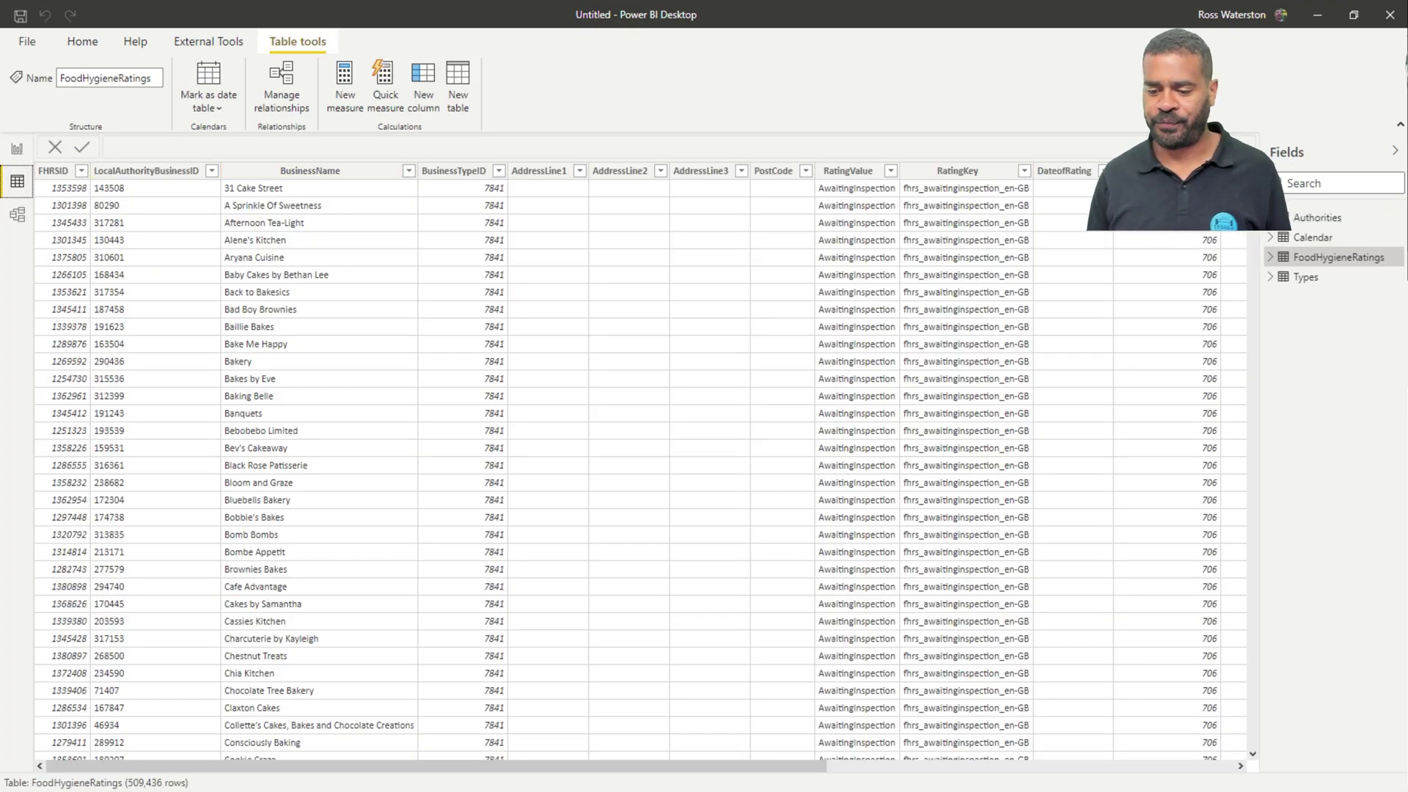
mouse_move(437, 766)
left_mouse_down()
mouse_move(844, 766)
mouse_move(436, 766)
left_mouse_up()
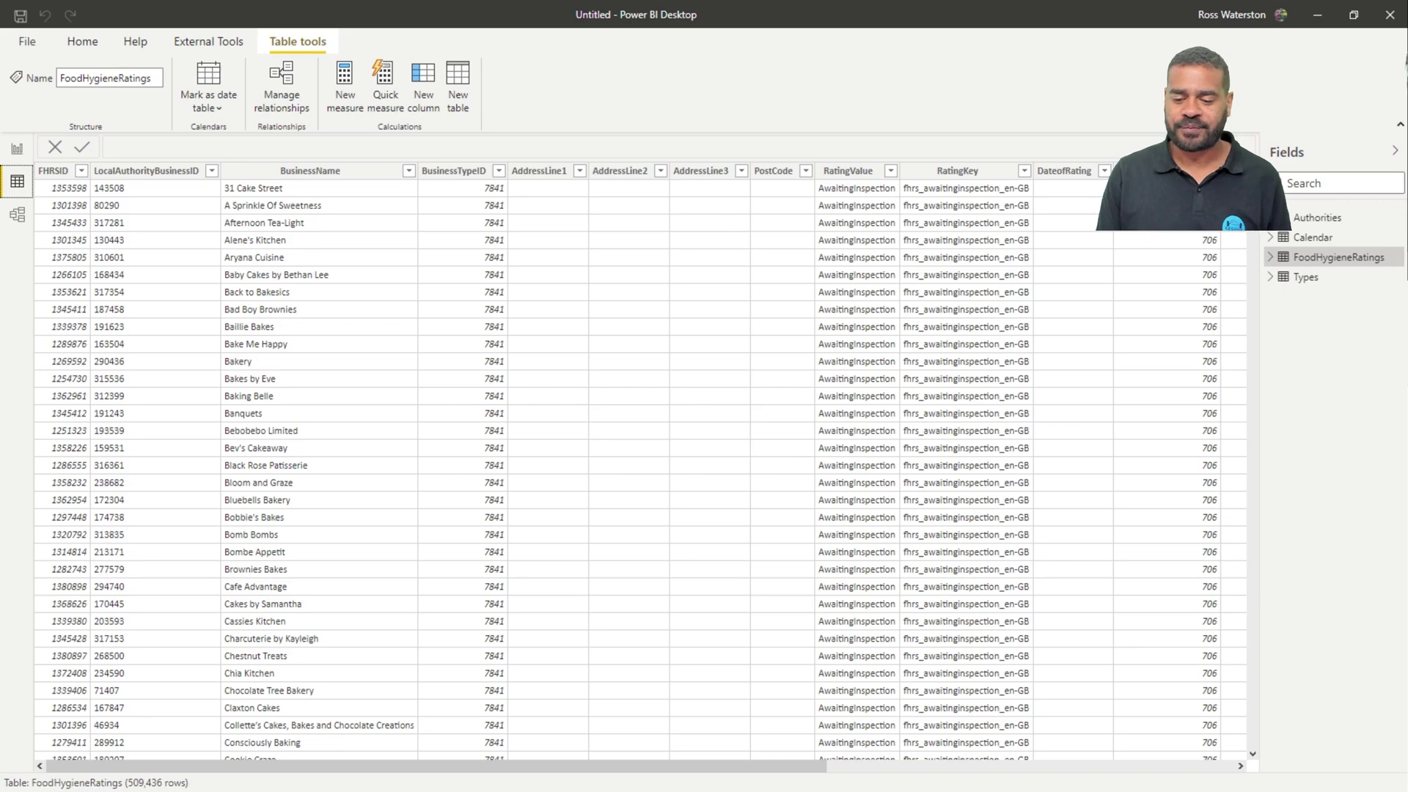
Step: Set the data category of the FoodHygieneRatings Longitude column to Longitude and of its Latitude column to Latitude
left_click(847, 171)
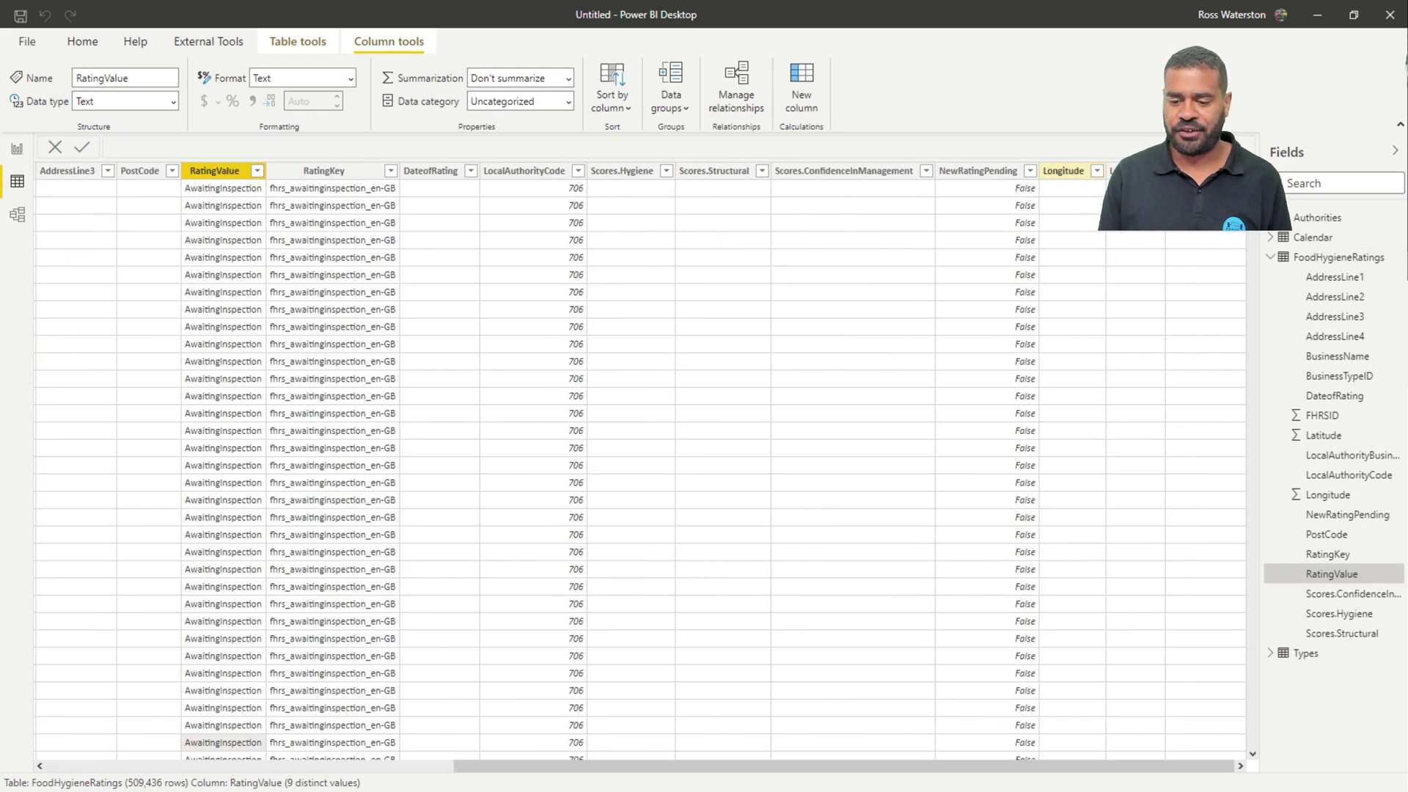
left_click(1064, 170)
left_click(519, 101)
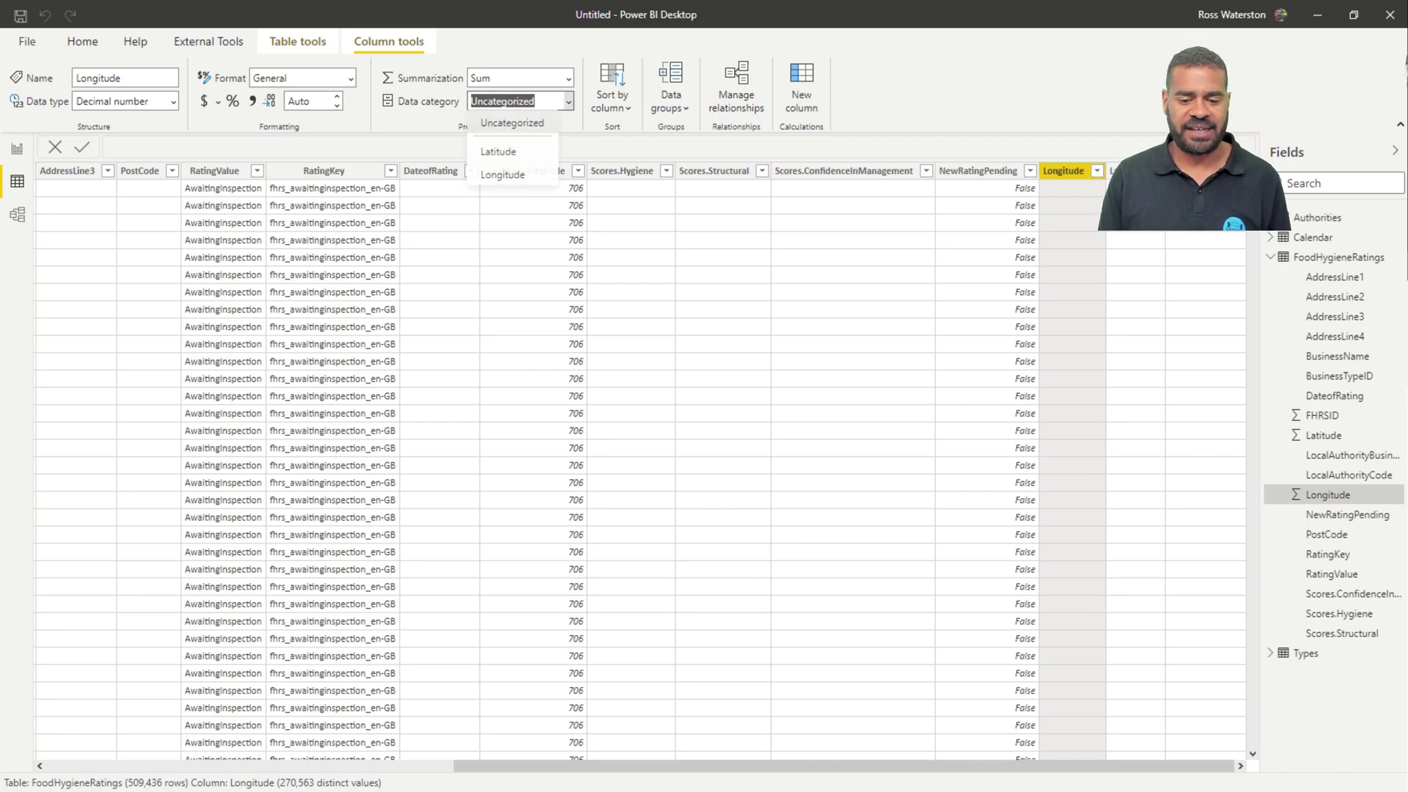
left_click(503, 175)
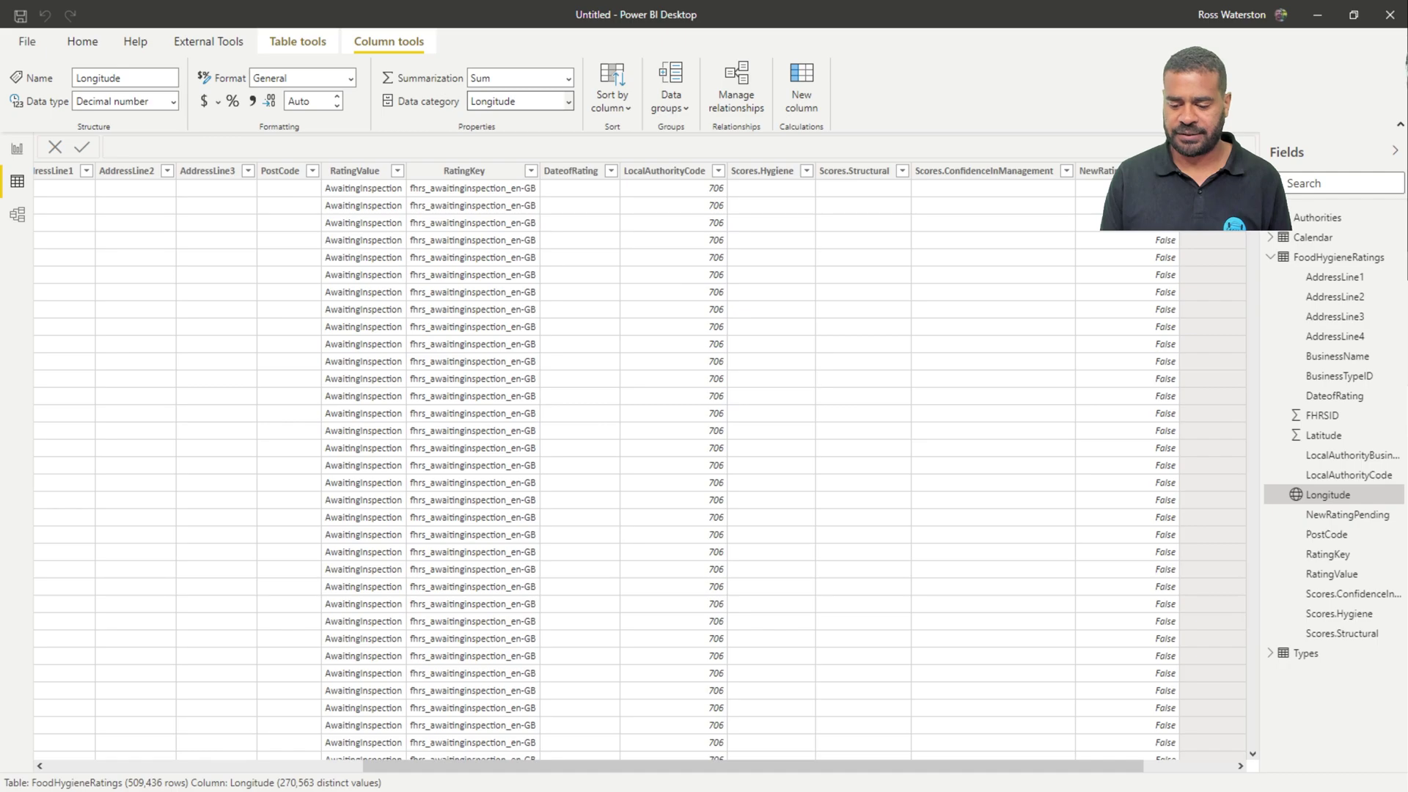
left_click(1134, 171)
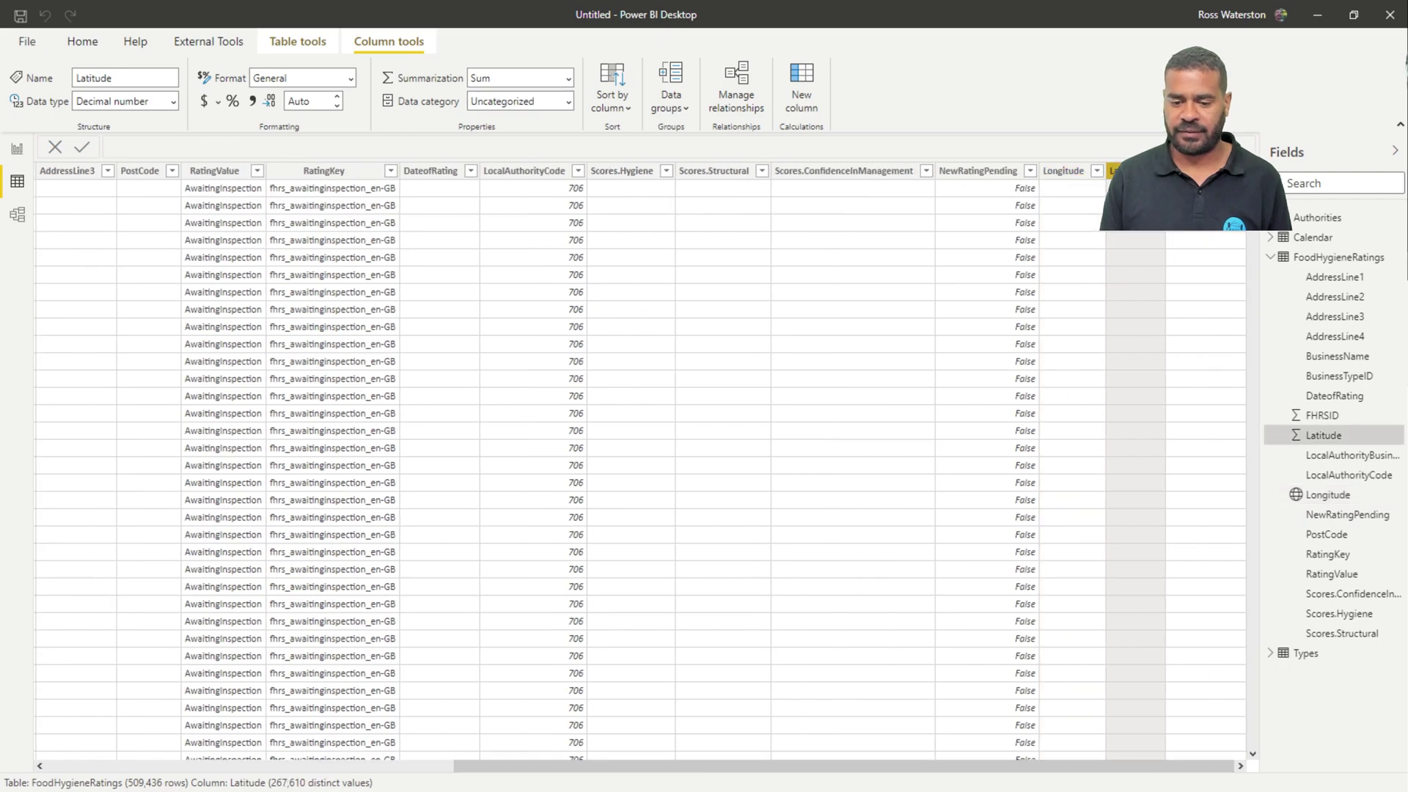
left_click(569, 102)
left_click(503, 152)
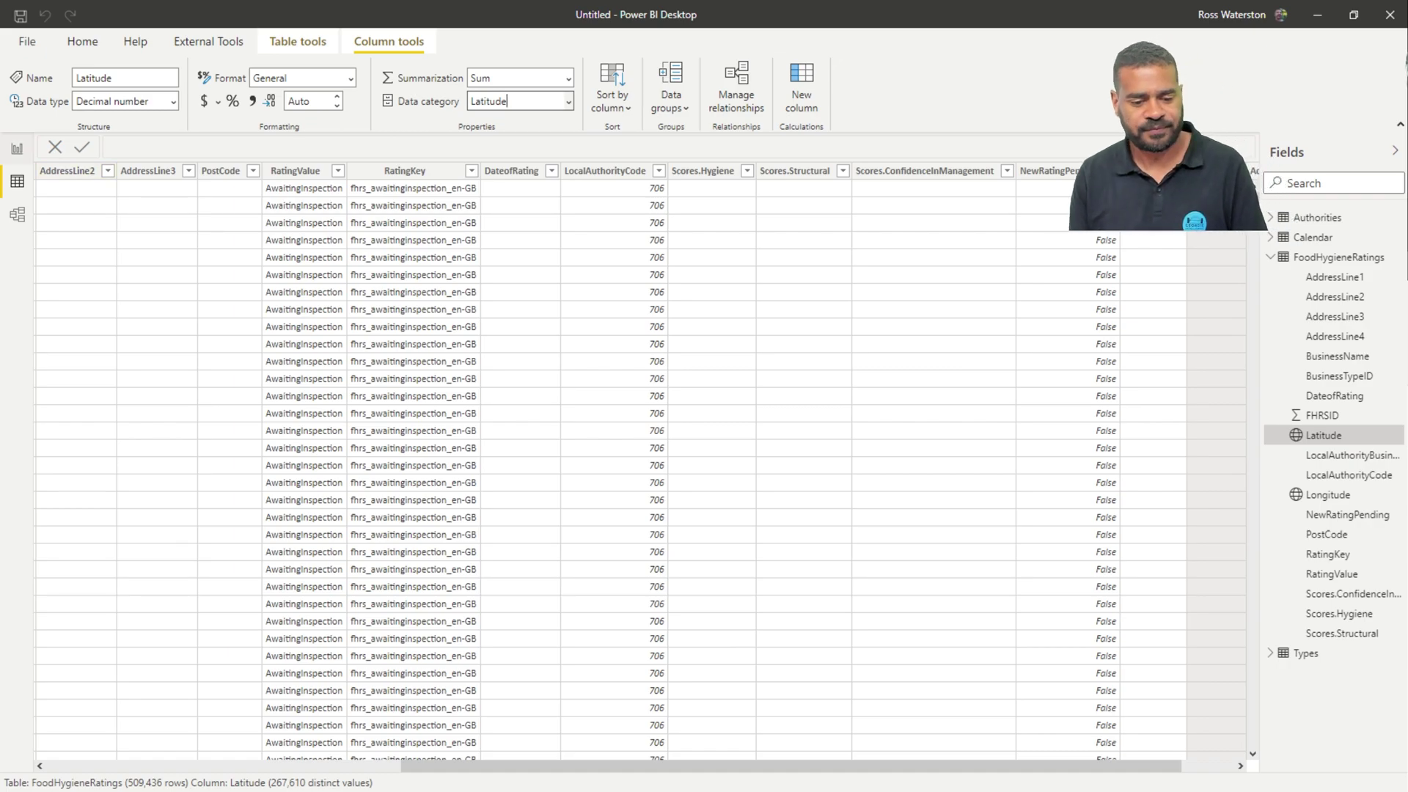
Step: Plot the unsummarised FoodHygieneRatings Latitude and Longitude on an enlarged Azure map on the report page
left_click(17, 149)
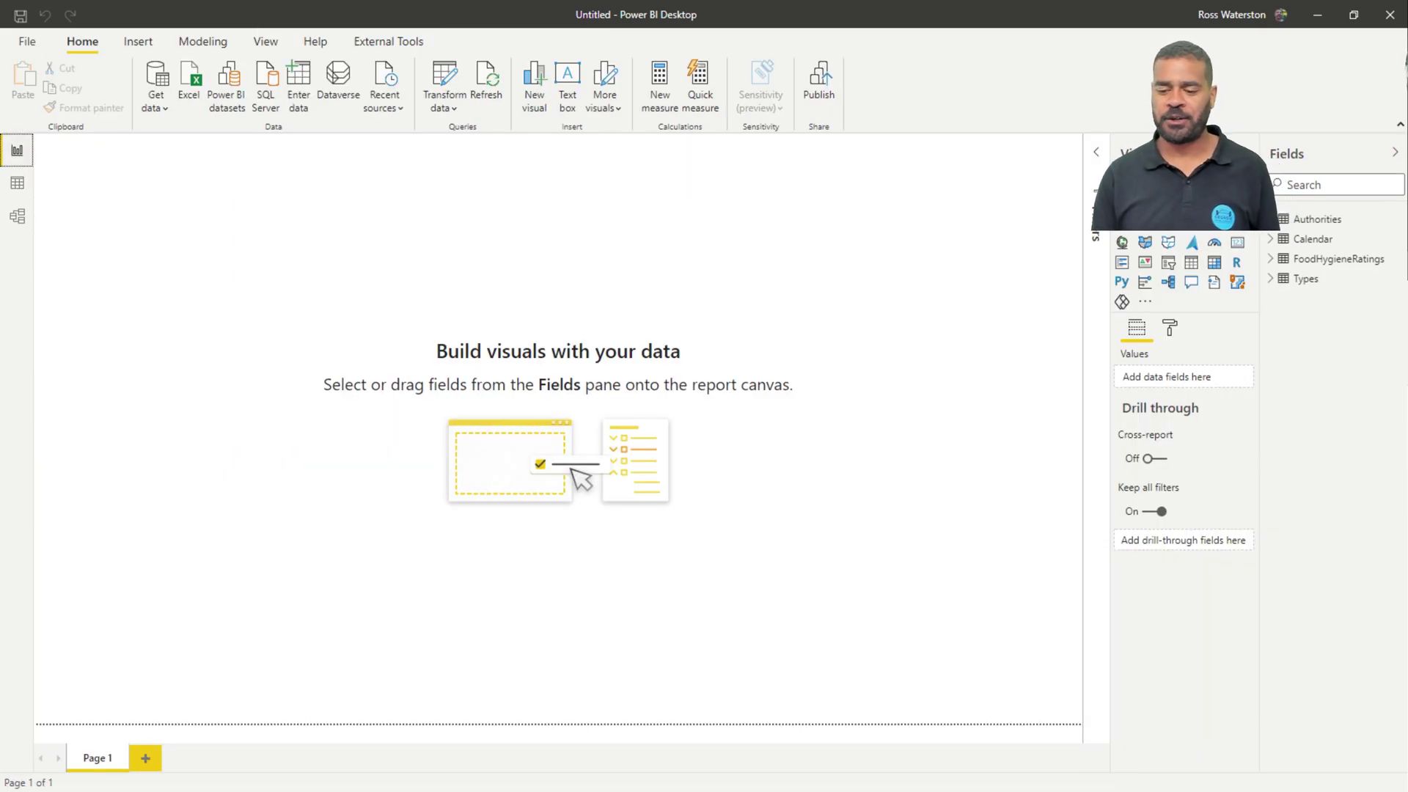
left_click(1335, 258)
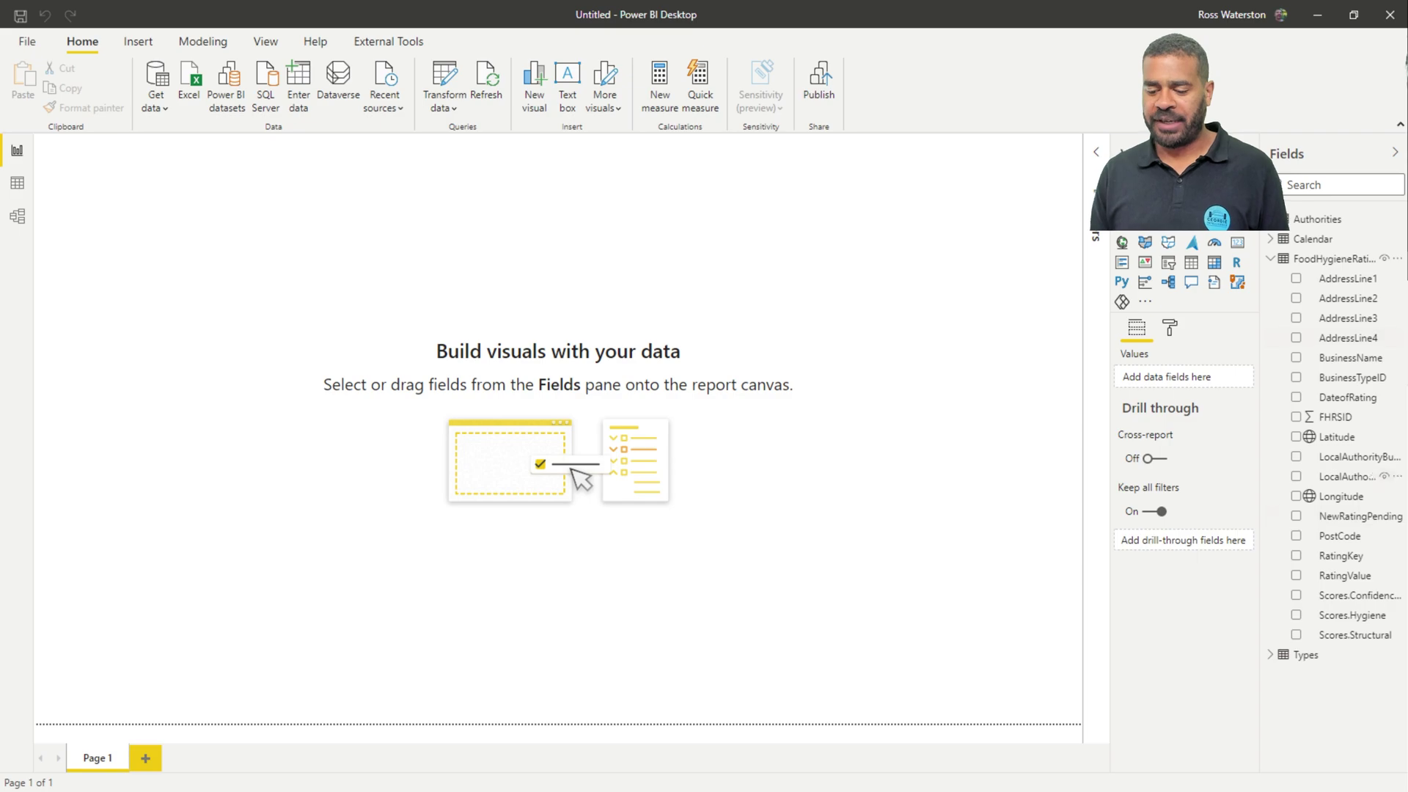
left_click(1295, 436)
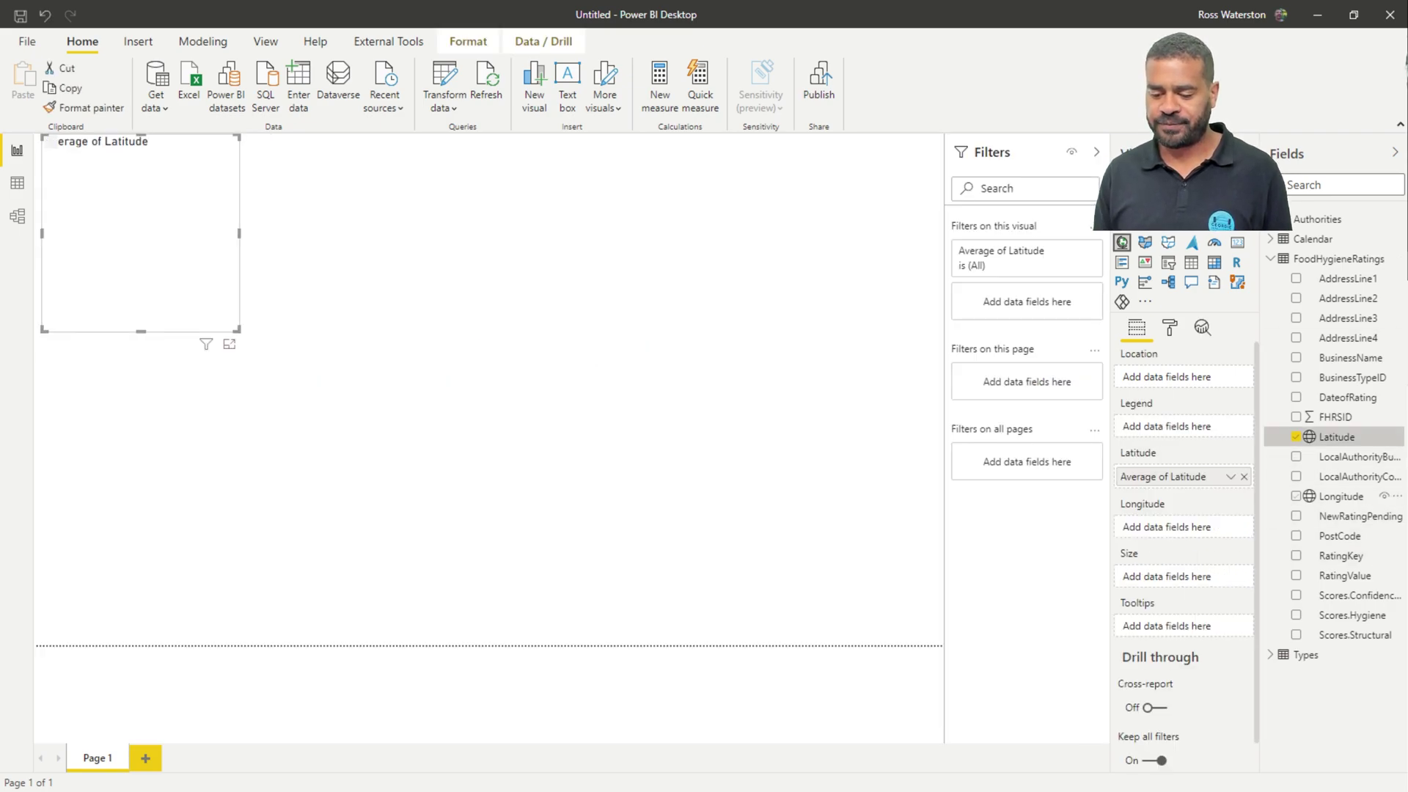
left_click(1296, 495)
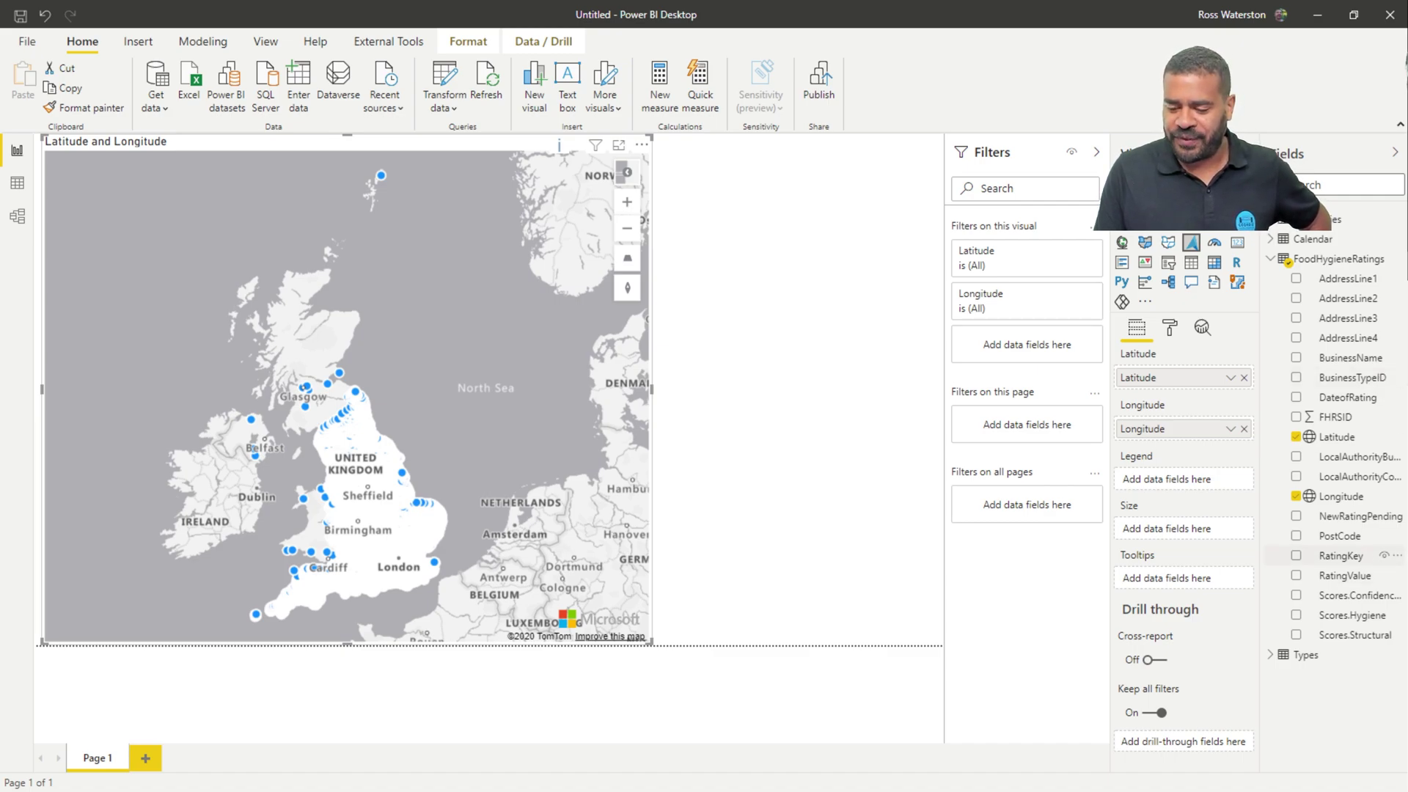
Step: Use RatingValue as the map's legend and filter the visual to rating values 0, 1, 2, 3, 4 and 5
left_click_drag(1345, 576, 1202, 481)
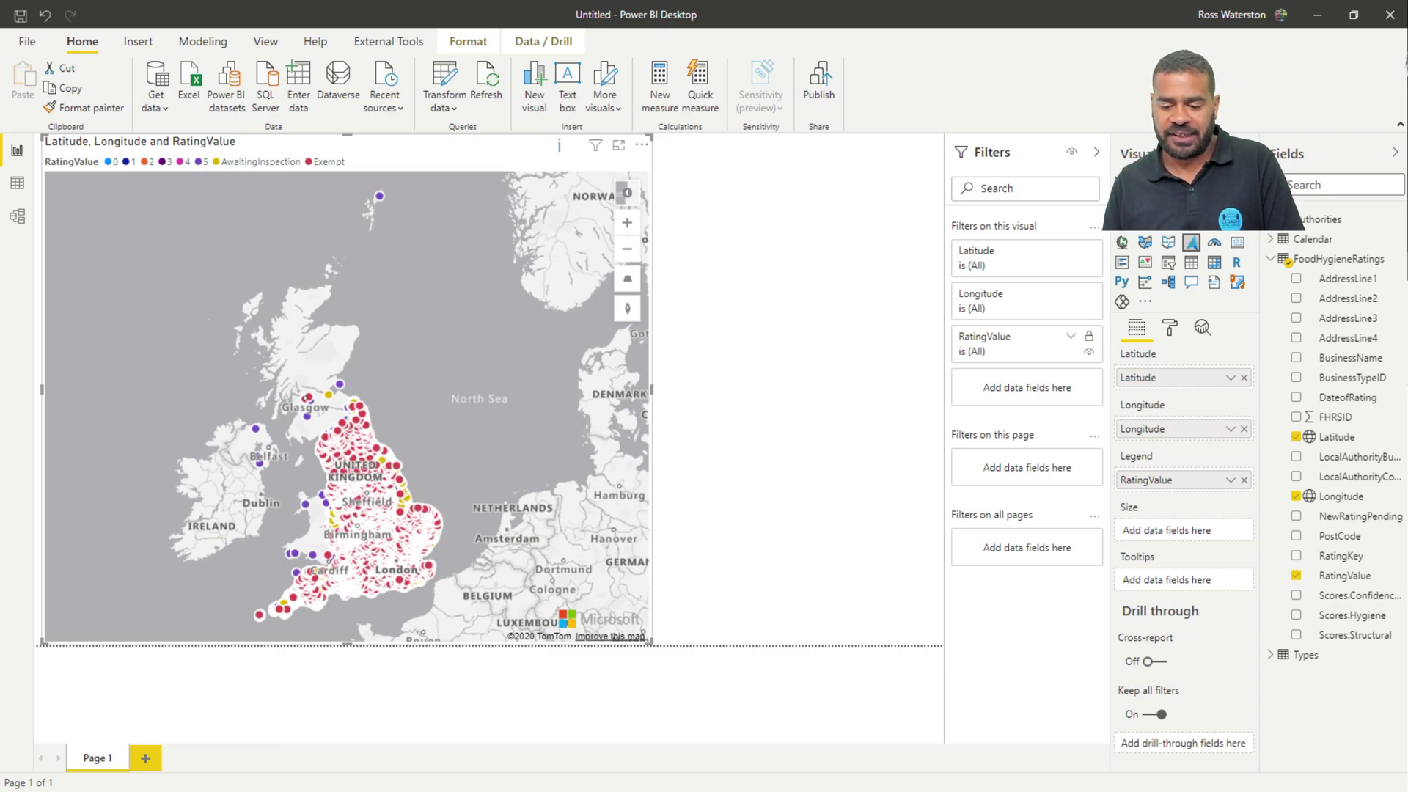
left_click(1071, 336)
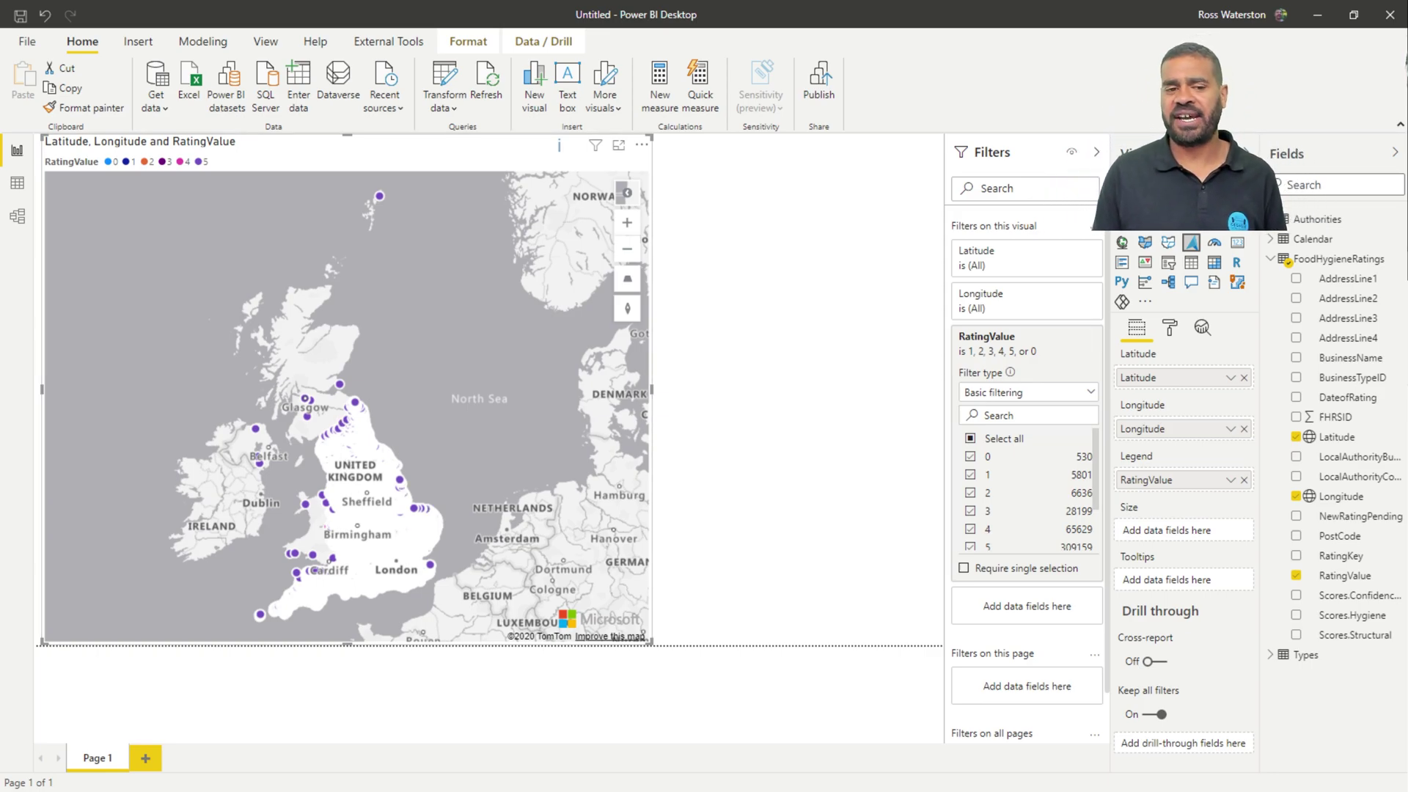
scroll(393, 525, "up", 5)
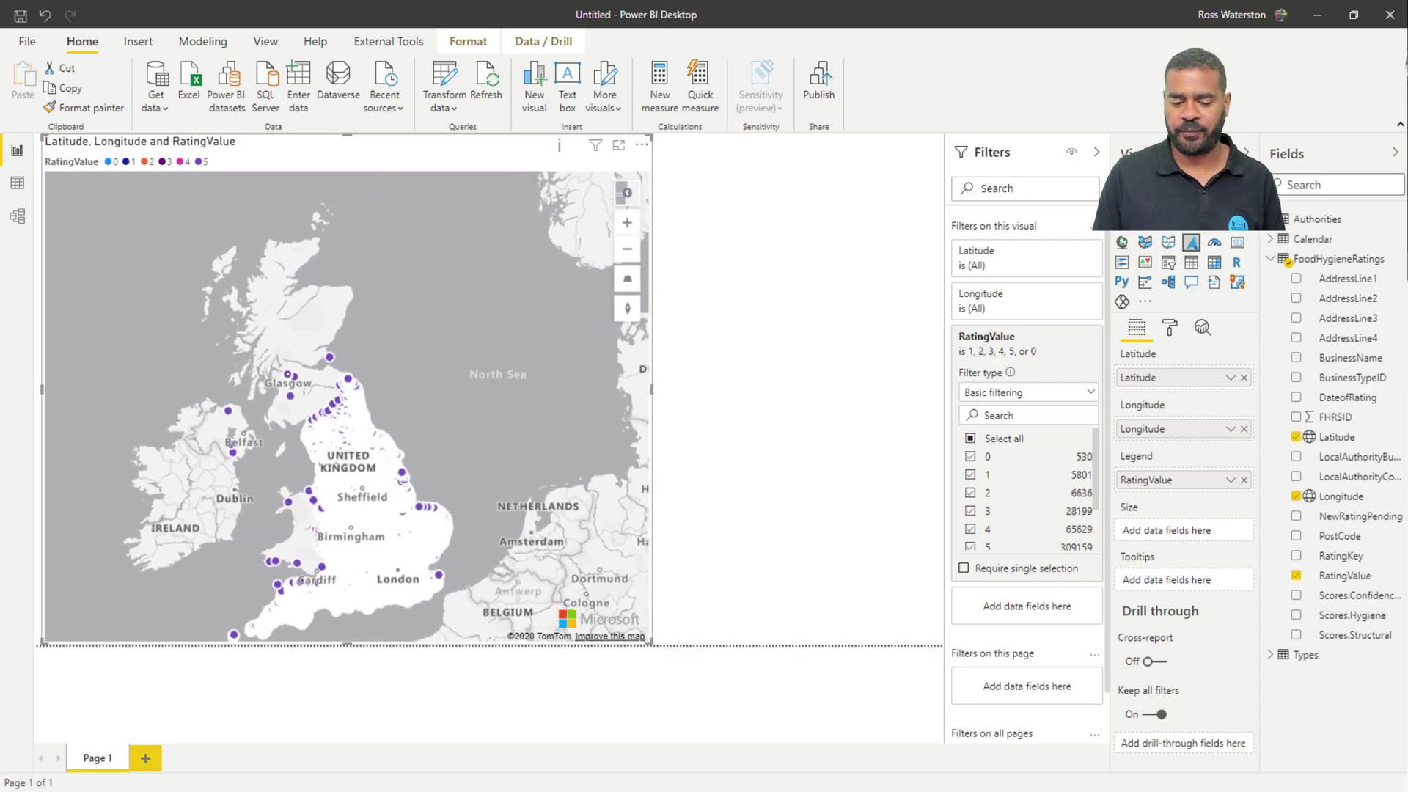
scroll(393, 525, "up", 5)
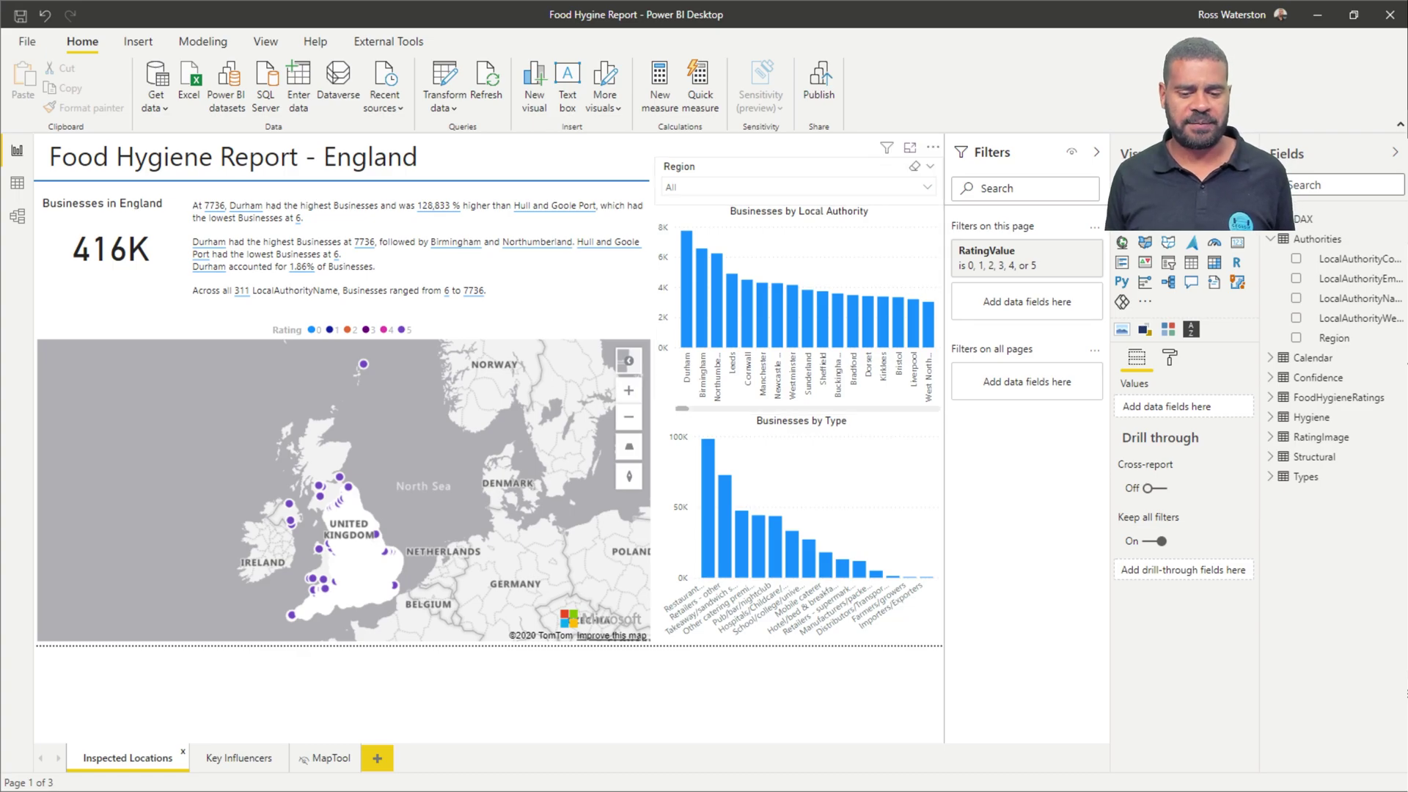
Step: In the finished Food Hygiene Report, filter the Inspected Locations page to the North East region and the supermarket retailers business type
left_click(771, 187)
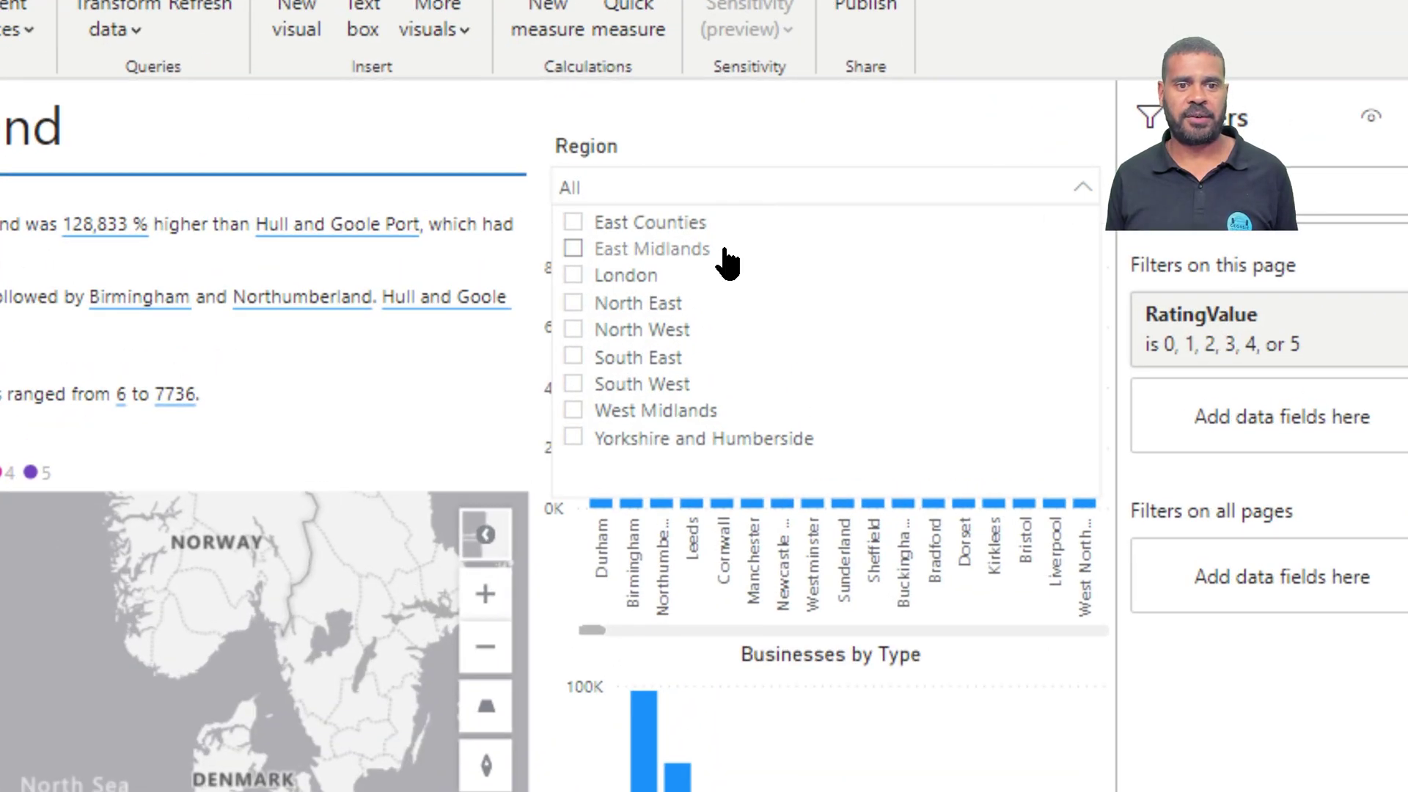
left_click(670, 302)
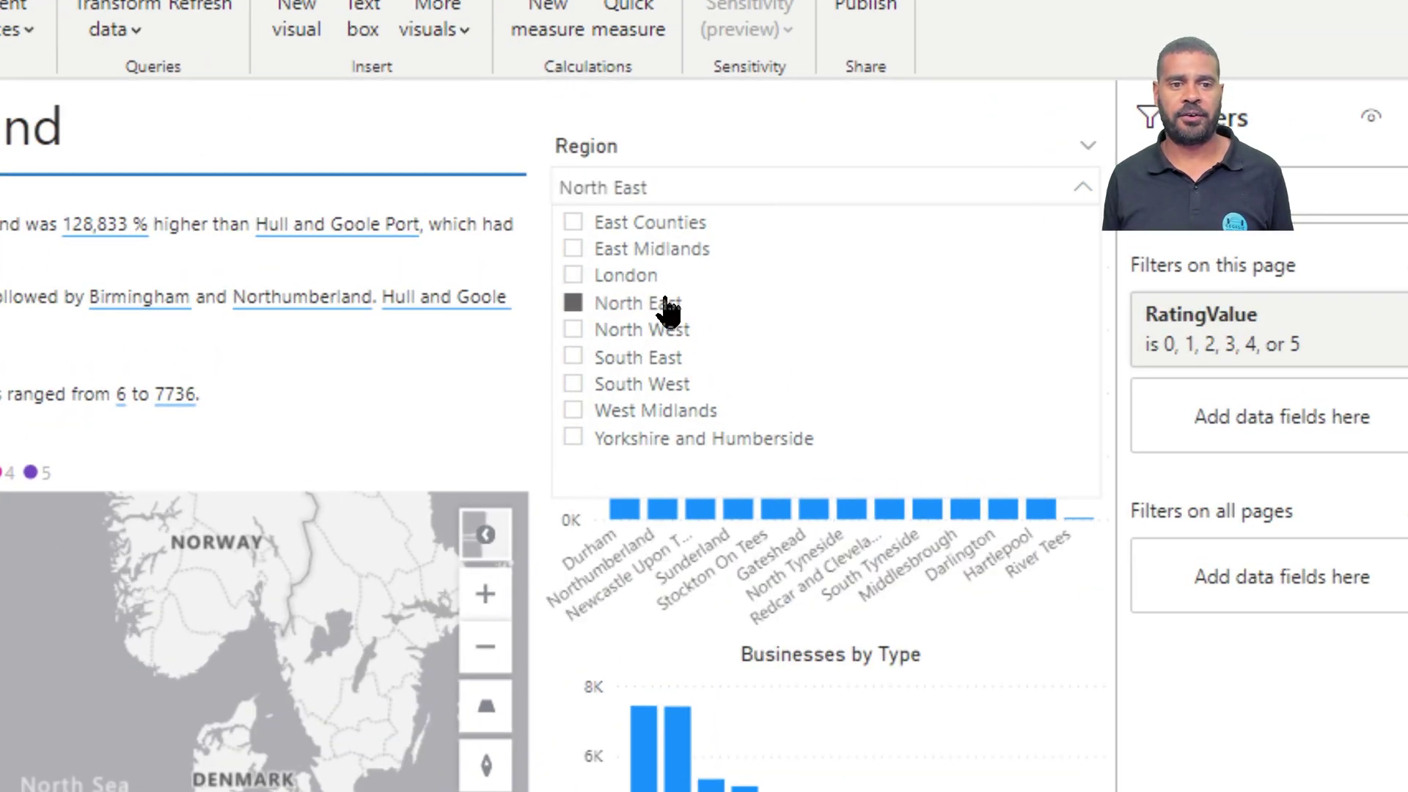
left_click(1076, 173)
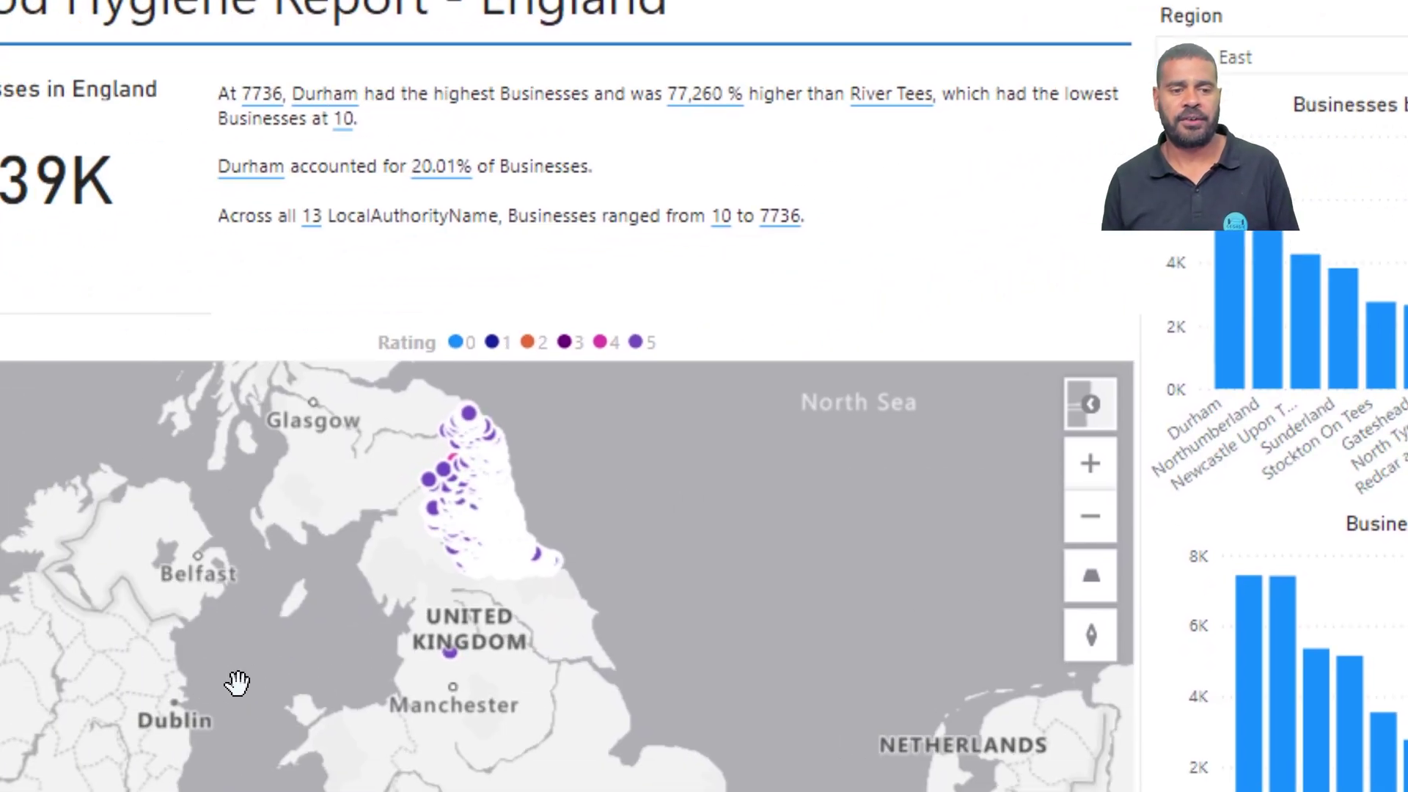
scroll(525, 560, "up", 5)
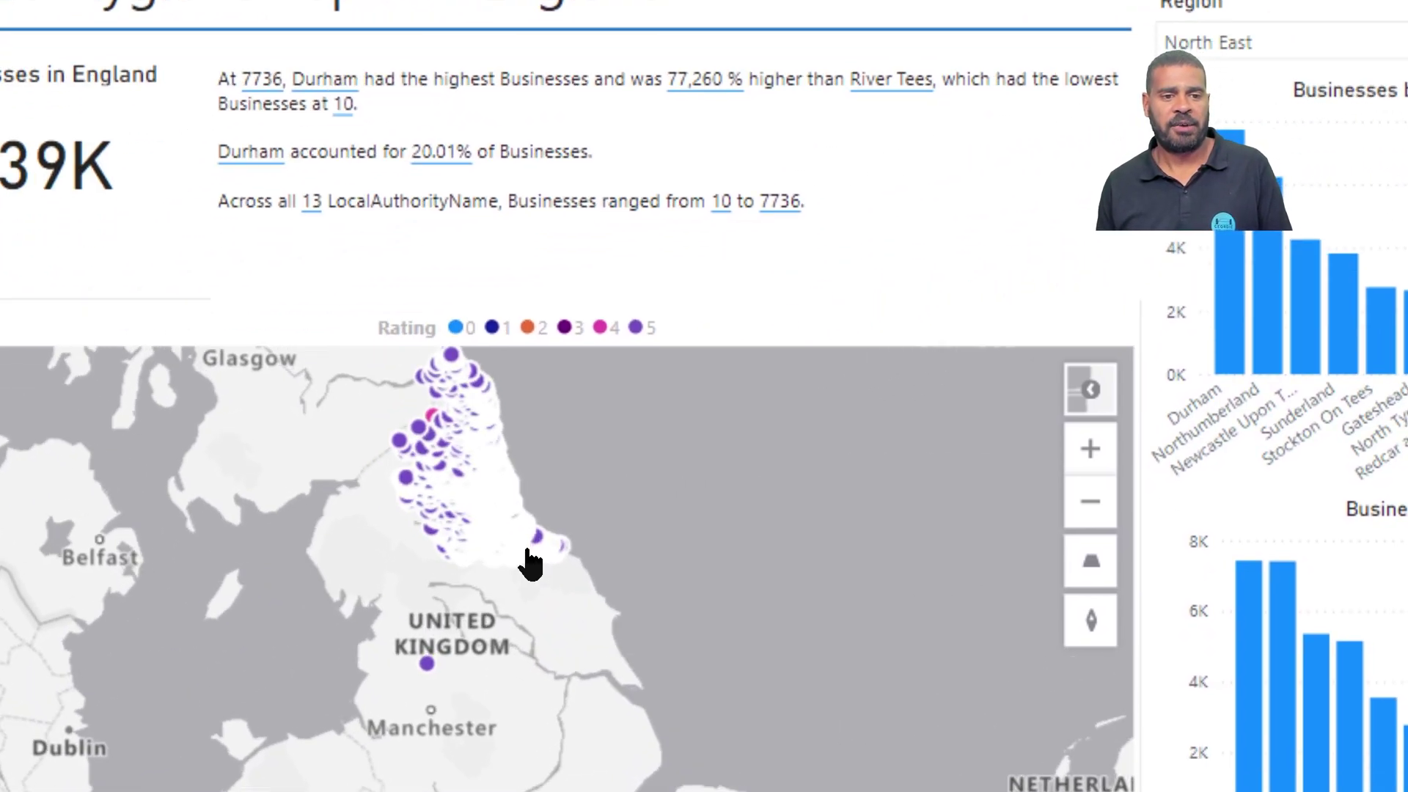
mouse_move(593, 535)
mouse_move(440, 450)
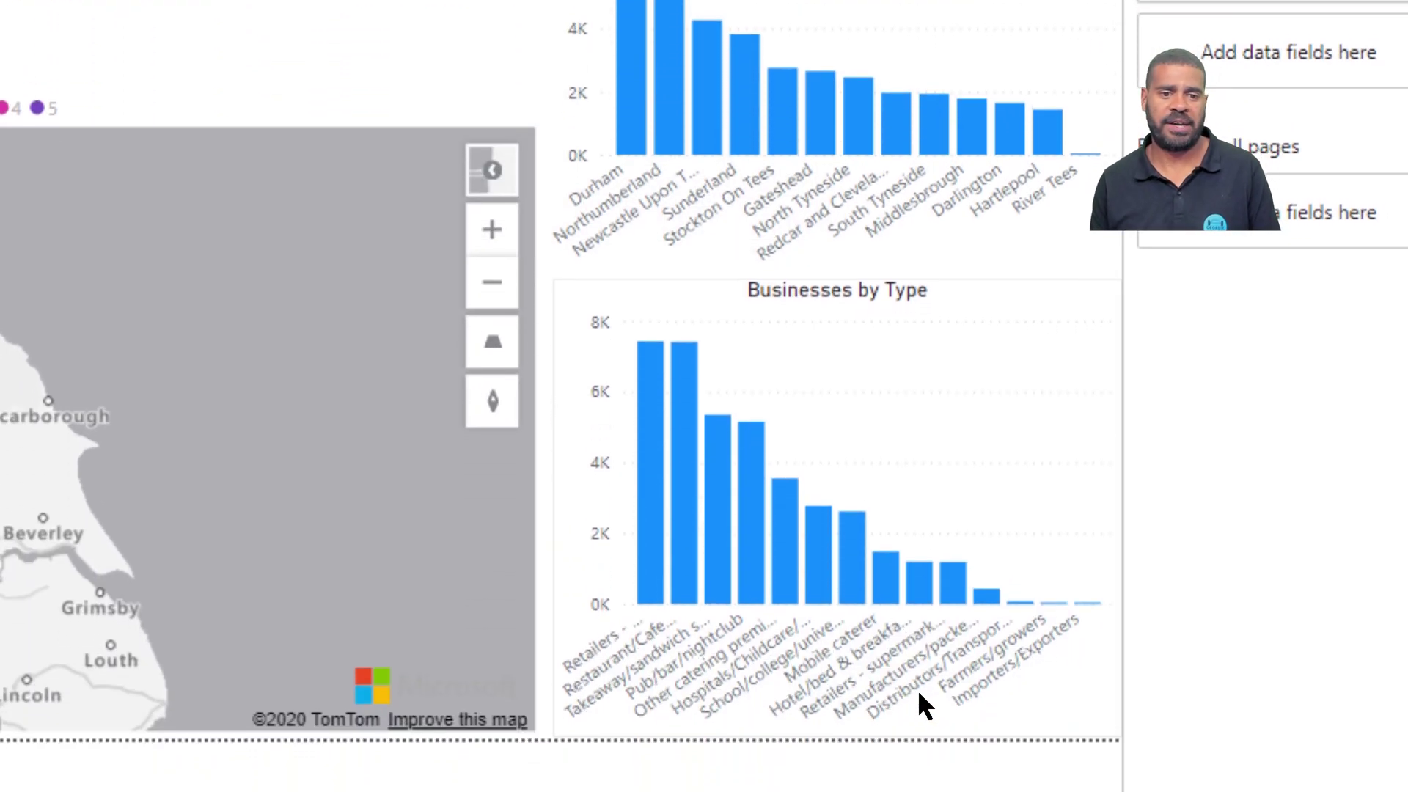
left_click(1014, 614)
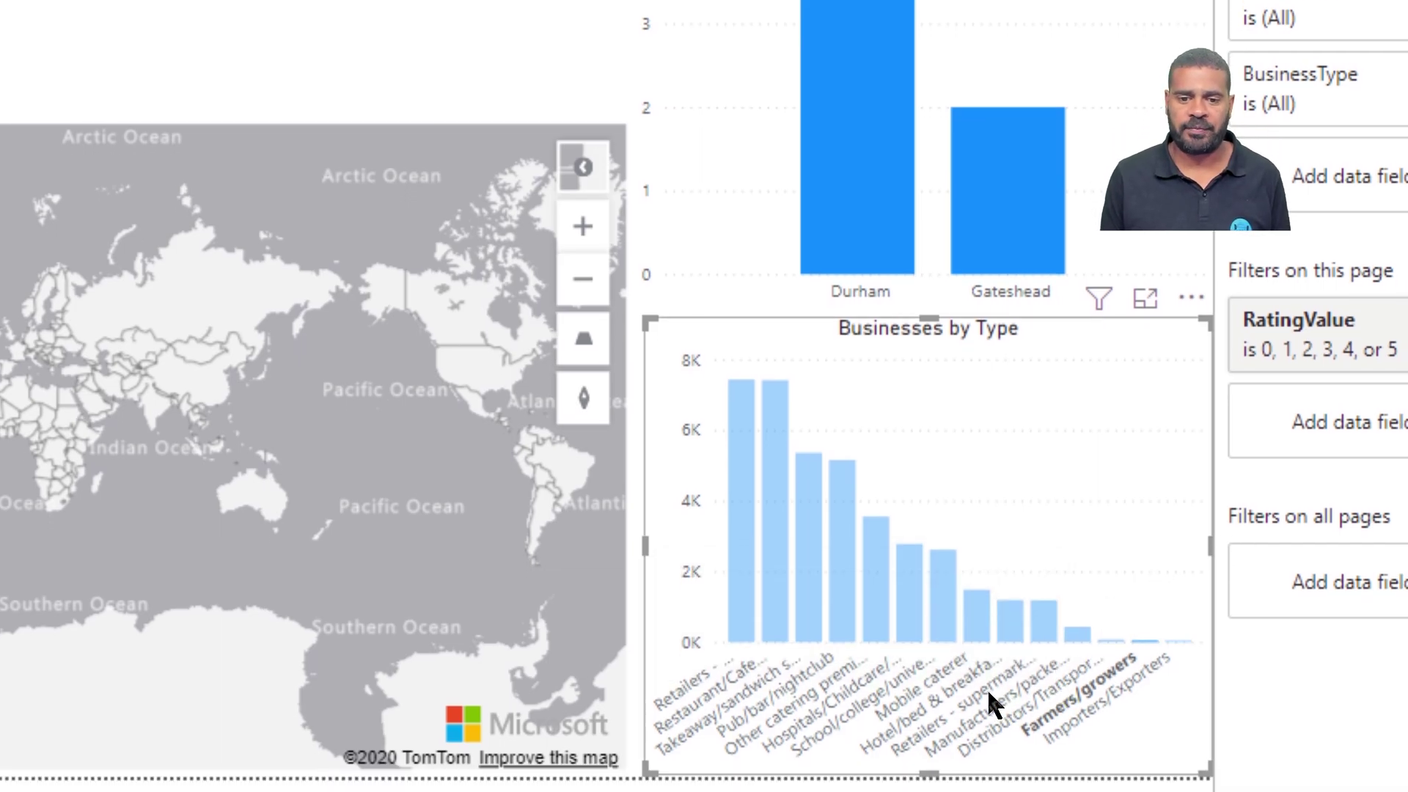
left_click(984, 693)
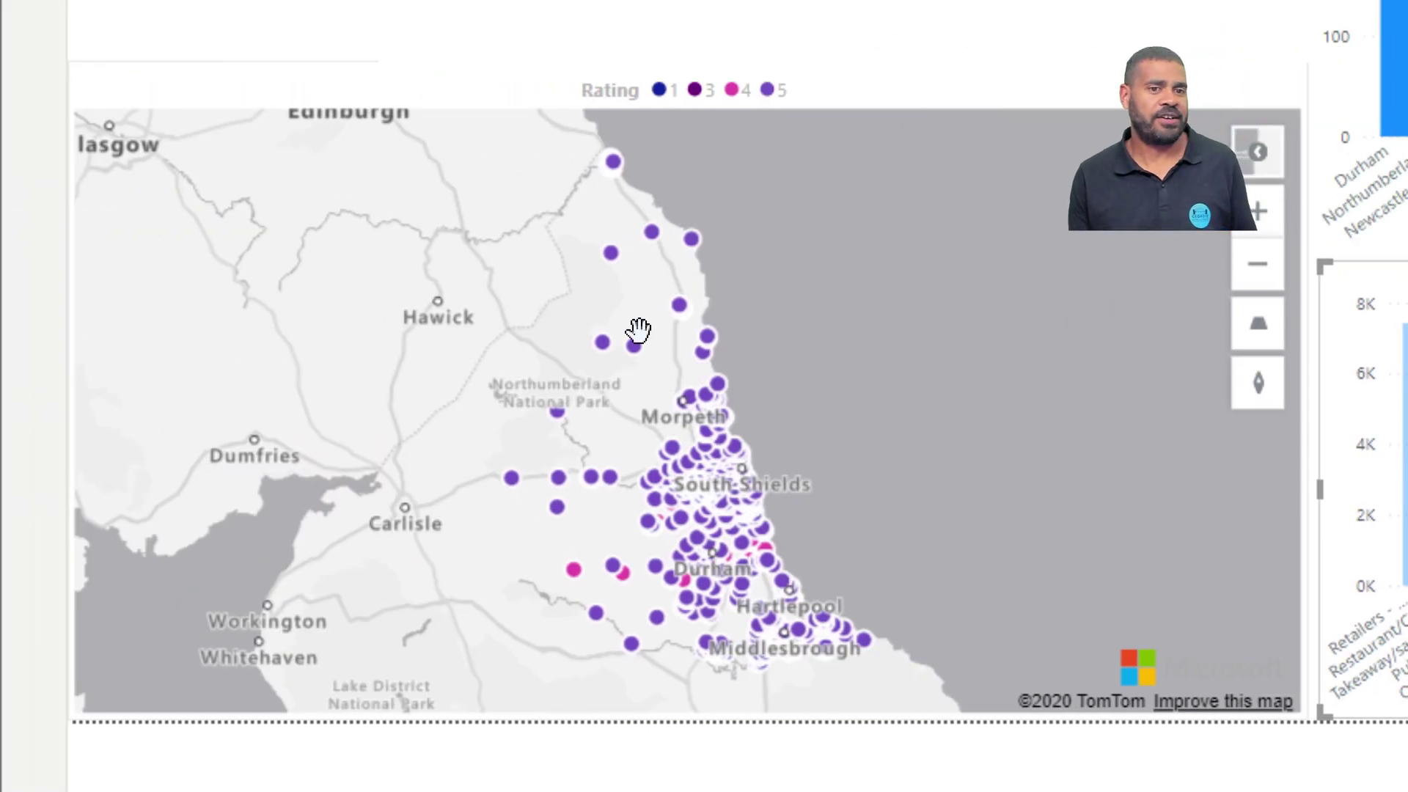
Step: Examine the rating date and hygiene rating details of individual supermarkets around Newcastle upon Tyne on the map
scroll(720, 363, "up", 1)
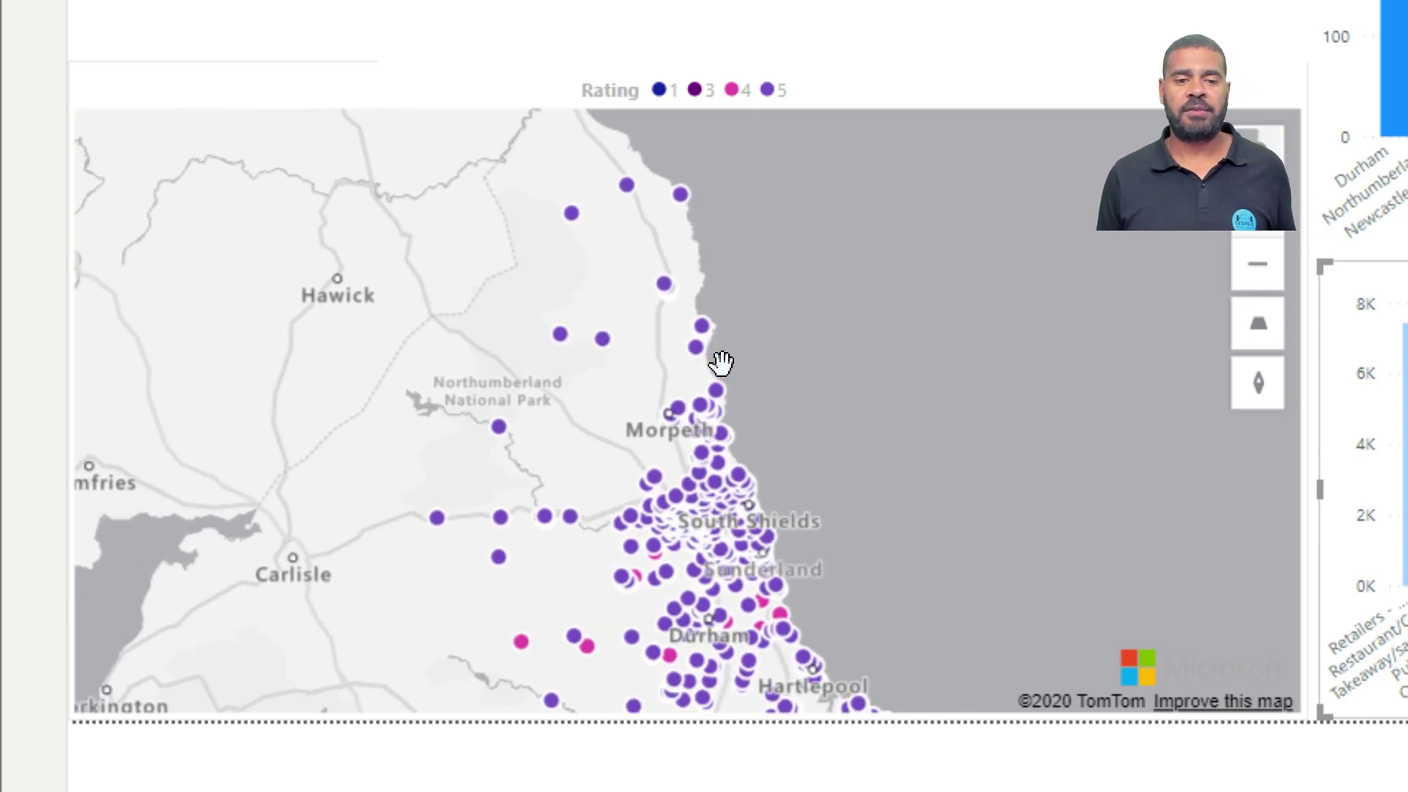
scroll(719, 367, "up", 3)
left_click_drag(660, 411, 367, 131)
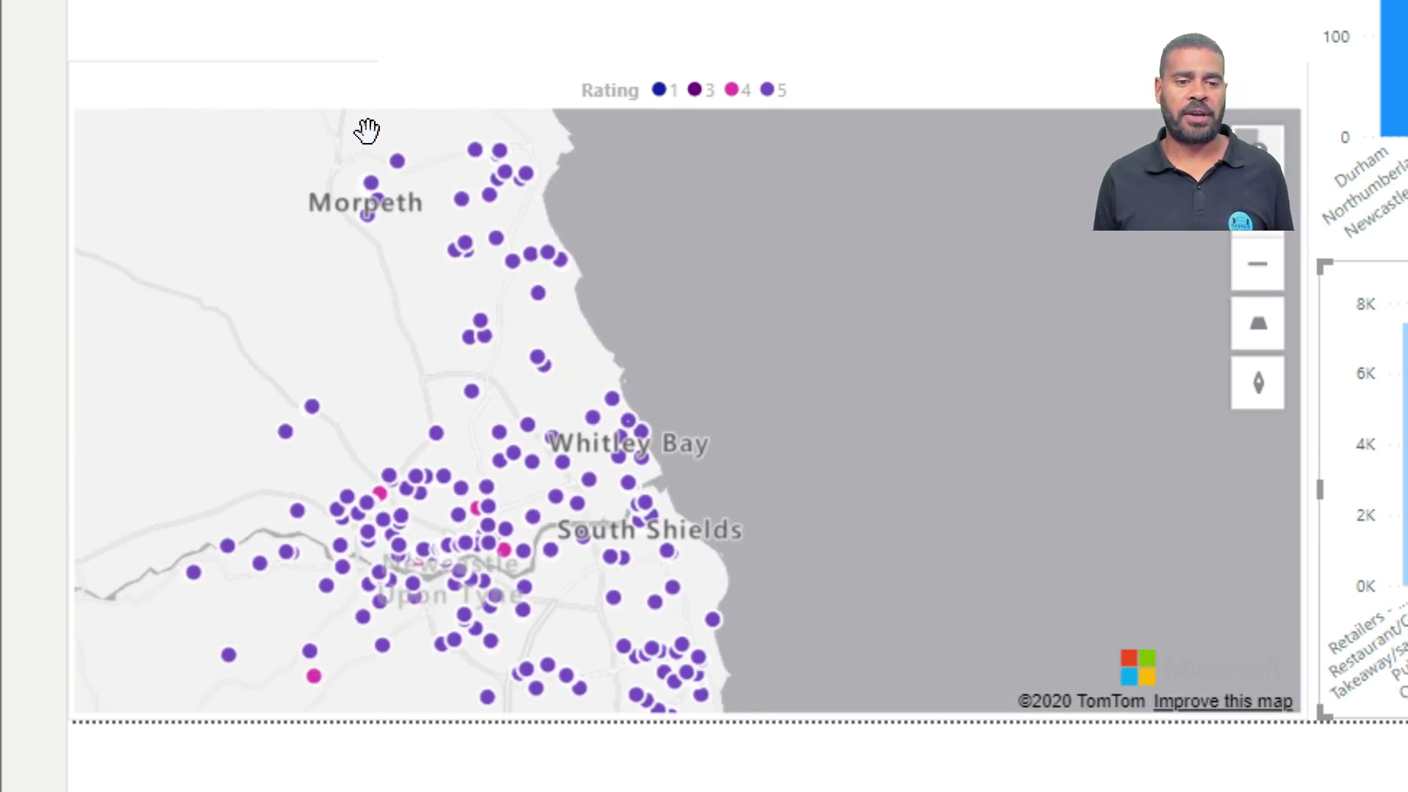
scroll(399, 390, "up", 2)
left_click_drag(568, 511, 447, 346)
scroll(402, 402, "up", 2)
mouse_move(430, 352)
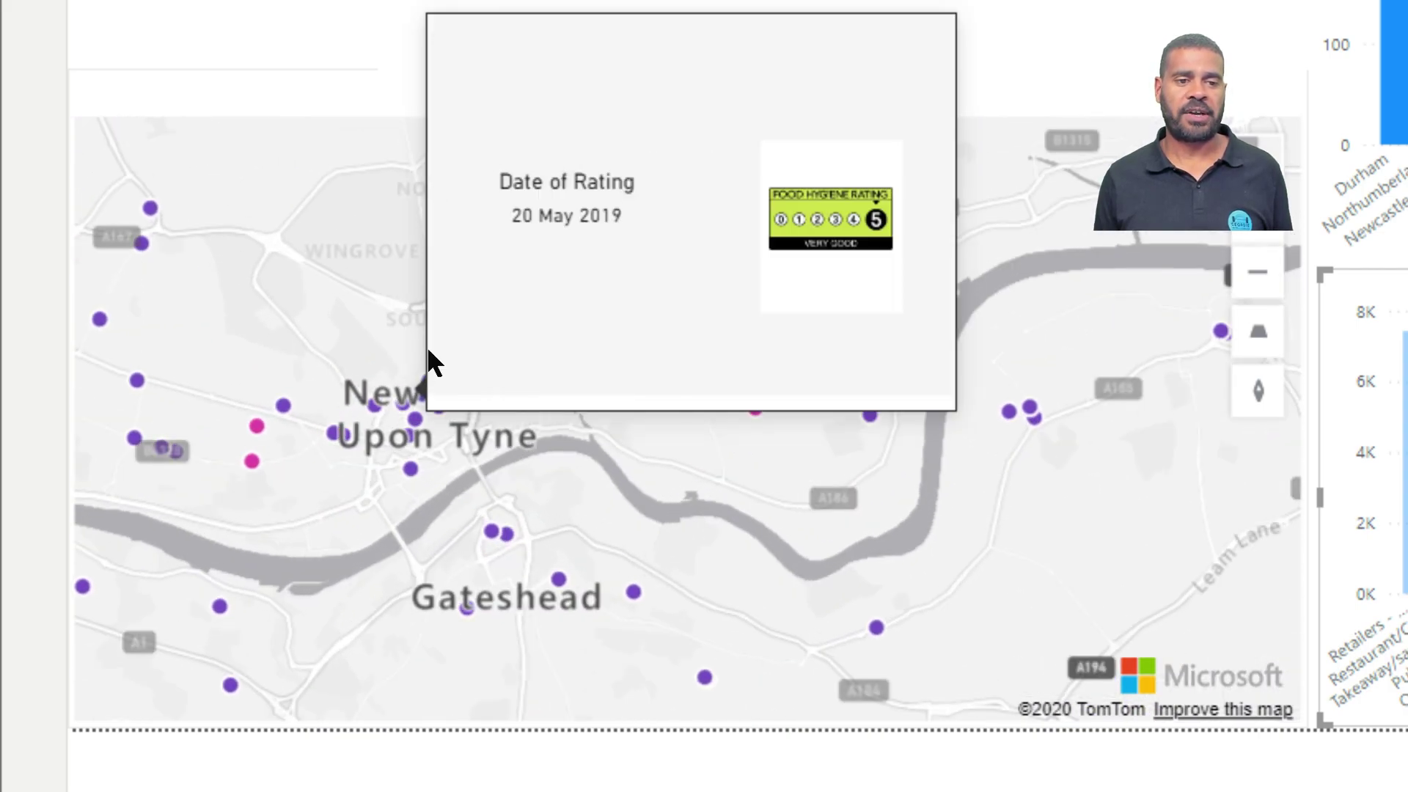
scroll(431, 358, "up", 2)
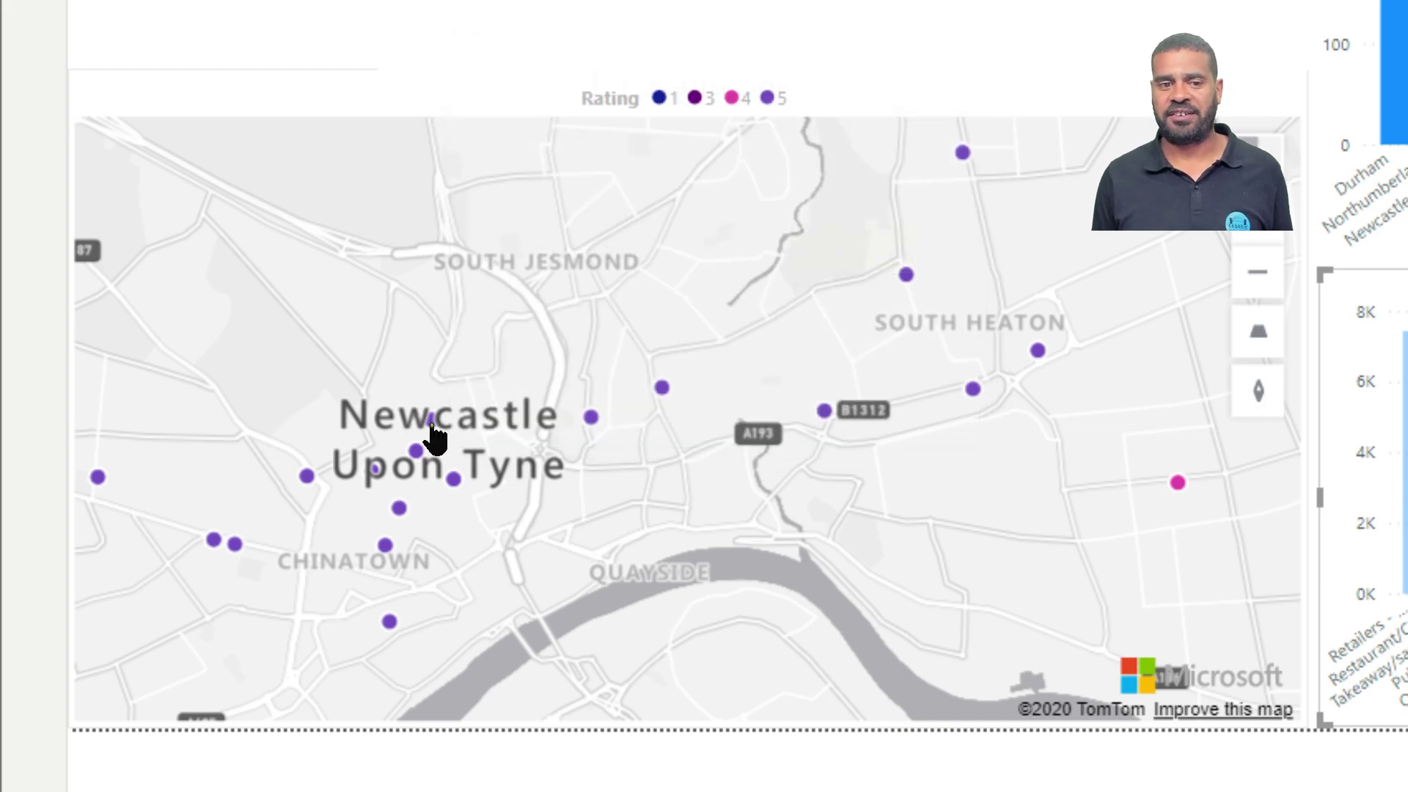
mouse_move(432, 425)
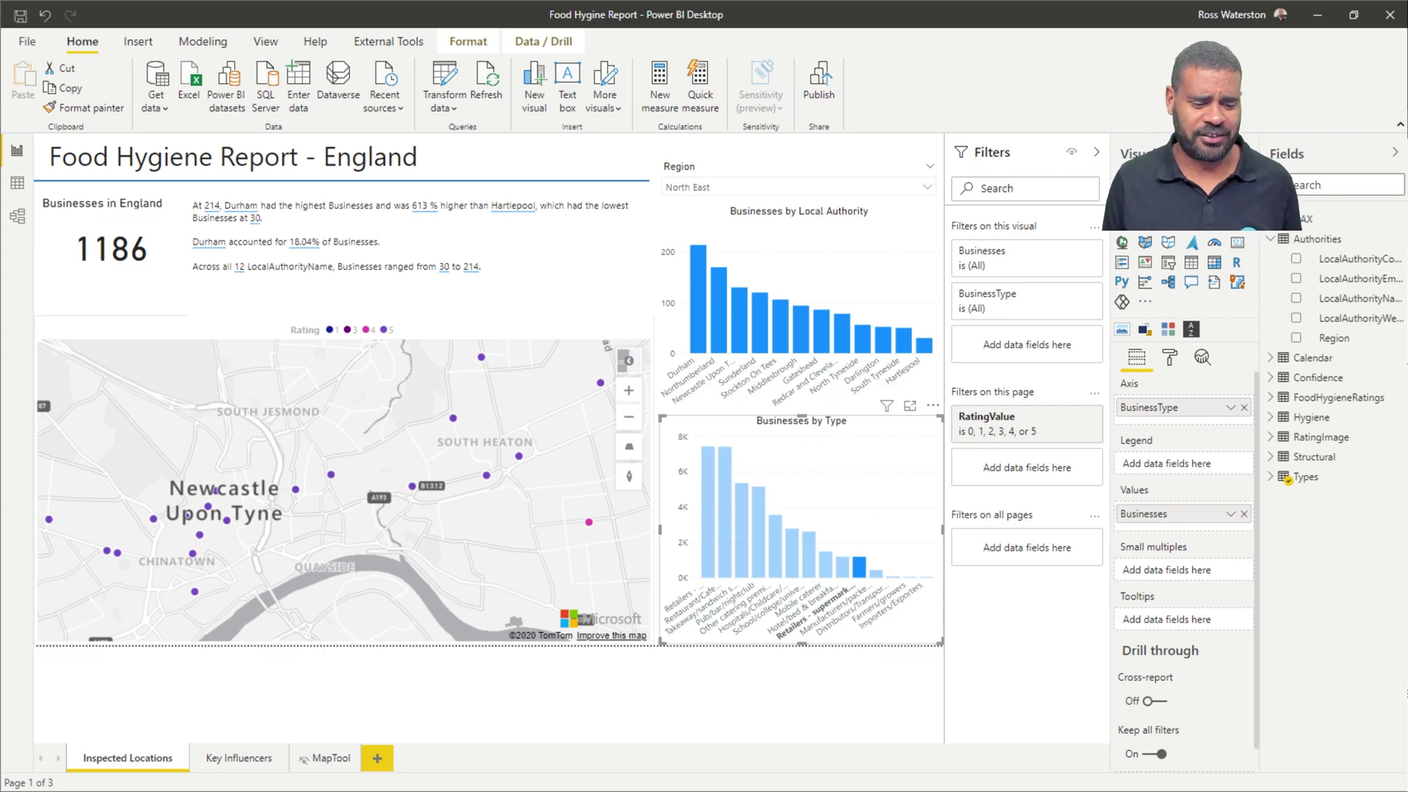
Step: On the Key Influencers page, analyse what influences RatingValue to be 3
left_click(238, 757)
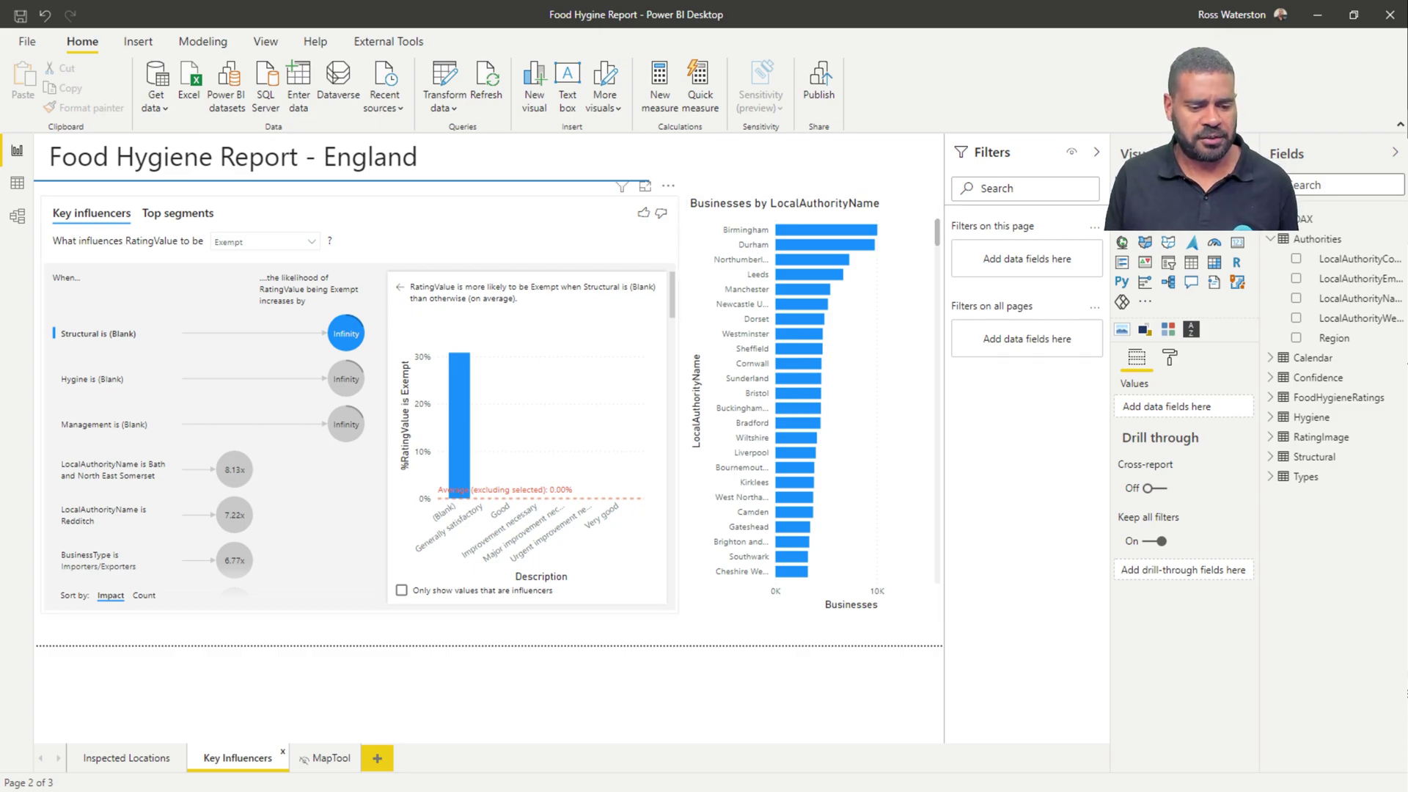
left_click(264, 242)
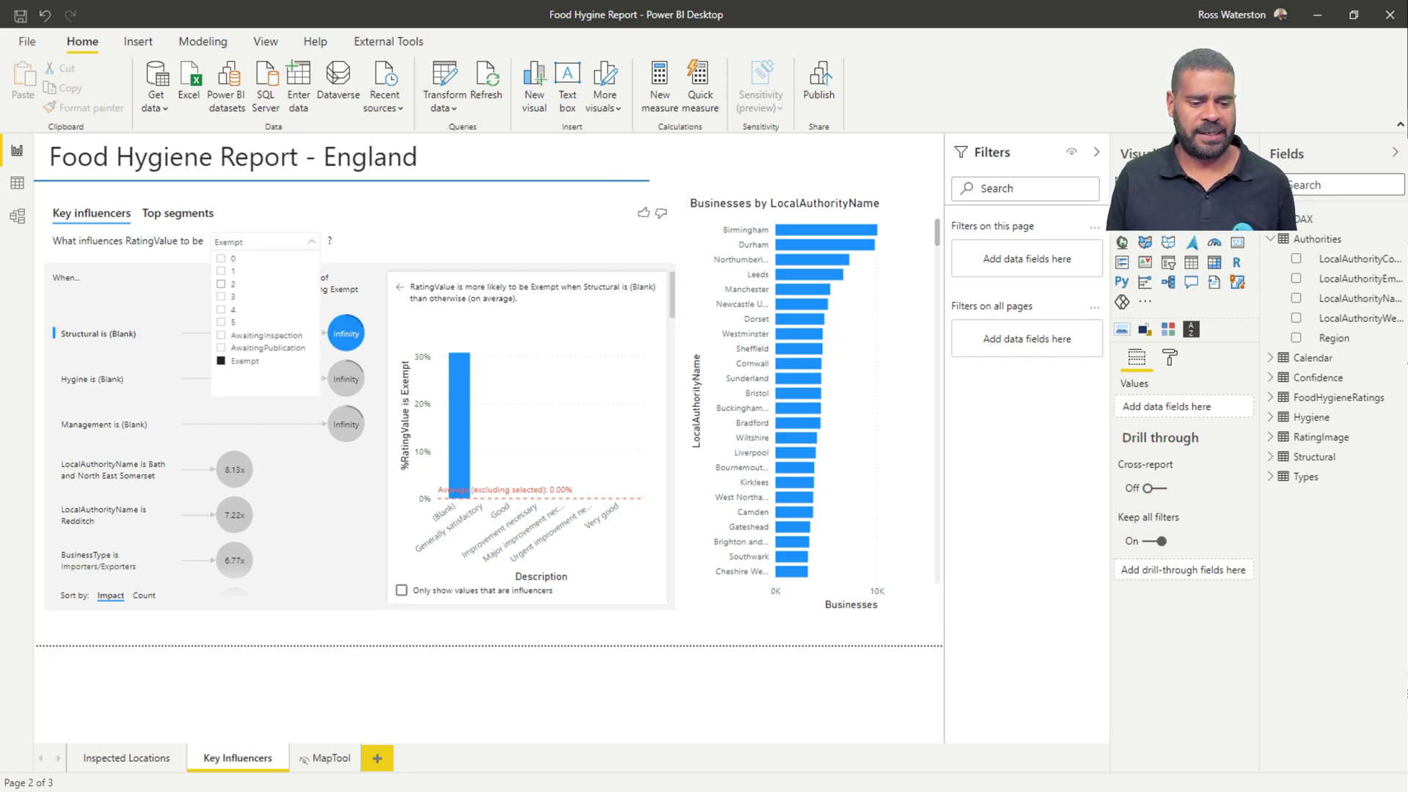
left_click(227, 296)
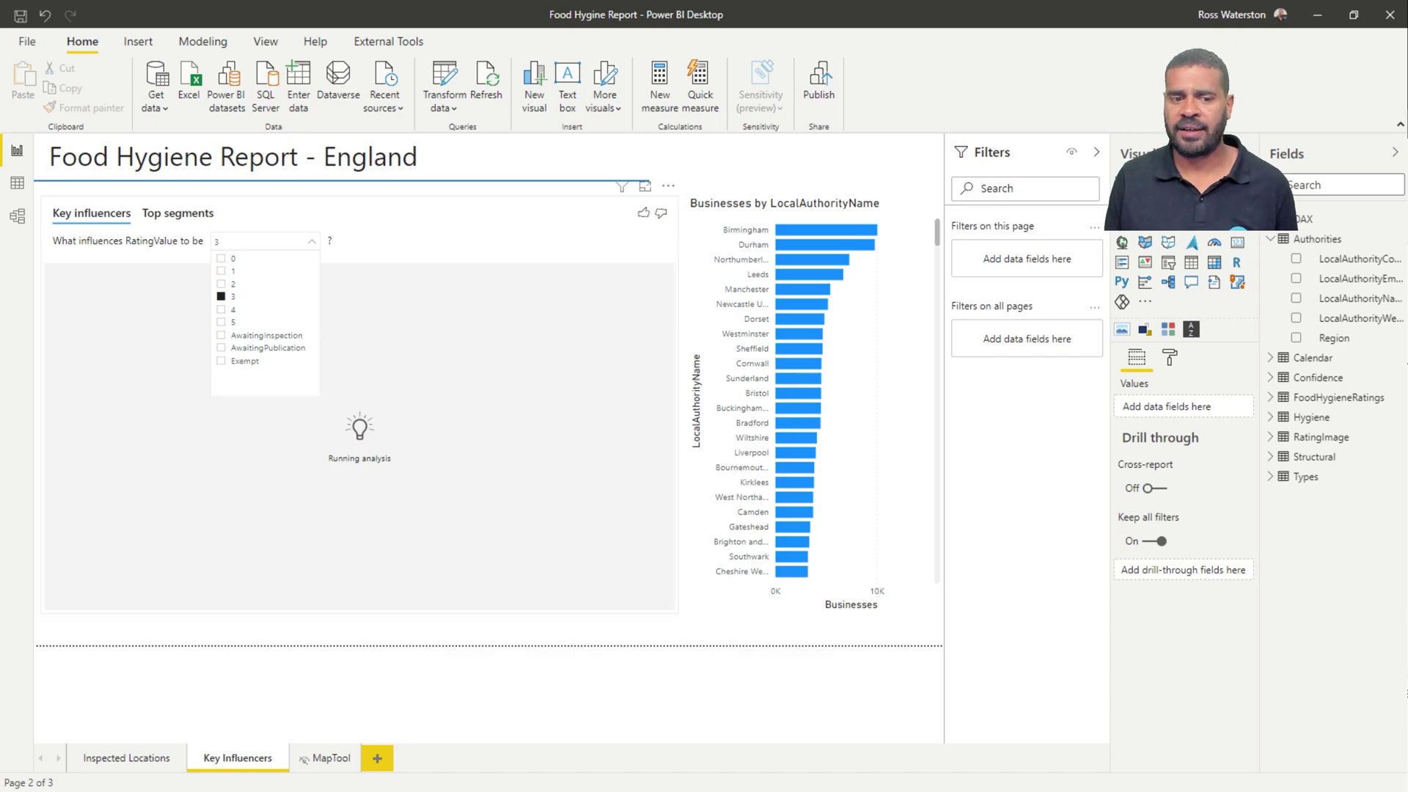
key("Escape")
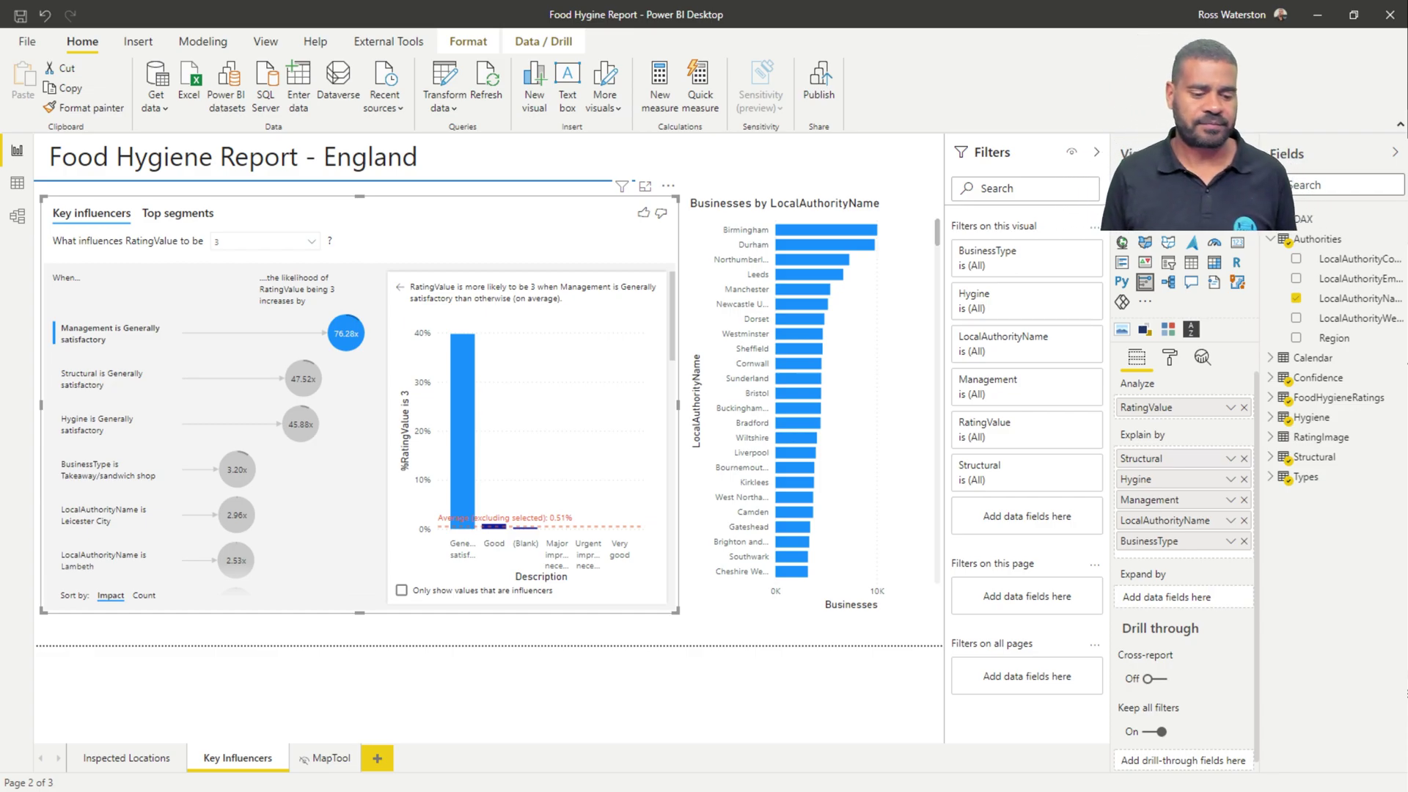
Step: Examine how the Structural, Hygiene, local authority and Takeaway/sandwich shop influencers affect a rating of 3
left_click(302, 378)
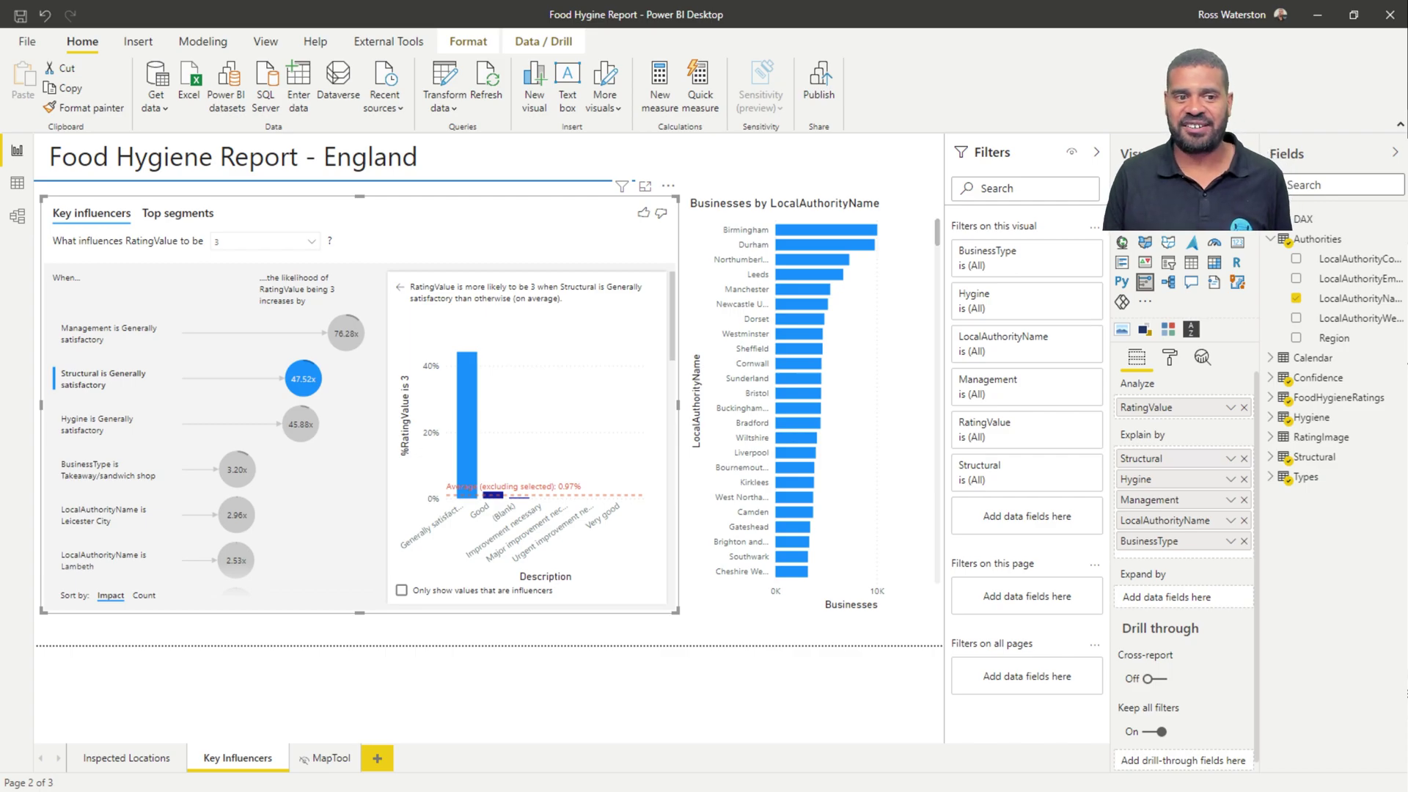
left_click(300, 423)
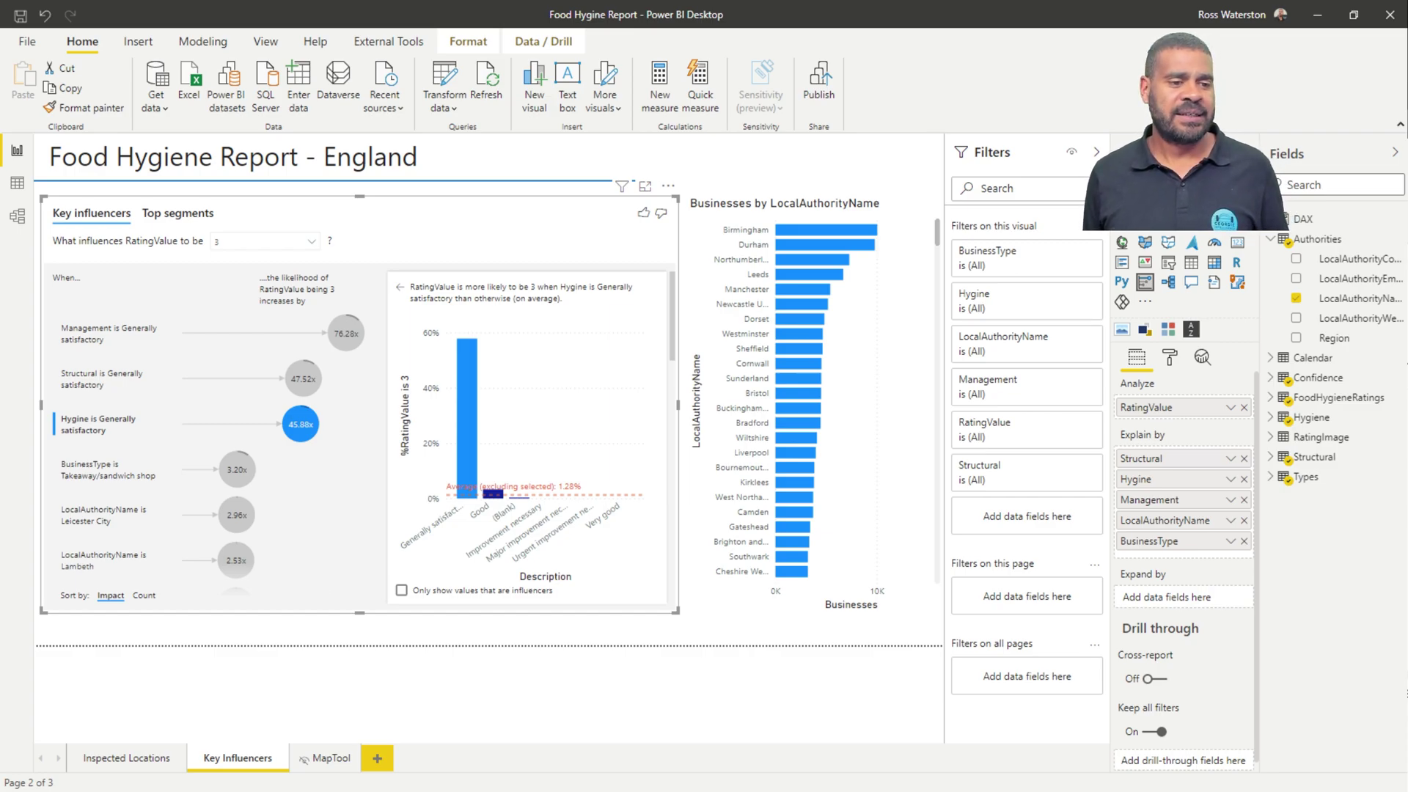
scroll(183, 425, "down", 5)
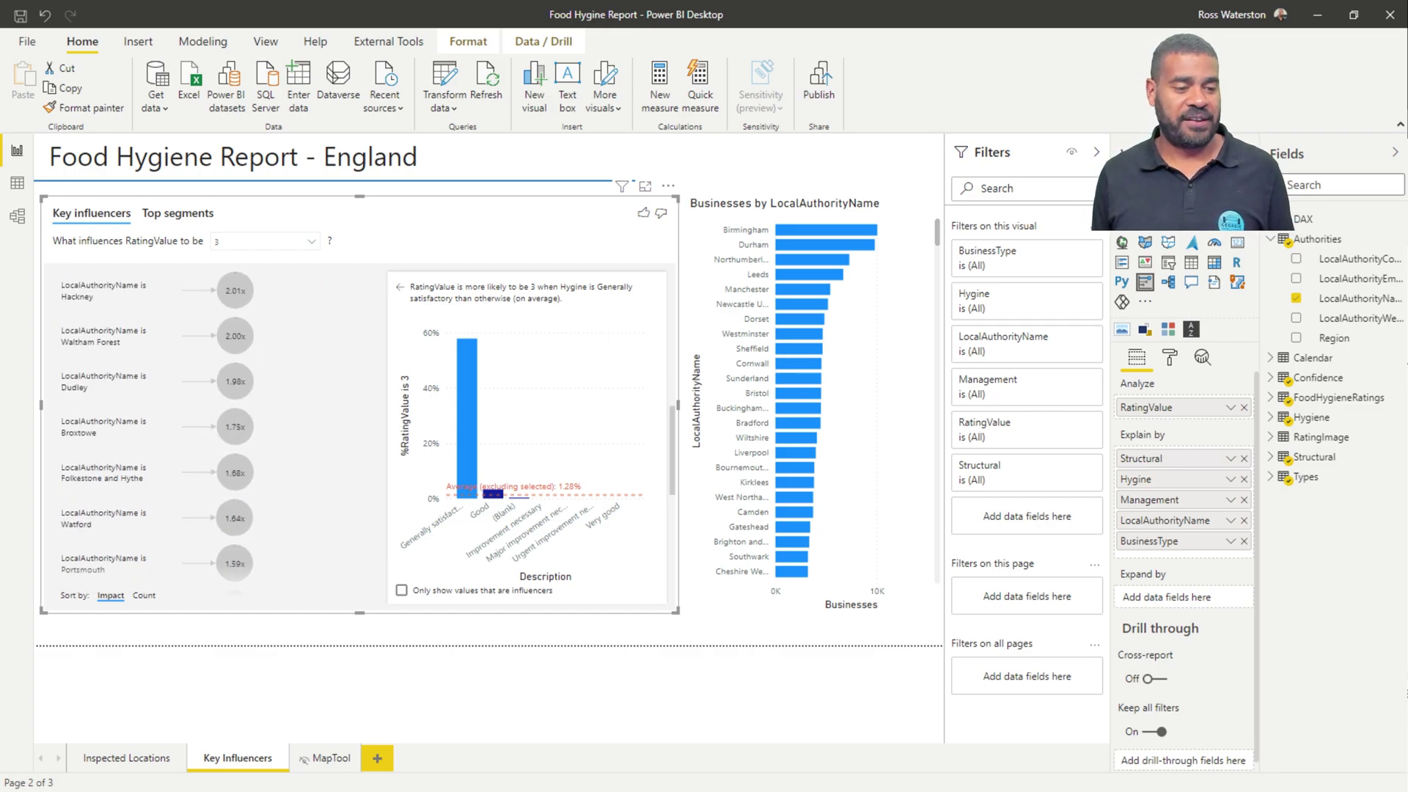
mouse_move(235, 429)
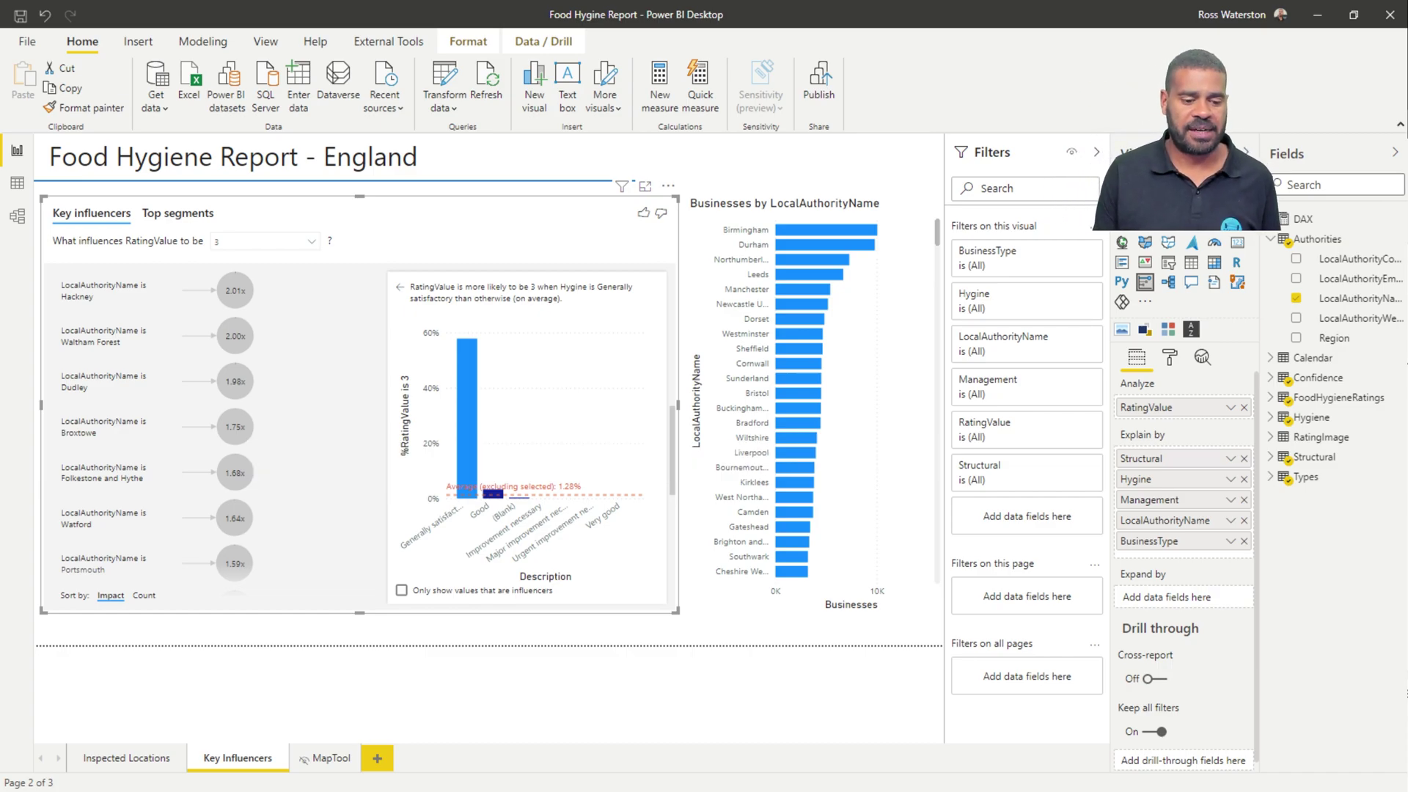
scroll(183, 432, "up", 5)
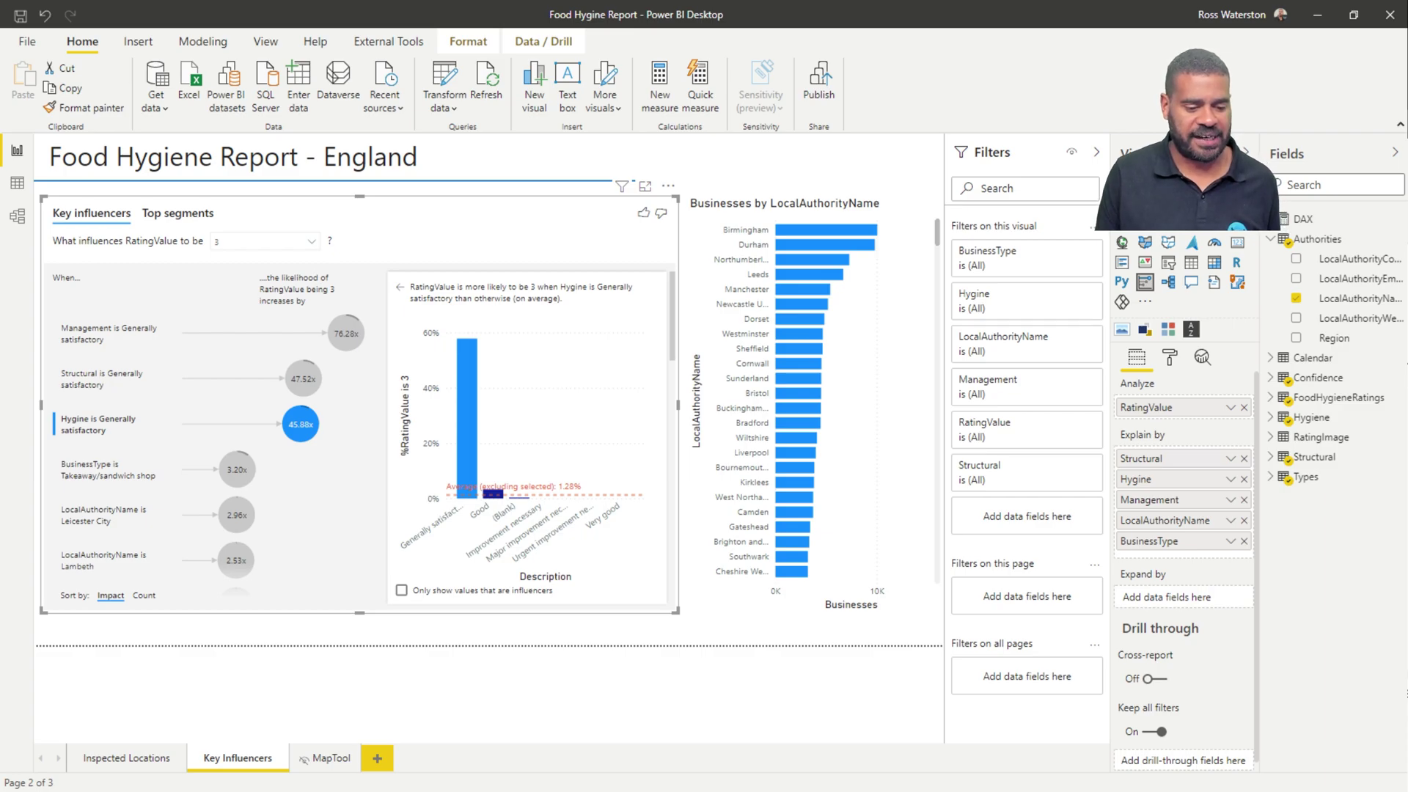
mouse_move(237, 470)
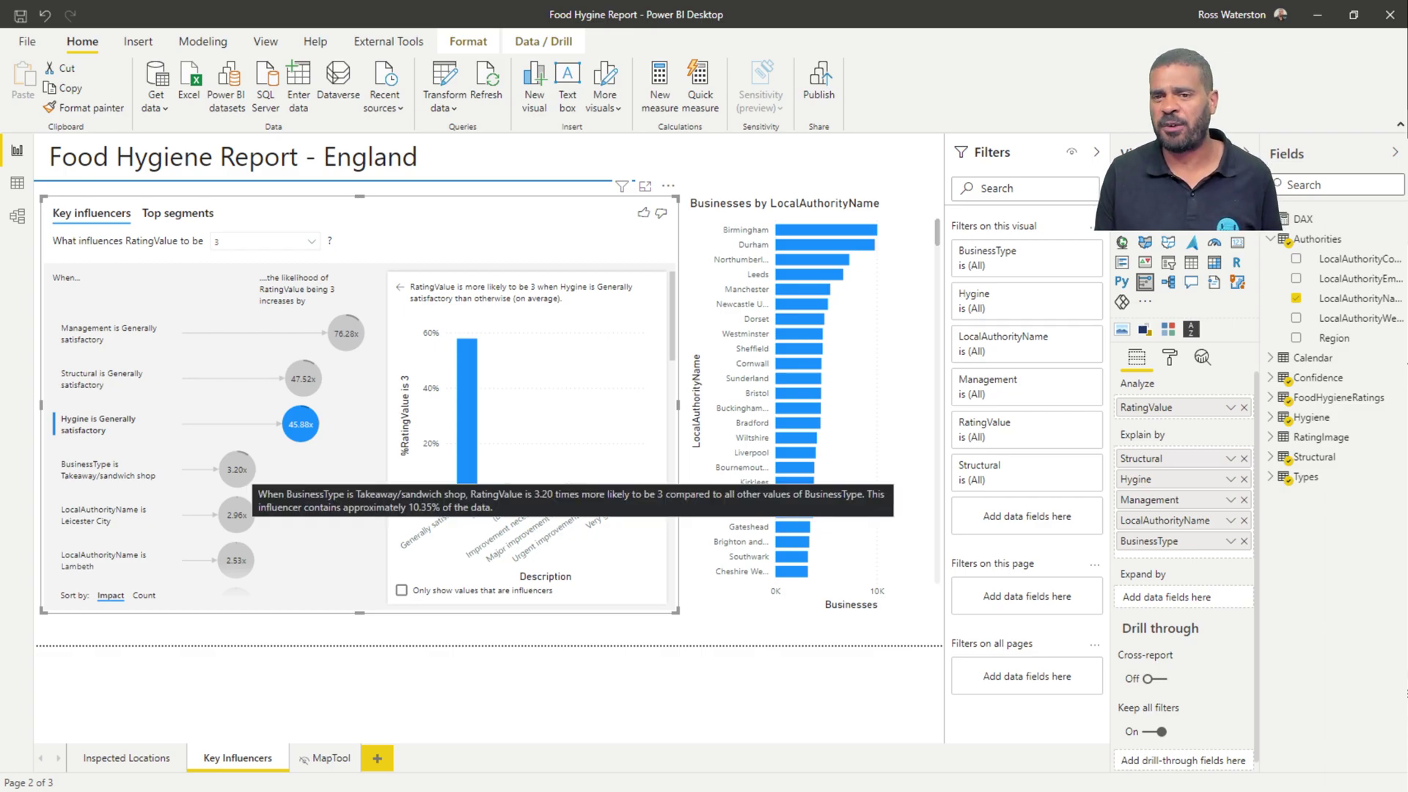
left_click(237, 469)
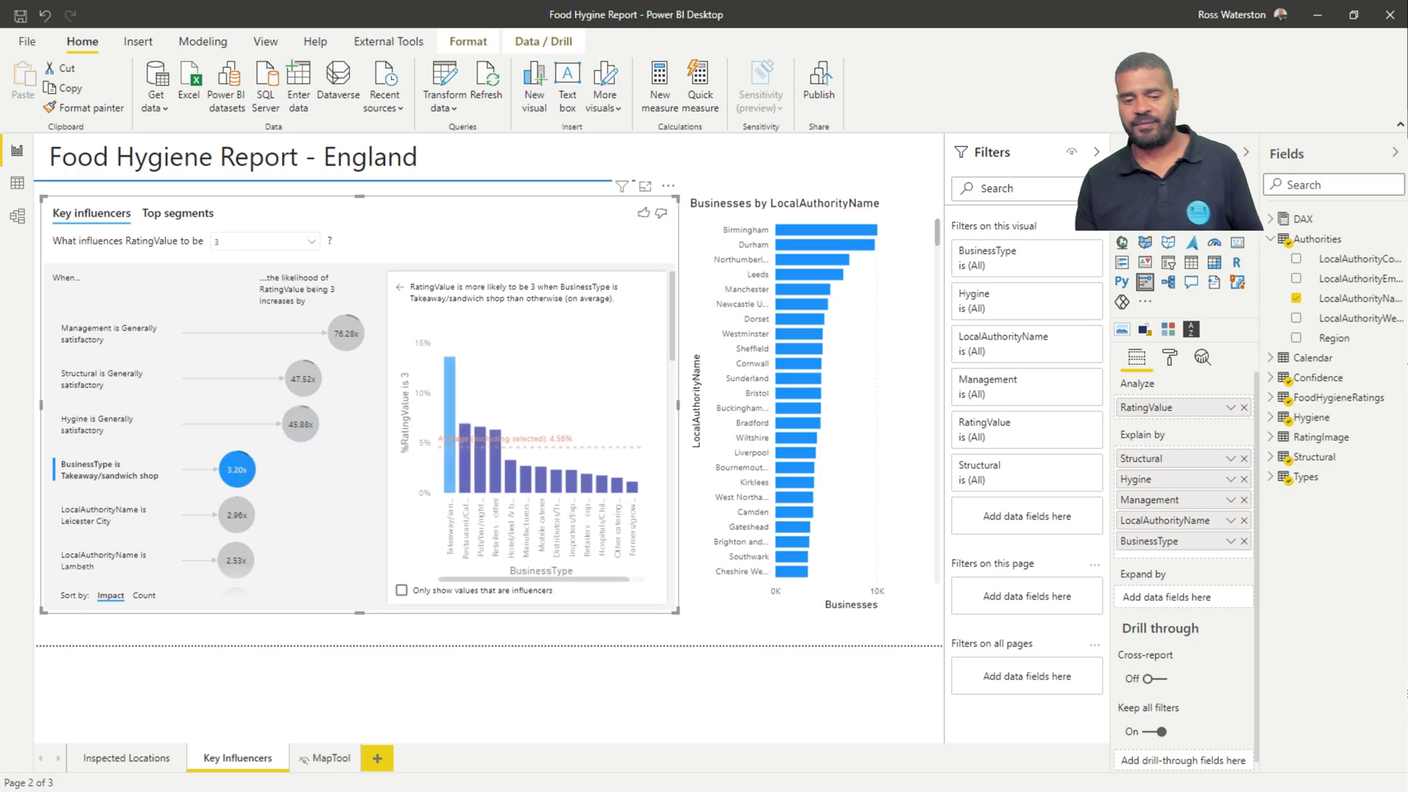